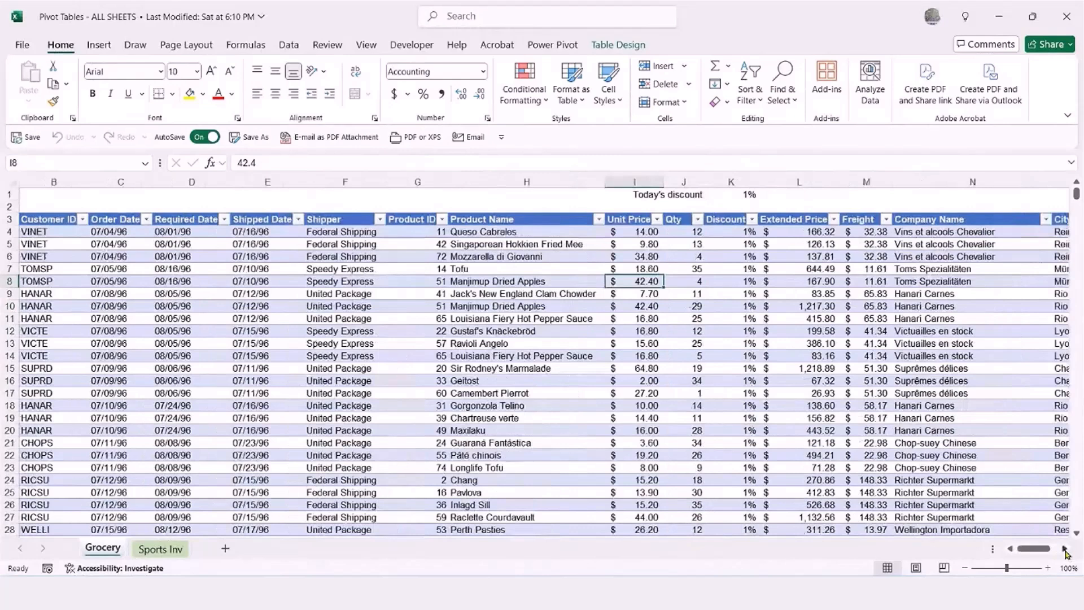
# Insert a PivotTable based on the Grocery table and place it on a new worksheet.
pyautogui.moveTo(1044, 549); pyautogui.dragTo(1028, 556)
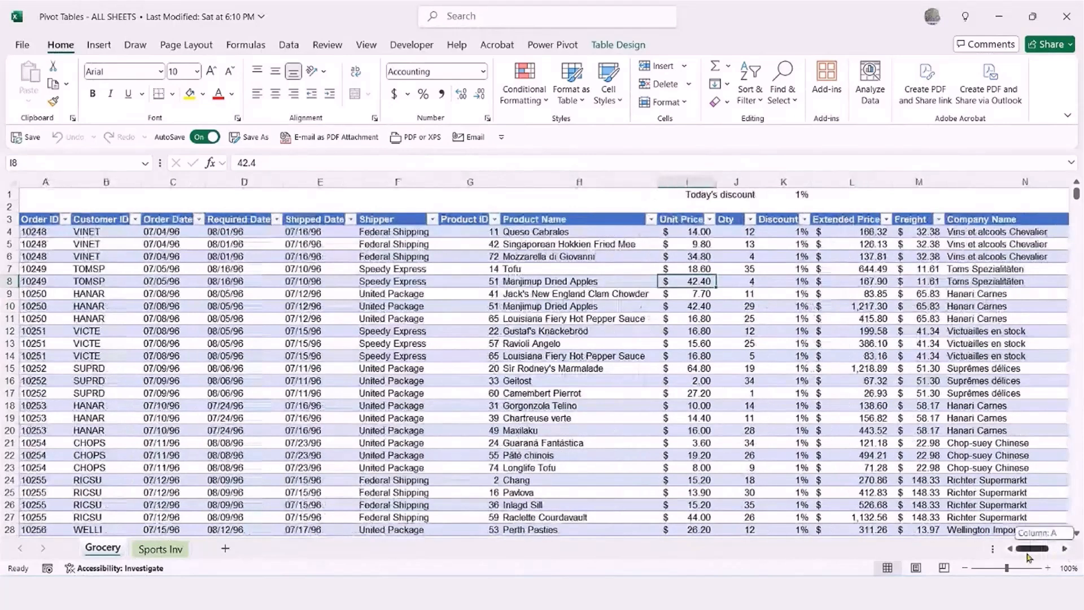
pyautogui.click(258, 368)
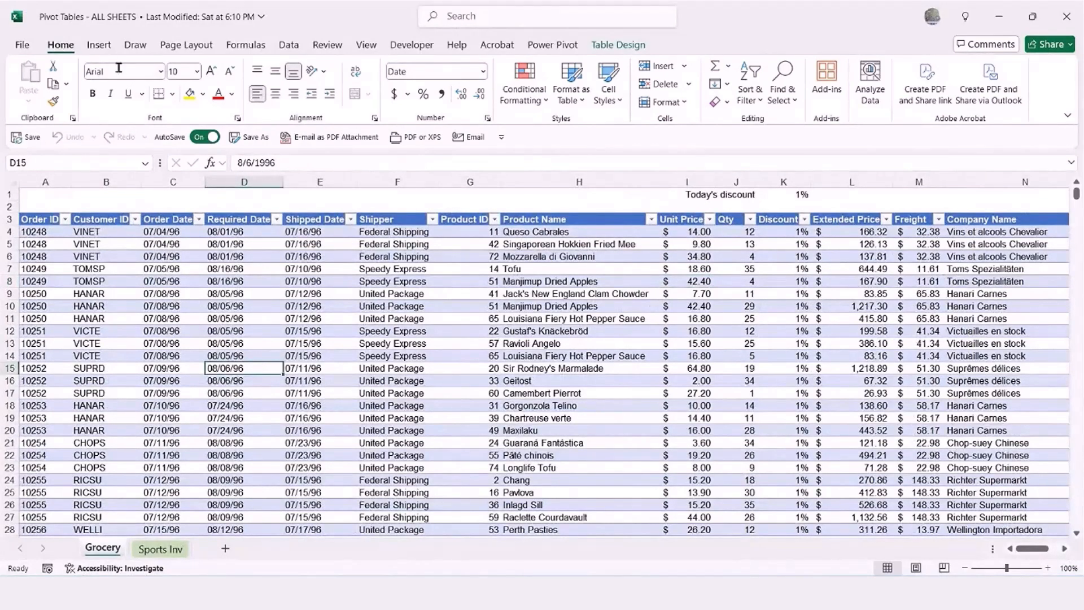
pyautogui.click(99, 44)
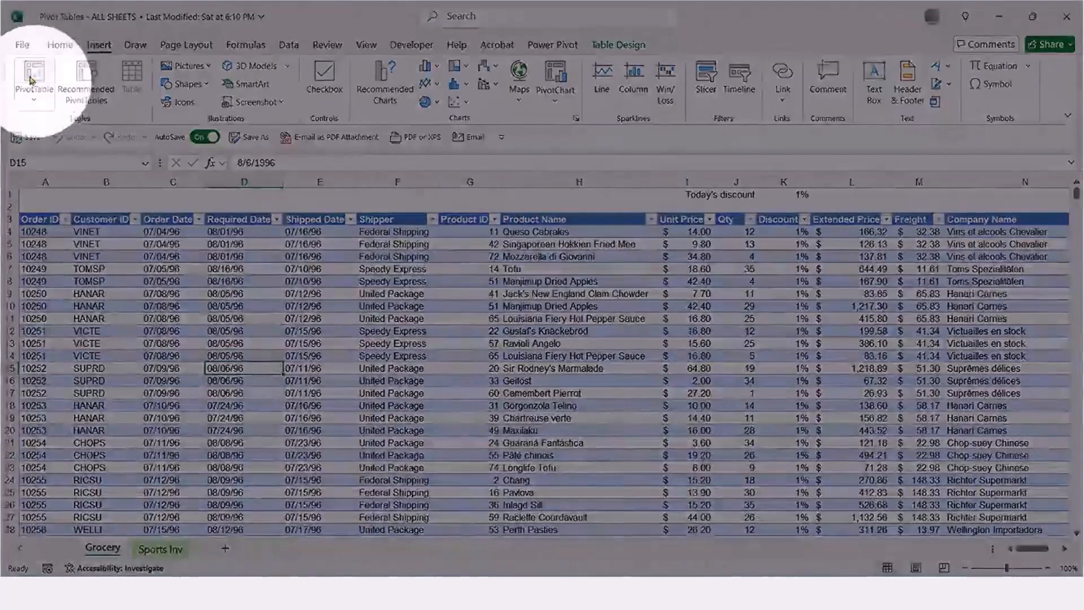
pyautogui.click(179, 294)
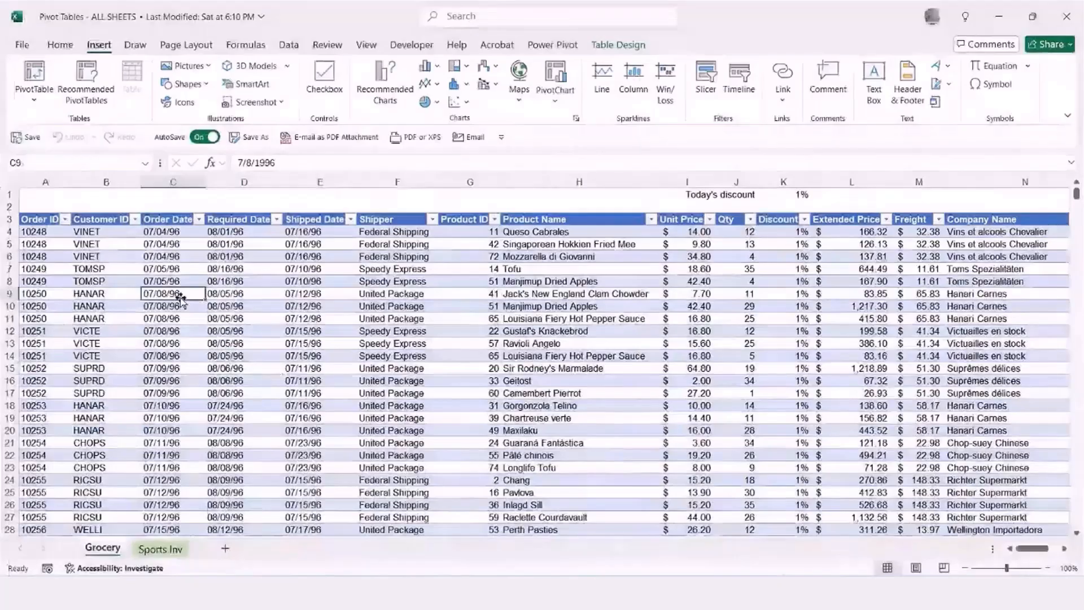
pyautogui.click(34, 73)
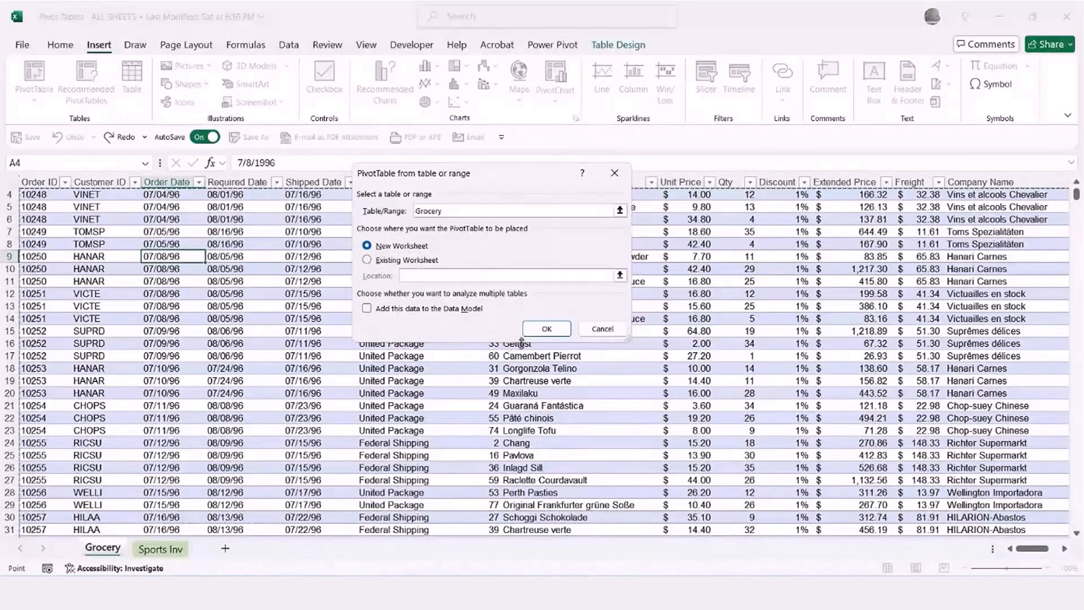
pyautogui.click(547, 332)
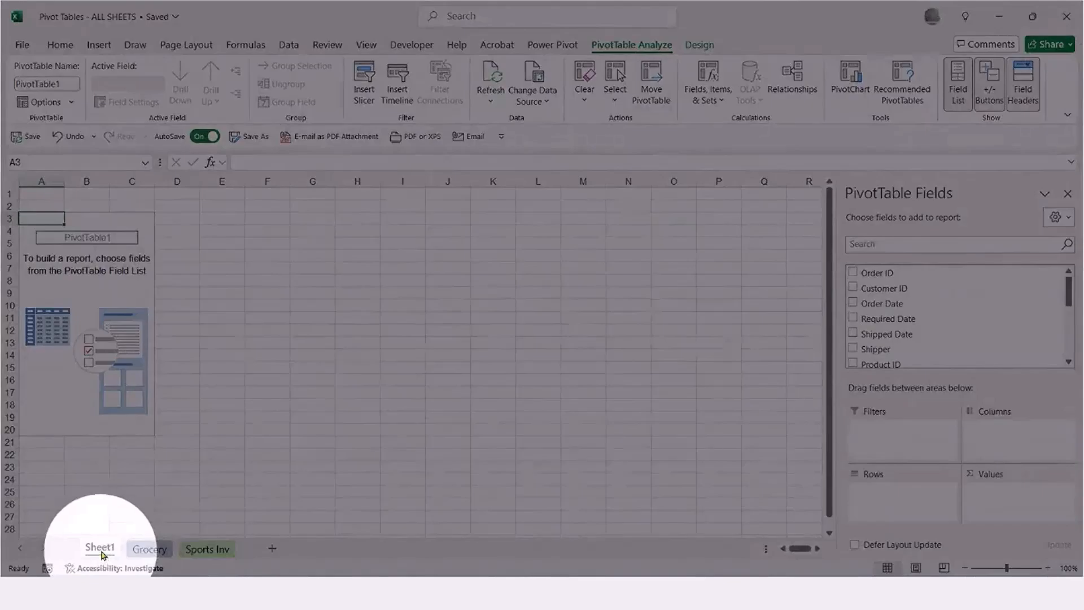
# Rename the new PivotTable sheet as Grocery PT, then compare it with the Grocery source sheet and return.
pyautogui.doubleClick(100, 547)
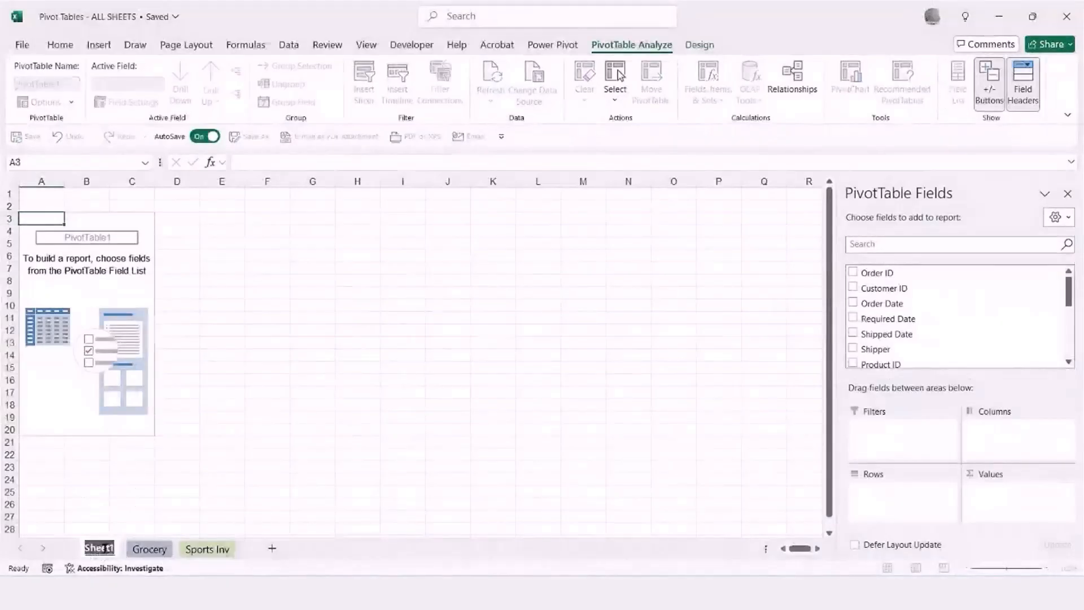
pyautogui.write('Grocery PT')
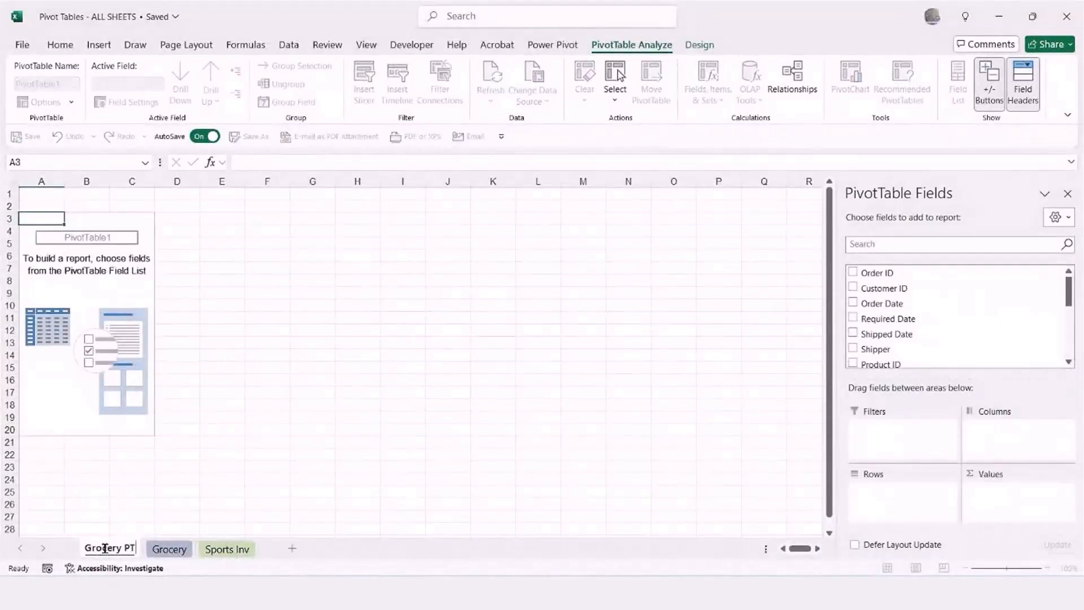
pyautogui.press('Return')
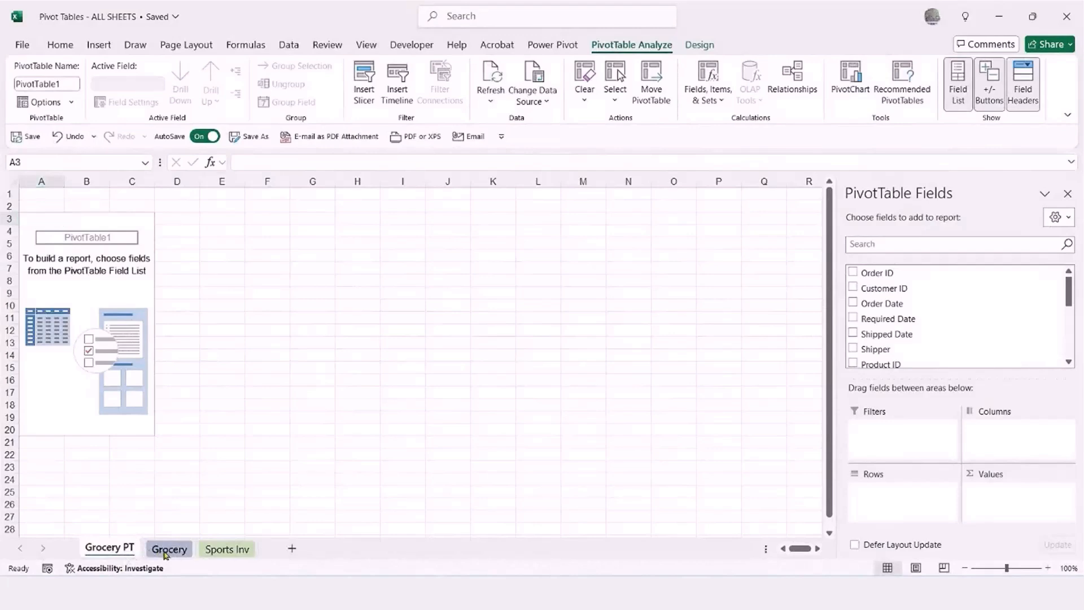
pyautogui.click(166, 550)
pyautogui.click(110, 550)
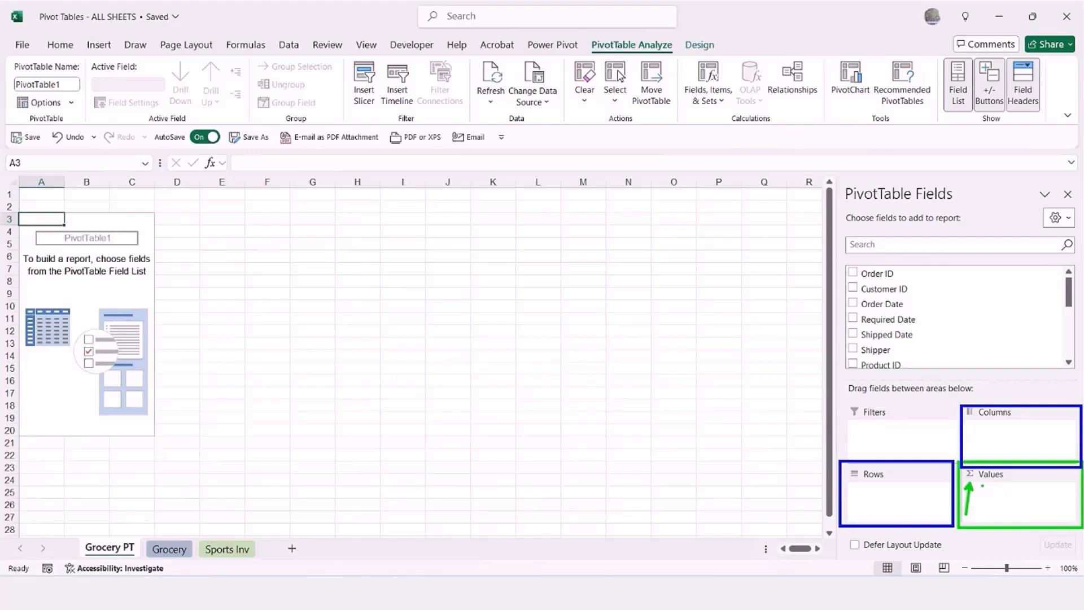
# Build the PivotTable with Extended Price summed as the values and Product Name as the row field.
pyautogui.moveTo(1067, 297); pyautogui.dragTo(1062, 327)
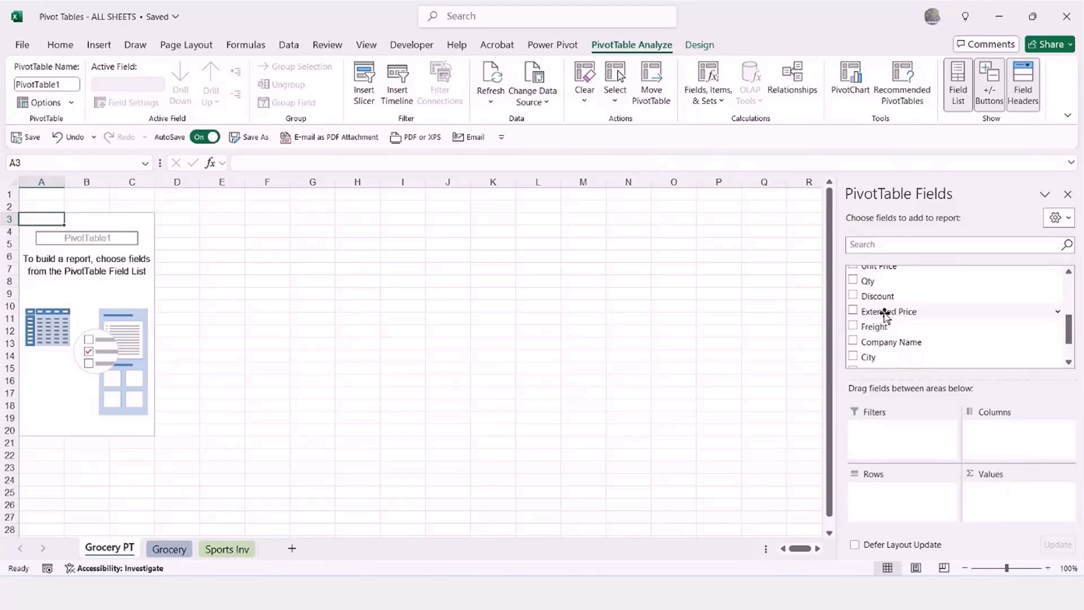
pyautogui.moveTo(885, 315); pyautogui.dragTo(1000, 500)
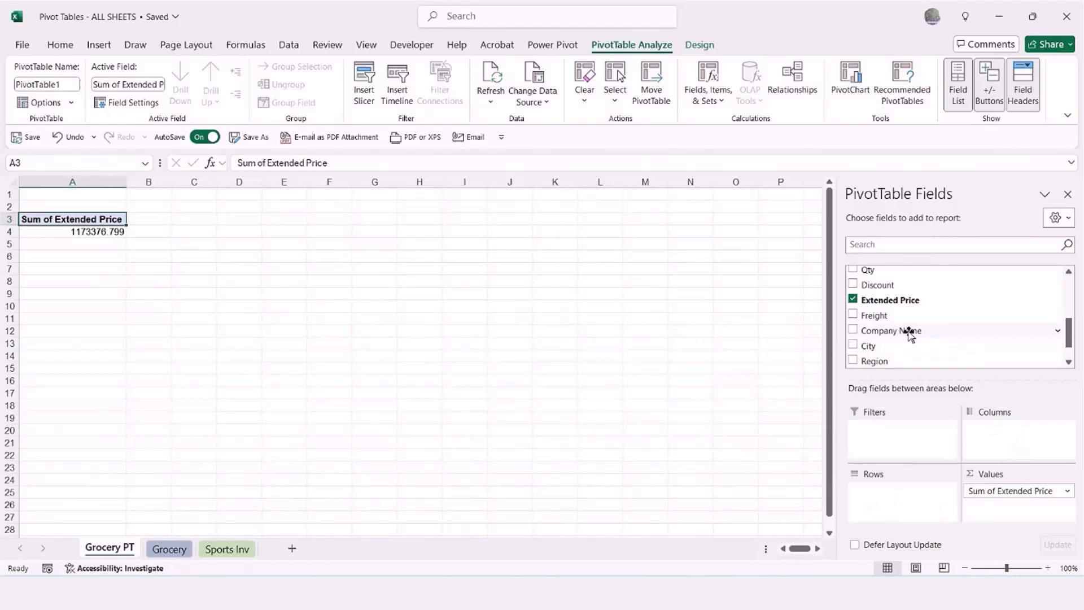
pyautogui.scroll(4, 910, 334)
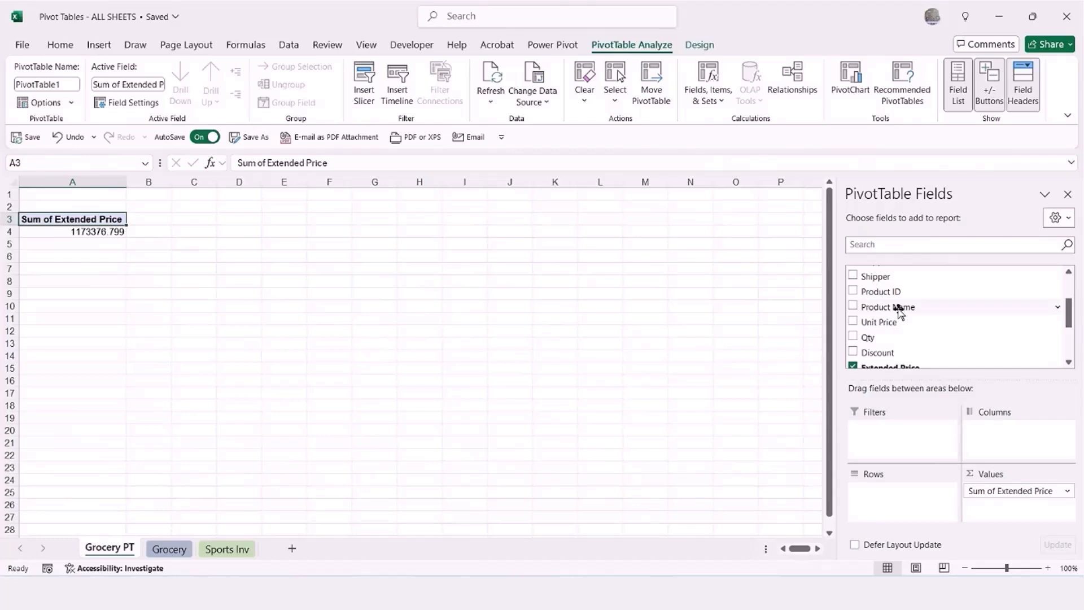
pyautogui.moveTo(899, 312); pyautogui.dragTo(902, 507)
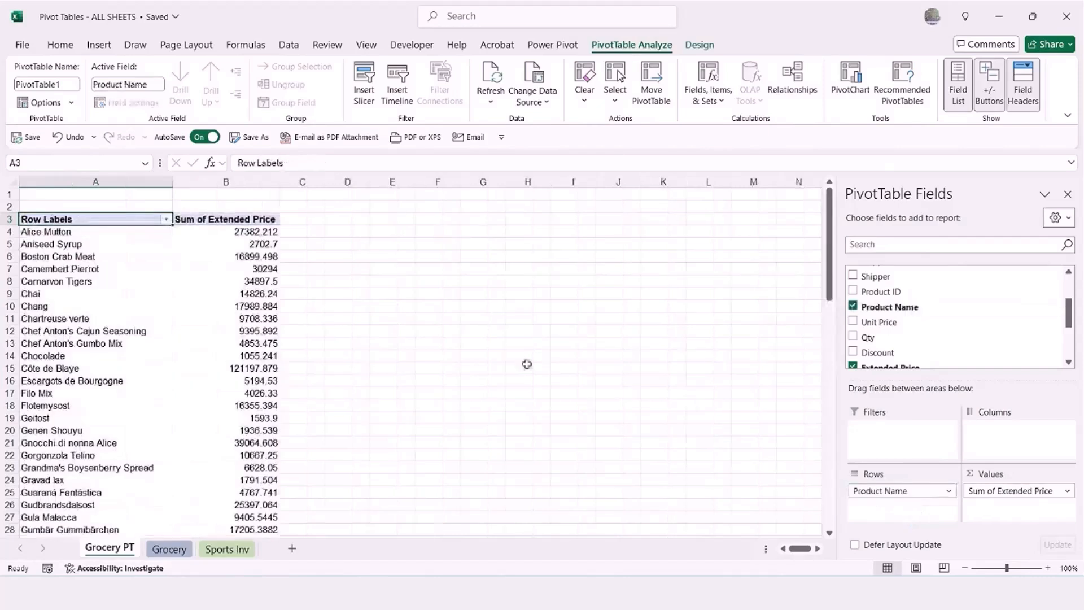
pyautogui.click(116, 343)
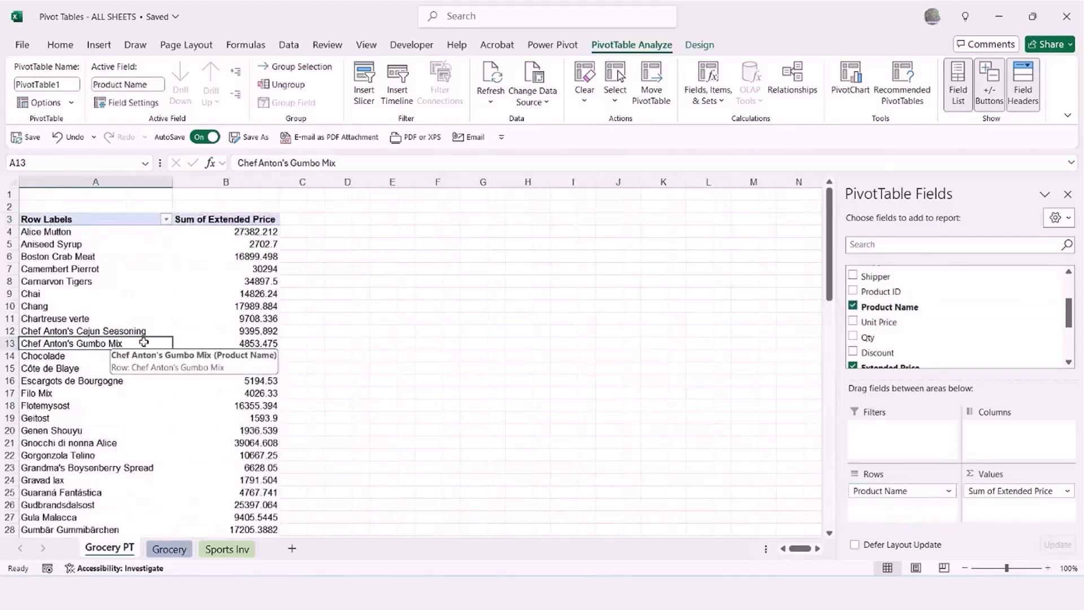
pyautogui.scroll(-5, 225, 341)
pyautogui.scroll(4, 225, 341)
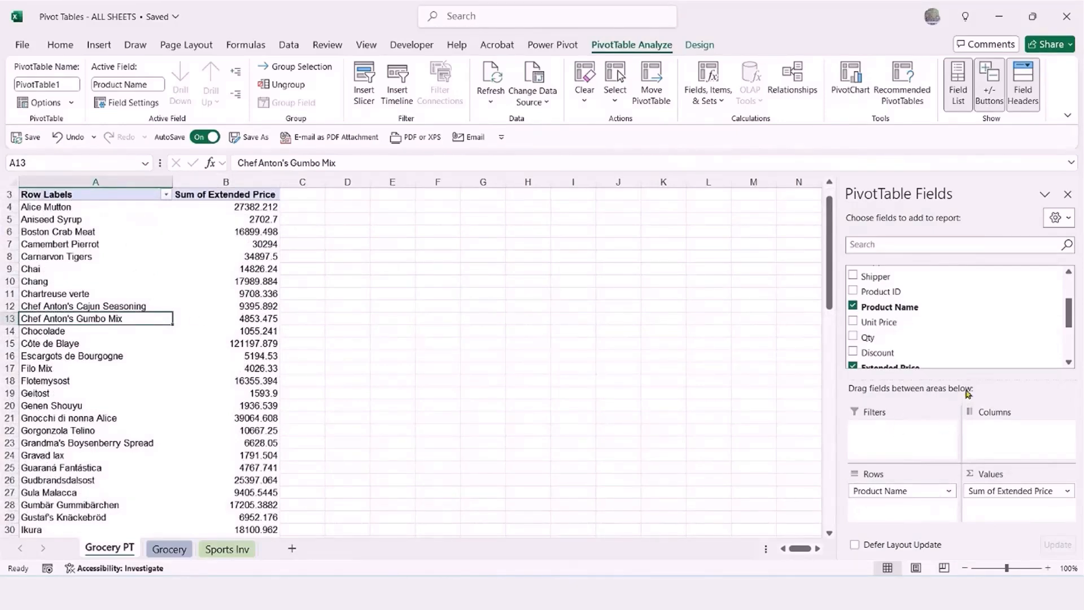
# Add Company Name as a second row field beneath Product Name.
pyautogui.moveTo(1068, 318); pyautogui.dragTo(1068, 345)
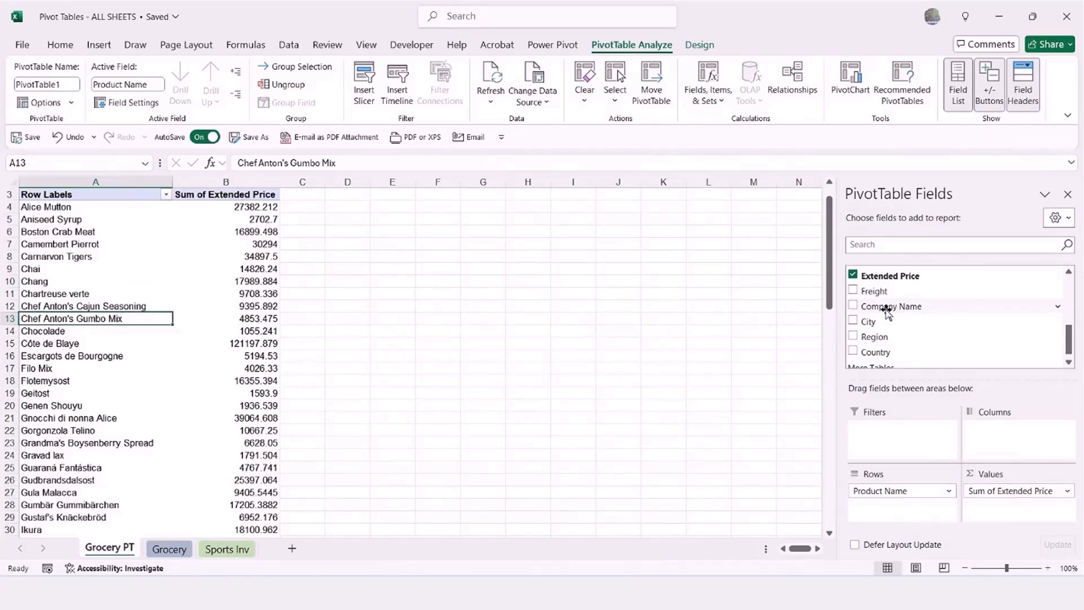
pyautogui.moveTo(888, 311); pyautogui.dragTo(890, 504)
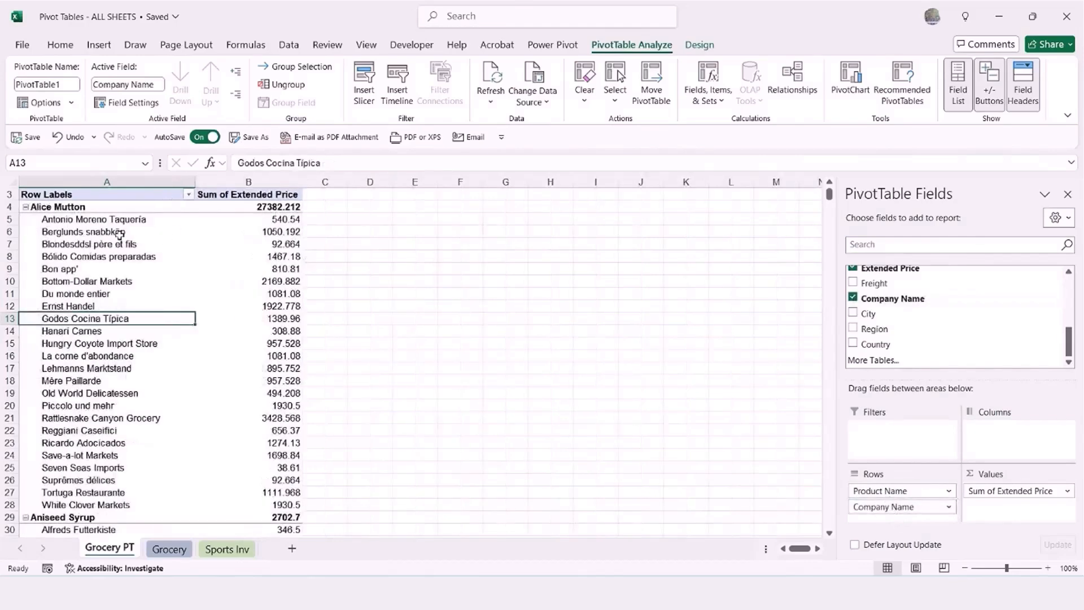
# Examine how the companies and their extended prices are grouped under each product in the PivotTable.
pyautogui.click(104, 258)
pyautogui.scroll(-2, 186, 372)
pyautogui.scroll(2, 186, 373)
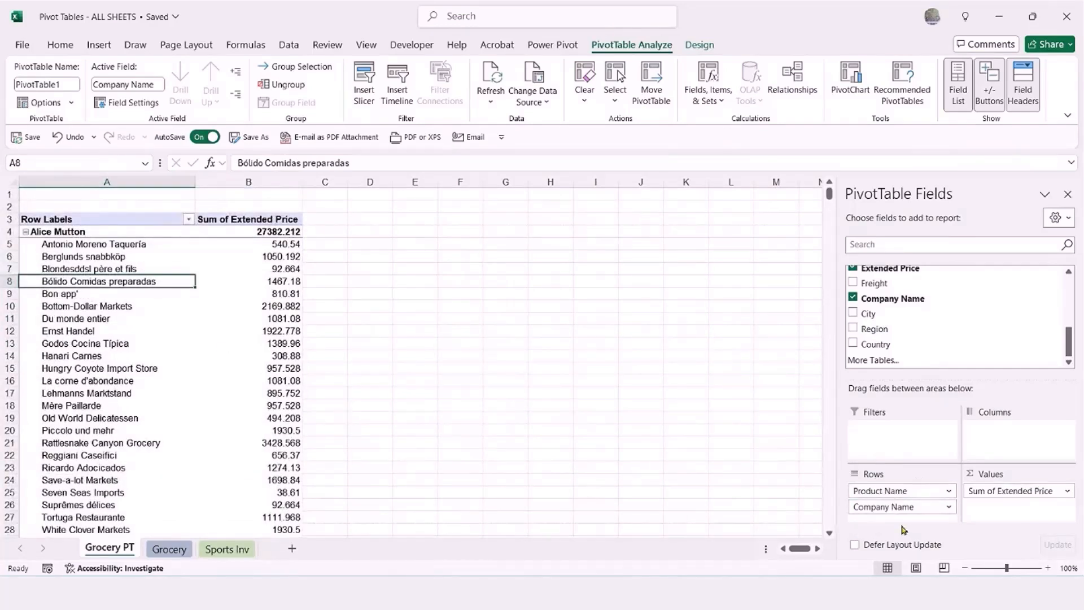
pyautogui.click(56, 233)
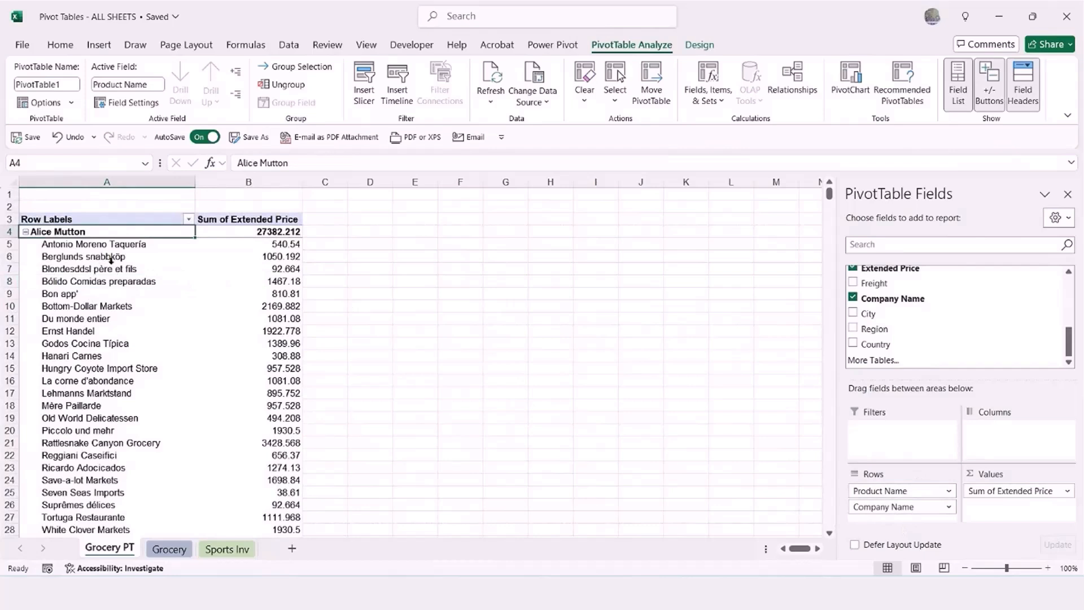
pyautogui.moveTo(110, 257); pyautogui.dragTo(111, 281)
pyautogui.click(118, 339)
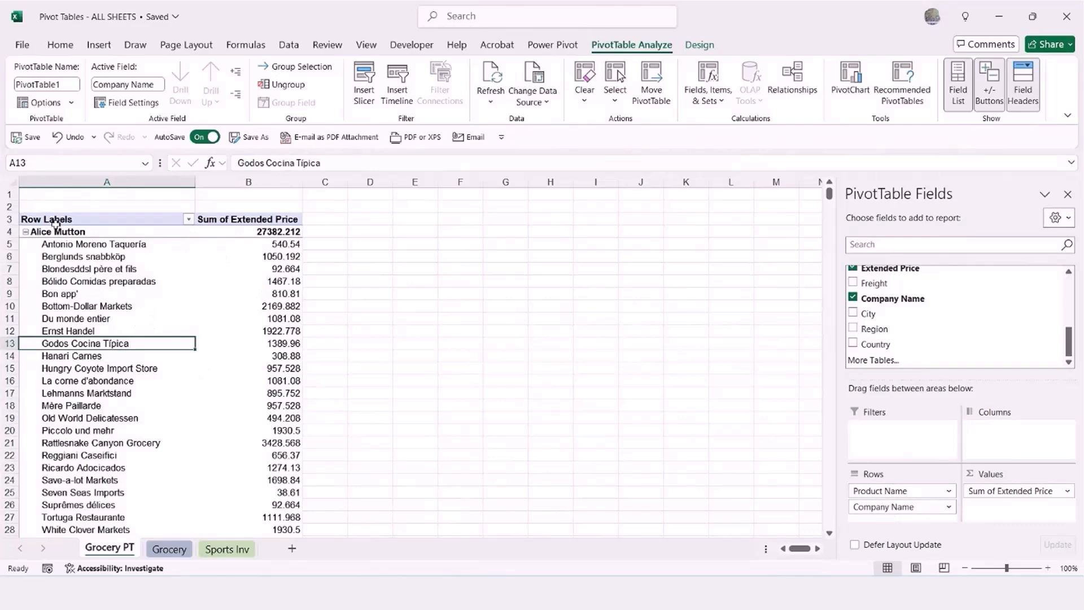
pyautogui.scroll(-7, 381, 356)
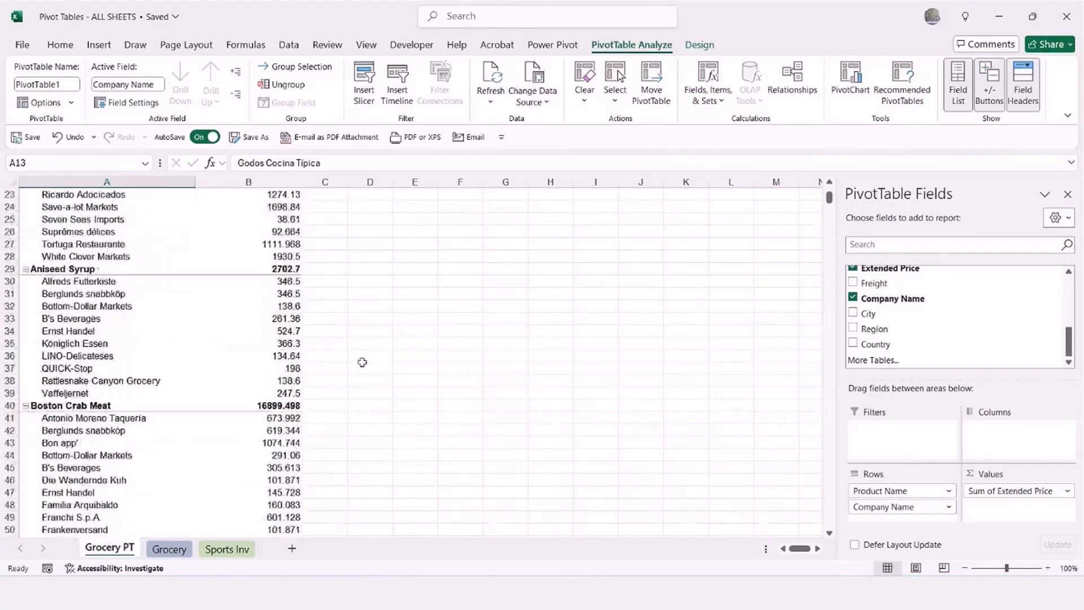
pyautogui.scroll(-8, 335, 358)
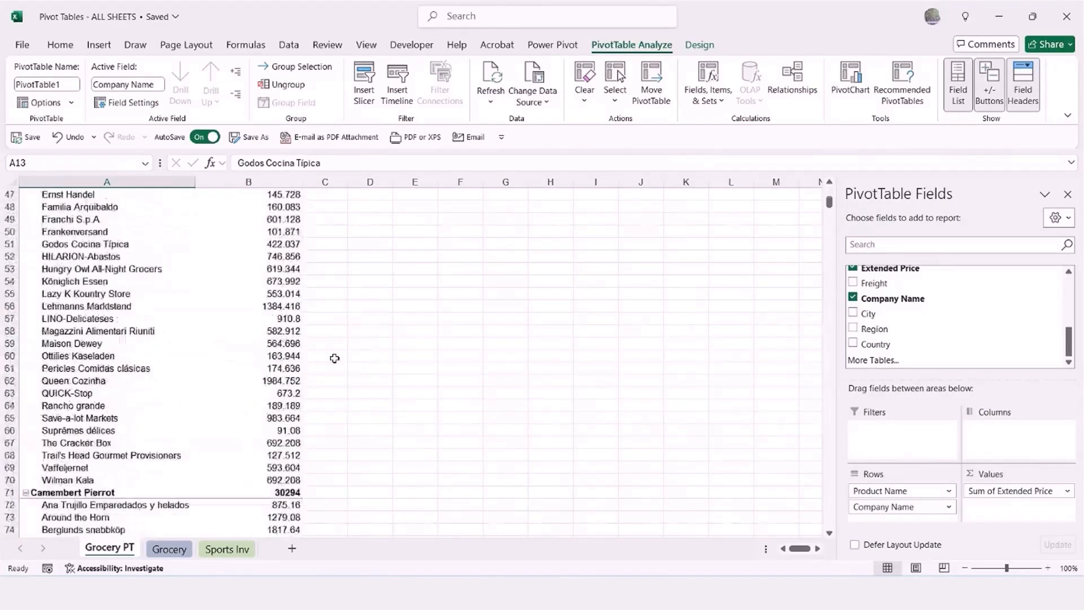
pyautogui.scroll(13, 335, 359)
pyautogui.scroll(2, 334, 359)
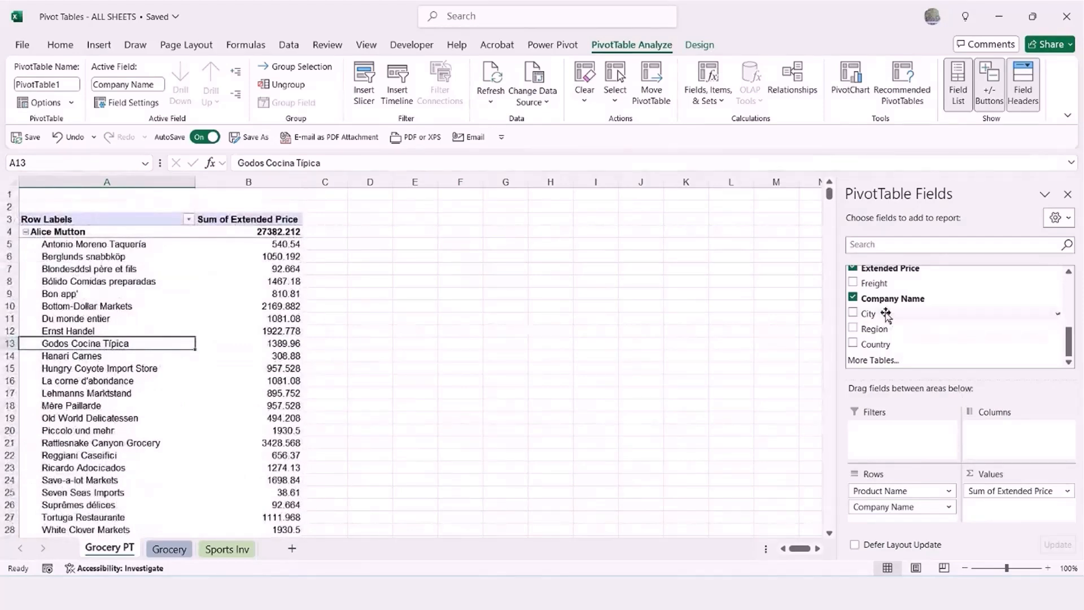
# Add City as the outermost row field above Product Name, and undock and enlarge the PivotTable Fields pane.
pyautogui.moveTo(890, 314); pyautogui.dragTo(913, 486)
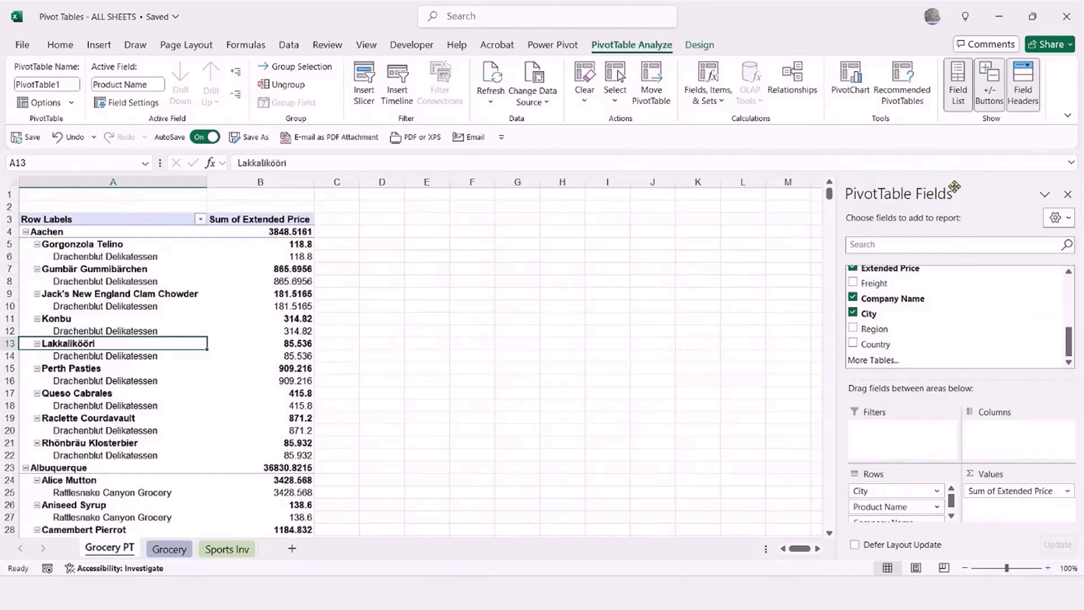
pyautogui.moveTo(824, 175); pyautogui.dragTo(644, 59)
pyautogui.moveTo(716, 229); pyautogui.dragTo(915, 528)
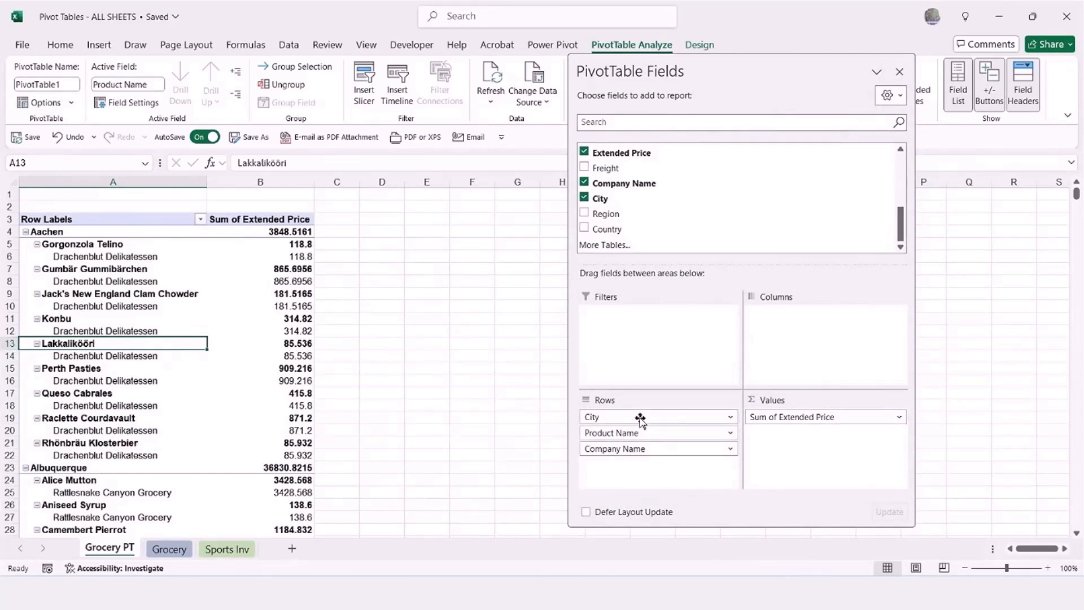
# Remove City from the row fields and add Qty as a second summed value below Extended Price.
pyautogui.moveTo(640, 417); pyautogui.dragTo(442, 384)
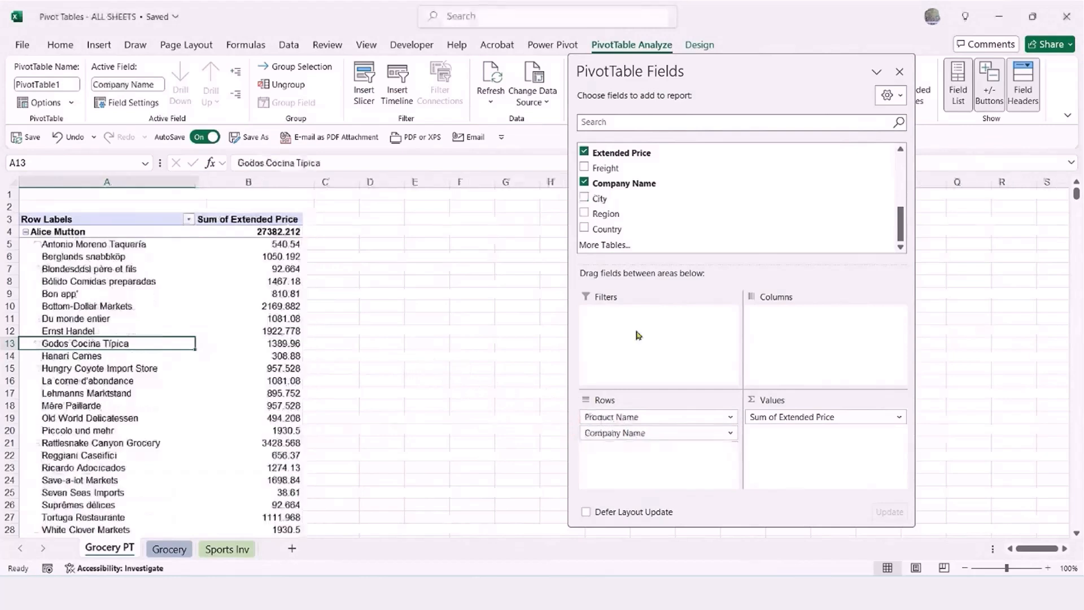
pyautogui.moveTo(900, 223); pyautogui.dragTo(901, 198)
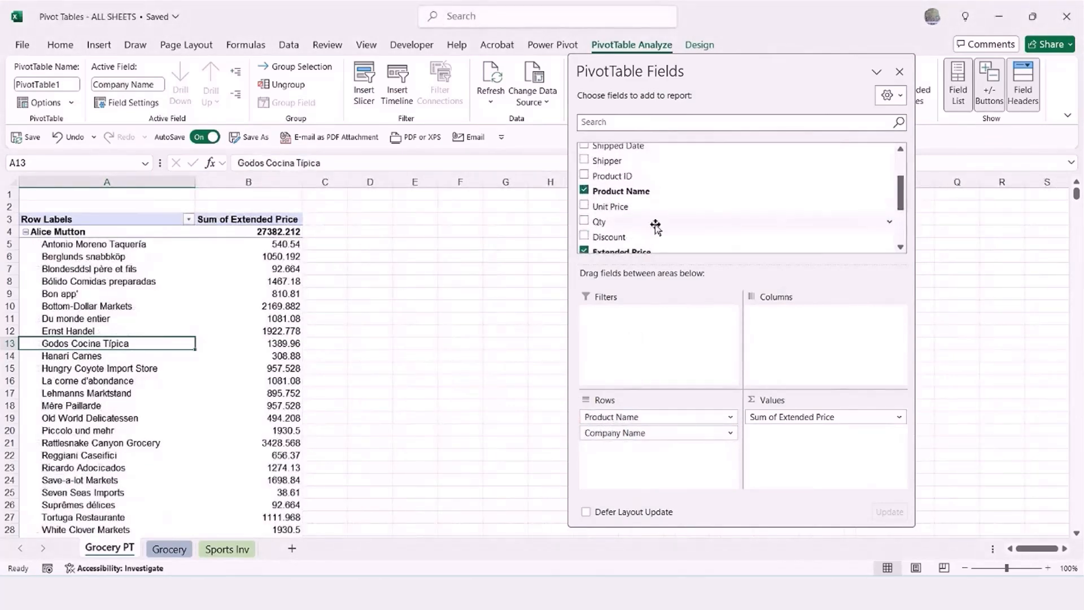
pyautogui.moveTo(606, 223); pyautogui.dragTo(806, 454)
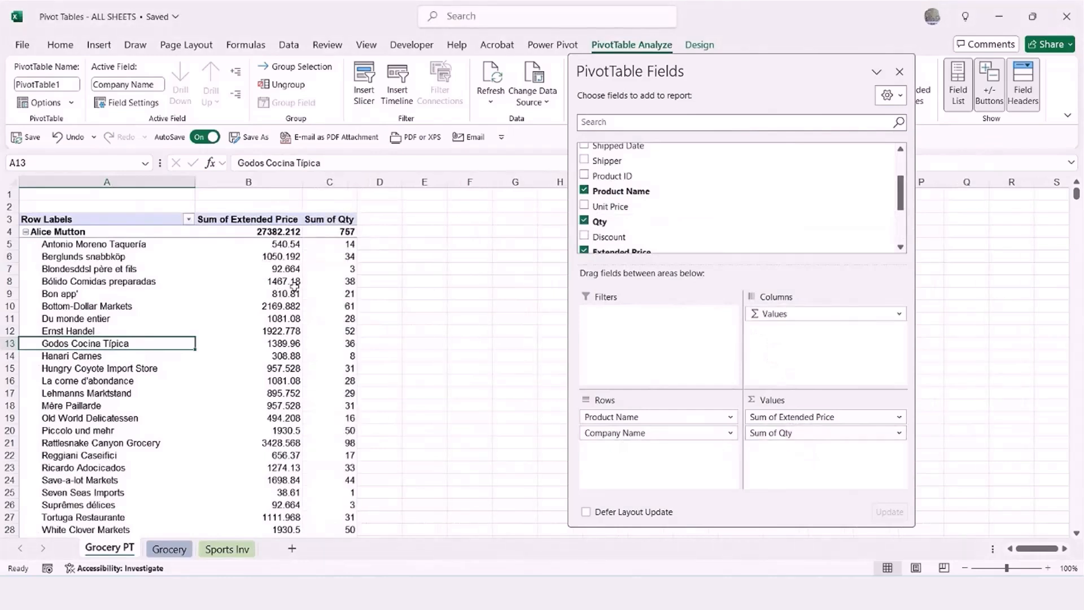
pyautogui.scroll(1, 706, 218)
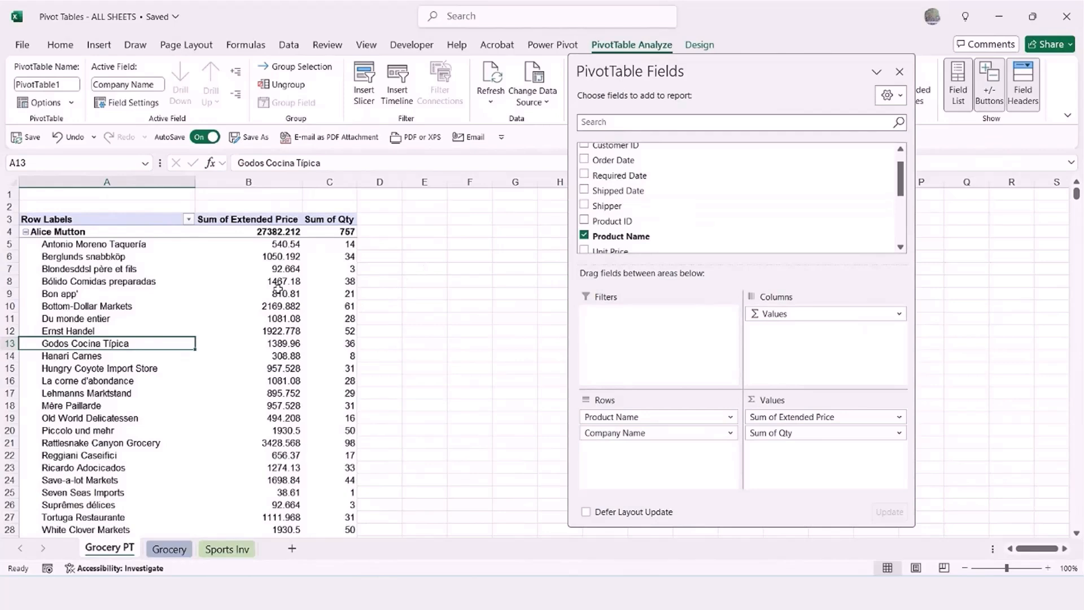
# Set the number format of the Sum of Extended Price values to Currency with 2 decimal places and the $ symbol.
pyautogui.moveTo(265, 279)
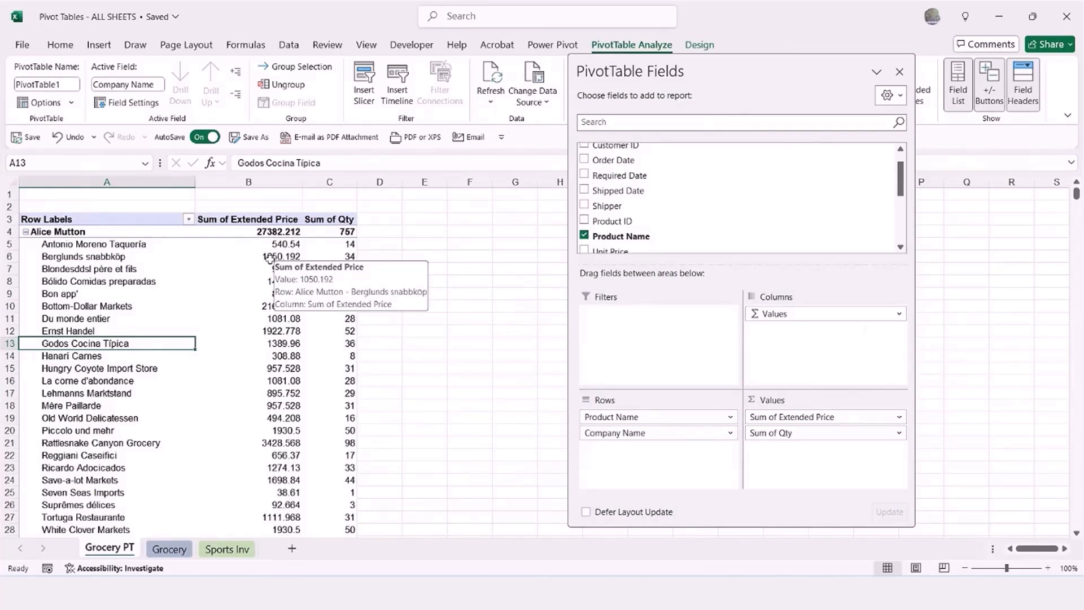
pyautogui.rightClick(269, 258)
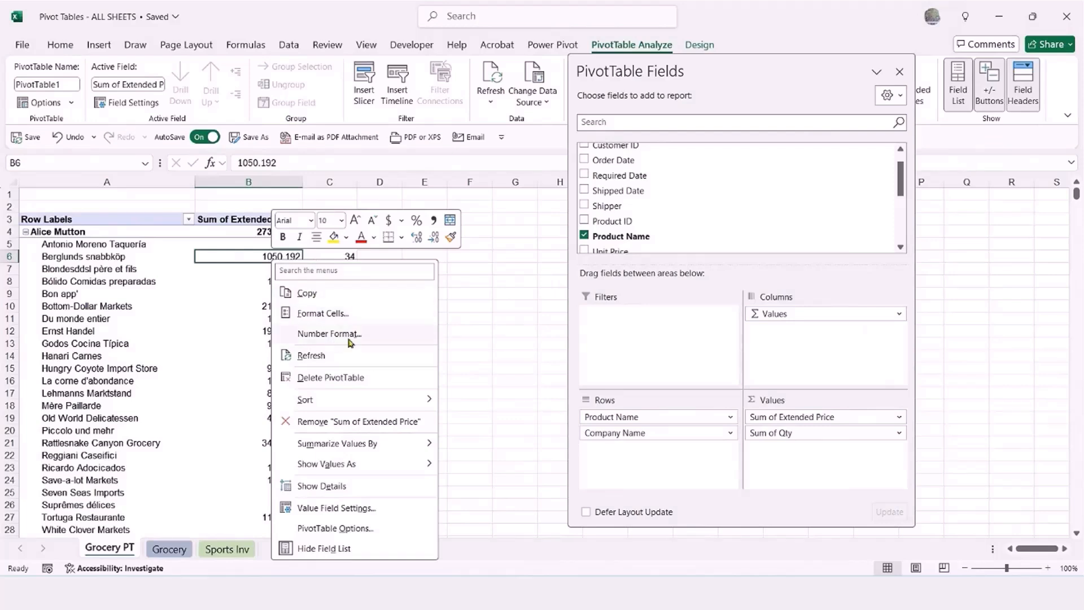
pyautogui.click(320, 334)
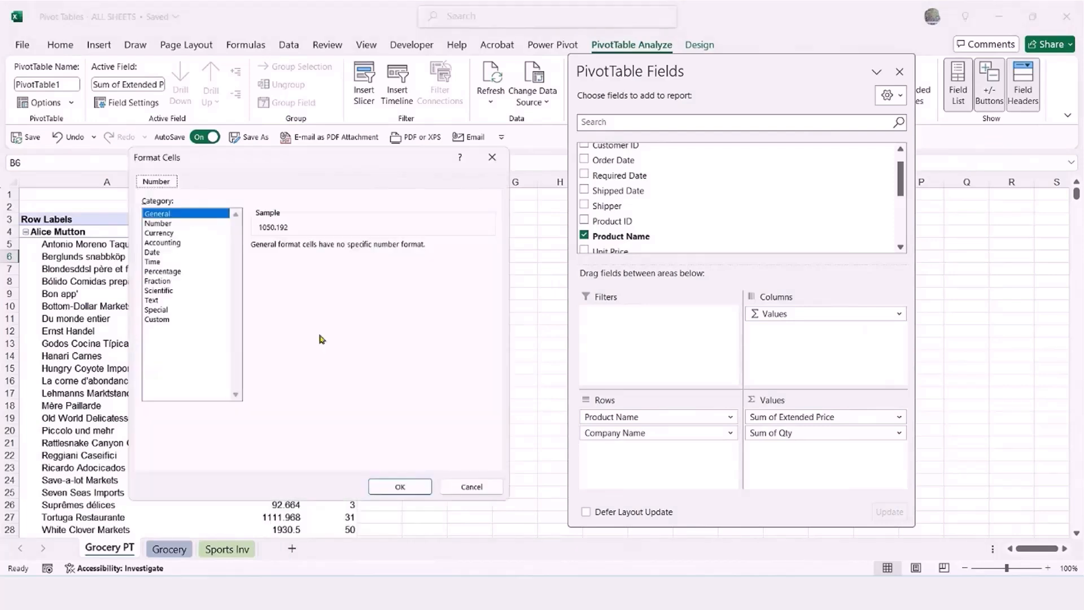
pyautogui.click(163, 233)
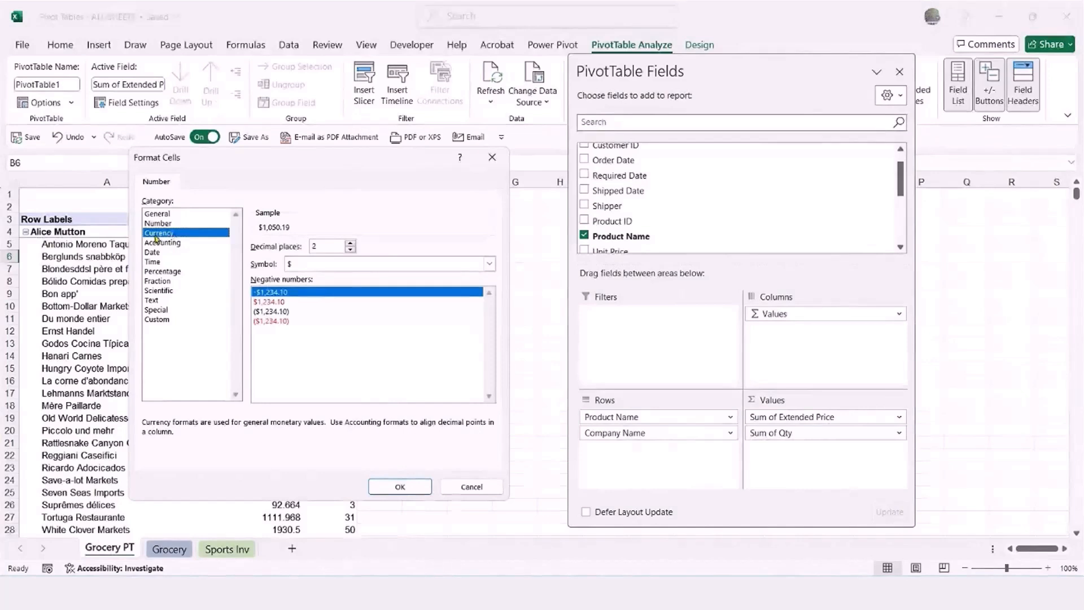
pyautogui.press('Return')
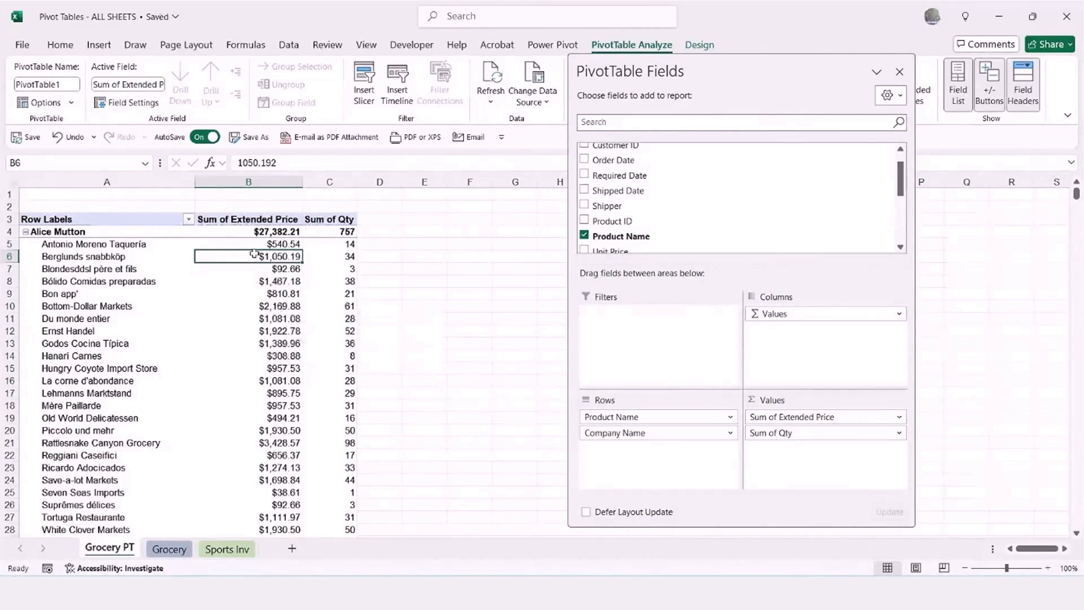
# Add Extended Price a second time as a value, between Sum of Extended Price and Sum of Qty.
pyautogui.moveTo(213, 317)
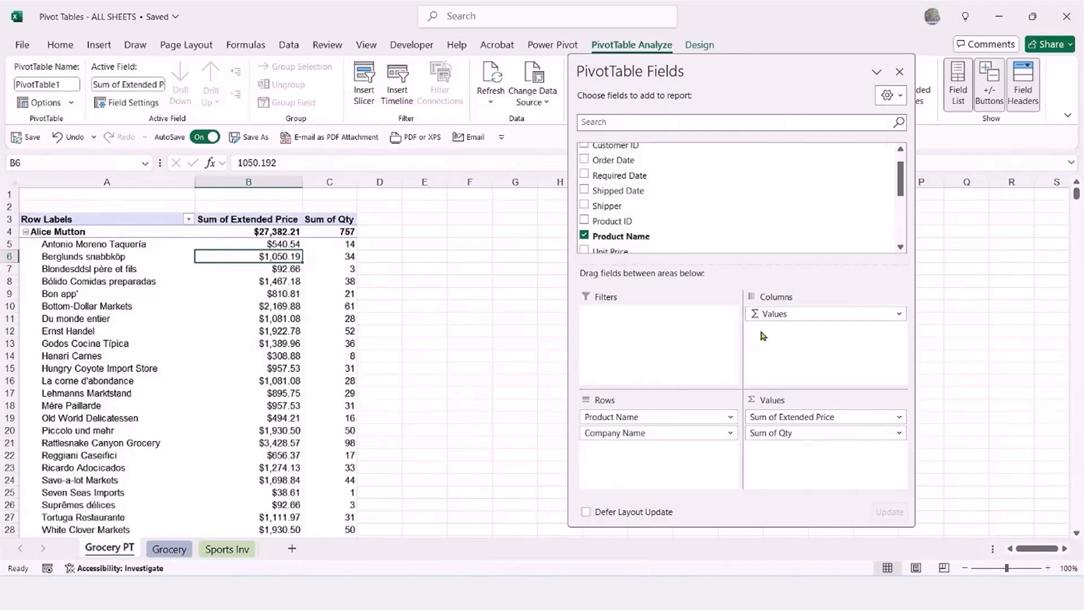
pyautogui.moveTo(289, 272)
pyautogui.moveTo(903, 177); pyautogui.dragTo(901, 209)
pyautogui.moveTo(632, 205); pyautogui.dragTo(808, 439)
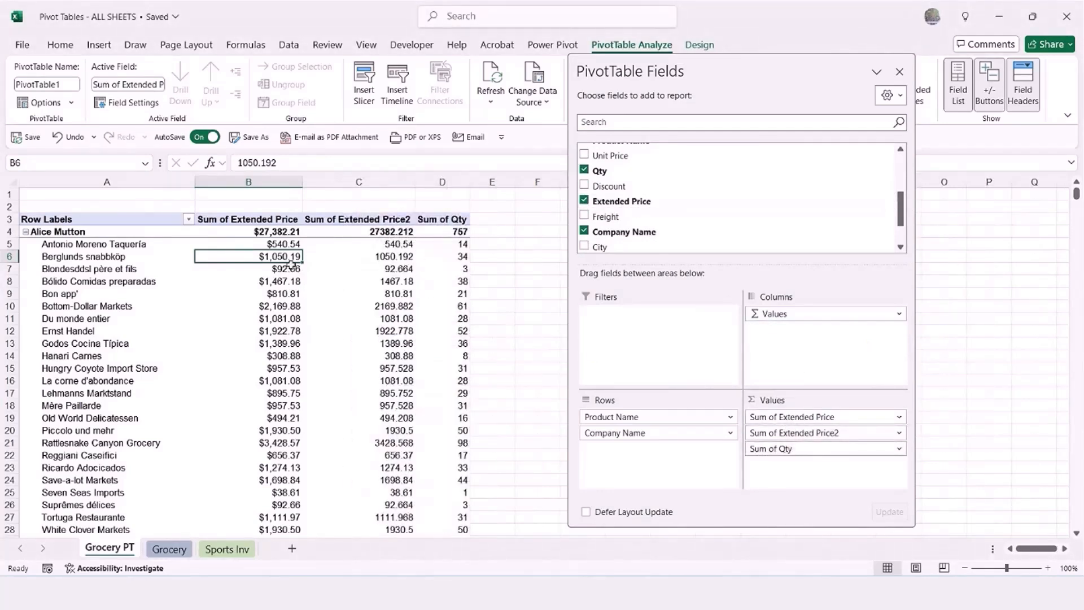
pyautogui.moveTo(381, 244)
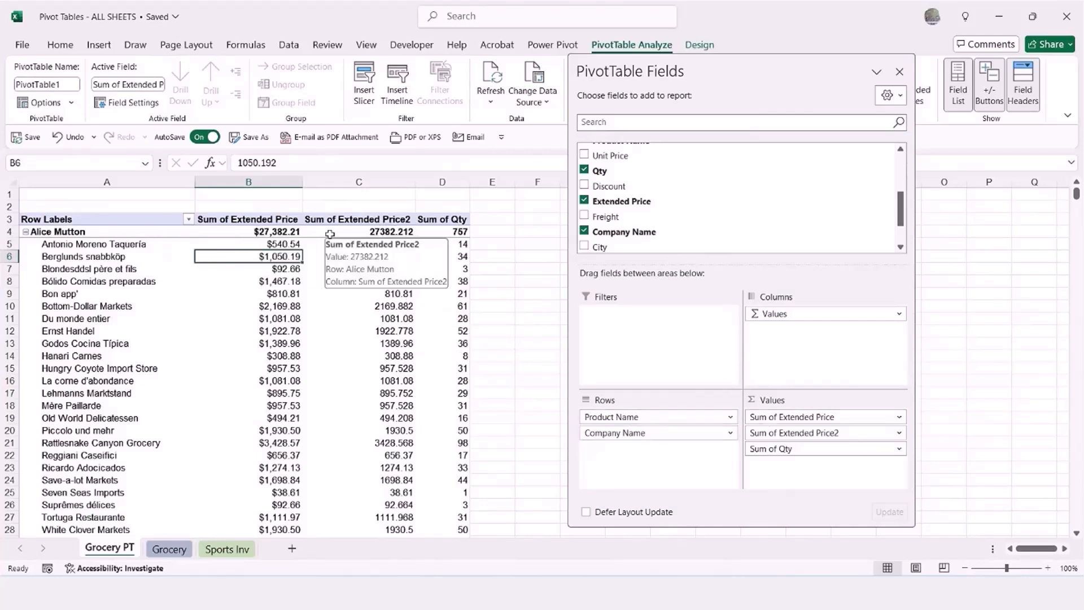
pyautogui.rightClick(367, 234)
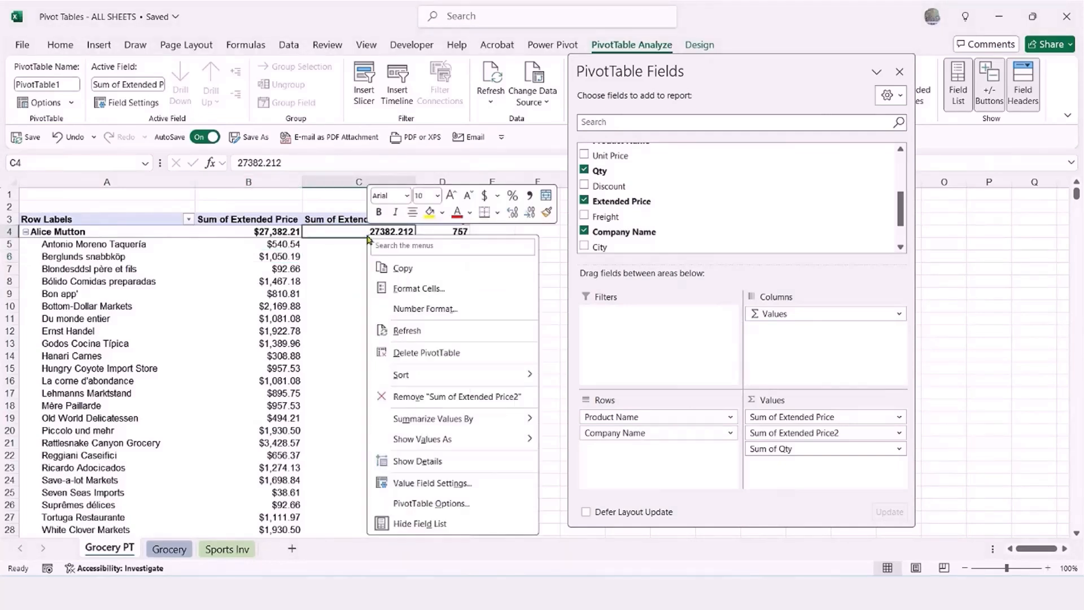
pyautogui.moveTo(446, 424)
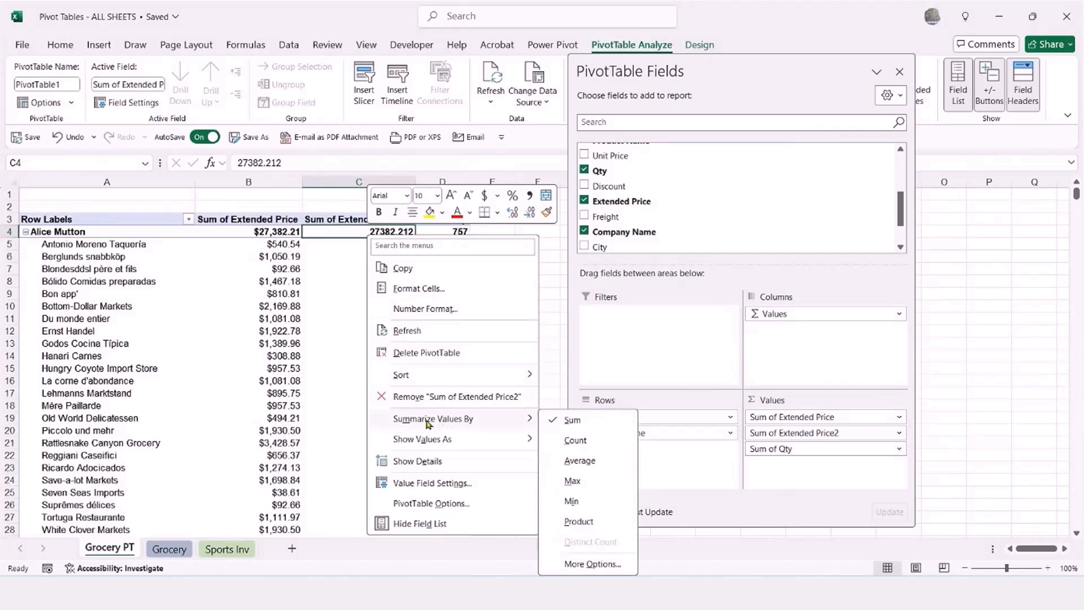
pyautogui.moveTo(431, 442)
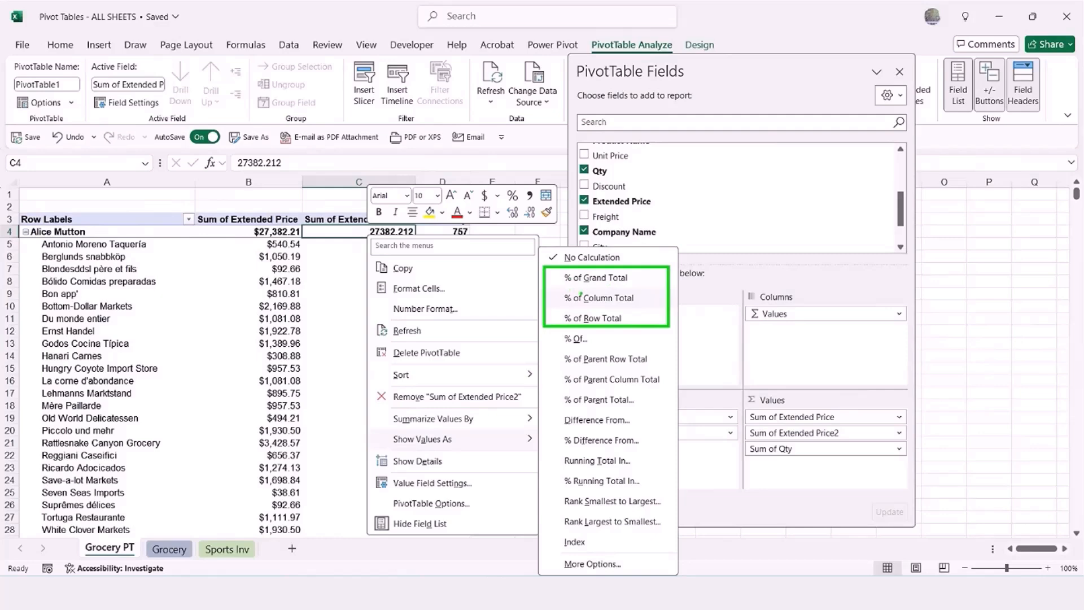
pyautogui.press('Escape')
# Show the Sum of Extended Price2 values as % of Grand Total.
pyautogui.rightClick(403, 232)
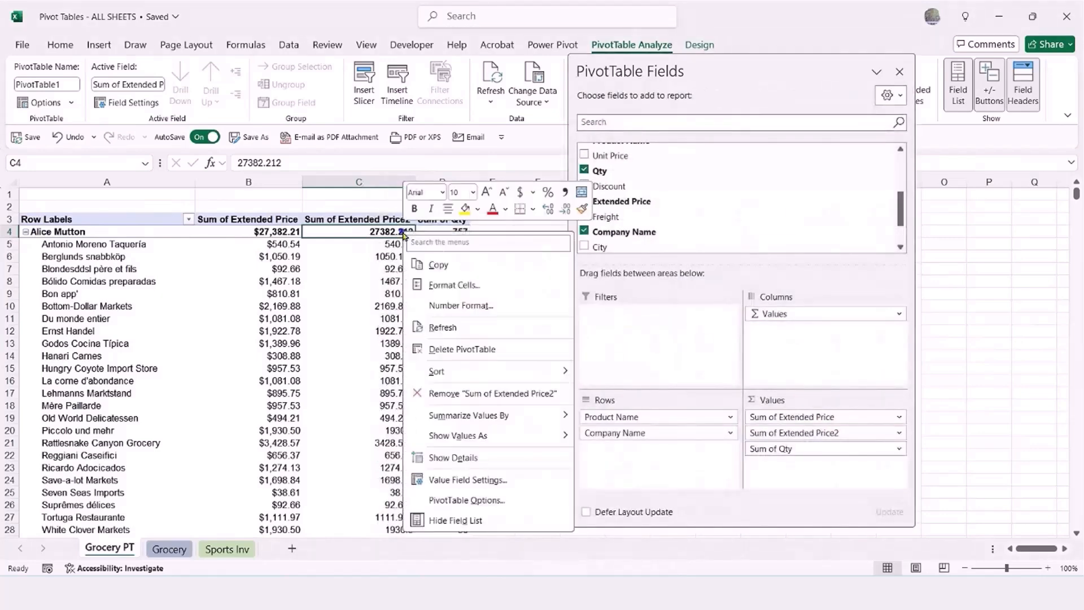
pyautogui.moveTo(491, 435)
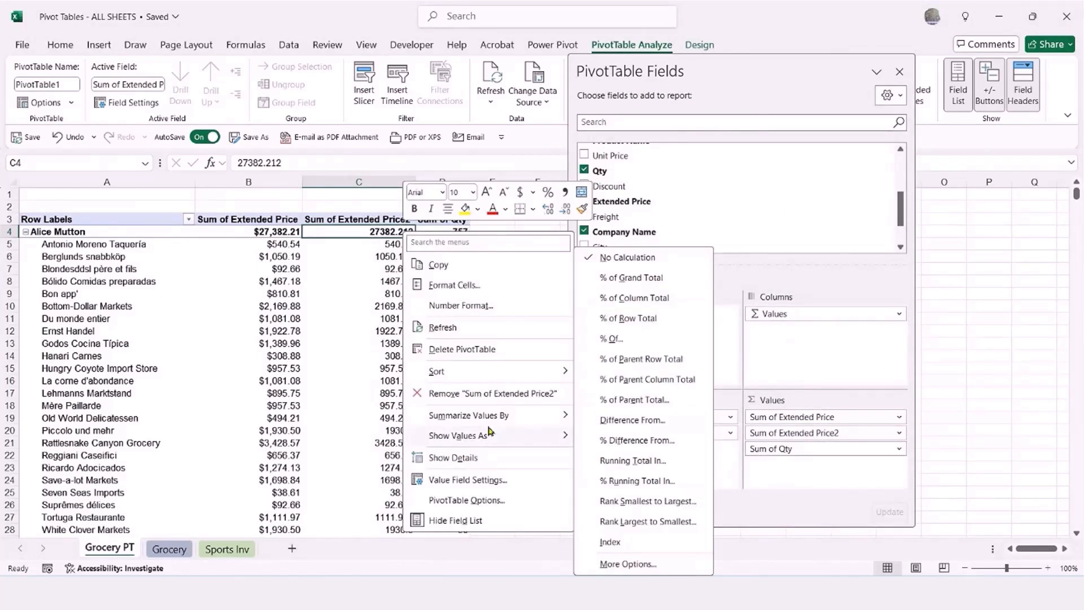
pyautogui.click(618, 277)
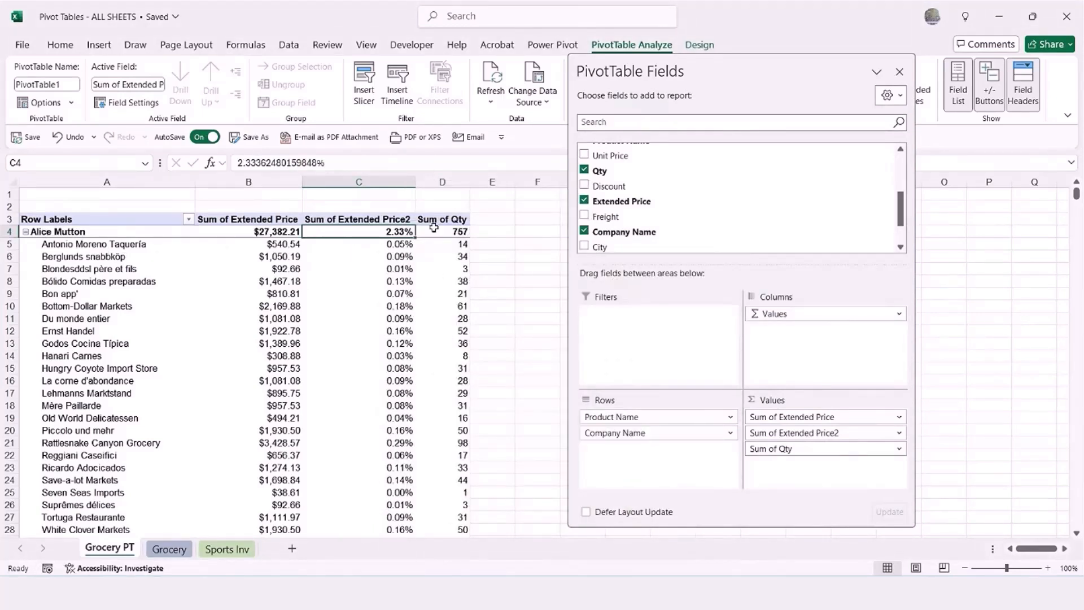
# Show the Sum of Extended Price2 values as % of Column Total.
pyautogui.moveTo(381, 230)
pyautogui.moveTo(444, 293)
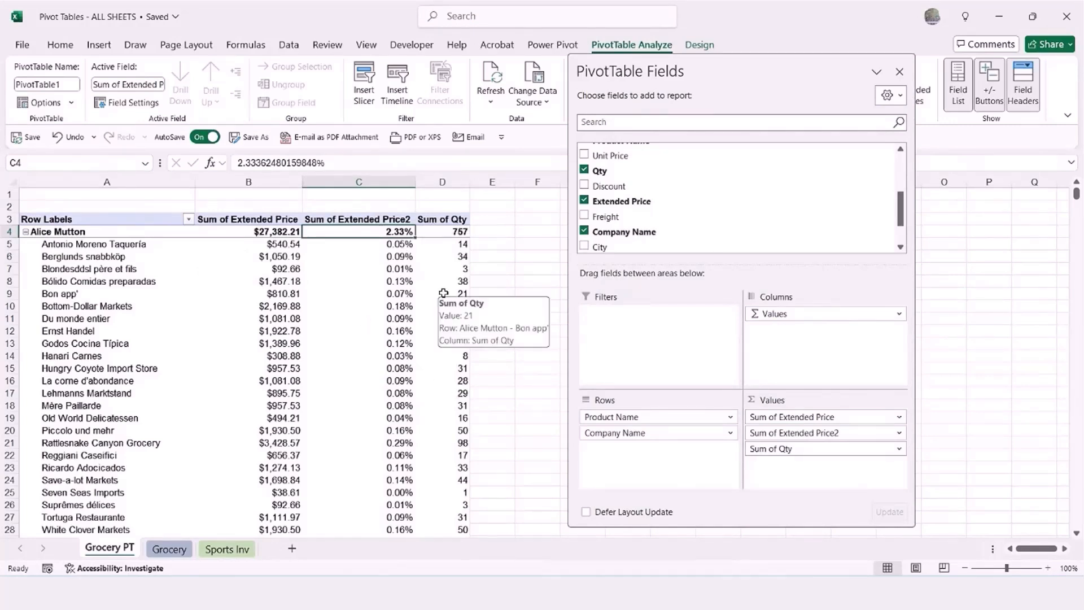
pyautogui.rightClick(396, 231)
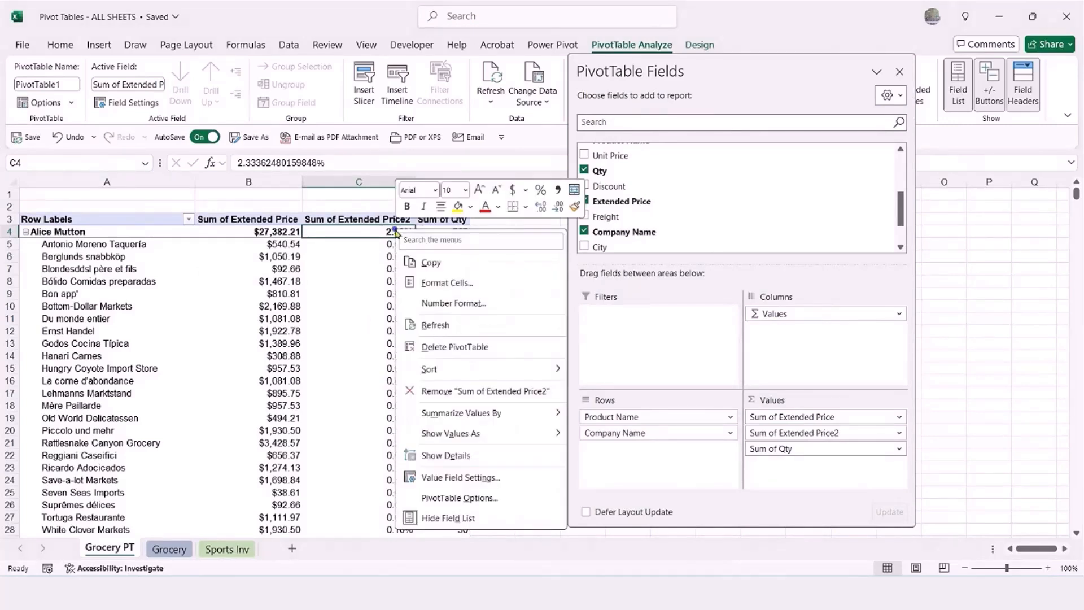
pyautogui.moveTo(511, 433)
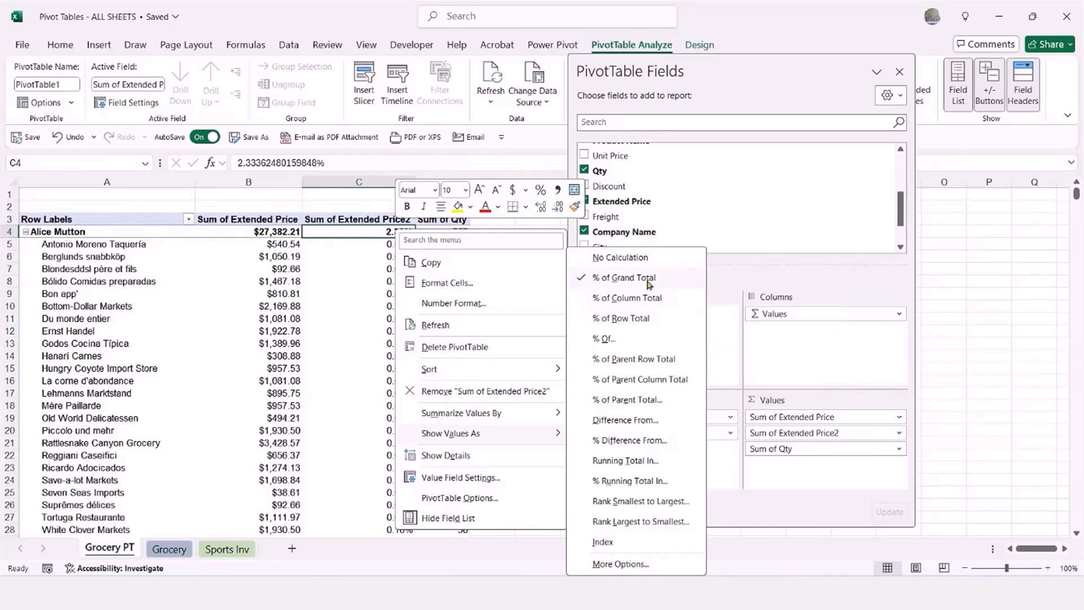
pyautogui.click(623, 299)
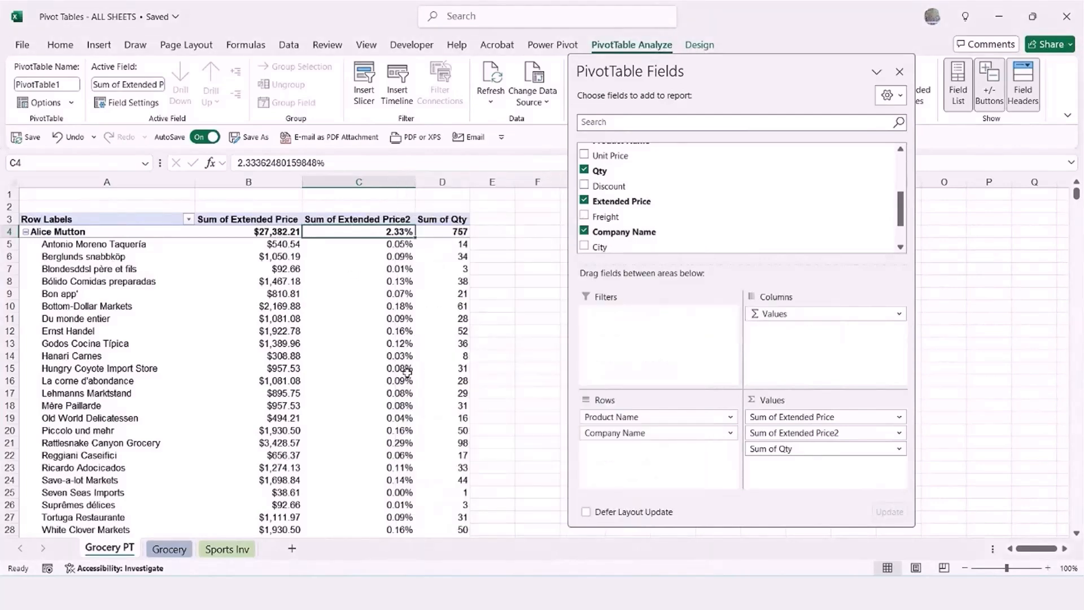
# Collapse the entire Product Name field in the PivotTable to hide the companies under every product.
pyautogui.scroll(-3, 406, 371)
pyautogui.scroll(3, 407, 371)
pyautogui.scroll(-1, 393, 322)
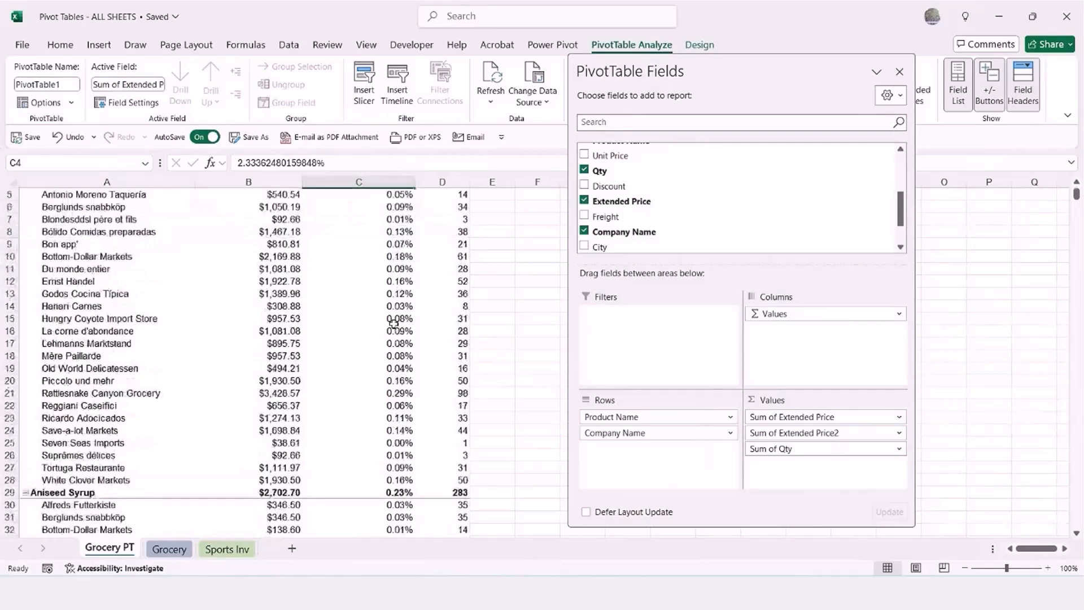
pyautogui.scroll(1, 394, 322)
pyautogui.click(51, 234)
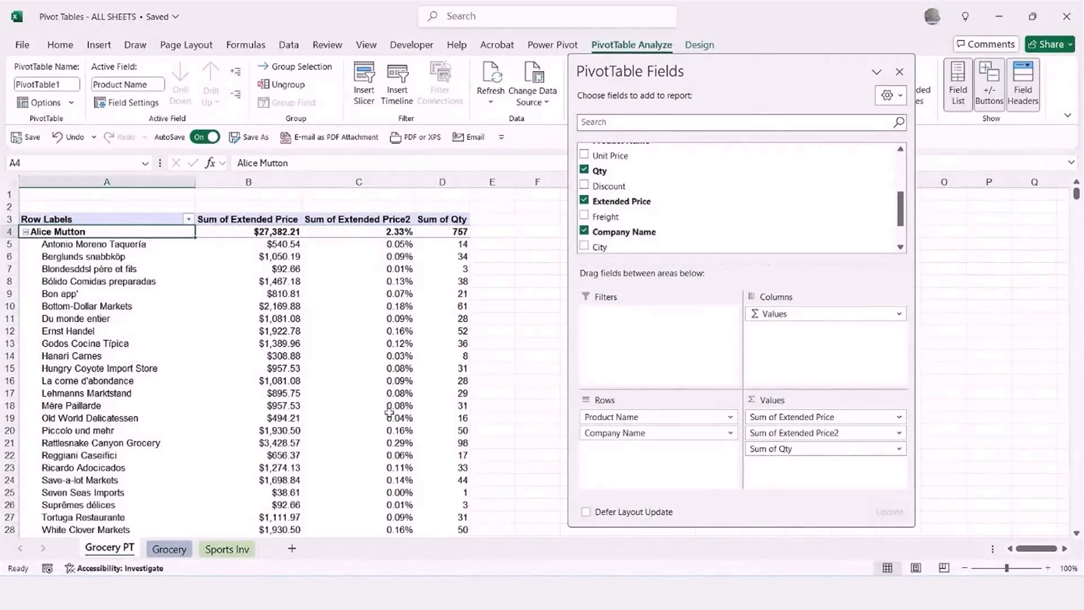
pyautogui.rightClick(66, 232)
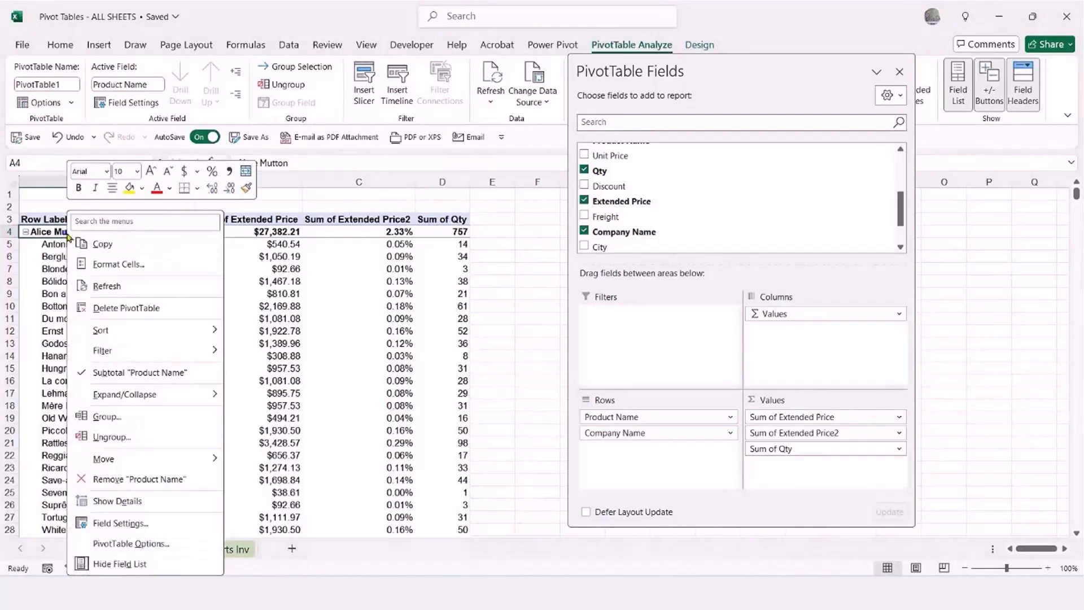
pyautogui.moveTo(134, 400)
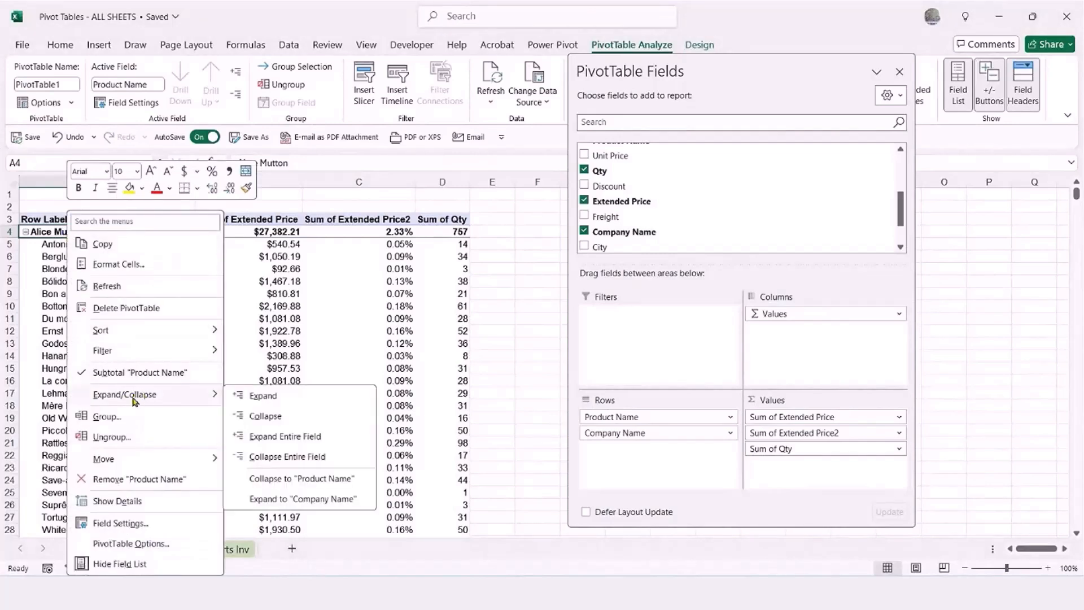
pyautogui.click(278, 458)
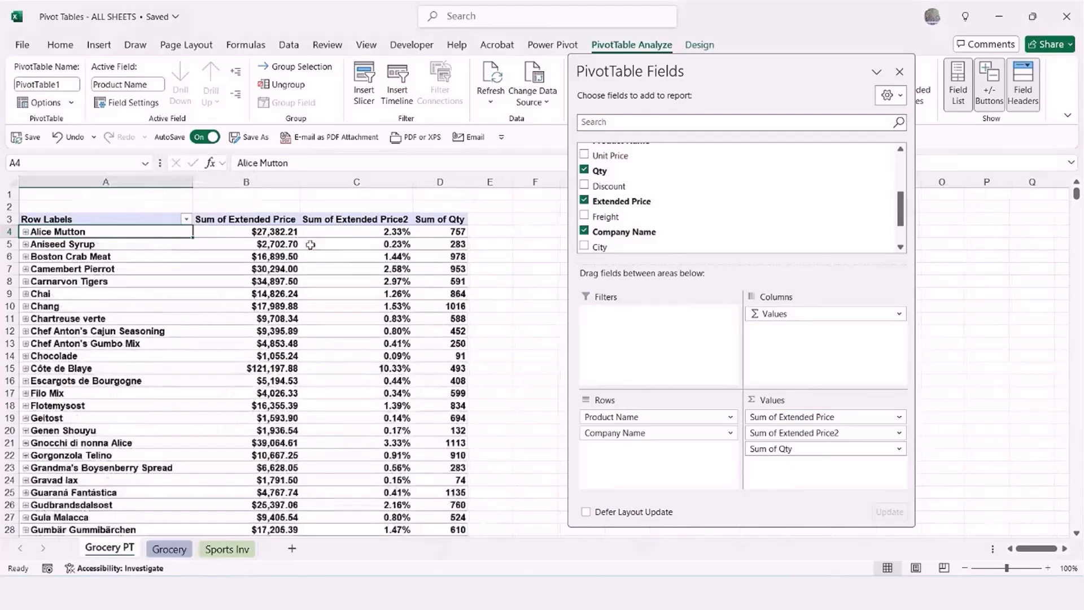
# Examine each product's extended price, percentage share and quantity throughout the collapsed PivotTable.
pyautogui.scroll(-1, 404, 333)
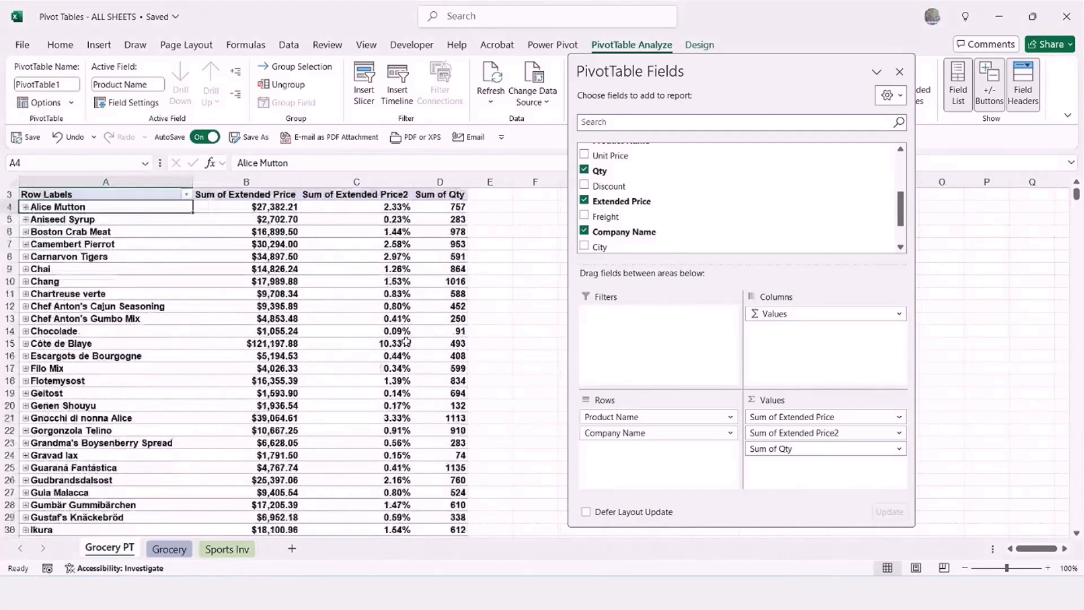
pyautogui.scroll(-3, 406, 341)
pyautogui.scroll(4, 405, 341)
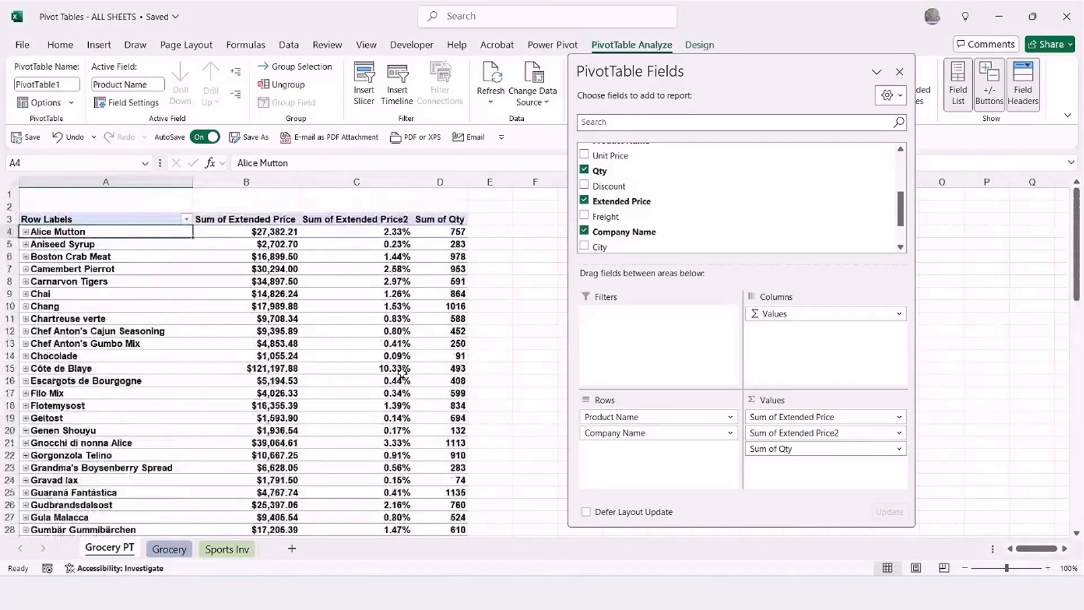
pyautogui.scroll(-2, 402, 372)
pyautogui.scroll(-3, 402, 373)
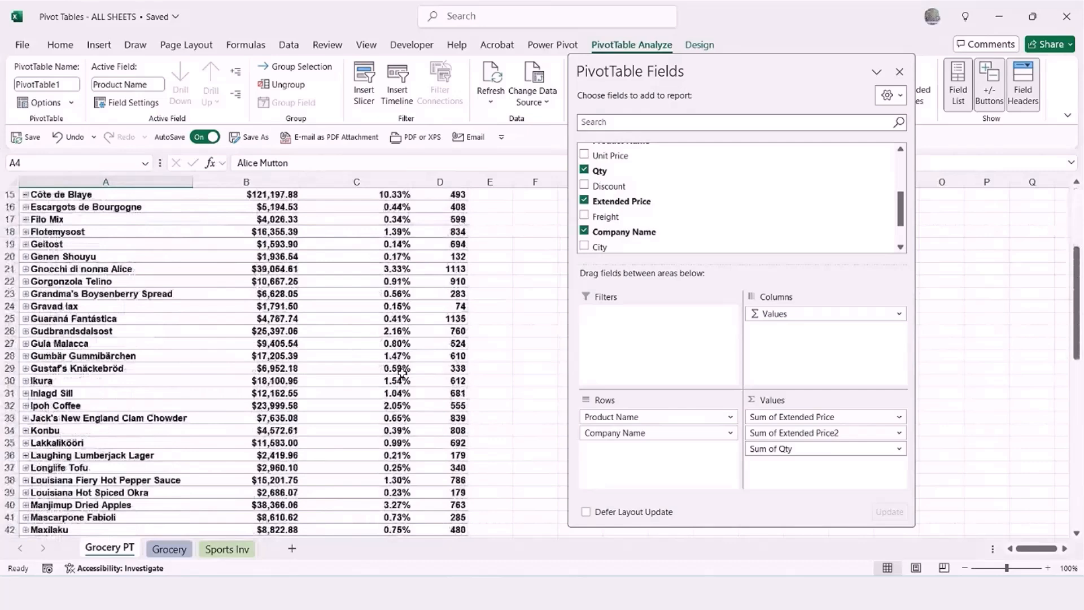
pyautogui.scroll(-7, 402, 373)
pyautogui.scroll(-9, 402, 373)
pyautogui.scroll(3, 403, 378)
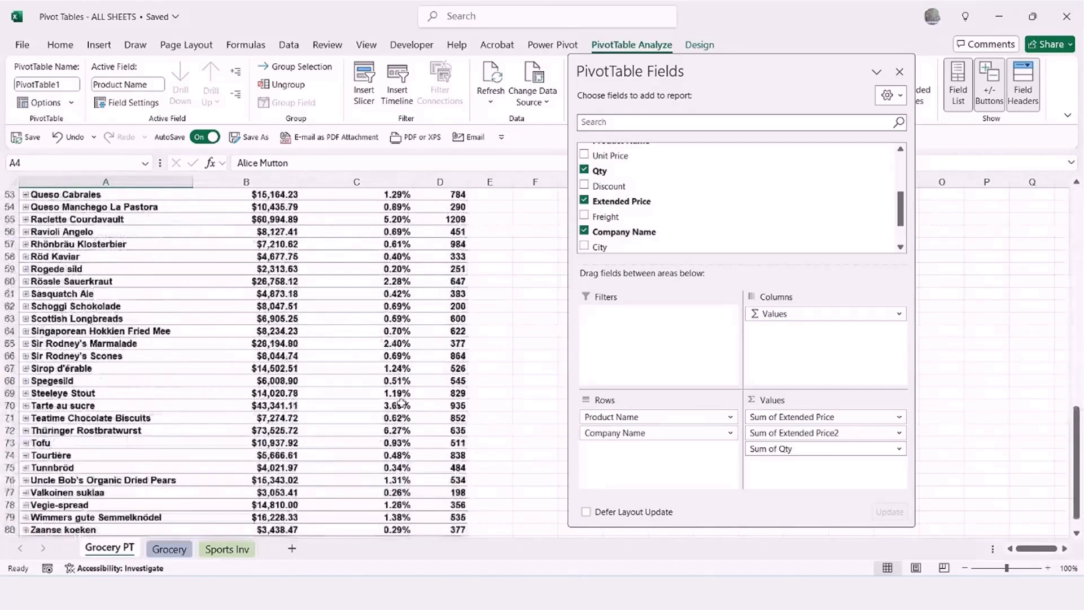
pyautogui.scroll(-3, 405, 384)
pyautogui.scroll(8, 404, 384)
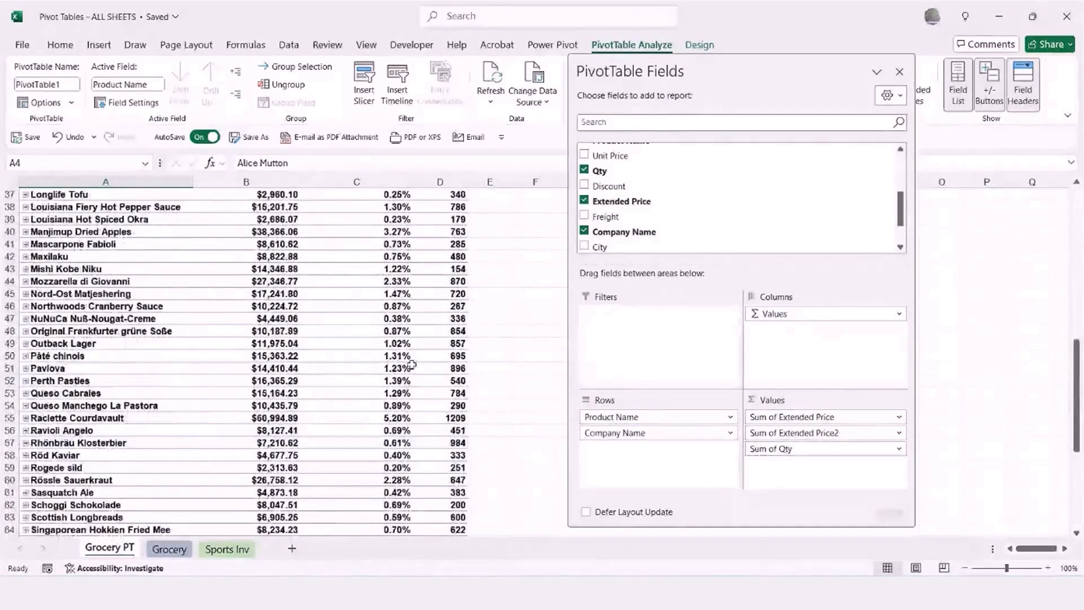
pyautogui.scroll(11, 412, 366)
pyautogui.scroll(1, 413, 365)
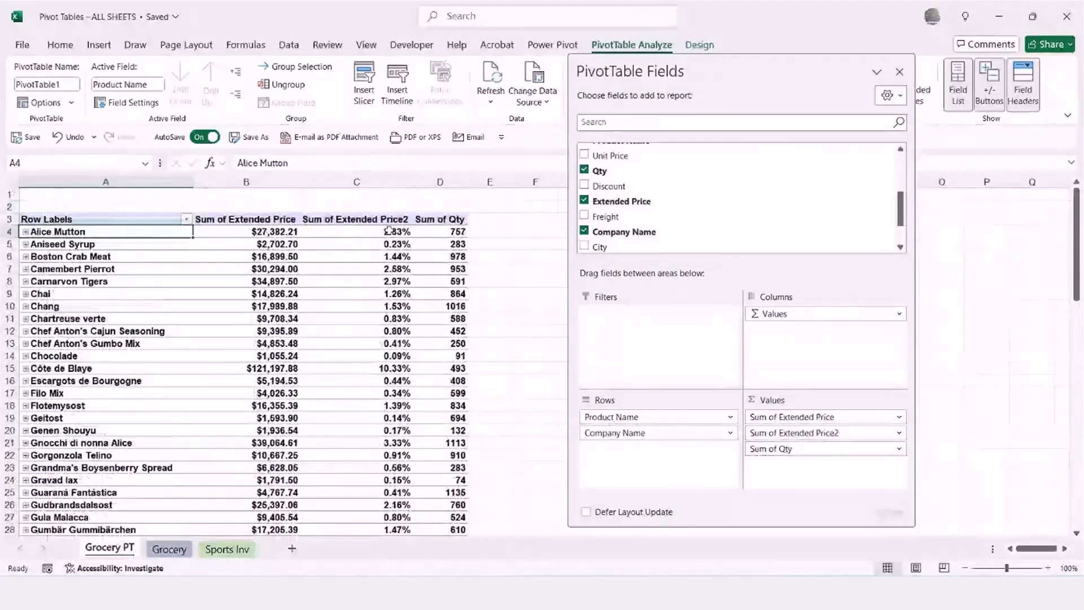
pyautogui.moveTo(377, 233)
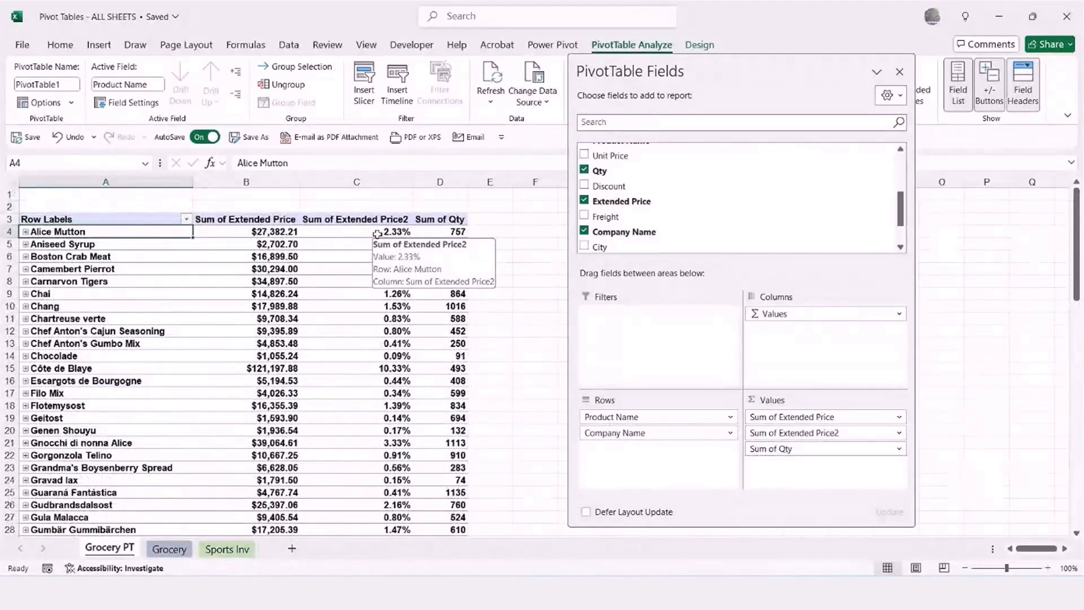
# Sort the products by Sum of Extended Price from largest to smallest.
pyautogui.rightClick(244, 235)
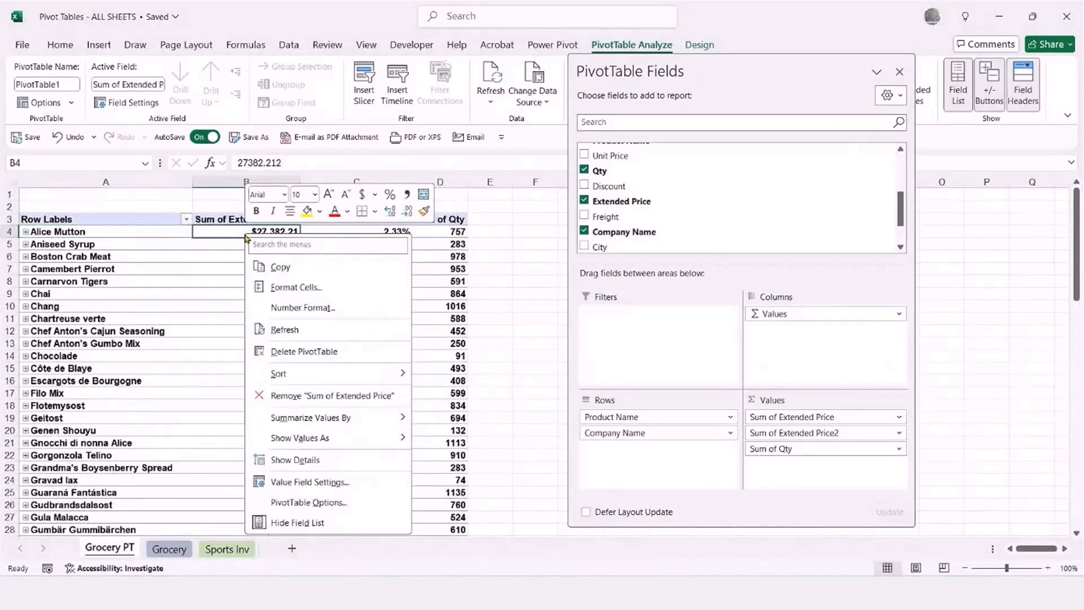
pyautogui.moveTo(336, 375)
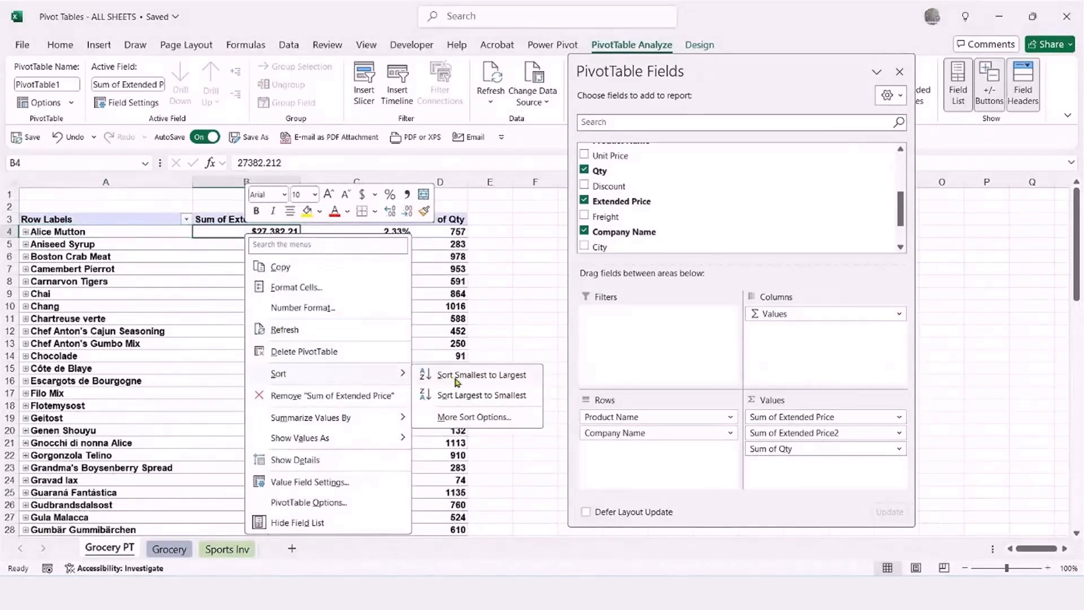
pyautogui.click(465, 395)
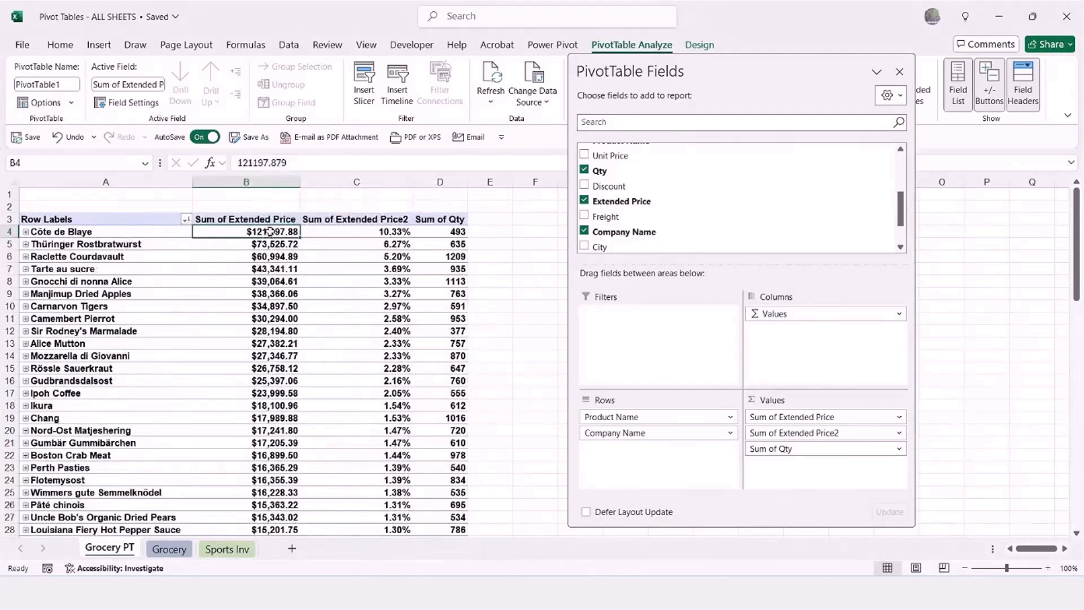
pyautogui.moveTo(271, 232)
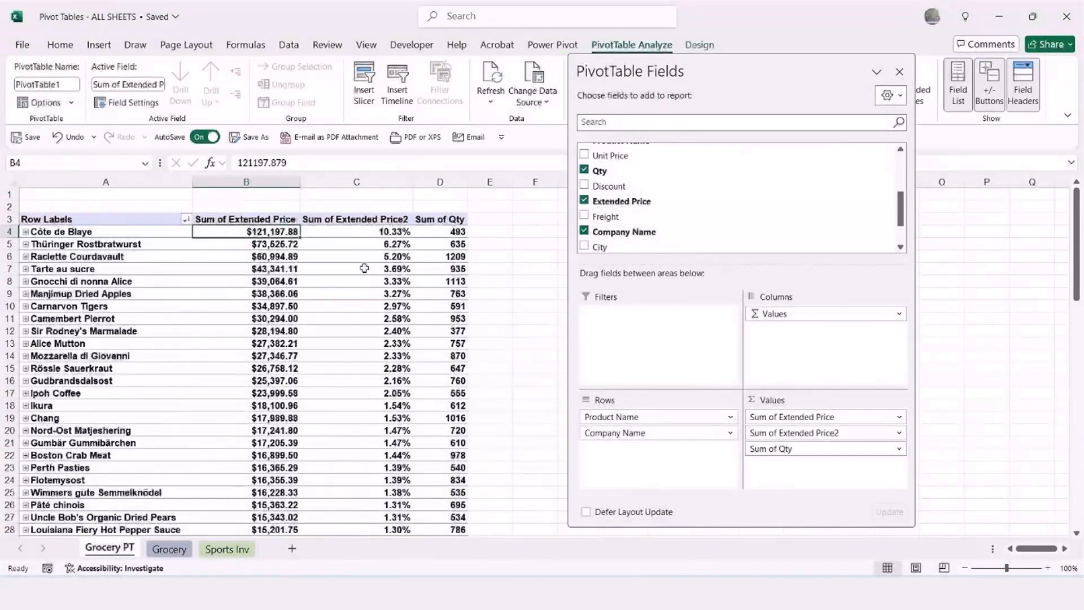
pyautogui.moveTo(386, 269)
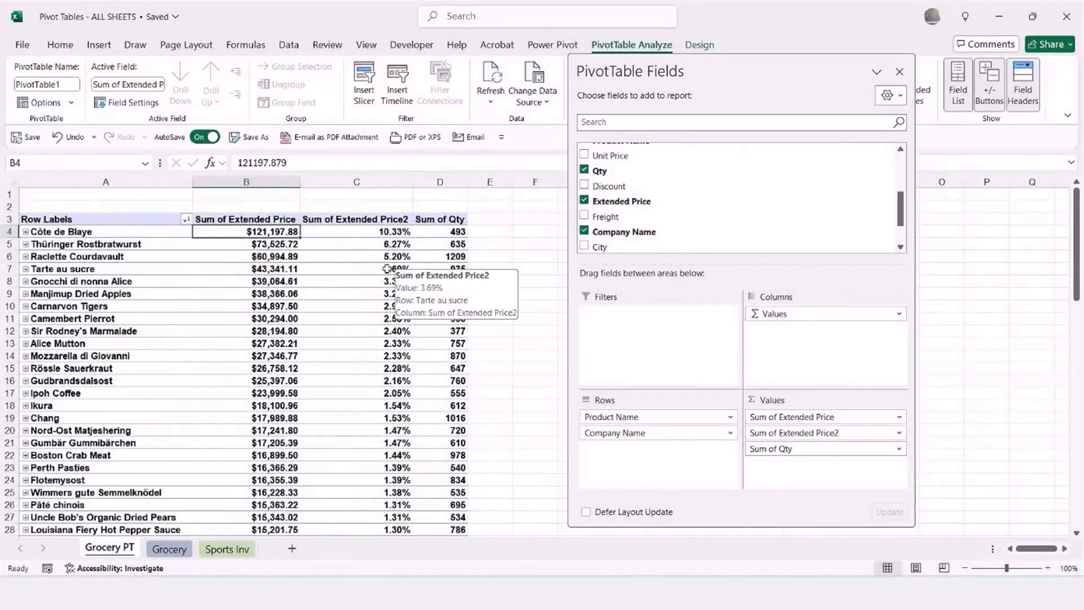
# Switch to the Sports Inv sheet, select a cell inside its table and look through the records.
pyautogui.click(227, 549)
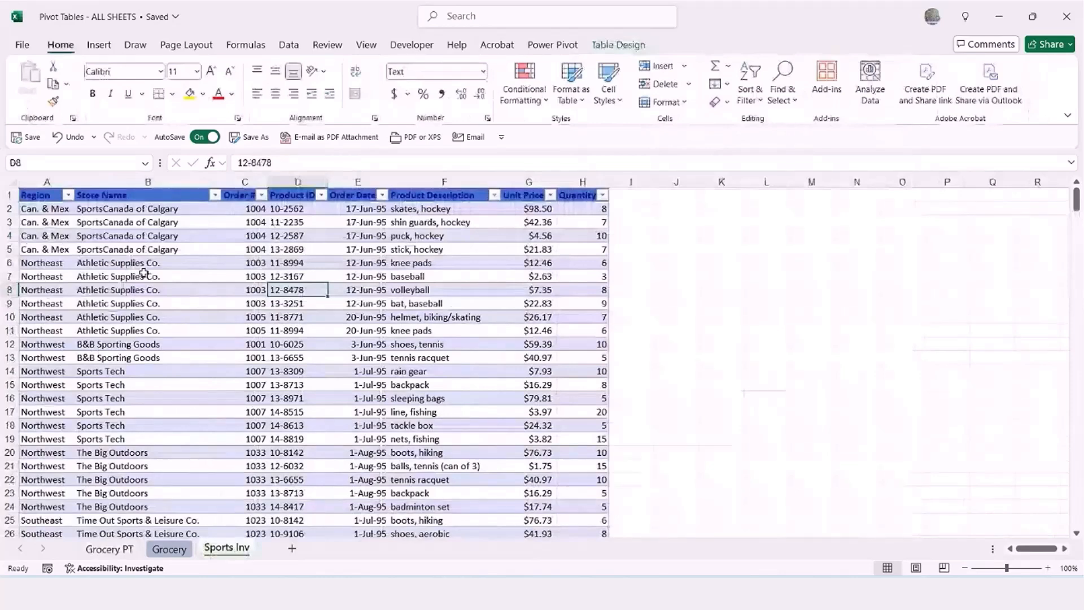
pyautogui.click(255, 303)
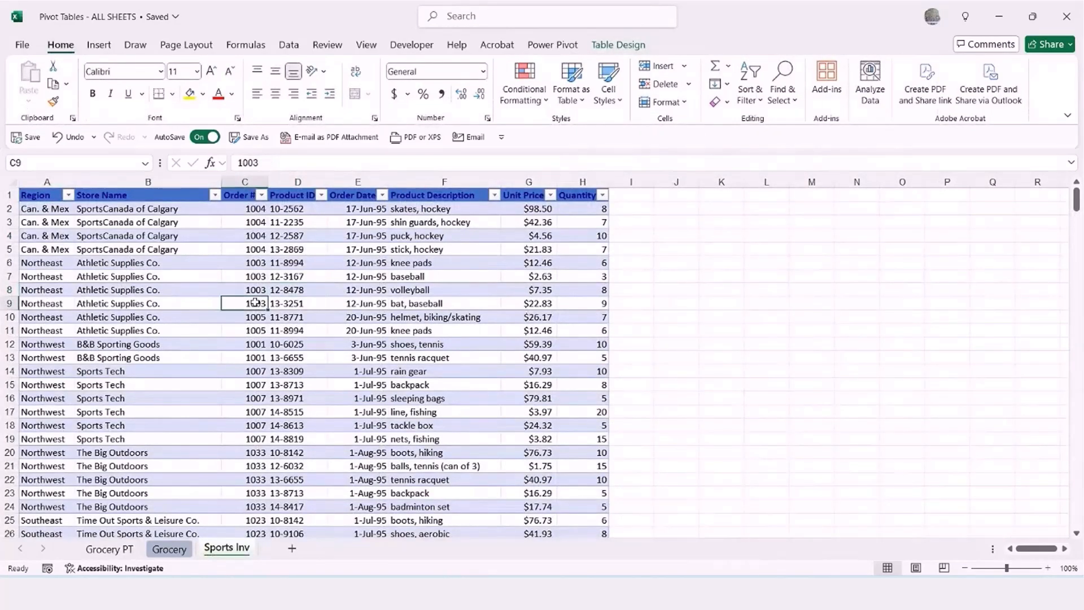
pyautogui.scroll(-7, 255, 303)
pyautogui.scroll(7, 255, 304)
pyautogui.click(100, 45)
pyautogui.click(34, 72)
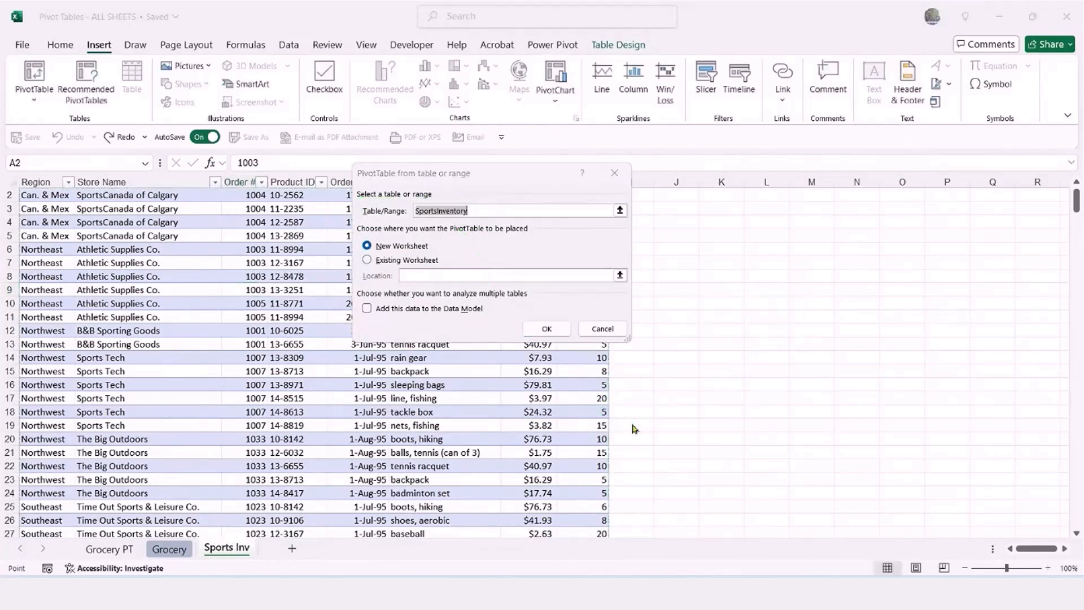
pyautogui.click(614, 173)
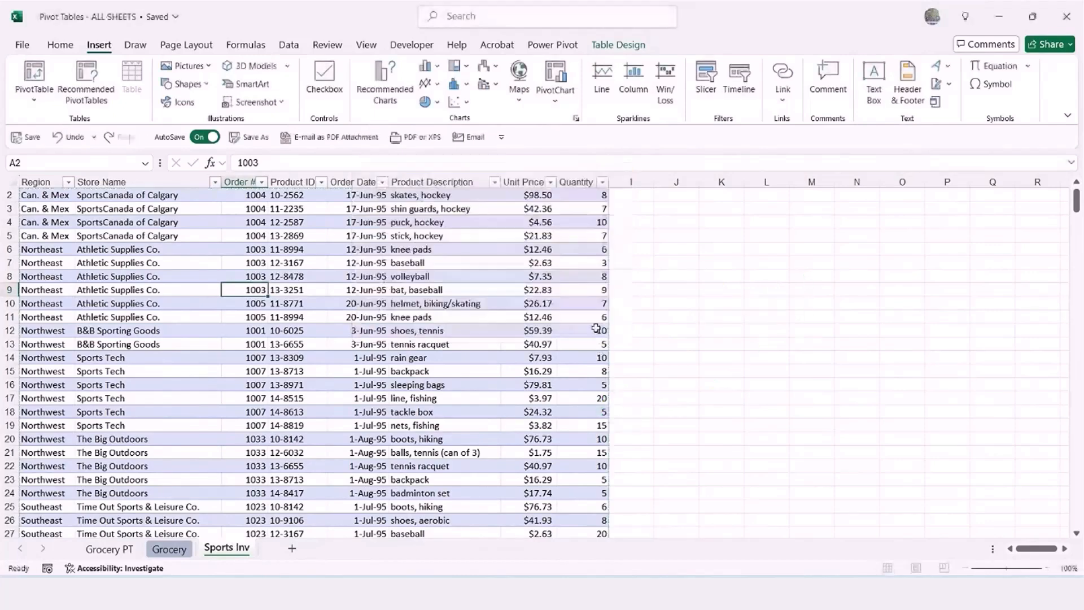
# Check the sports table's name and look through its records down to the last row.
pyautogui.click(616, 45)
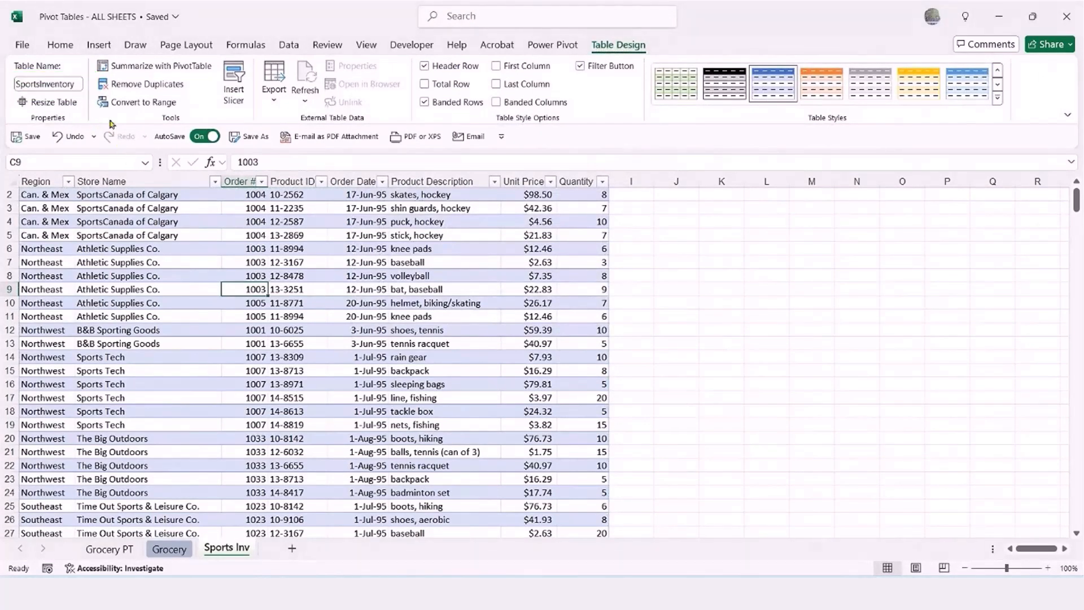
pyautogui.click(61, 45)
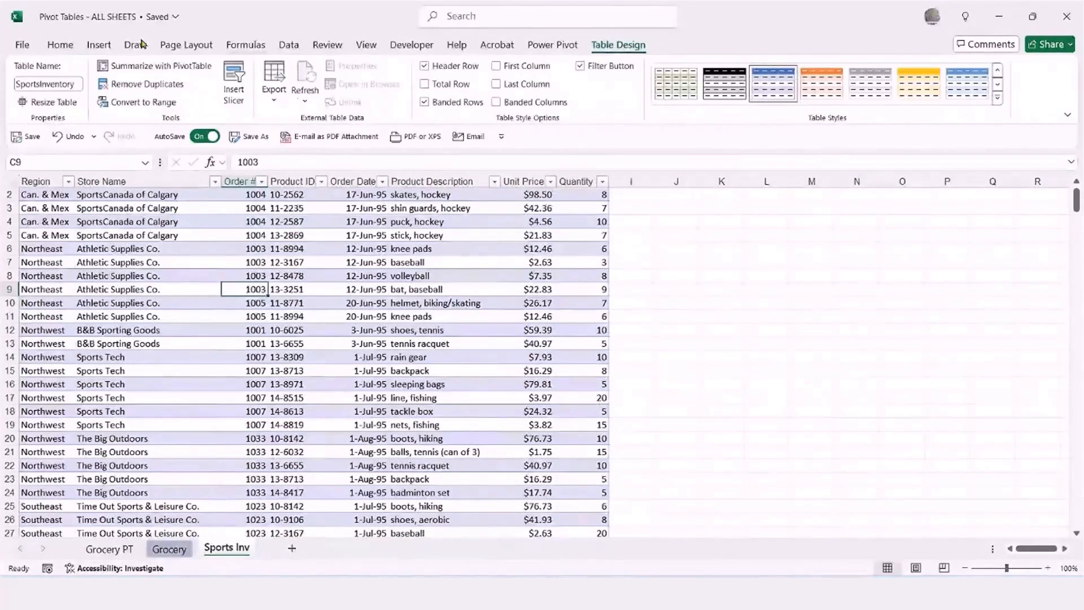
pyautogui.click(337, 307)
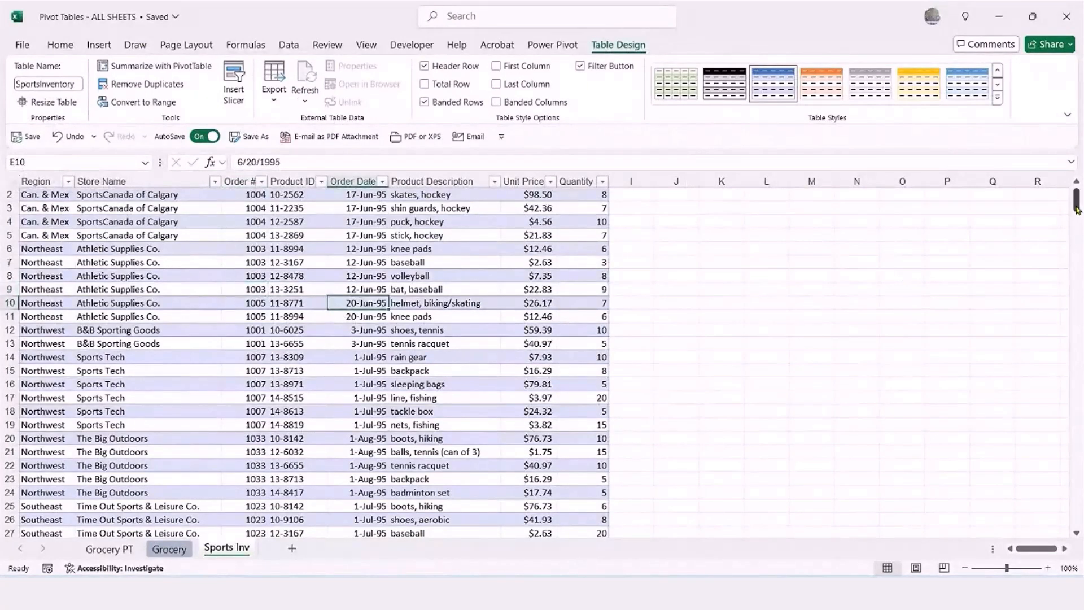
pyautogui.moveTo(1076, 210); pyautogui.dragTo(1074, 511)
pyautogui.scroll(-3, 68, 425)
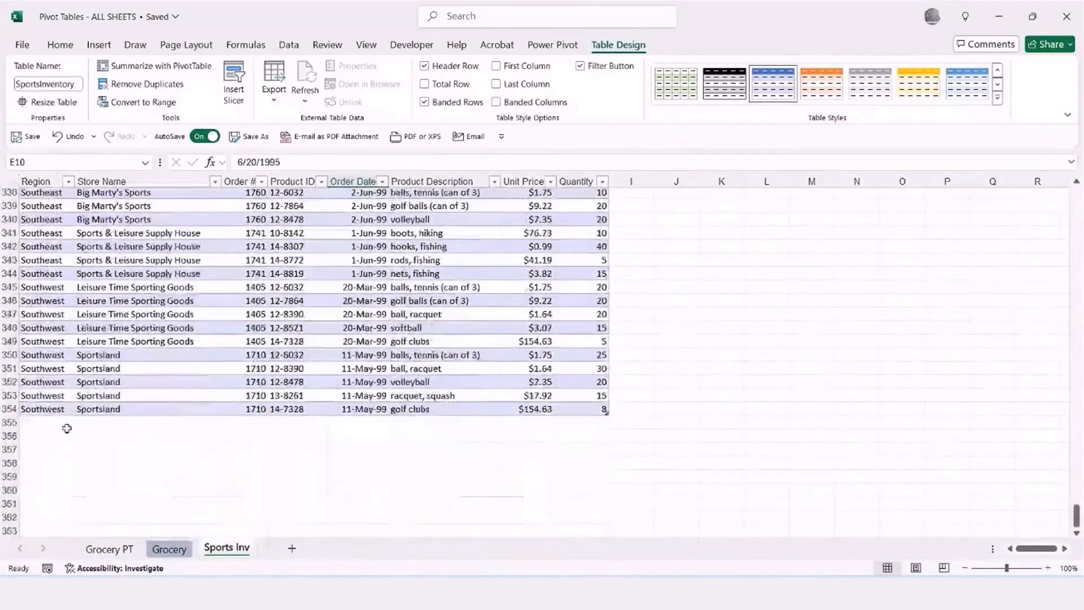
pyautogui.scroll(-3, 107, 456)
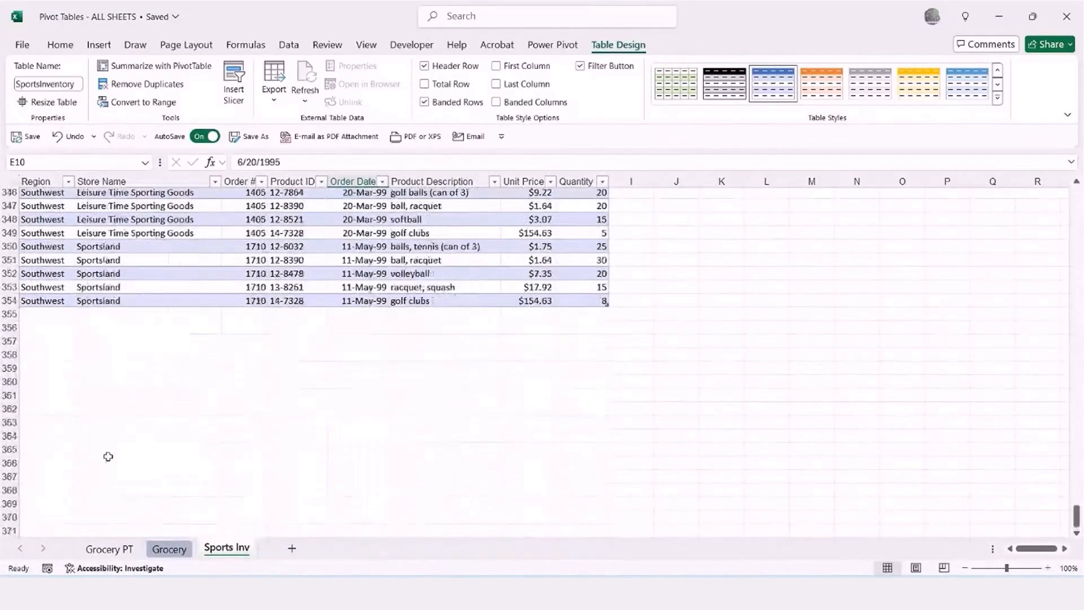
pyautogui.scroll(-3, 85, 385)
pyautogui.scroll(3, 84, 384)
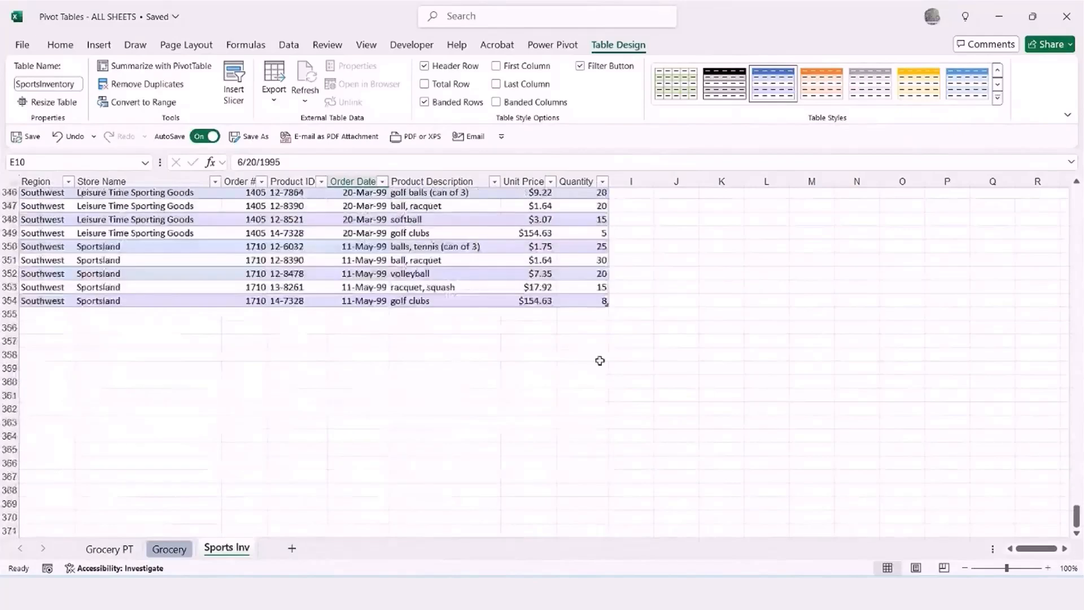
pyautogui.moveTo(1079, 520); pyautogui.dragTo(1076, 195)
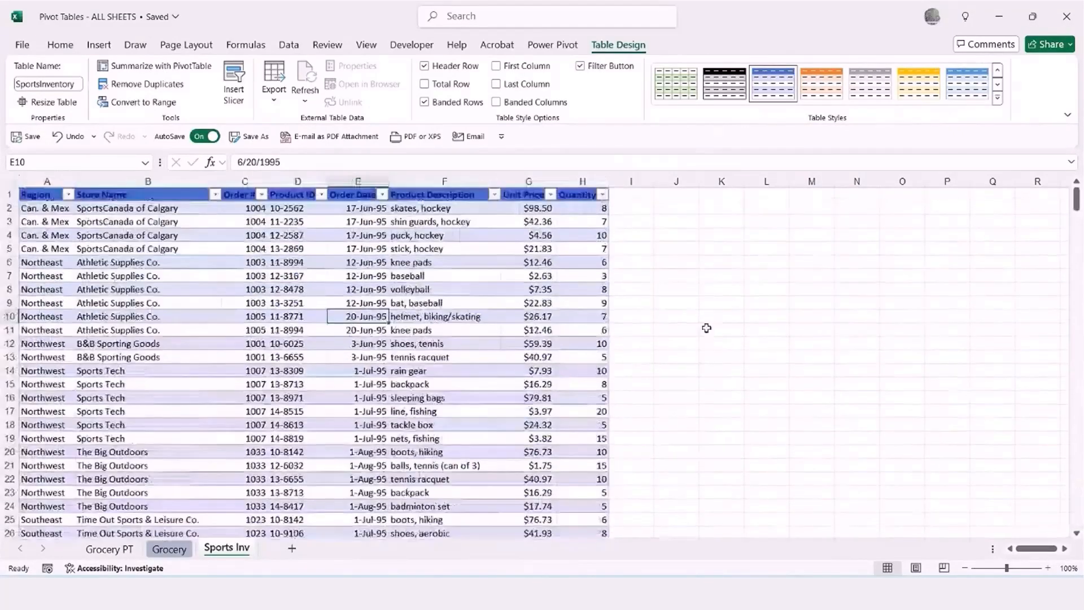
# Insert a PivotTable based on the SportsInventory table on a new worksheet.
pyautogui.click(297, 370)
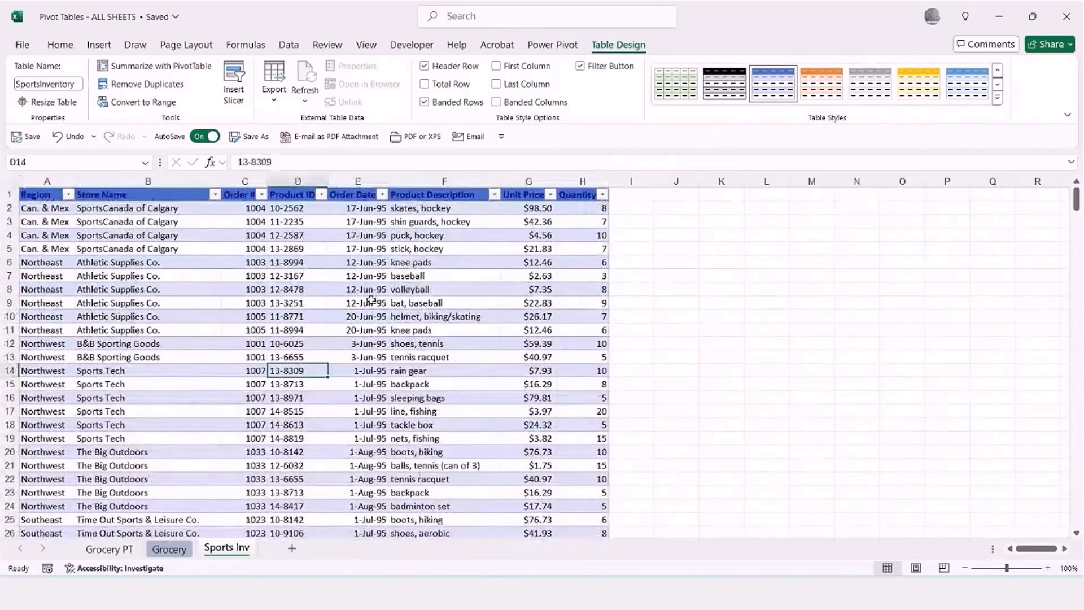
pyautogui.click(100, 50)
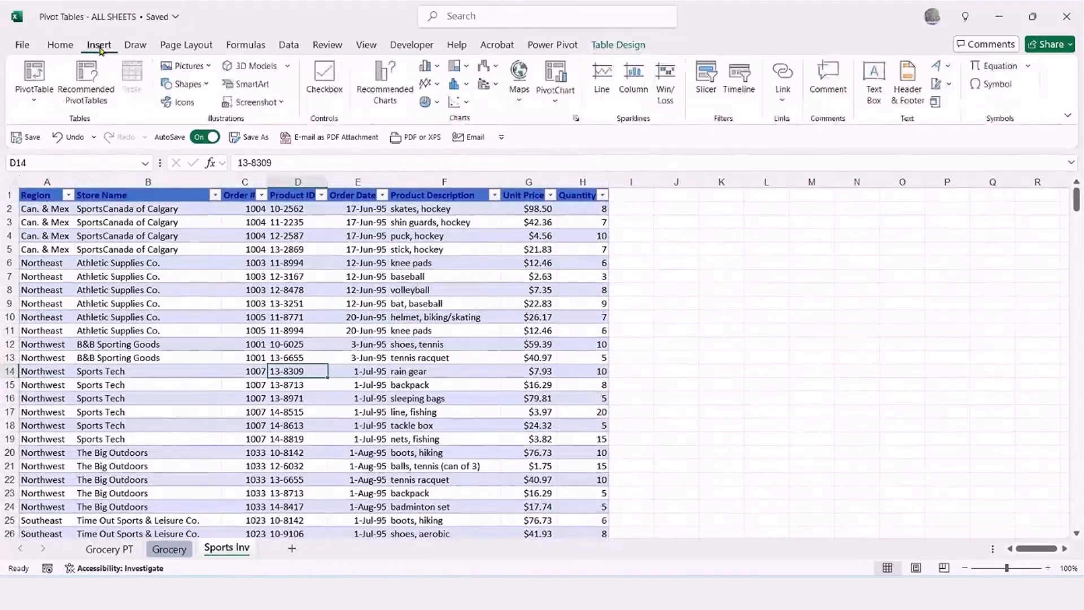
pyautogui.click(34, 74)
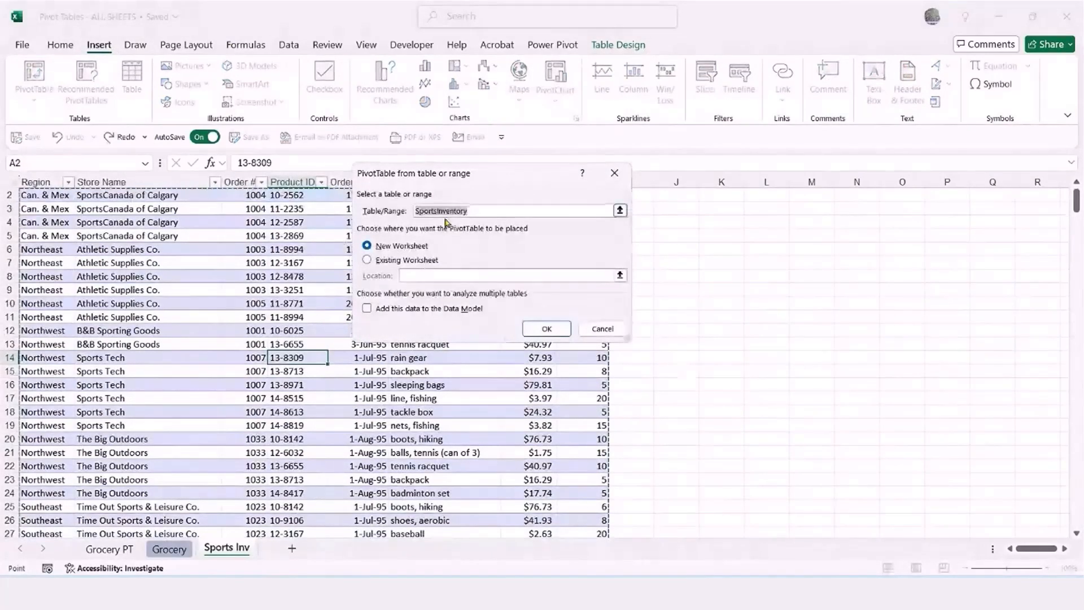
pyautogui.click(547, 328)
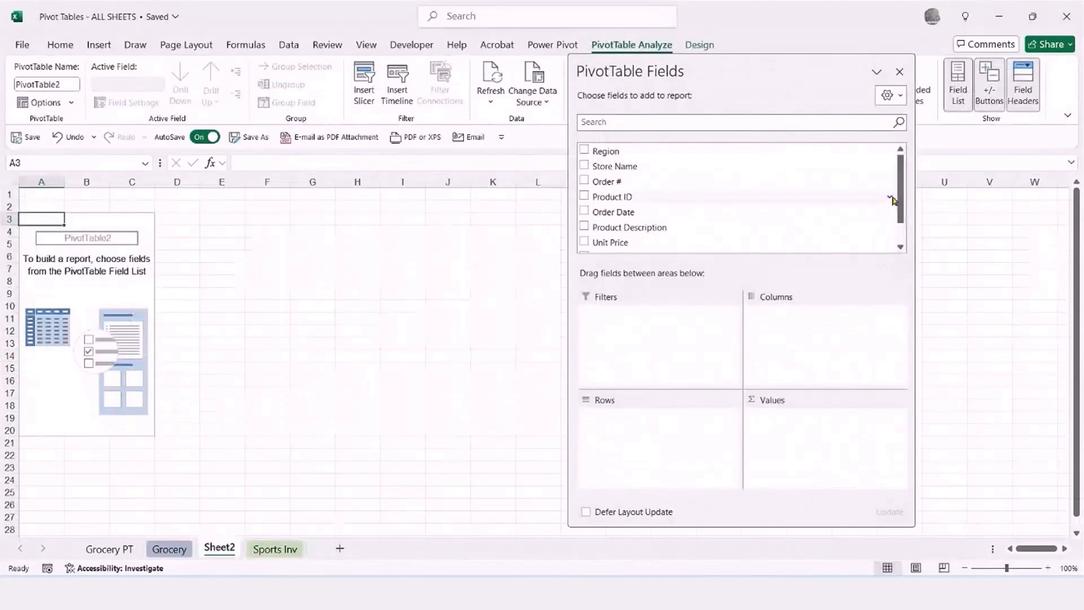
# Try Unit Price as a row field and Product Description as a value field, removing each from the PivotTable.
pyautogui.moveTo(900, 203); pyautogui.dragTo(900, 223)
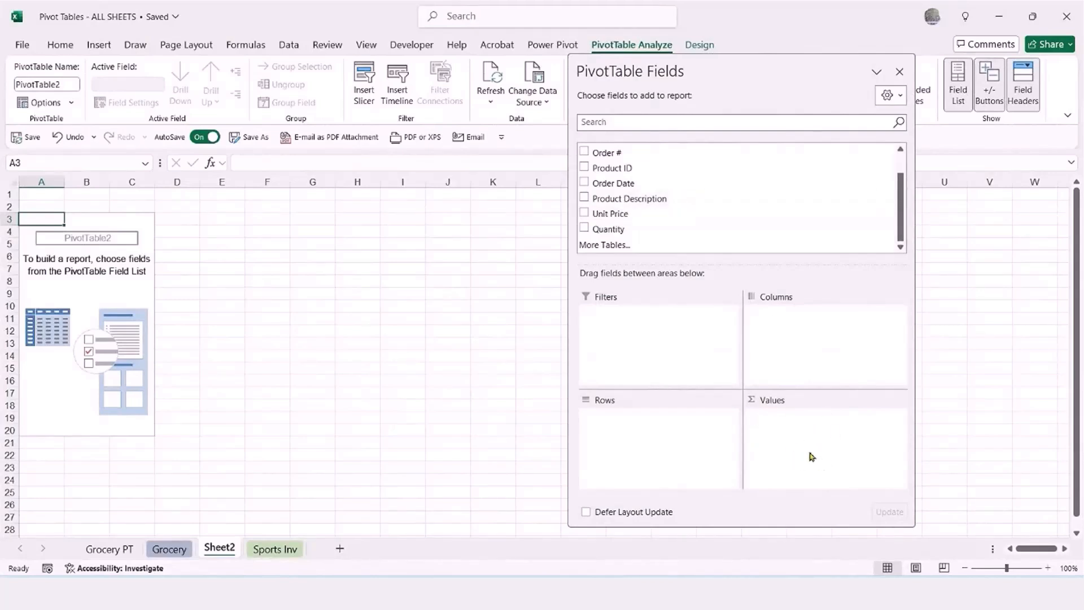
pyautogui.moveTo(610, 213); pyautogui.dragTo(629, 441)
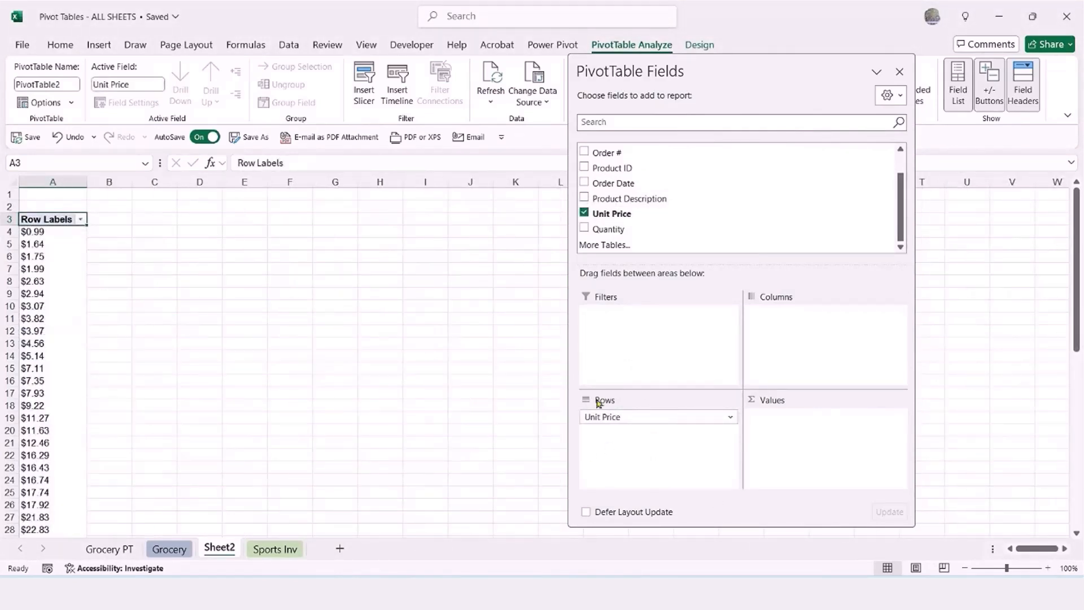
pyautogui.moveTo(602, 417); pyautogui.dragTo(380, 368)
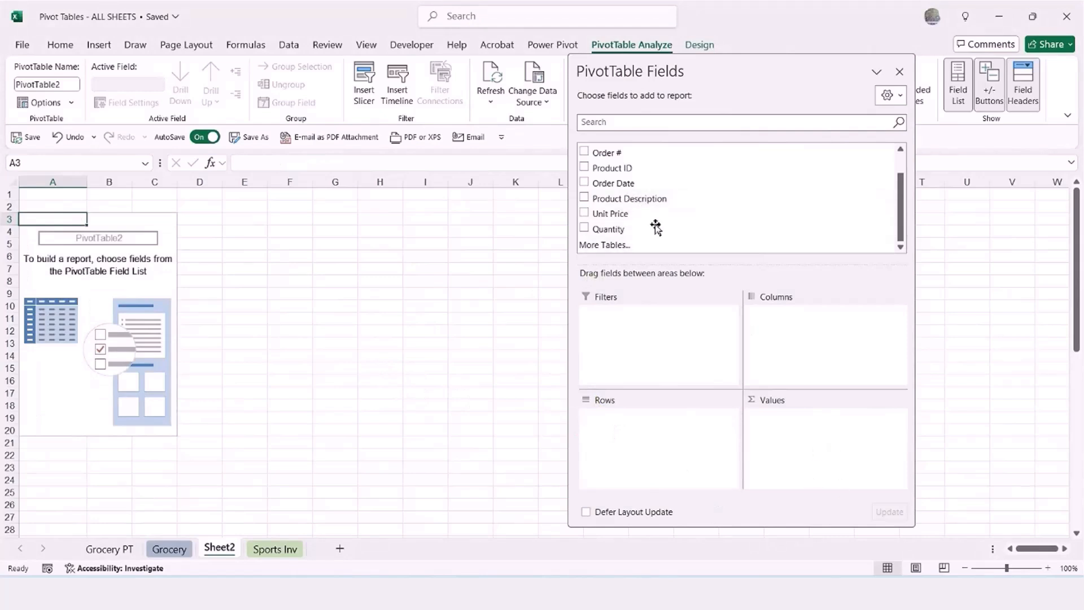
pyautogui.moveTo(634, 198); pyautogui.dragTo(816, 485)
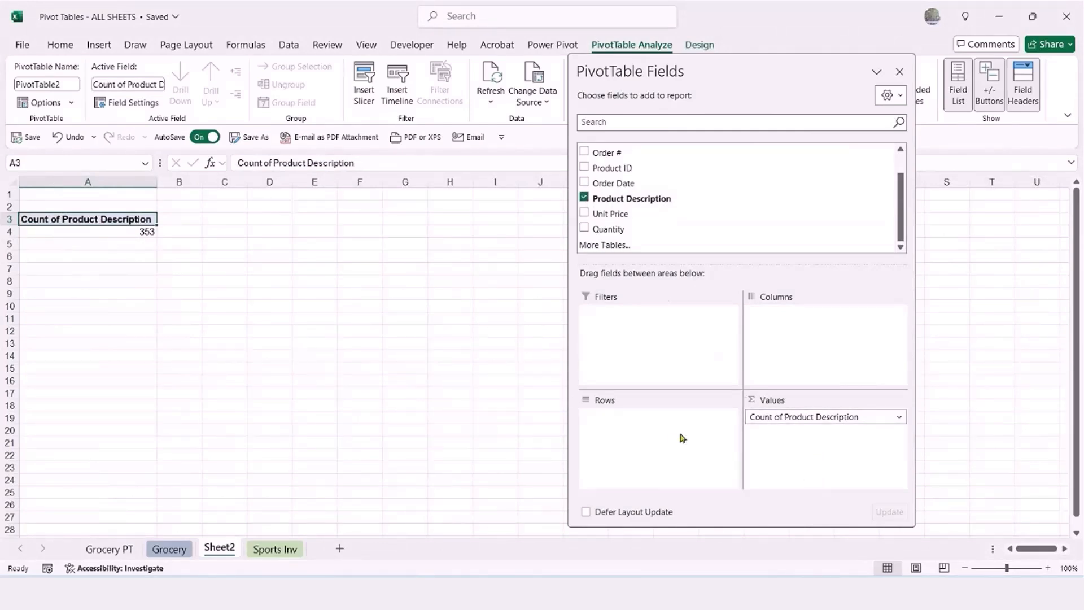
pyautogui.moveTo(779, 418); pyautogui.dragTo(526, 424)
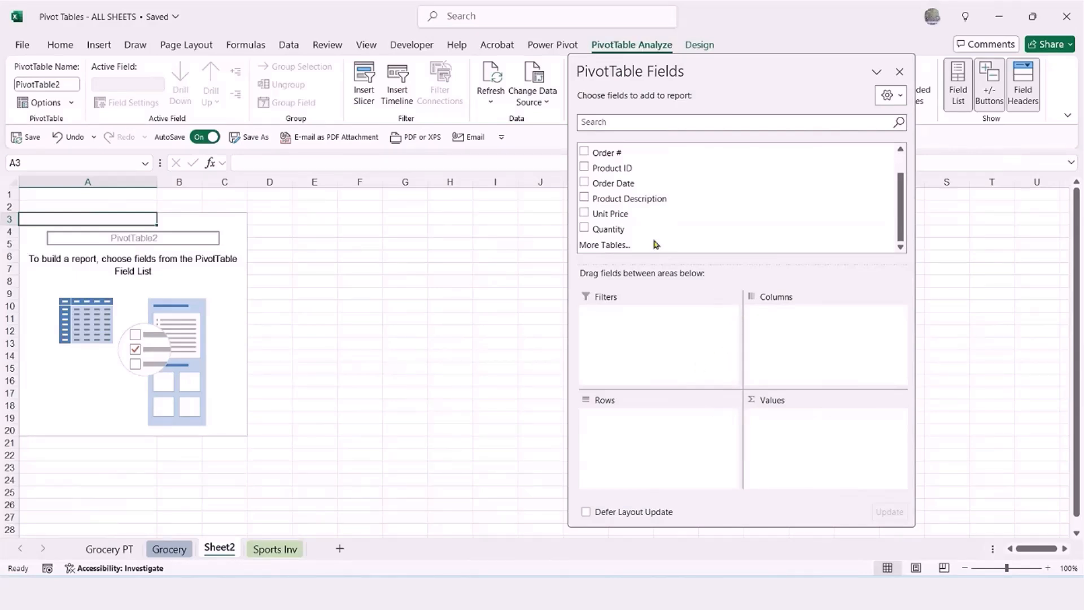
# Summarize Unit Price as the PivotTable value, with Product Description nested under Order Date in the rows.
pyautogui.moveTo(619, 214); pyautogui.dragTo(799, 457)
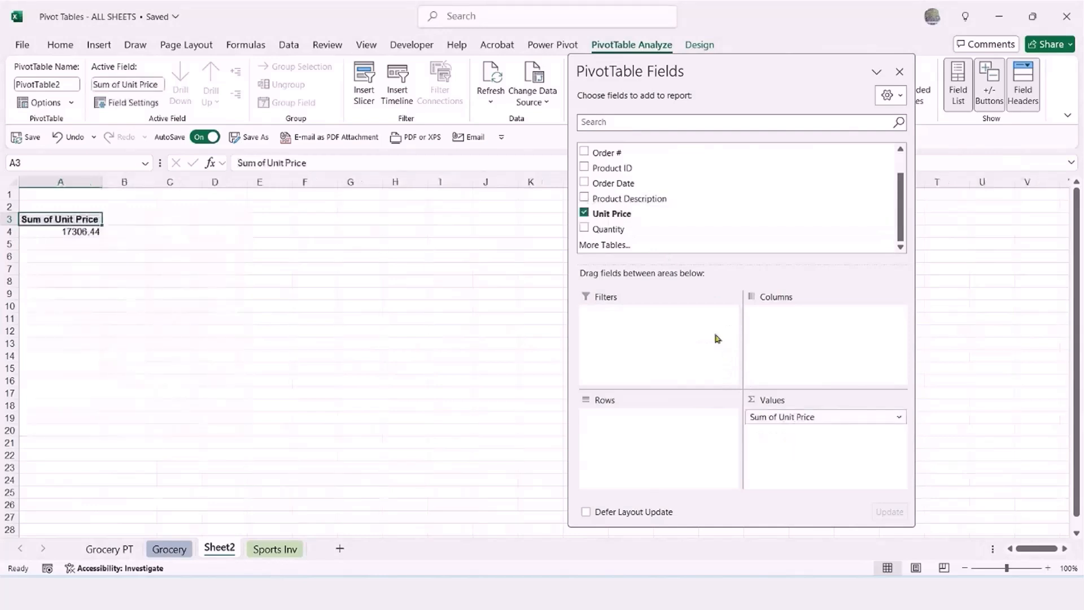
pyautogui.moveTo(634, 199); pyautogui.dragTo(634, 439)
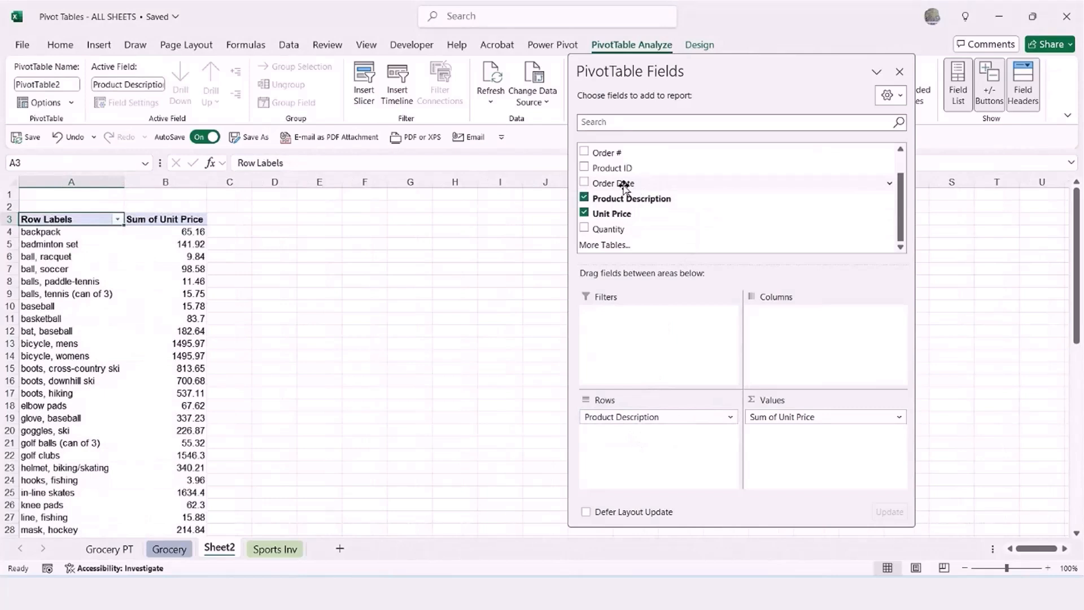
pyautogui.moveTo(623, 186); pyautogui.dragTo(653, 416)
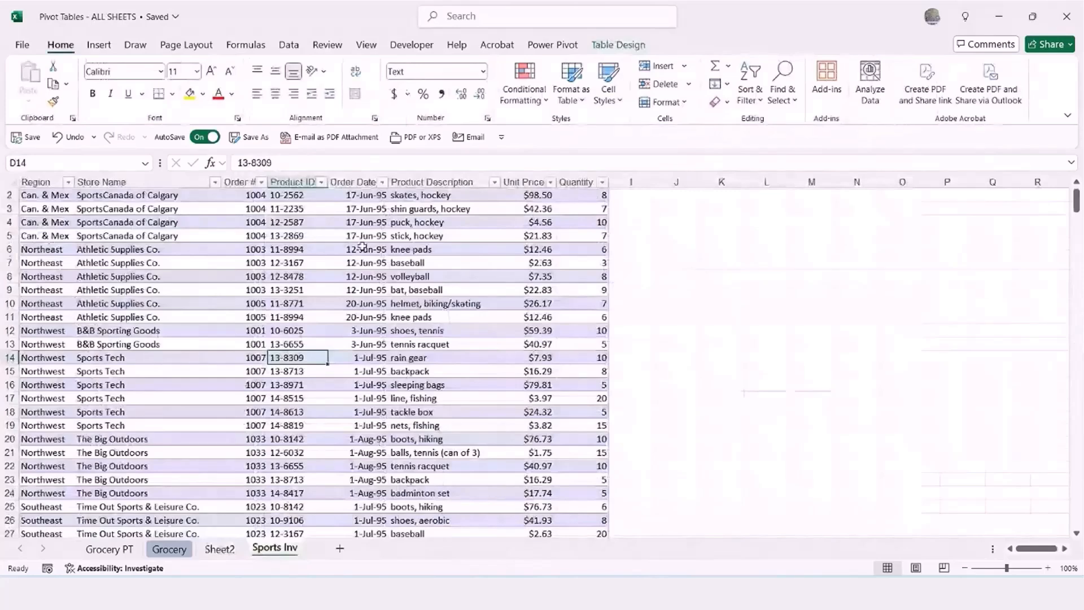
pyautogui.hotkey('ctrl', 'pageup')
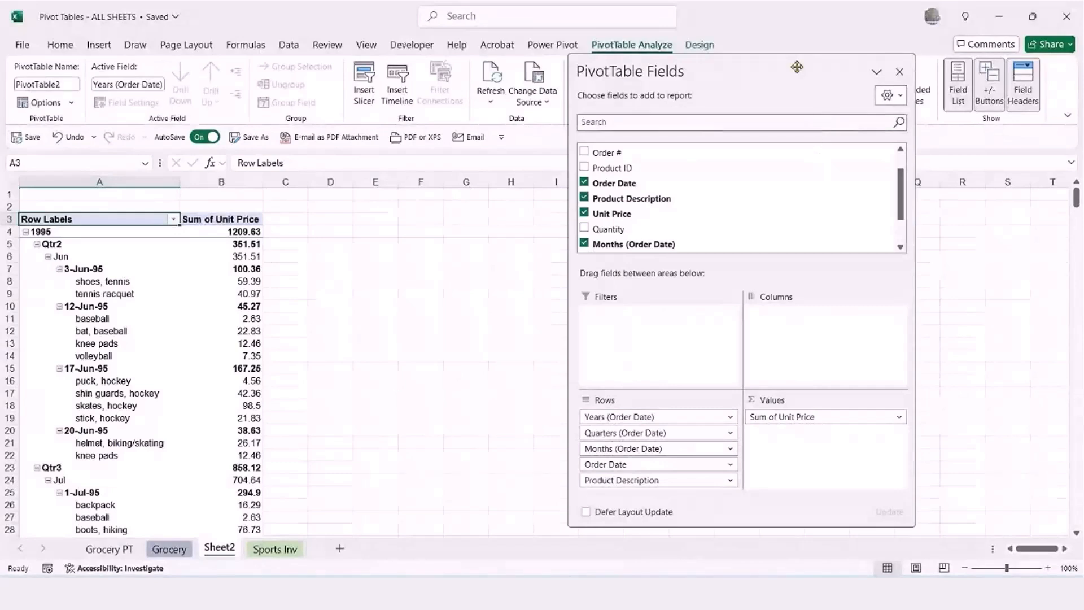
# Dock the PivotTable field list beside the sheet and regroup the order dates by Months and Years, without Quarters.
pyautogui.moveTo(741, 68); pyautogui.dragTo(1068, 209)
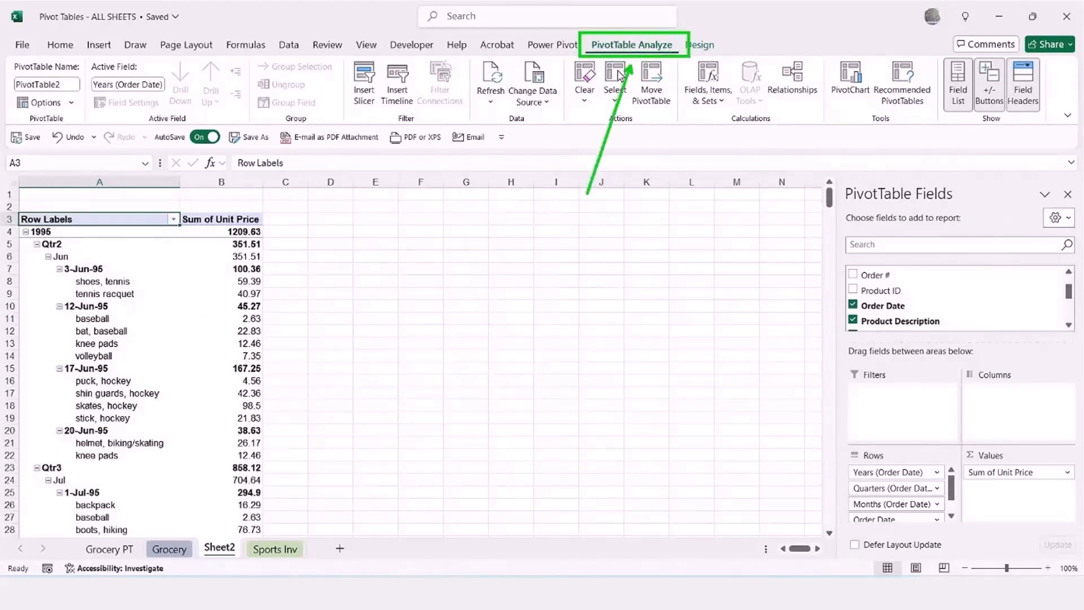
pyautogui.click(101, 243)
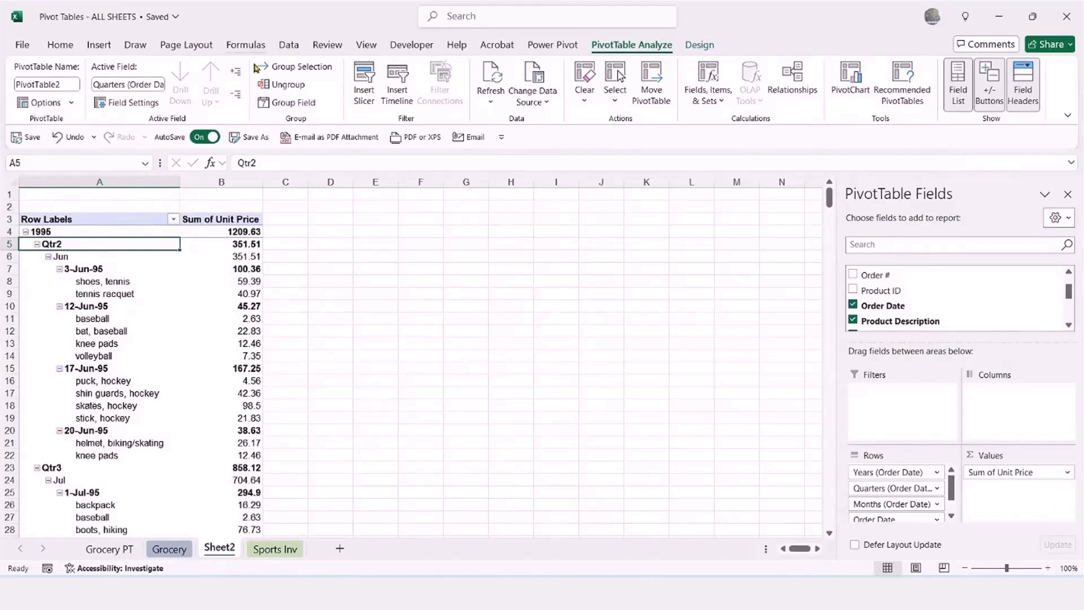
pyautogui.click(282, 107)
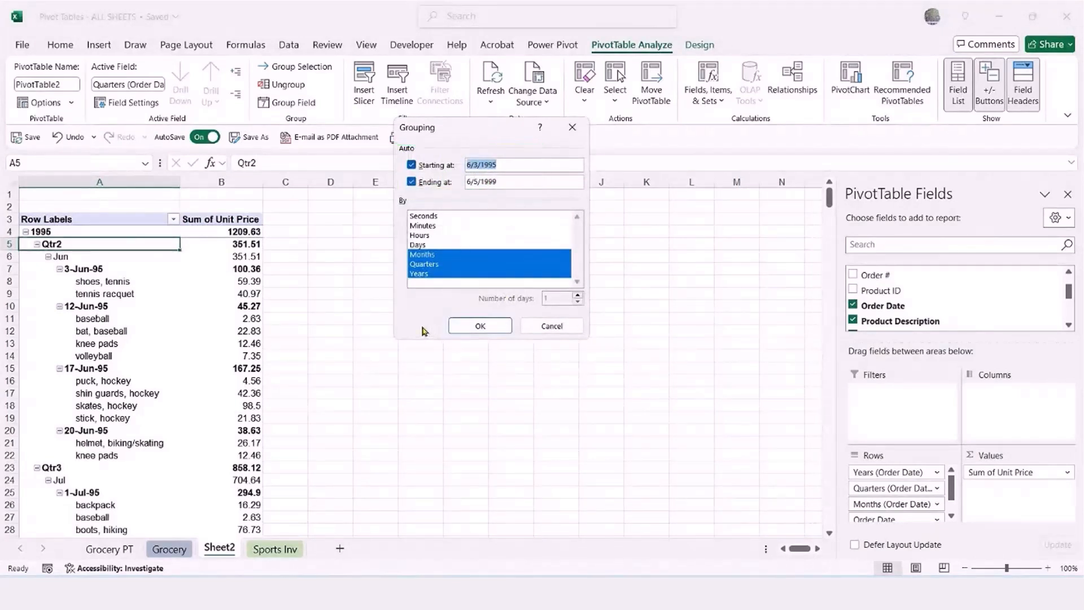
pyautogui.click(431, 265)
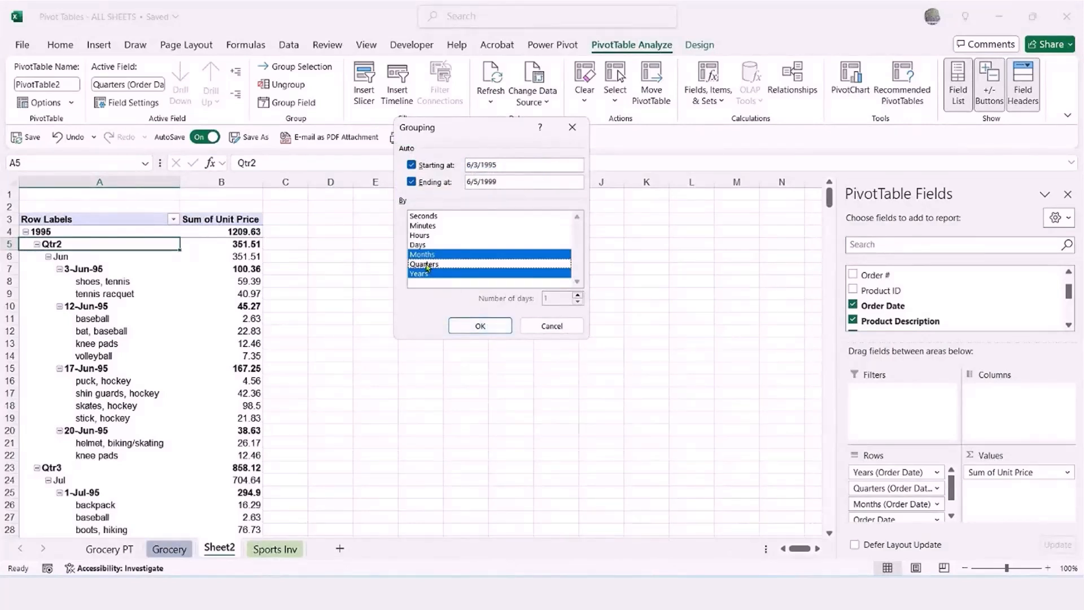
pyautogui.click(479, 326)
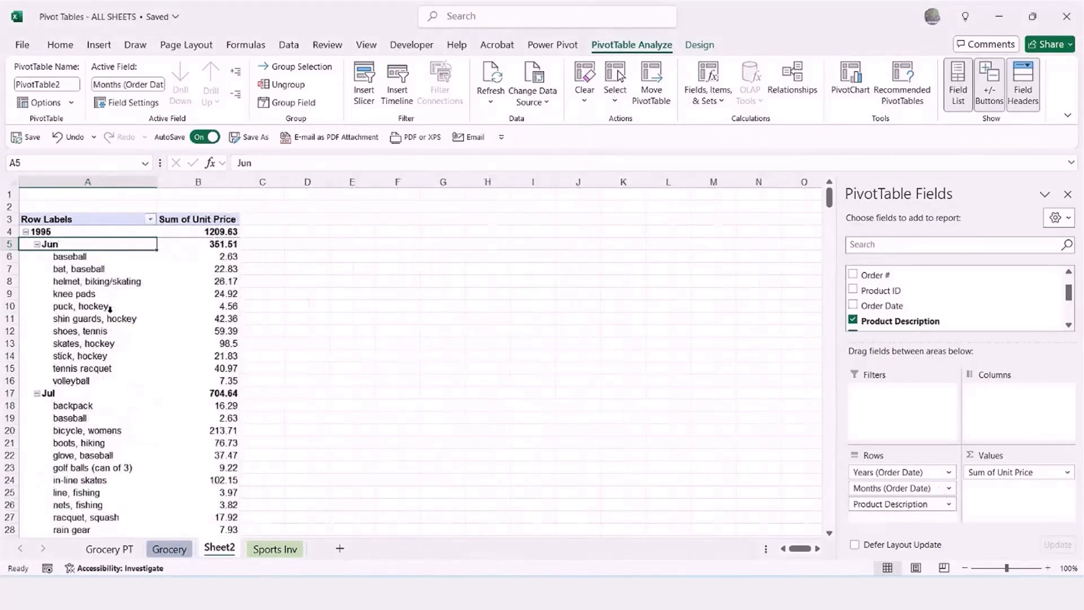
# Examine the products and unit price sums listed under each month in the PivotTable.
pyautogui.click(108, 312)
pyautogui.click(95, 282)
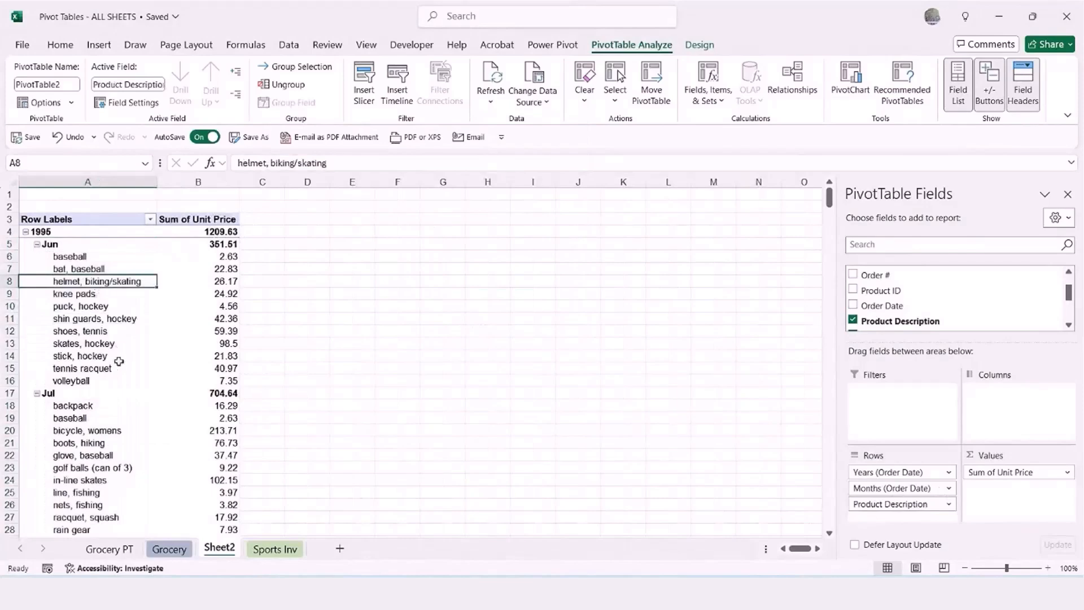
pyautogui.scroll(-2, 121, 371)
pyautogui.scroll(-4, 122, 371)
pyautogui.scroll(5, 122, 371)
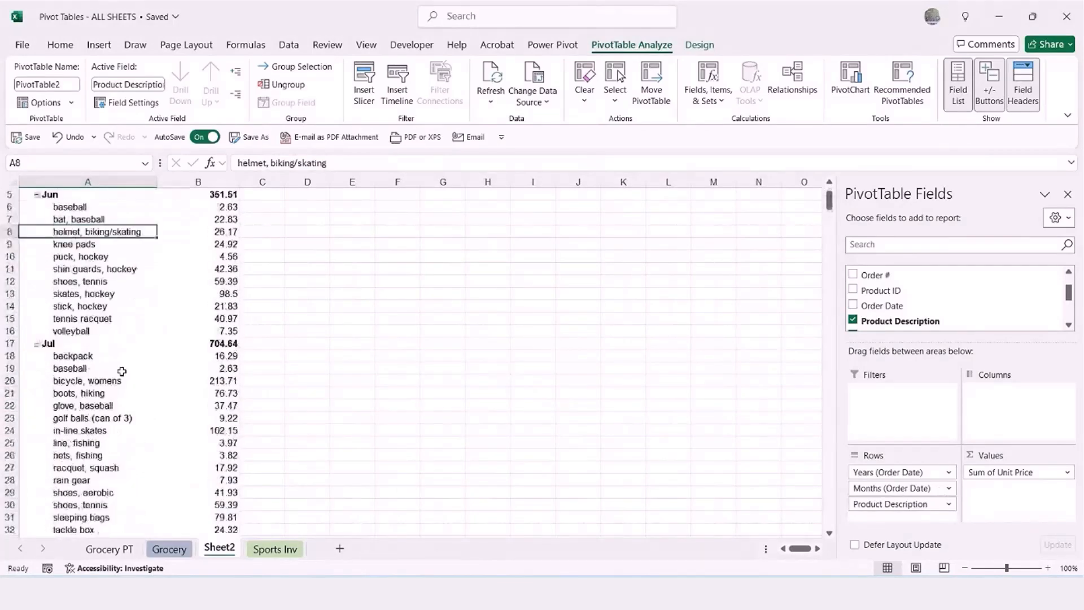
pyautogui.click(100, 326)
pyautogui.click(86, 284)
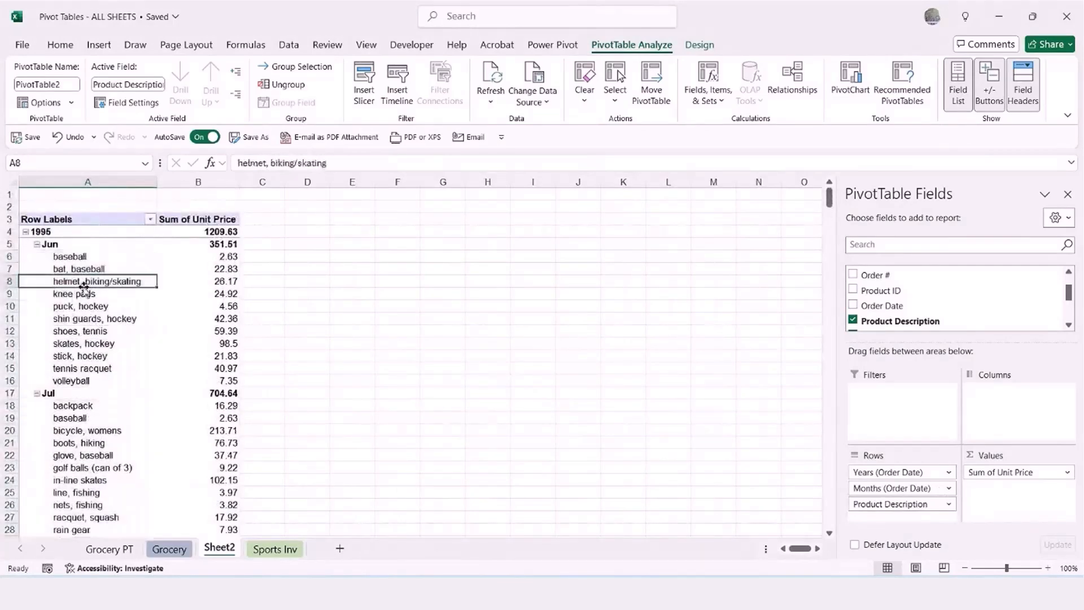
# Regroup the order dates by Years only and look through the products under each year.
pyautogui.click(77, 236)
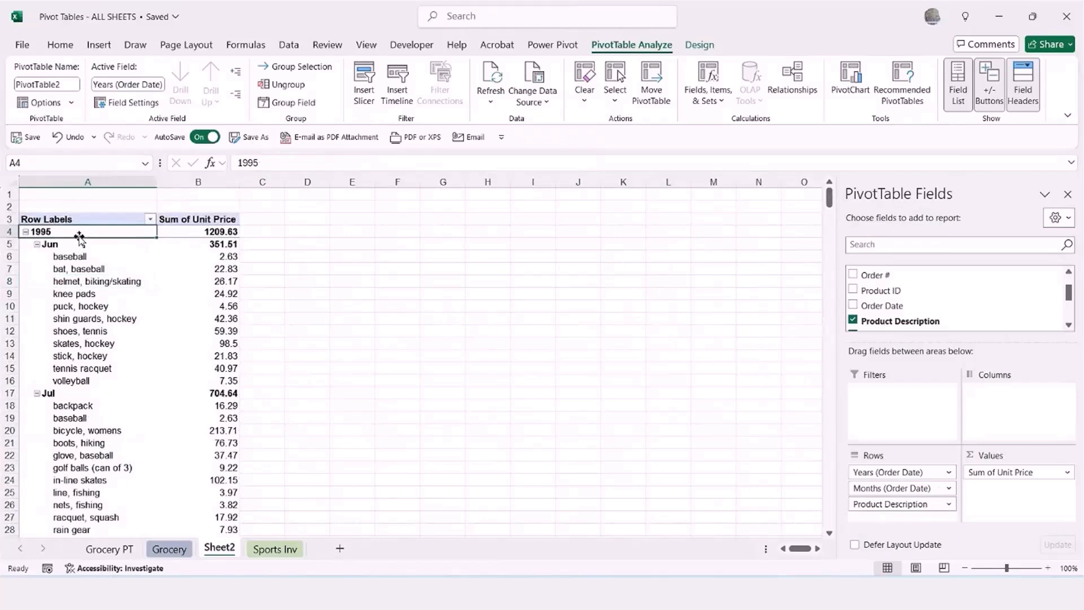
pyautogui.click(290, 103)
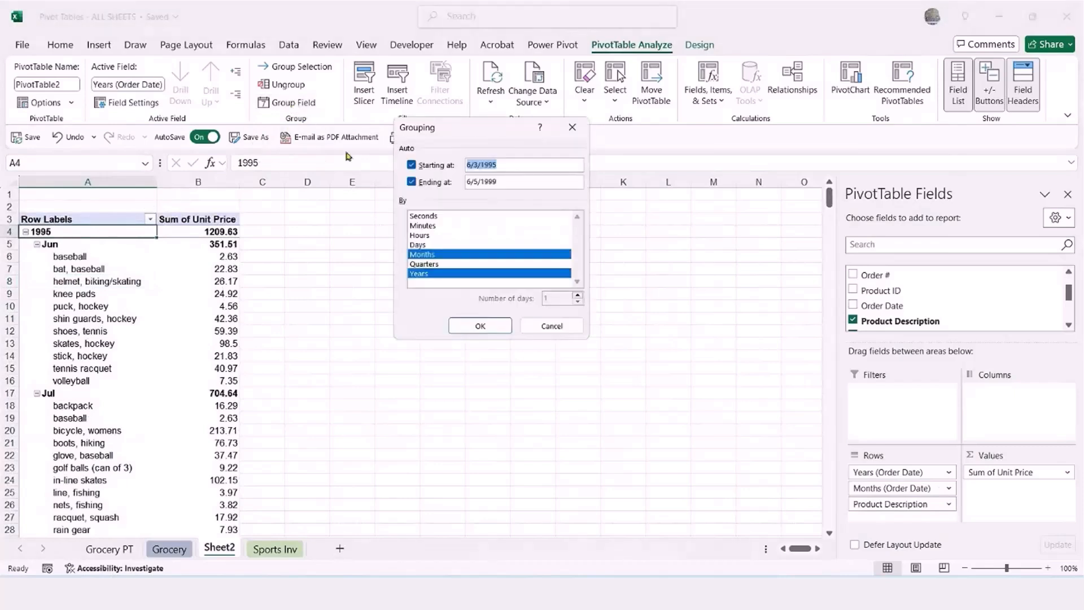
pyautogui.click(425, 255)
pyautogui.click(480, 326)
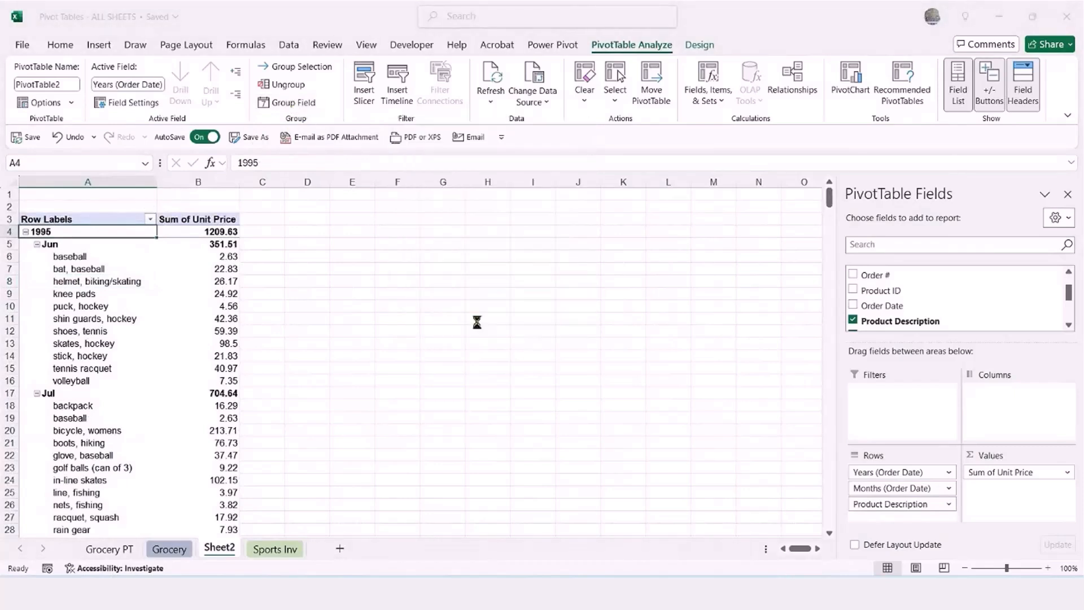
pyautogui.click(104, 321)
pyautogui.scroll(-6, 109, 333)
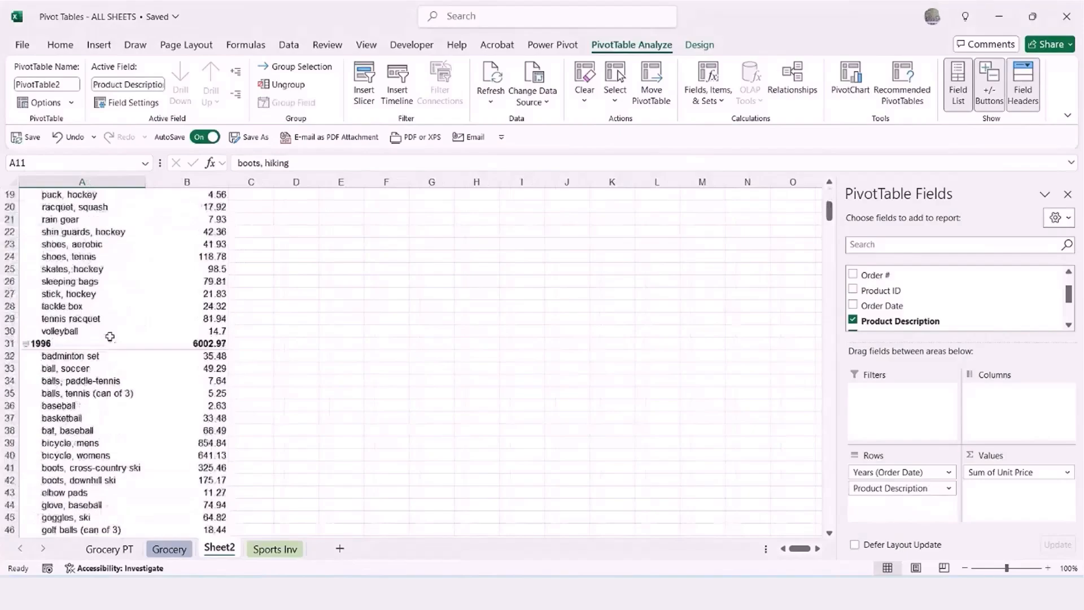
pyautogui.scroll(6, 109, 333)
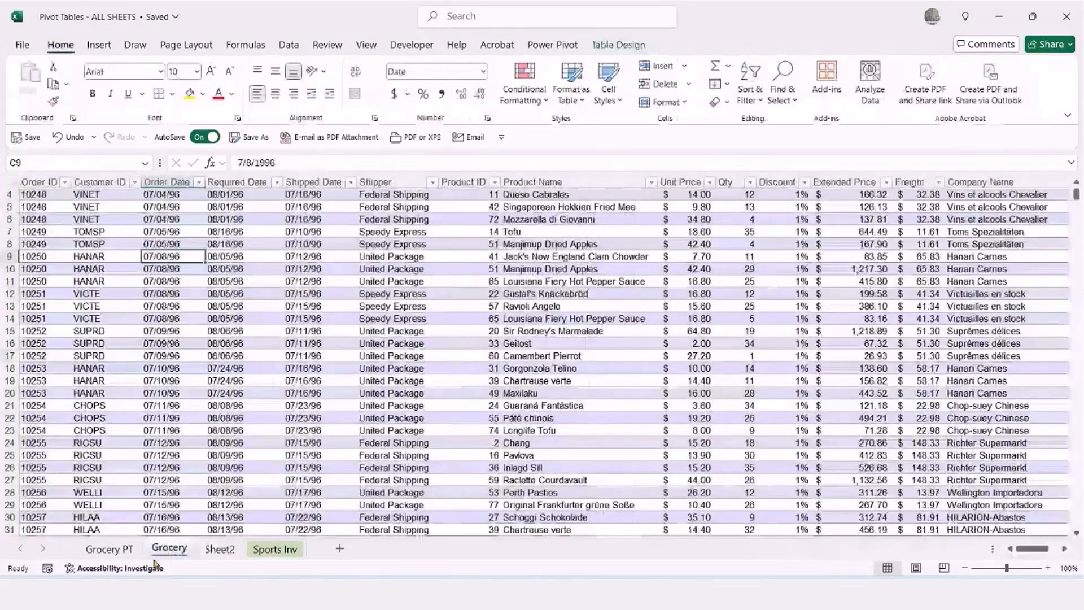
# Filter the Product Name rows of the Grocery PT PivotTable to Alice Mutton, Aniseed Syrup, Boston Crab Meat and Camembert Pierrot only.
pyautogui.click(115, 549)
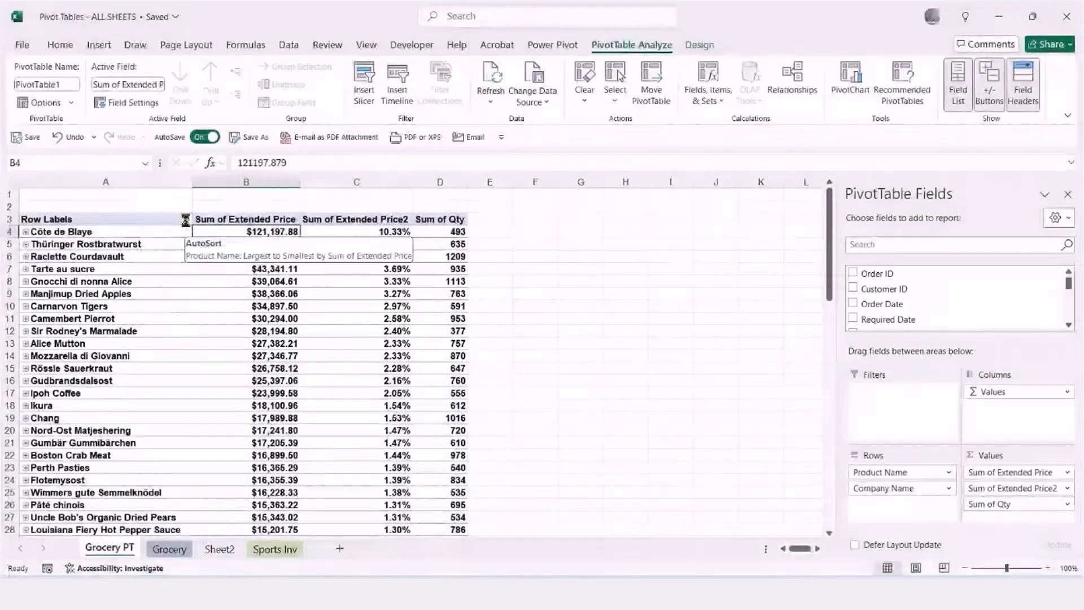
pyautogui.click(185, 220)
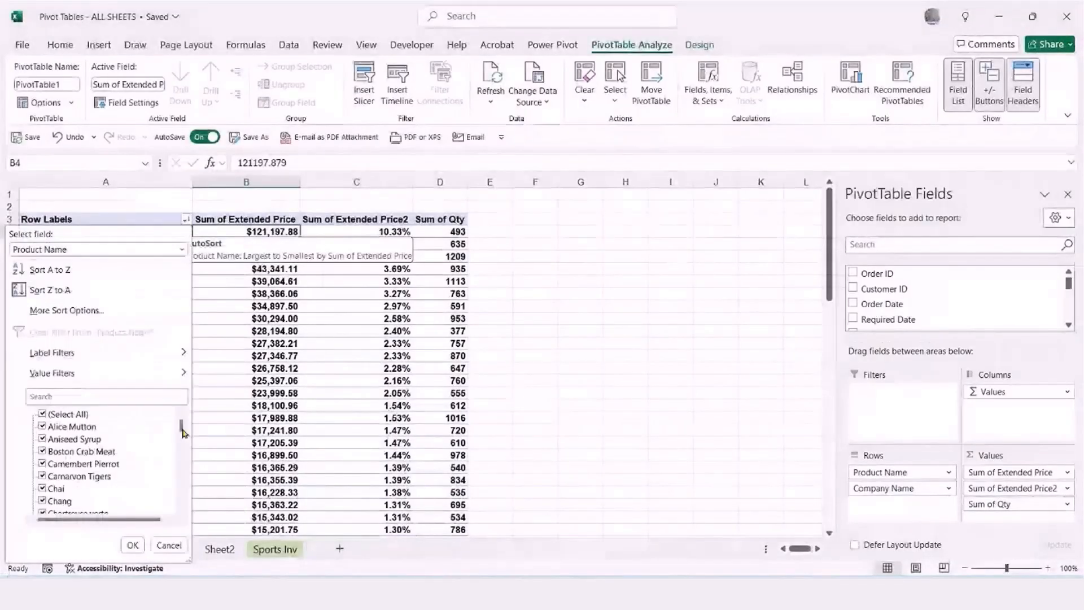
pyautogui.moveTo(182, 429); pyautogui.dragTo(185, 410)
pyautogui.click(42, 414)
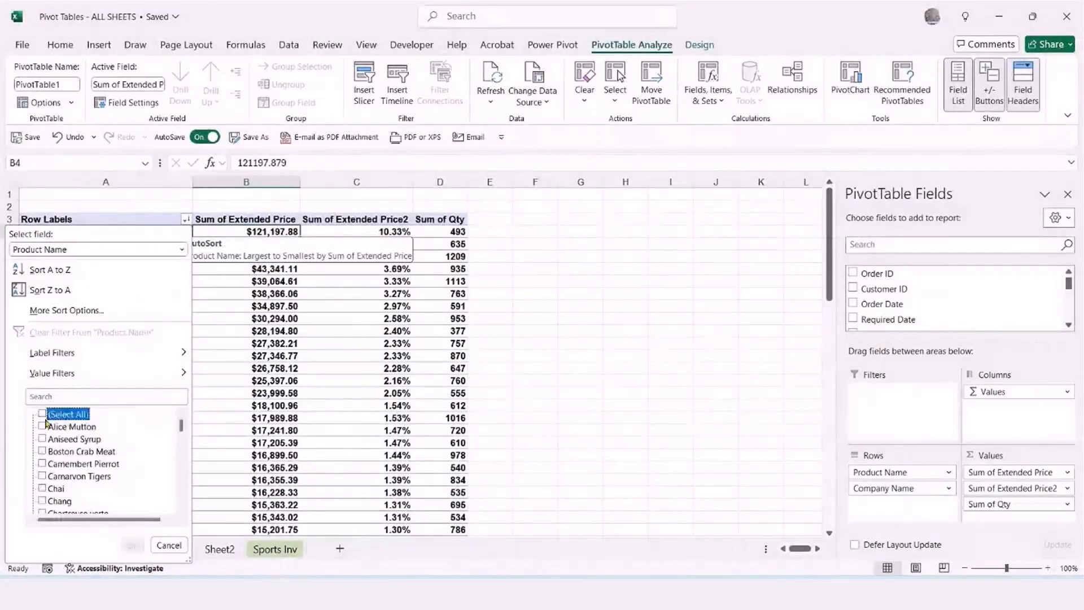
pyautogui.click(42, 427)
pyautogui.click(43, 439)
pyautogui.click(43, 451)
pyautogui.click(42, 463)
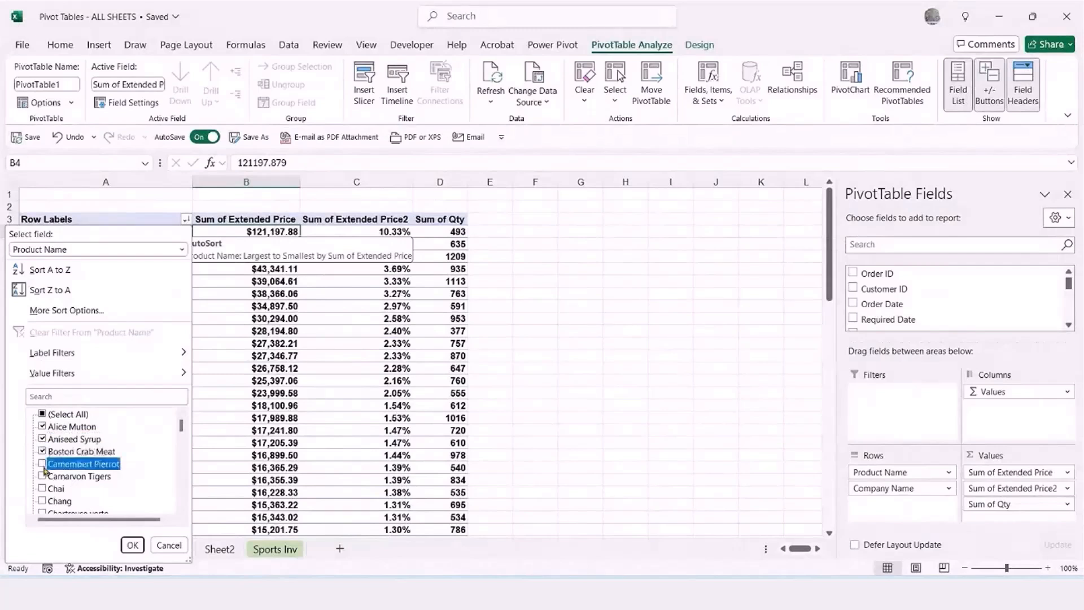
pyautogui.click(132, 545)
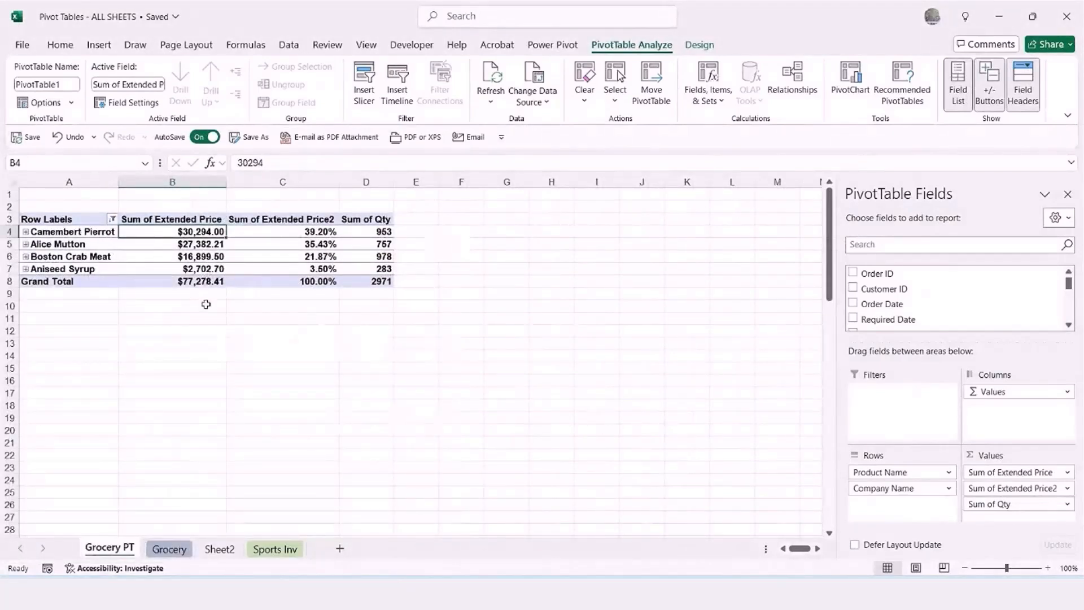
# Look through the product checklist in the row filter and leave it without changing the selection.
pyautogui.click(113, 219)
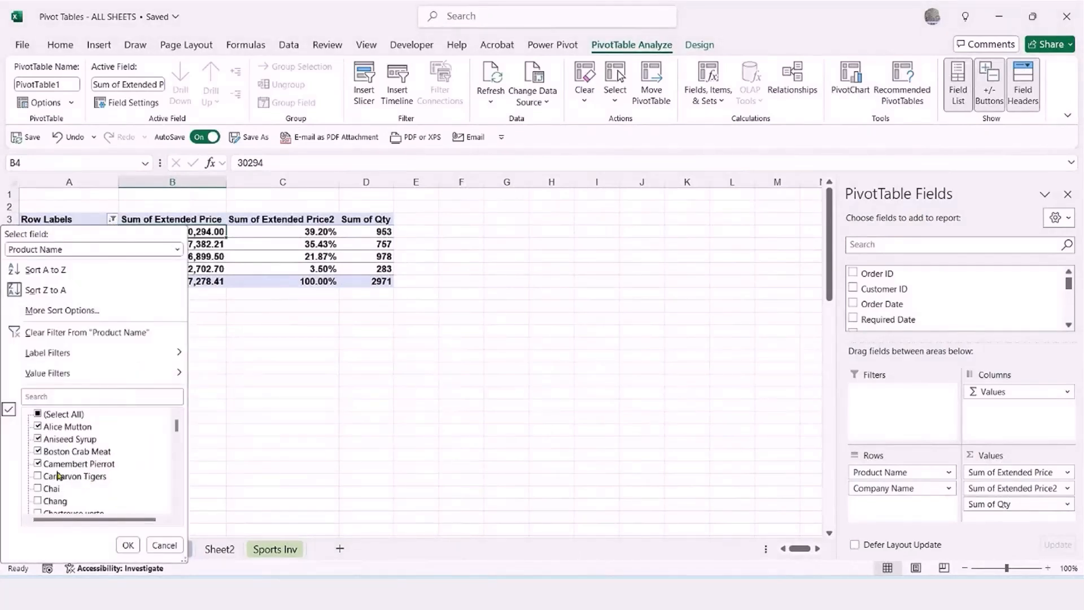
pyautogui.scroll(-4, 59, 476)
pyautogui.scroll(4, 58, 476)
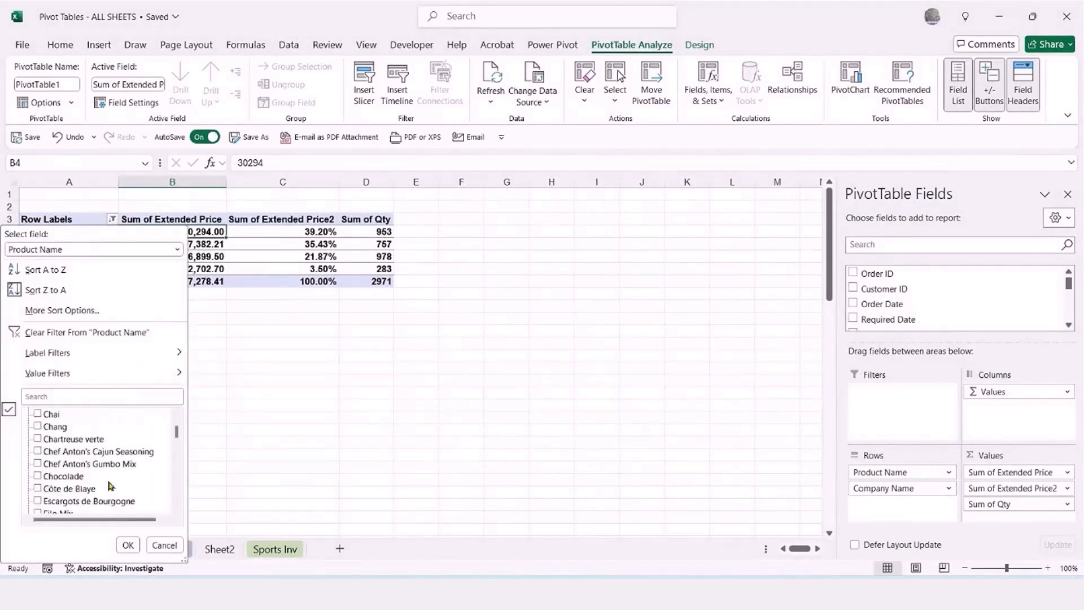
pyautogui.click(164, 545)
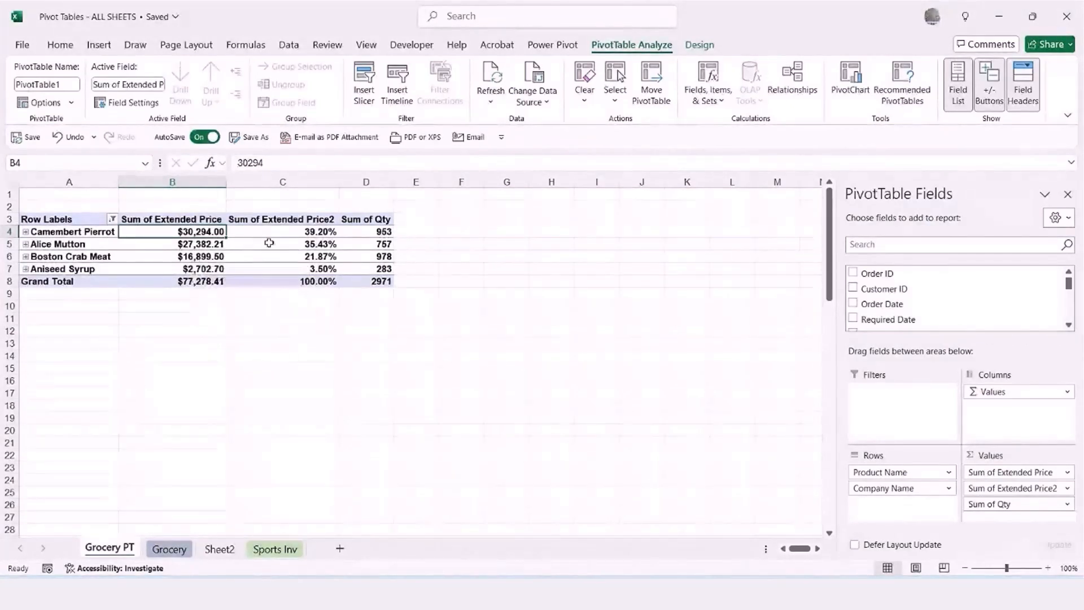
# Insert a slicer for the Product Name field of the Grocery PivotTable.
pyautogui.click(197, 254)
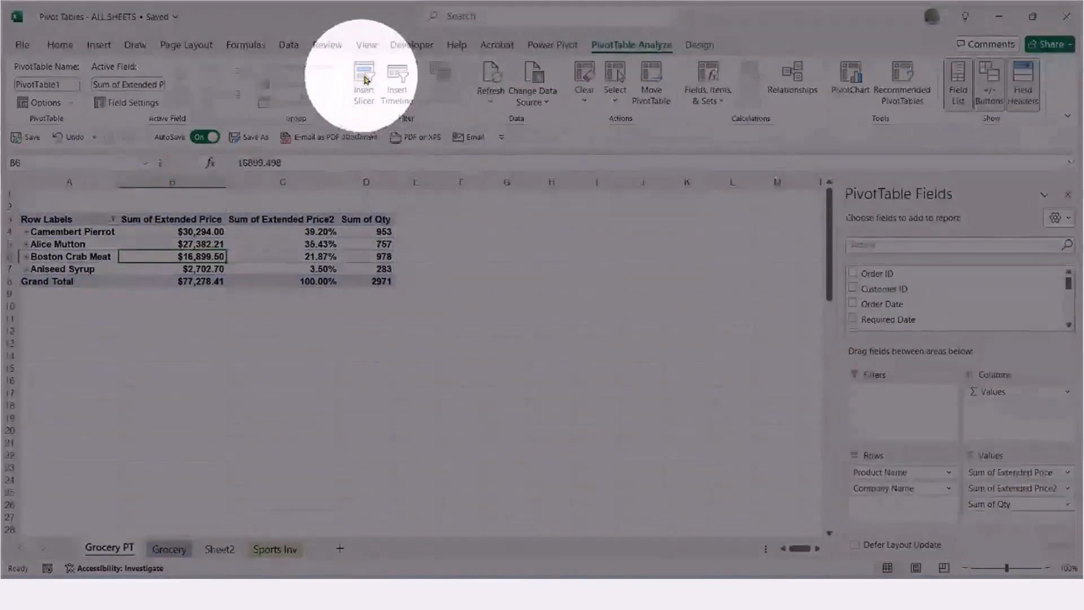
pyautogui.click(363, 93)
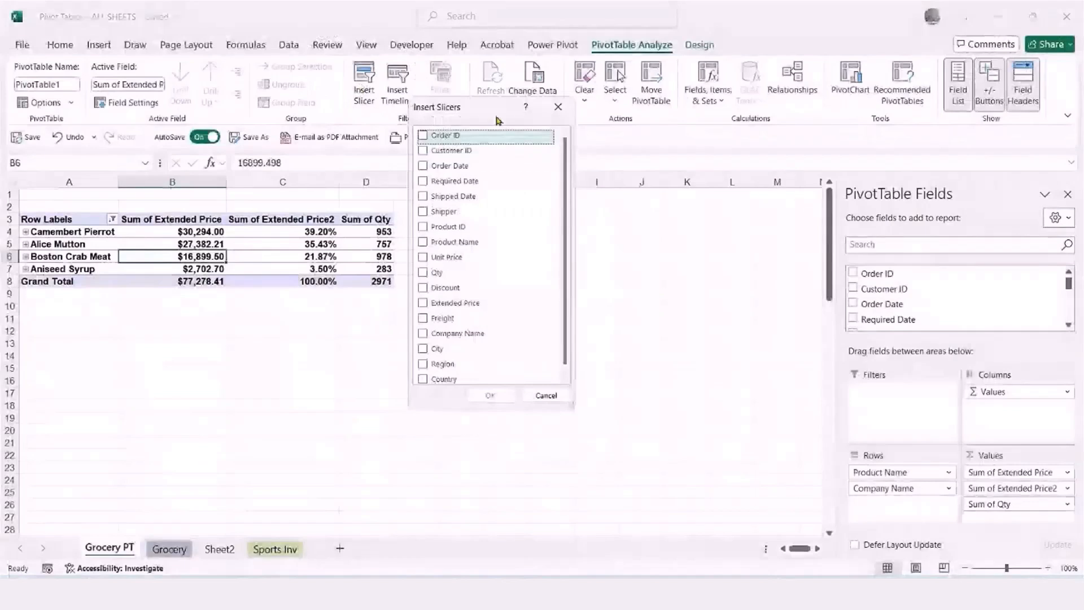
pyautogui.moveTo(483, 114); pyautogui.dragTo(646, 131)
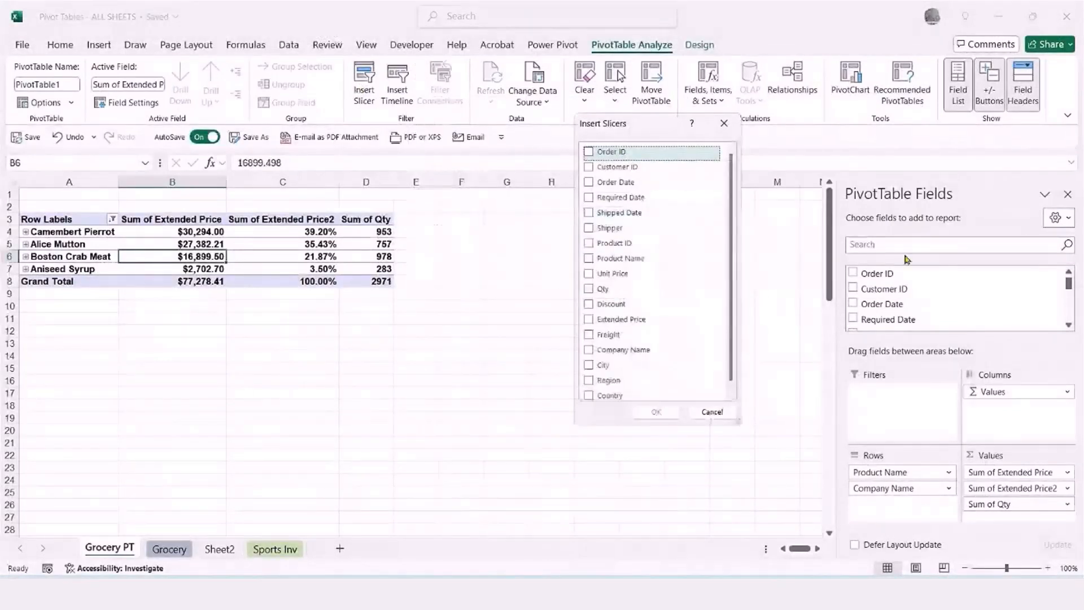
pyautogui.moveTo(730, 198); pyautogui.dragTo(732, 279)
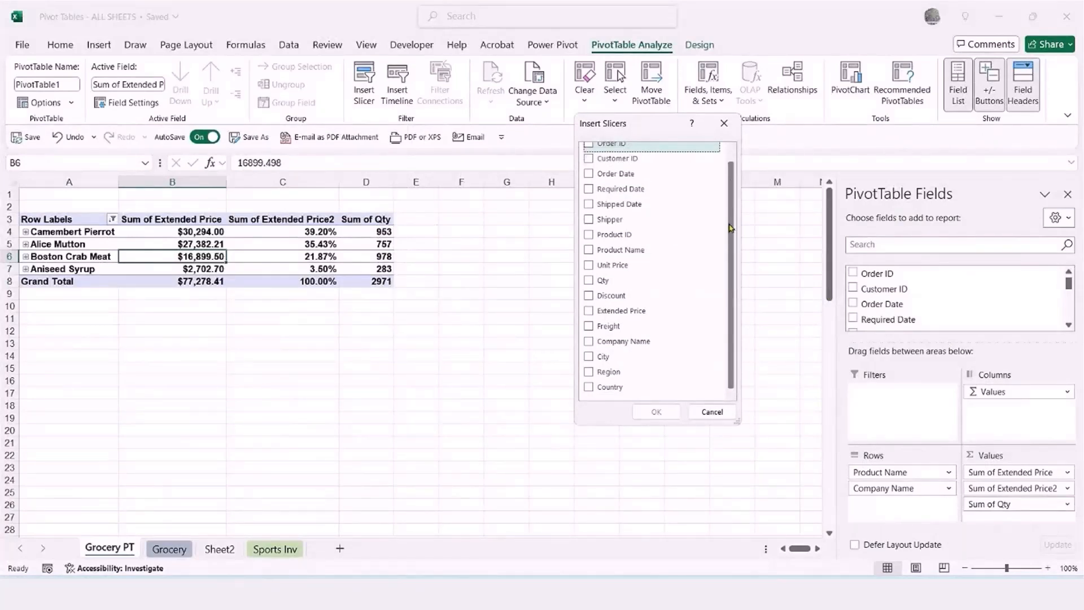
pyautogui.moveTo(731, 228); pyautogui.dragTo(732, 206)
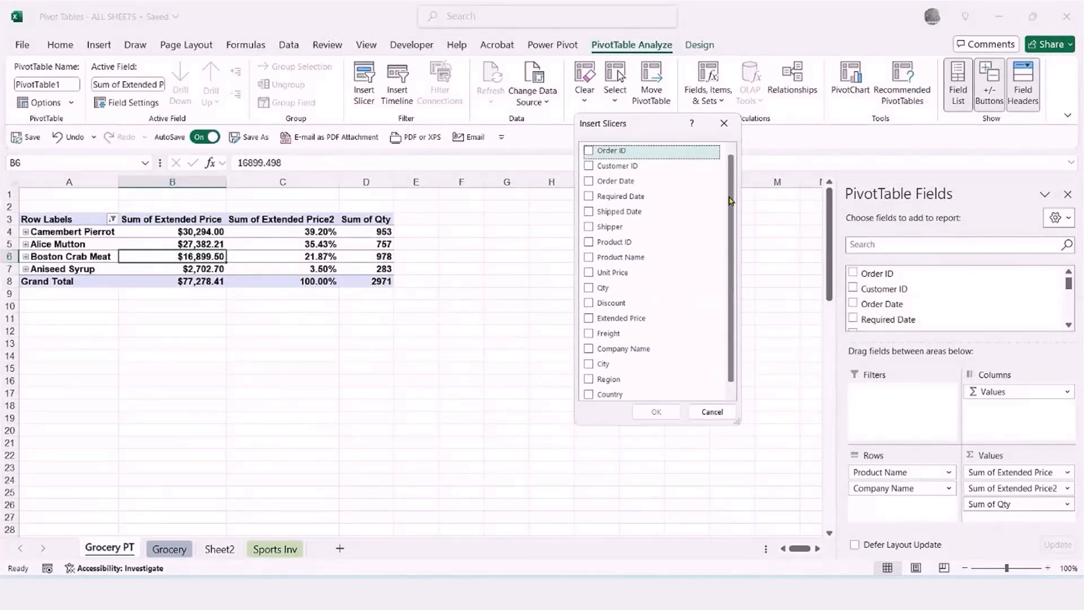
pyautogui.click(621, 257)
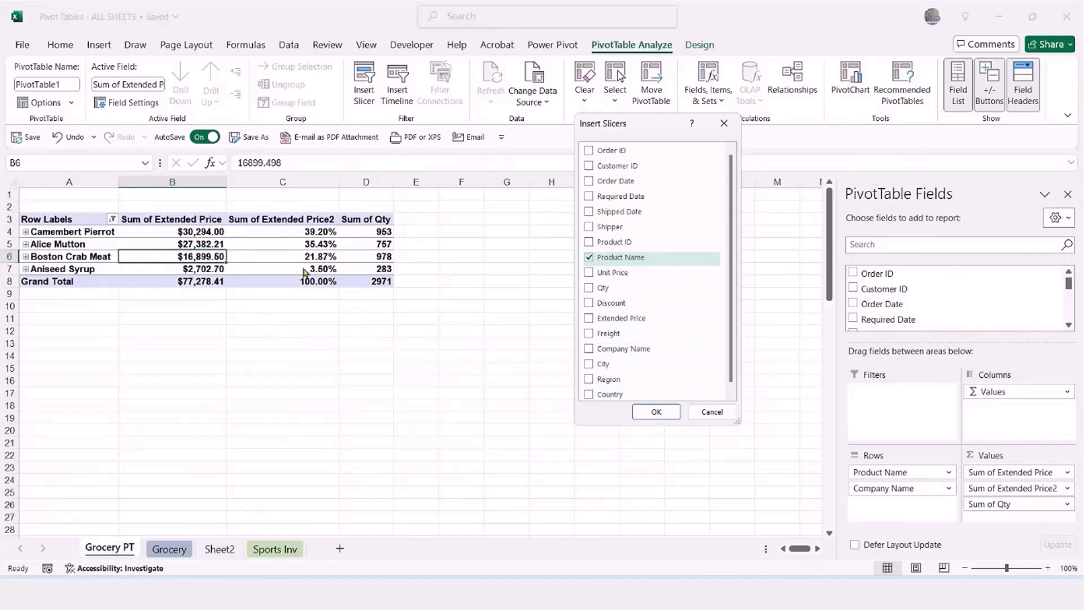
pyautogui.click(655, 412)
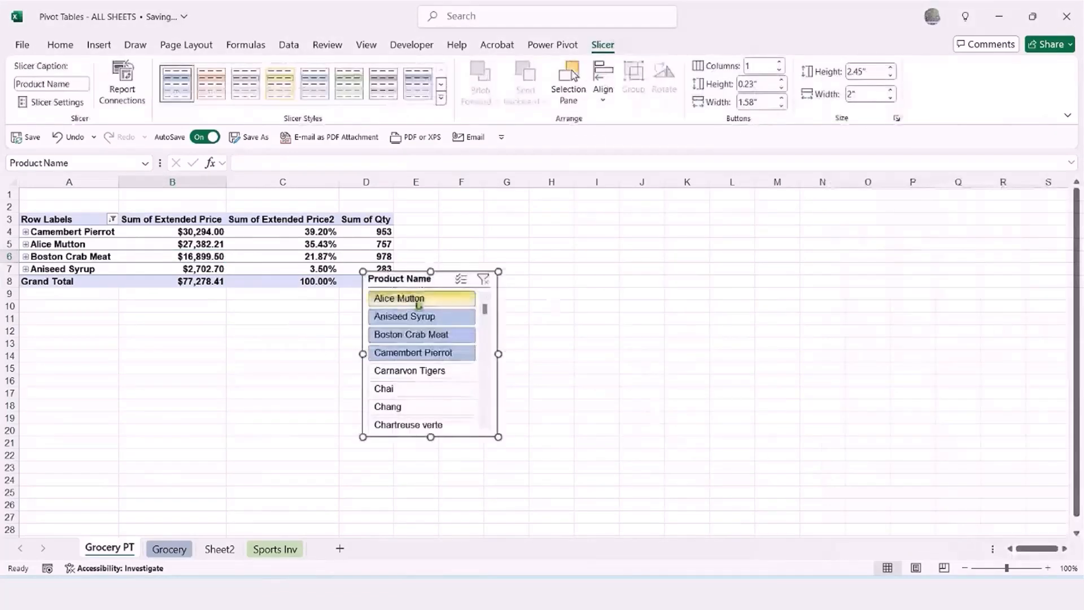
# Move the Product Name slicer beside the PivotTable and enlarge it to about 6.17" wide and 3.48" high.
pyautogui.moveTo(428, 280); pyautogui.dragTo(514, 210)
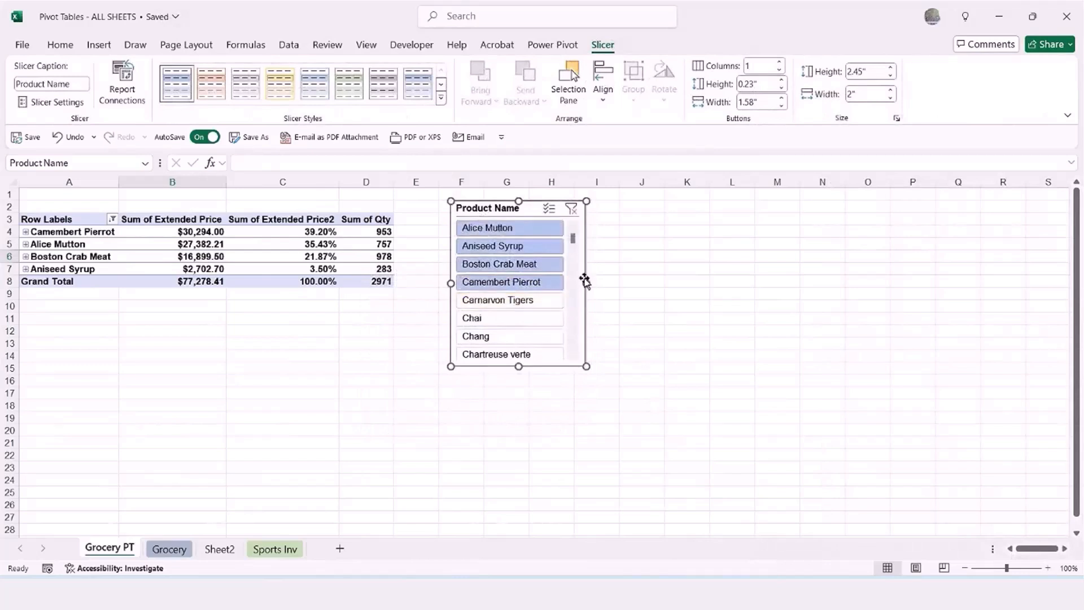
pyautogui.moveTo(587, 283); pyautogui.dragTo(864, 305)
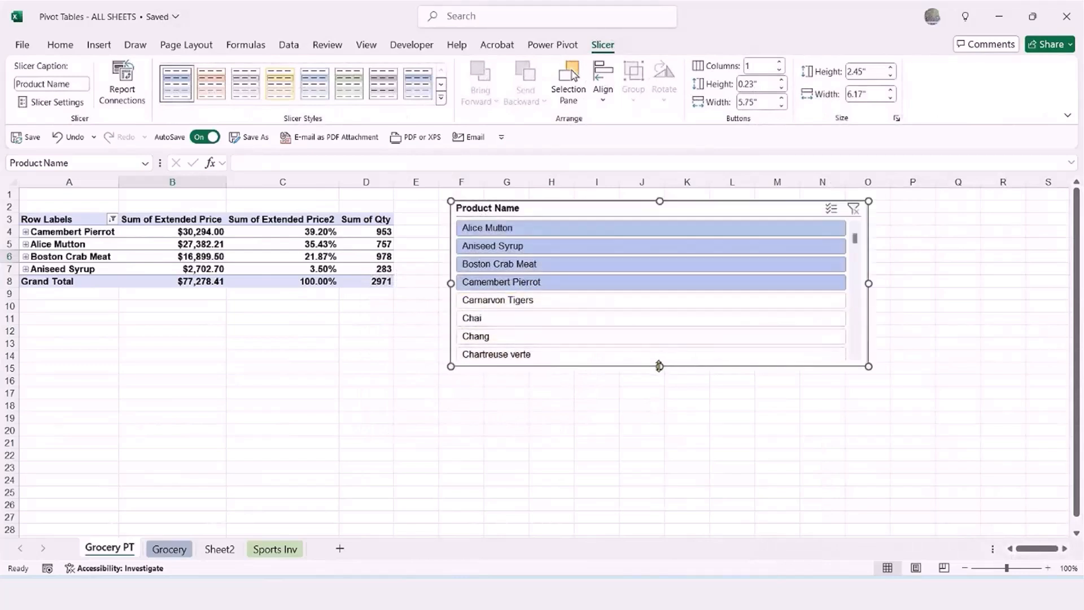
pyautogui.moveTo(659, 366); pyautogui.dragTo(660, 439)
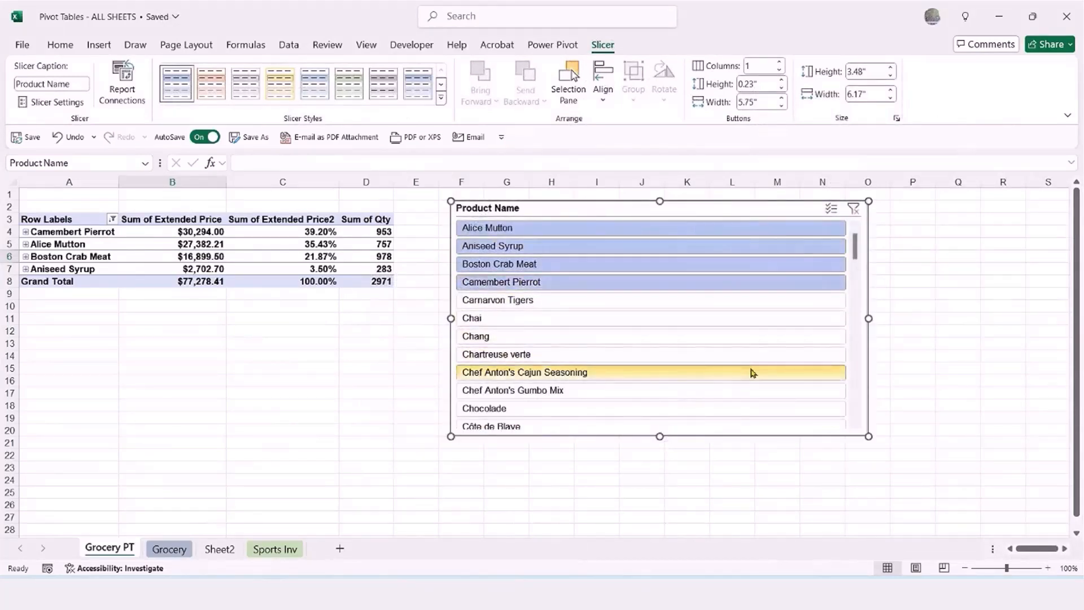
# Filter the PivotTable with the slicer to one product at a time, working up the list from Carnarvon Tigers to Alice Mutton.
pyautogui.moveTo(857, 252); pyautogui.dragTo(852, 216)
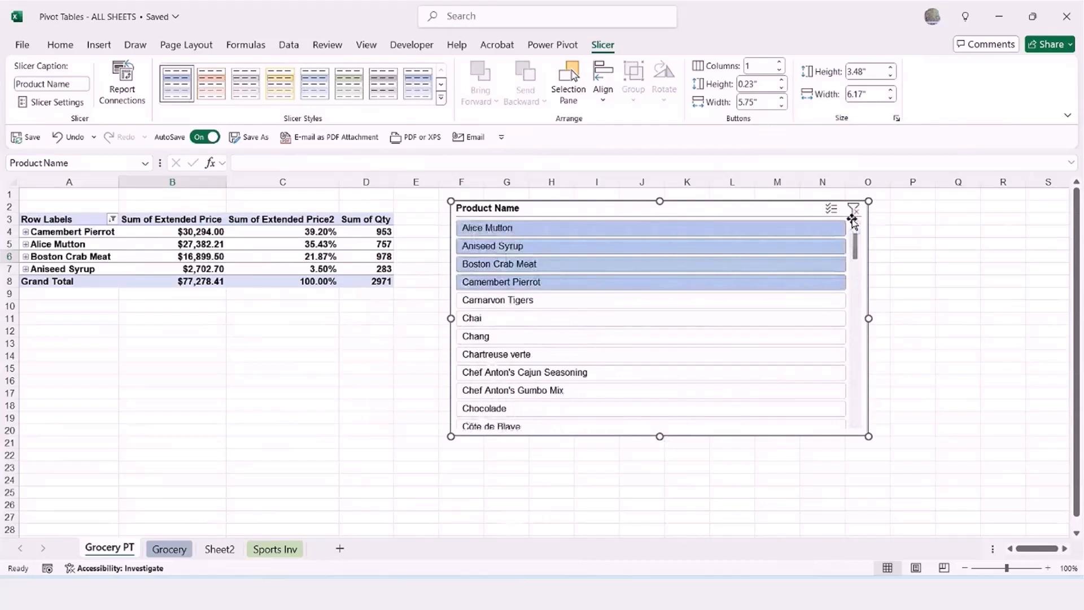
pyautogui.click(518, 301)
pyautogui.click(512, 282)
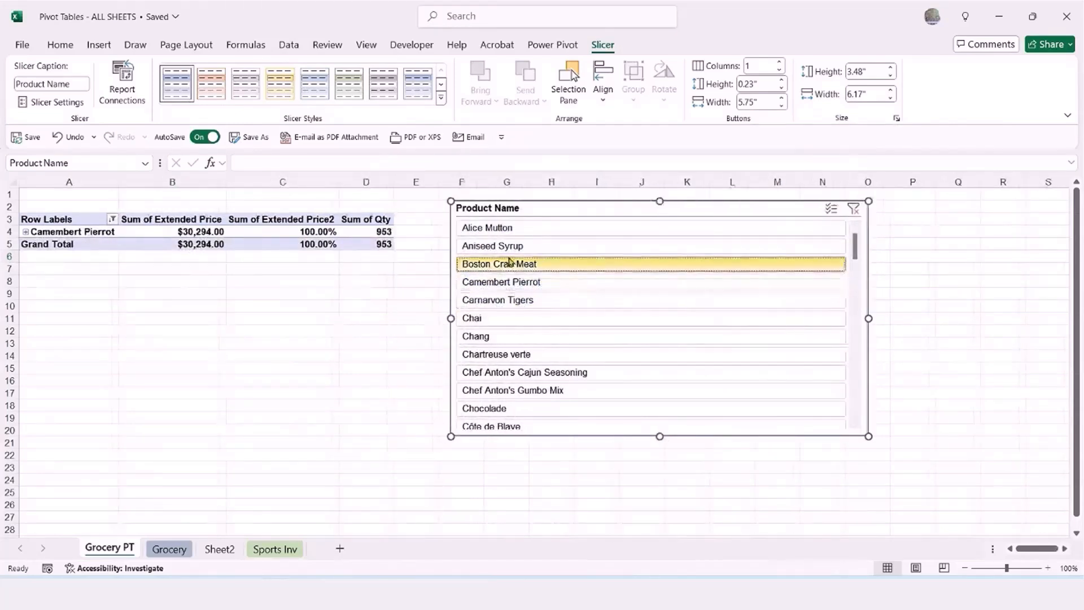
pyautogui.click(508, 264)
pyautogui.click(507, 247)
pyautogui.click(505, 230)
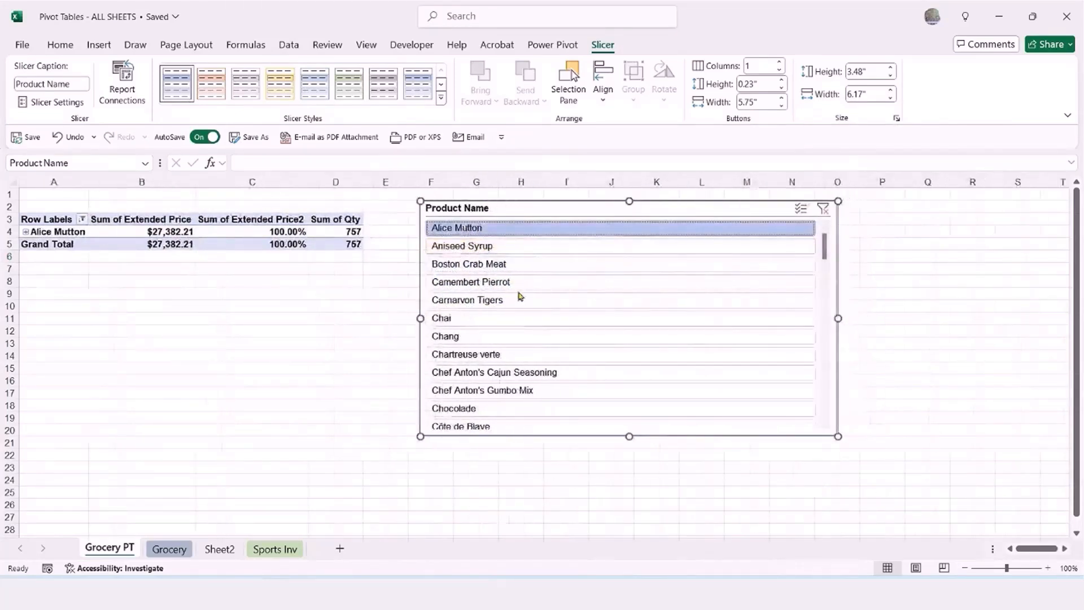
# Try further single products in the slicer, including Chang, Chartreuse verte and Boston Crab Meat, finishing with the PivotTable filtered to Chai.
pyautogui.click(520, 306)
pyautogui.click(515, 318)
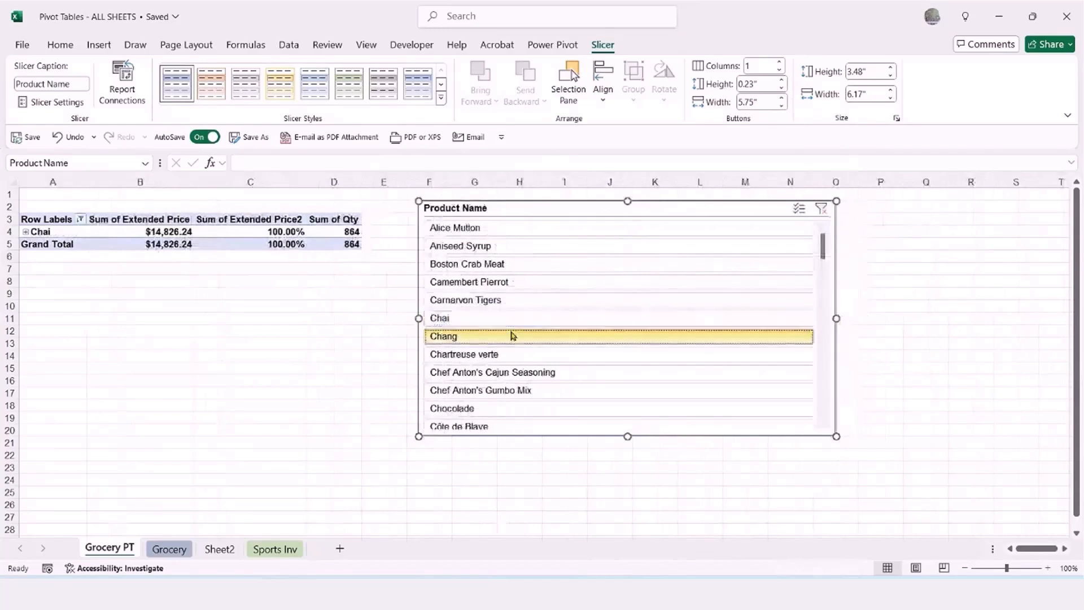
pyautogui.click(513, 336)
pyautogui.click(512, 355)
pyautogui.click(489, 264)
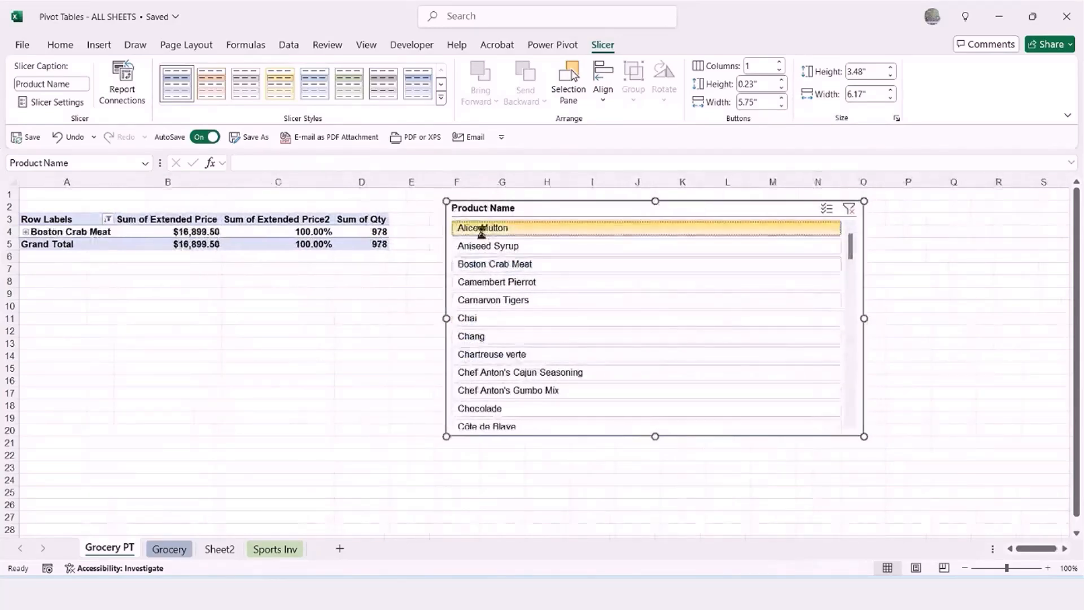
pyautogui.click(480, 229)
pyautogui.click(507, 264)
pyautogui.click(513, 301)
pyautogui.click(513, 317)
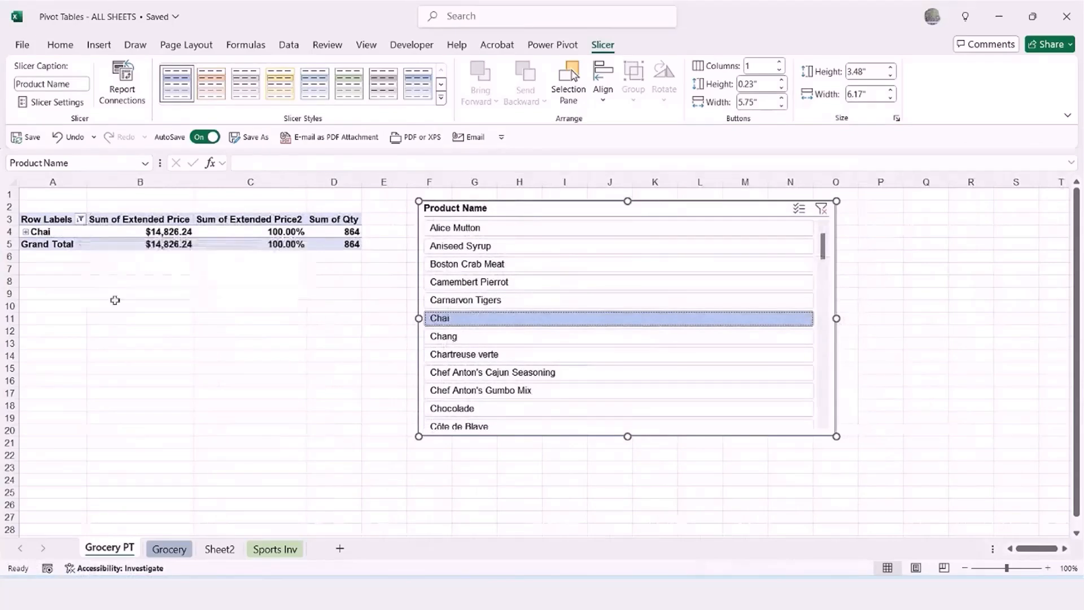
# Shift the slicer slightly and apply the light green slicer style after trying the yellow one.
pyautogui.click(562, 209)
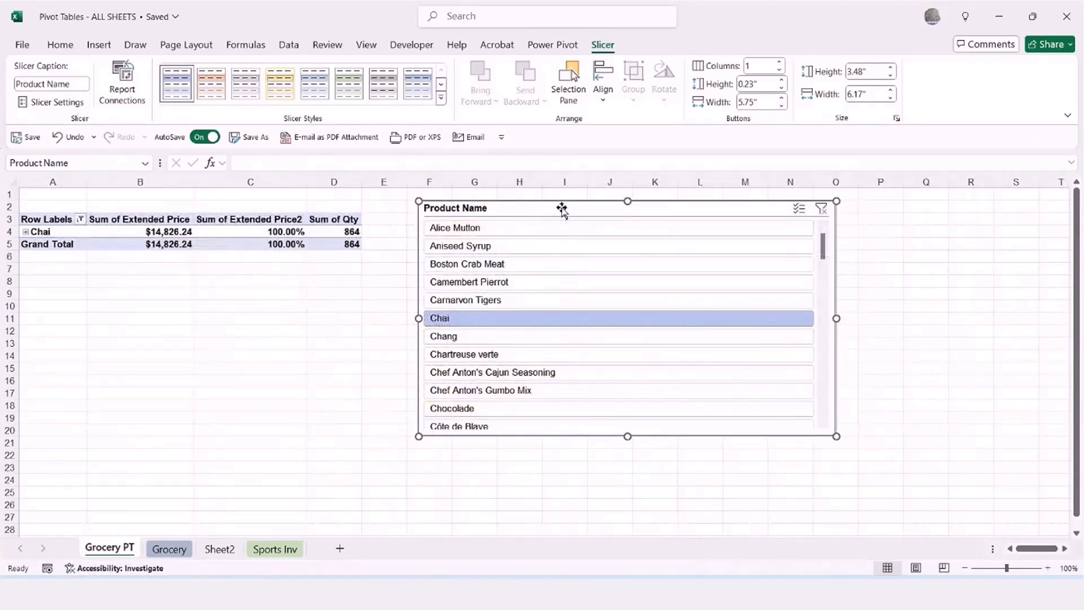
pyautogui.moveTo(562, 208); pyautogui.dragTo(566, 213)
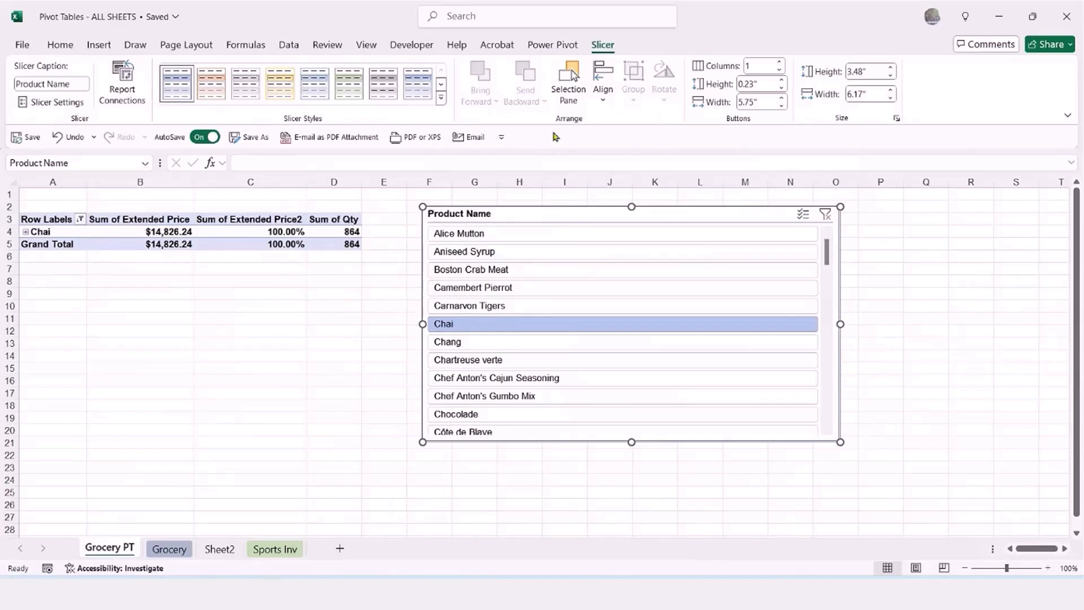
pyautogui.click(602, 50)
pyautogui.click(286, 89)
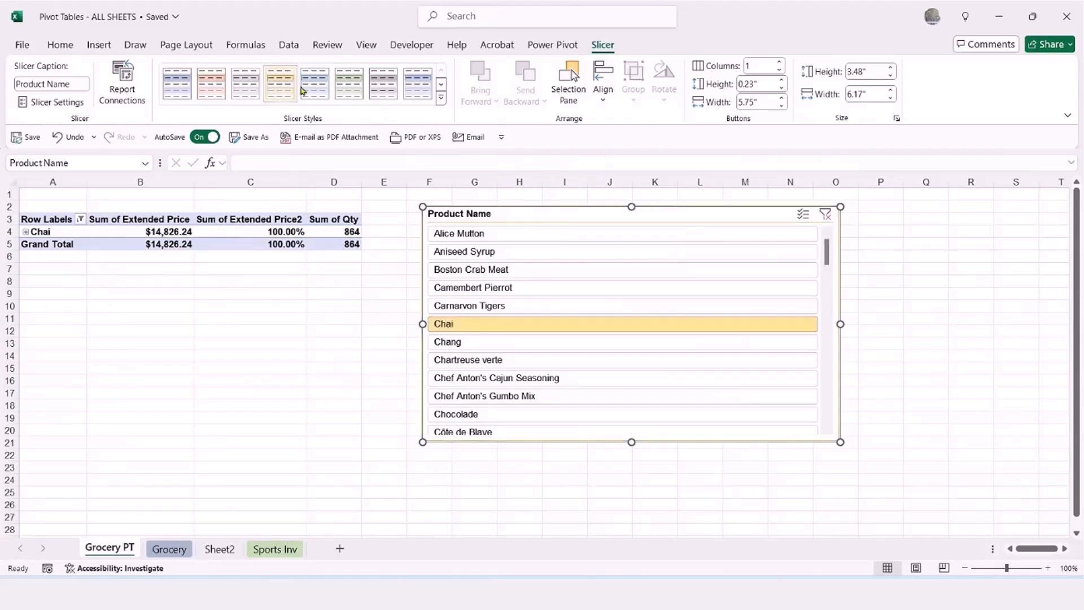
pyautogui.click(350, 85)
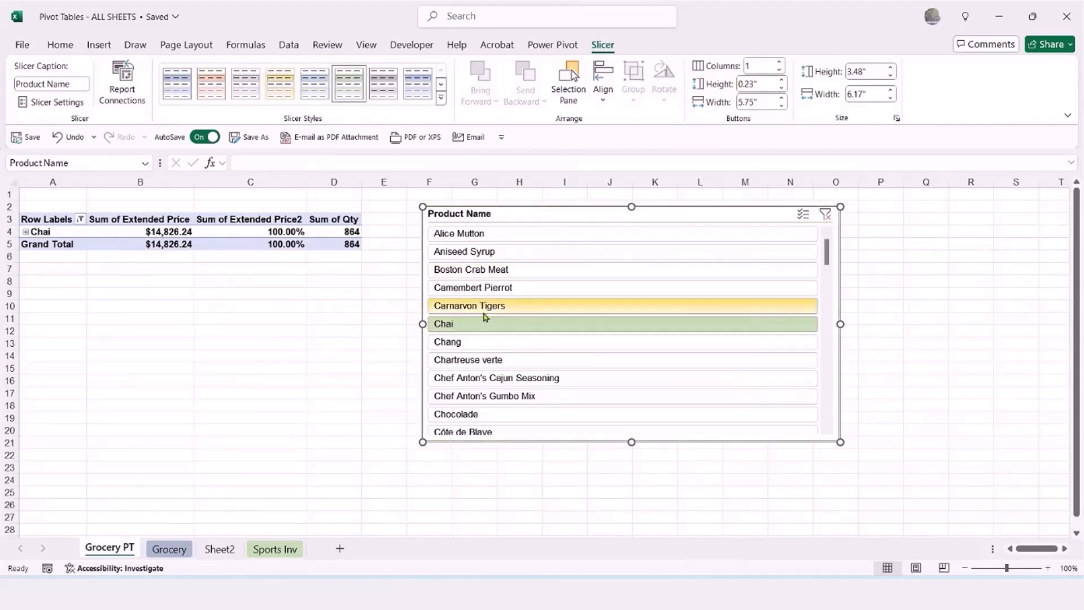
# Widen the slicer to about 7.25" and arrange its product buttons in 5 columns.
pyautogui.moveTo(839, 325); pyautogui.dragTo(913, 324)
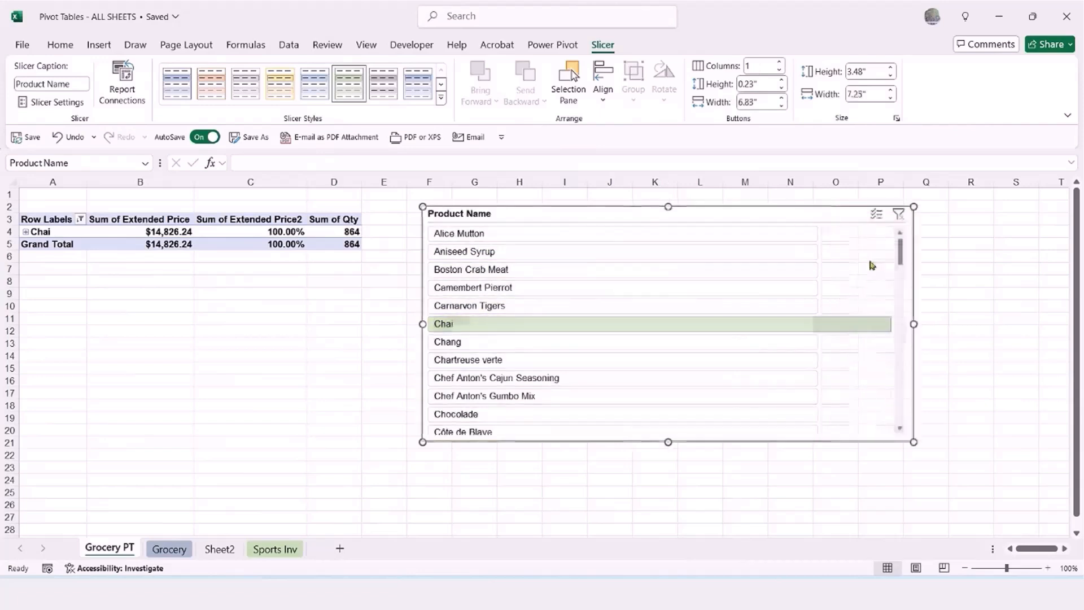
pyautogui.click(779, 63)
pyautogui.click(779, 63)
pyautogui.click(779, 64)
pyautogui.click(780, 63)
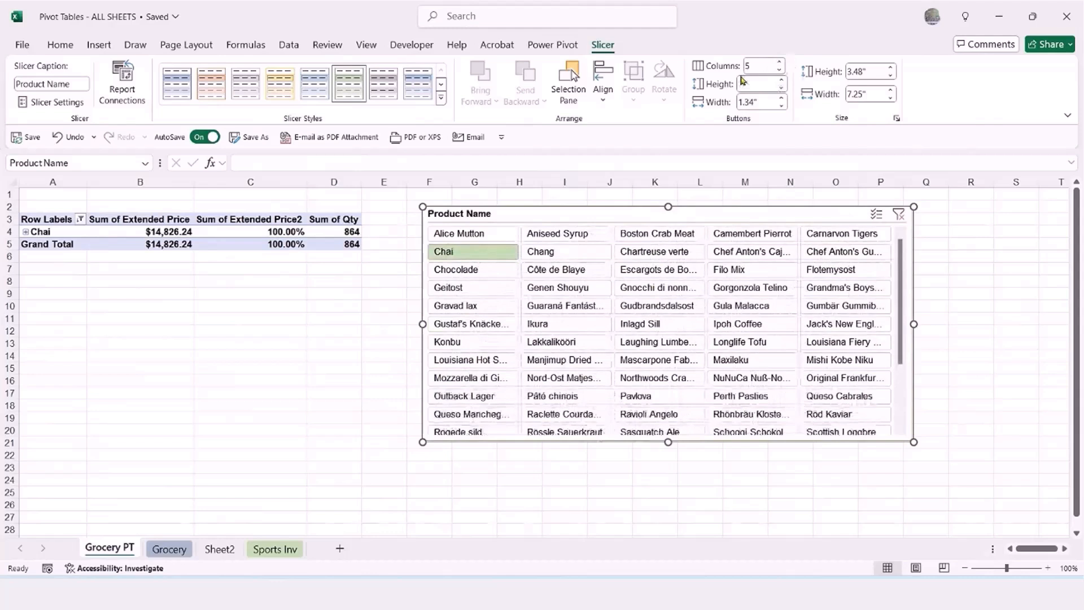
# Turn on multi-select in the slicer and add Genen Shouyu, Côte de Blaye, Chang and Chef Anton's Cajun Seasoning to Chai.
pyautogui.click(876, 214)
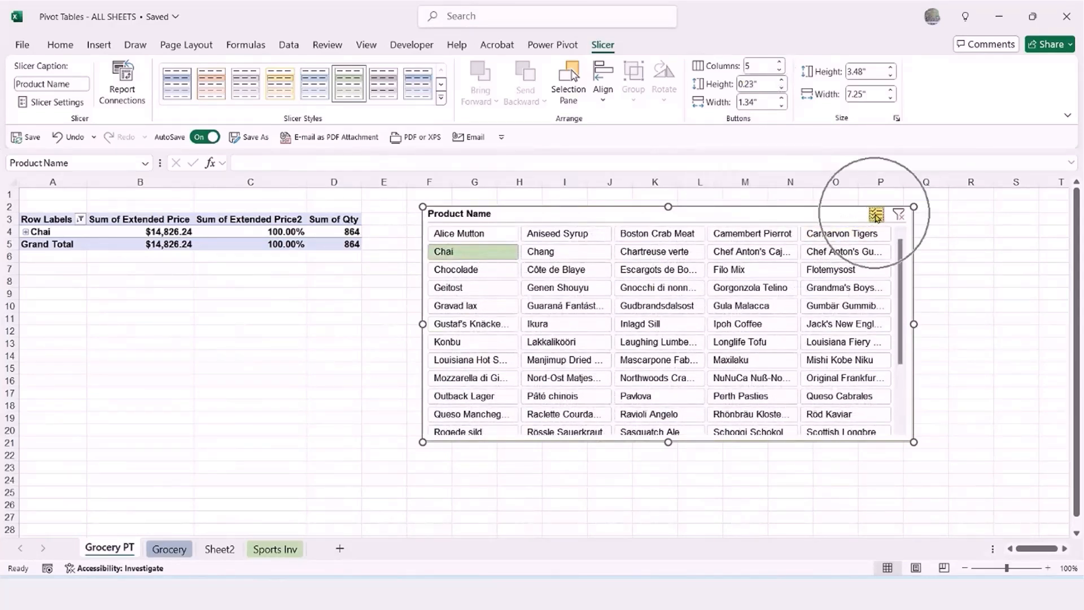
pyautogui.click(590, 291)
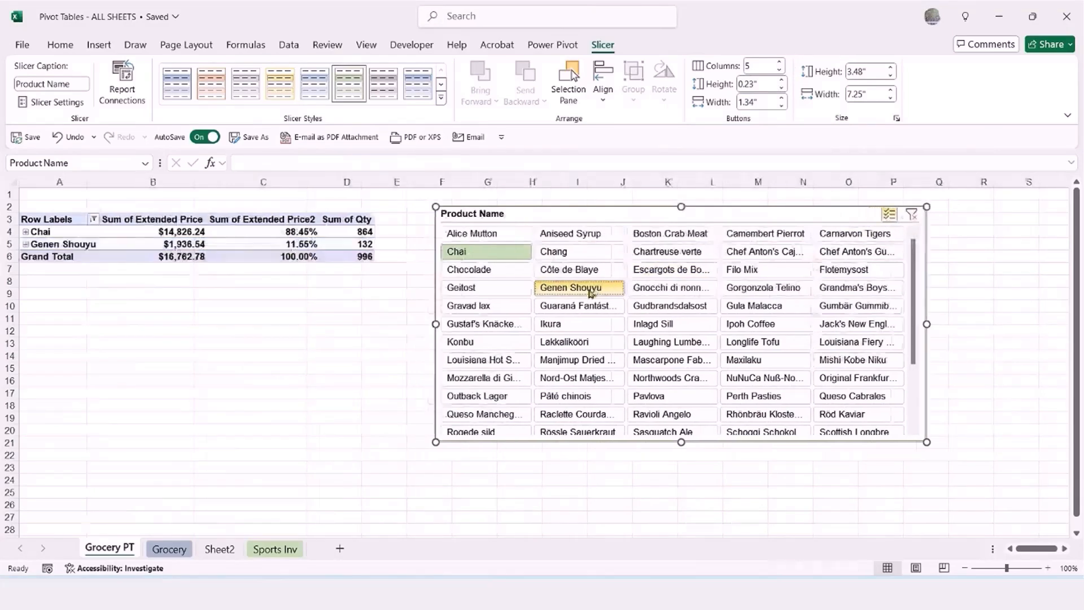
pyautogui.click(586, 270)
pyautogui.click(587, 250)
pyautogui.click(740, 251)
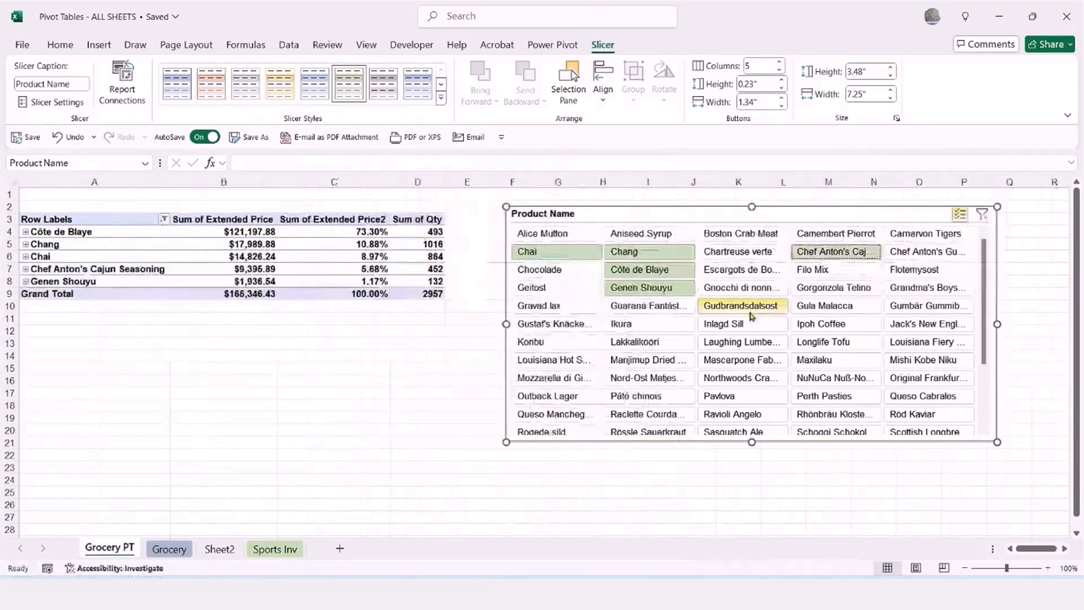
# Add Inlagd Sill, Maxilaku, Mishi Kobe Niku and Rogede sild to the slicer's product selection.
pyautogui.click(737, 324)
pyautogui.click(856, 365)
pyautogui.click(903, 362)
pyautogui.scroll(-2, 736, 379)
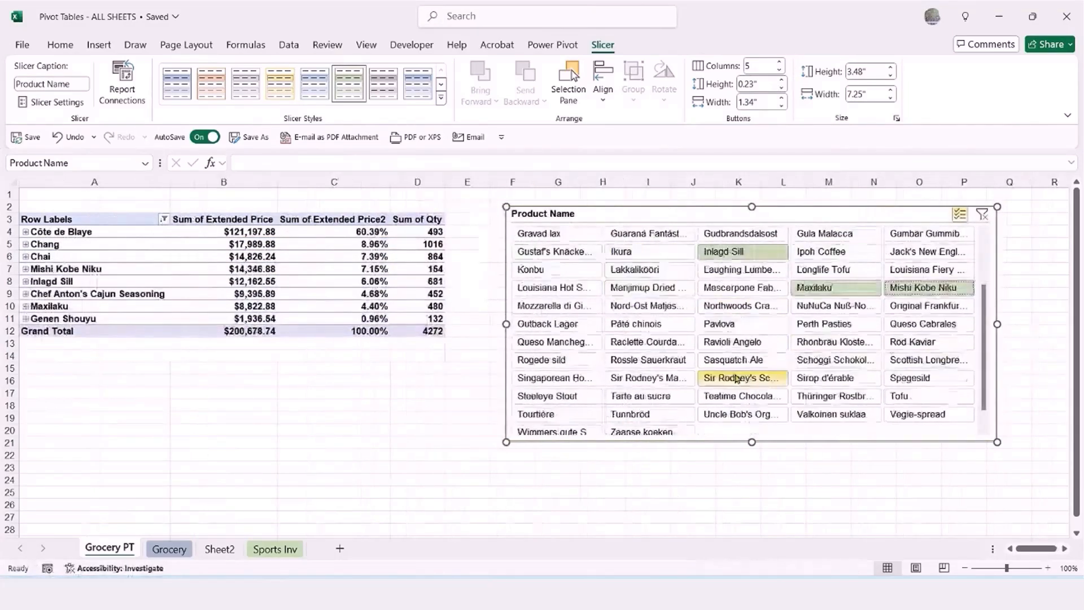
pyautogui.click(542, 360)
pyautogui.scroll(2, 652, 326)
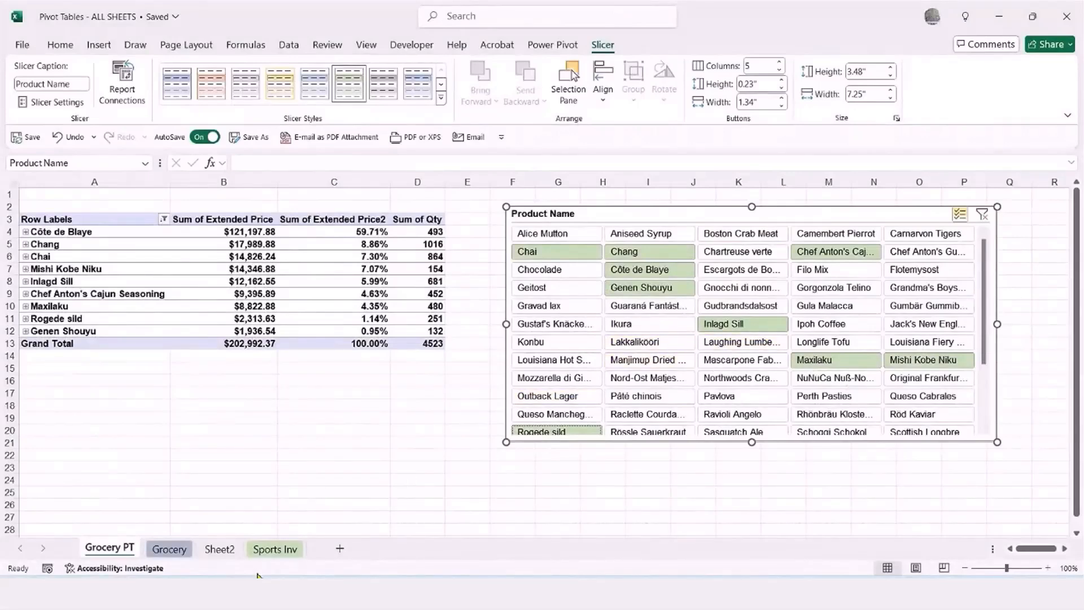
# Switch to File Explorer and open the Data Modeling Data folder inside Data Modeling Webinar.
pyautogui.click(252, 591)
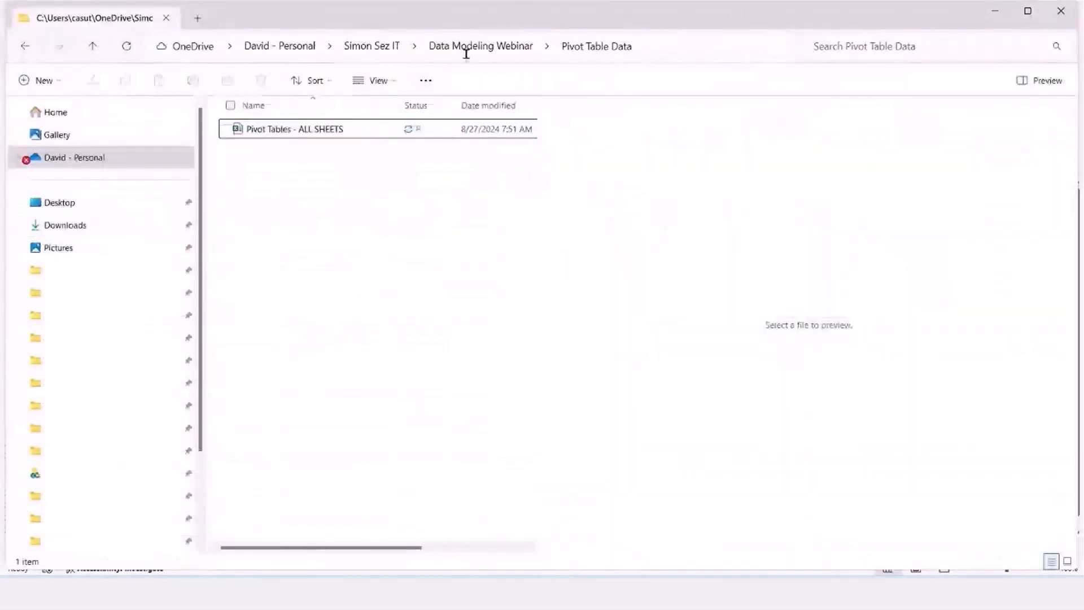
pyautogui.click(480, 45)
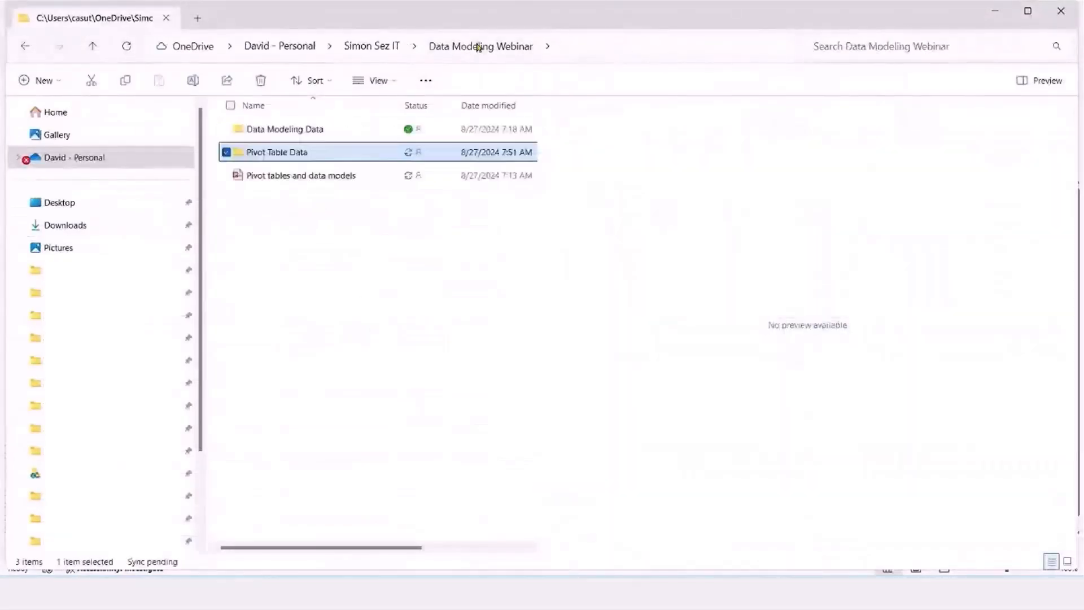
pyautogui.doubleClick(265, 133)
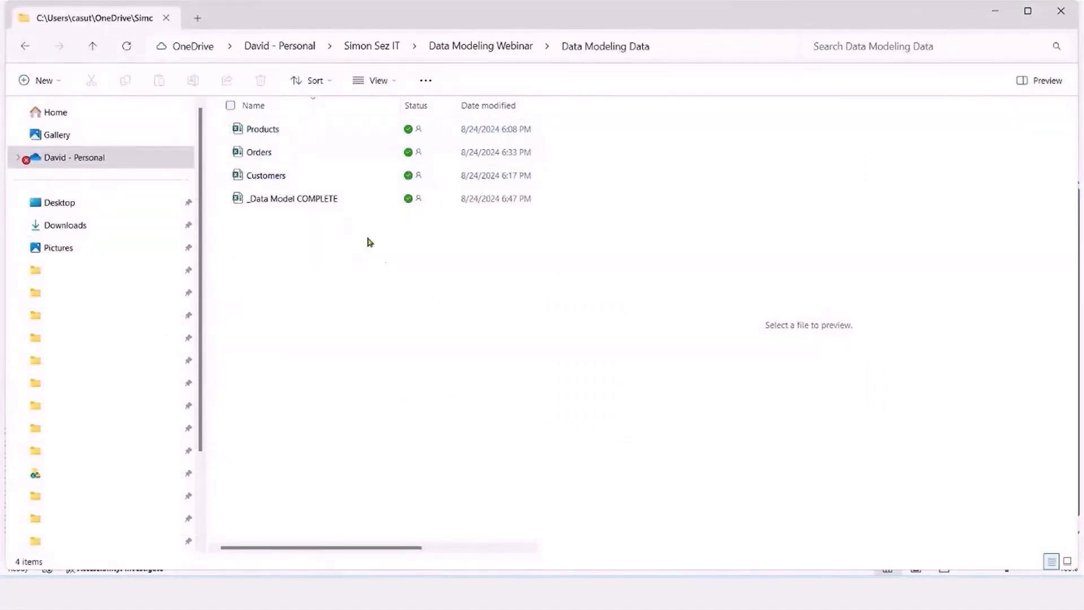
# Preview the Products, Orders and Customers workbooks to examine their columns and the ID fields they share.
pyautogui.click(243, 131)
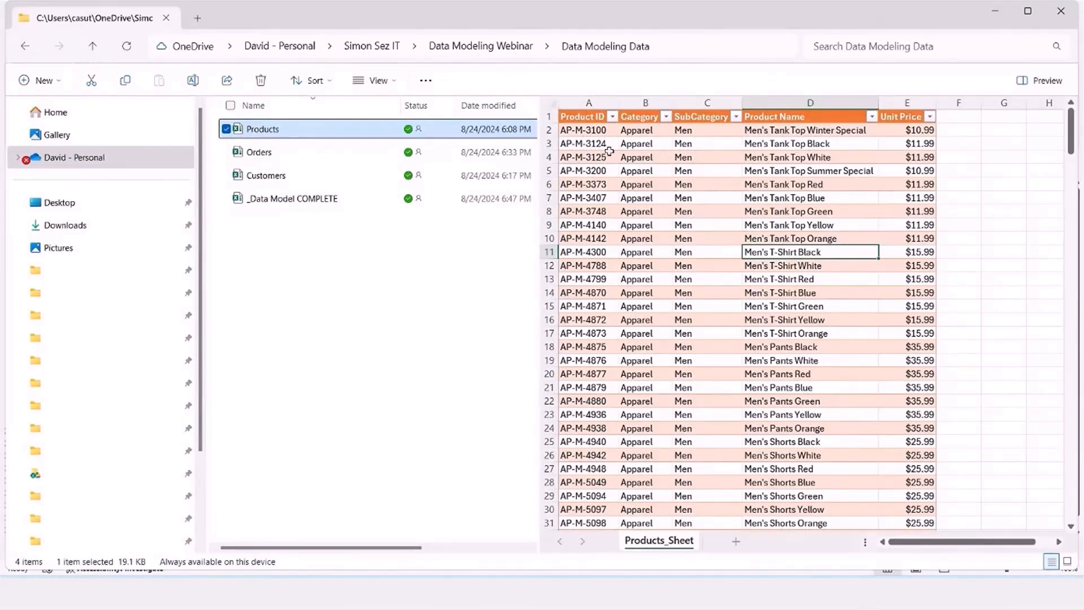
pyautogui.click(275, 156)
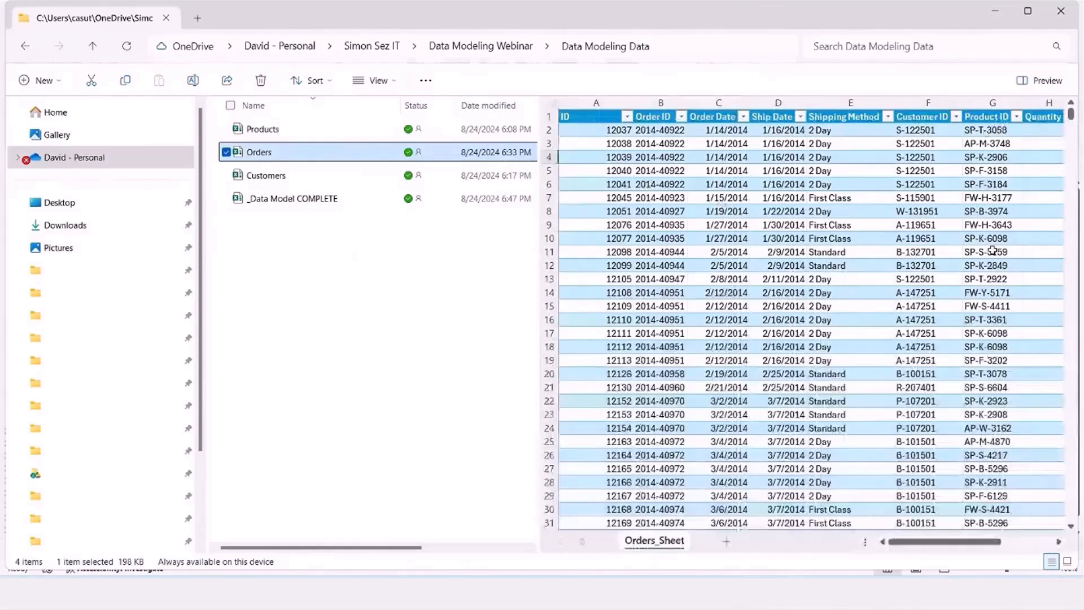
pyautogui.click(245, 179)
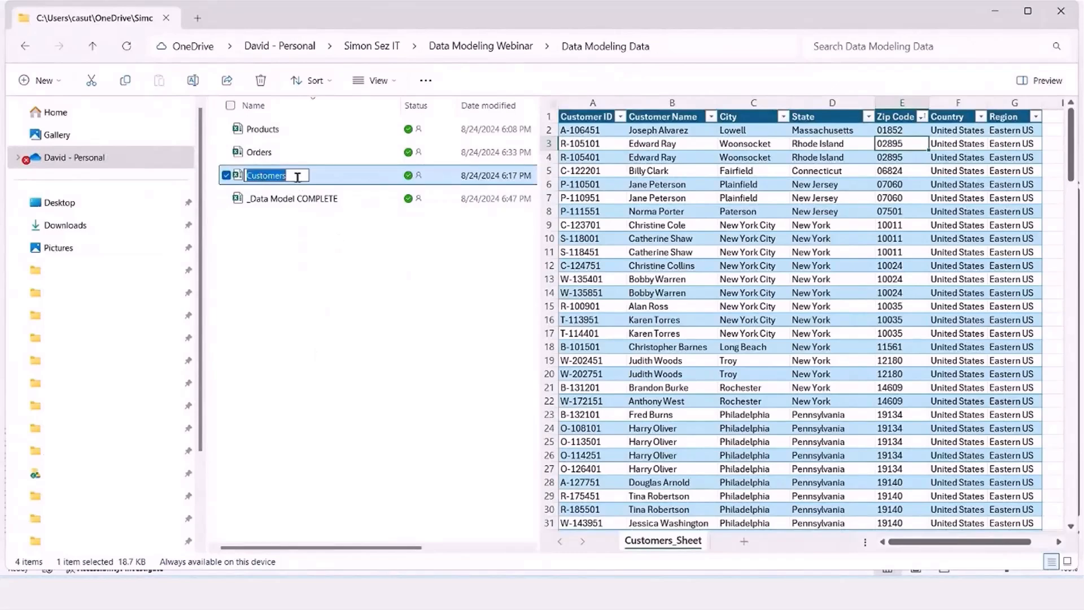
pyautogui.click(276, 153)
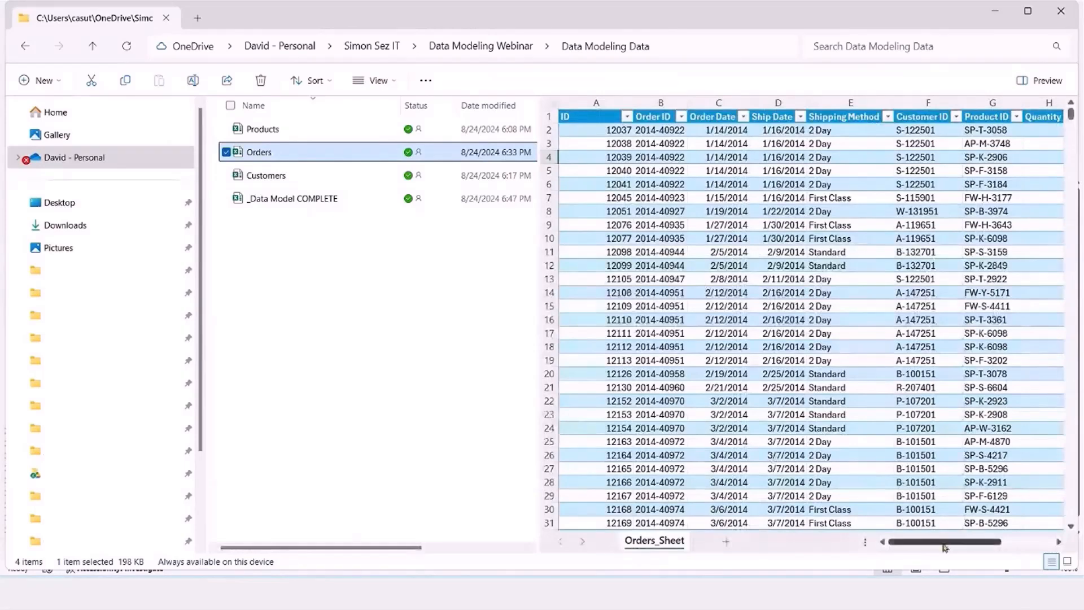
pyautogui.moveTo(948, 542); pyautogui.dragTo(955, 549)
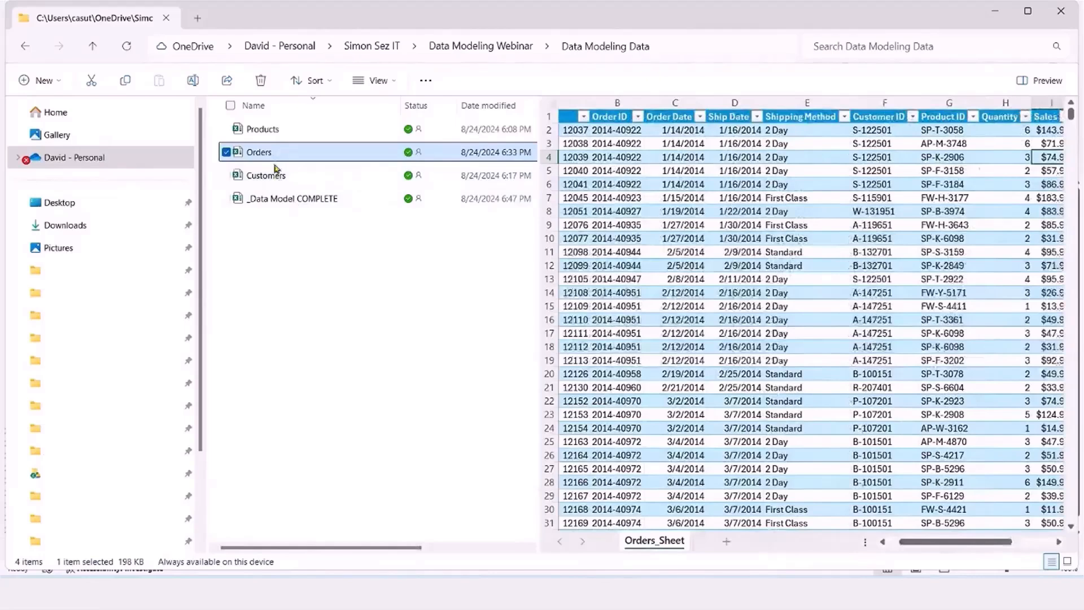
pyautogui.press('Up')
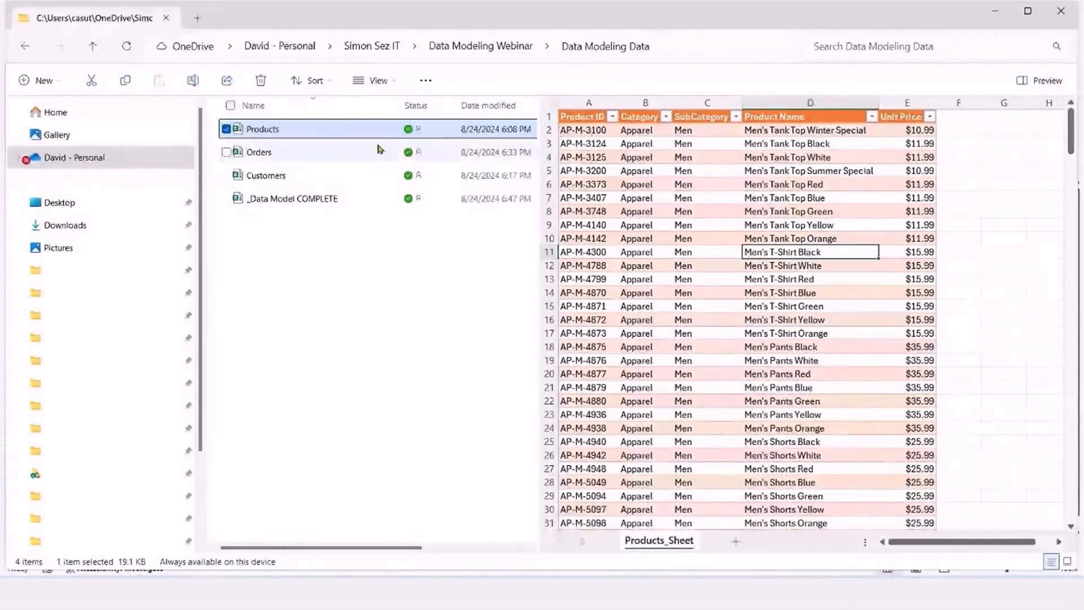
pyautogui.click(259, 153)
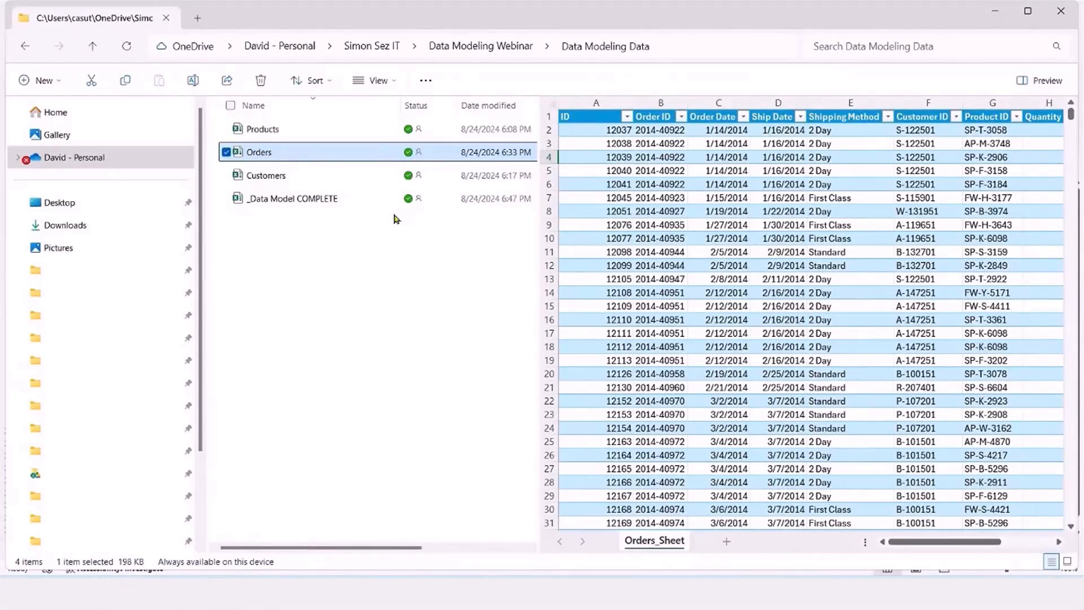
pyautogui.click(333, 275)
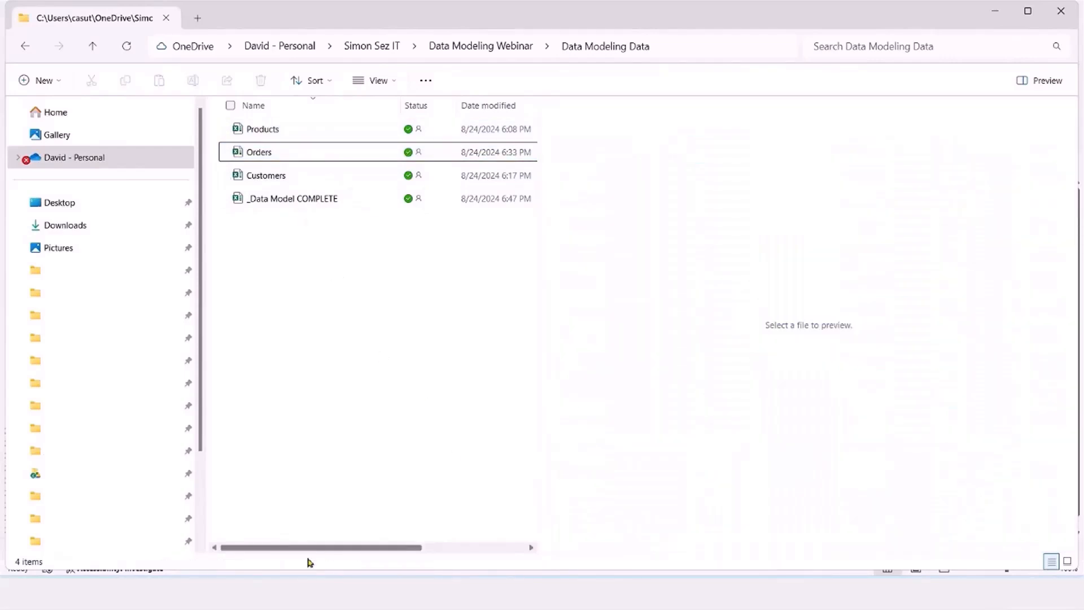
# Return to the Pivot Tables - ALL SHEETS workbook in Excel and create a new blank workbook.
pyautogui.click(305, 592)
pyautogui.click(243, 395)
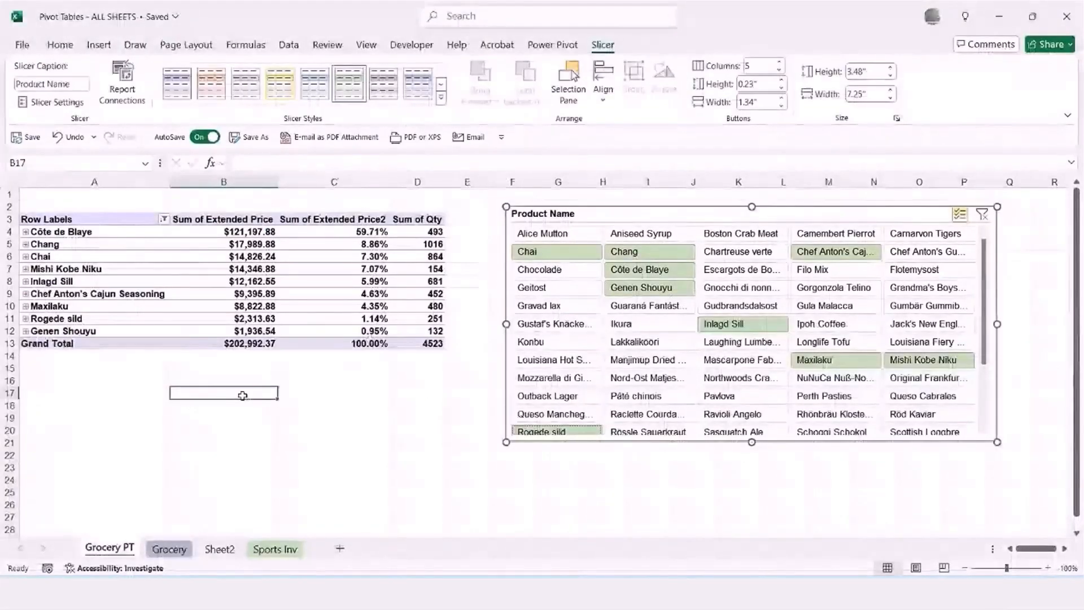
pyautogui.hotkey('ctrl', 'n')
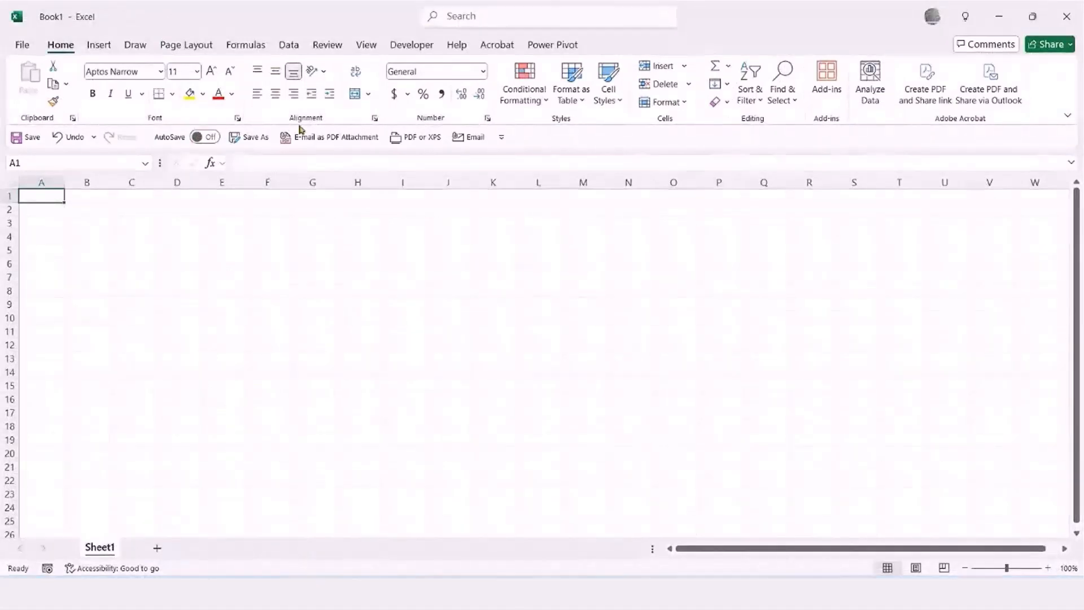
# Start a data import from an Excel workbook, using the Customers file in the Data Modeling Data folder.
pyautogui.click(288, 47)
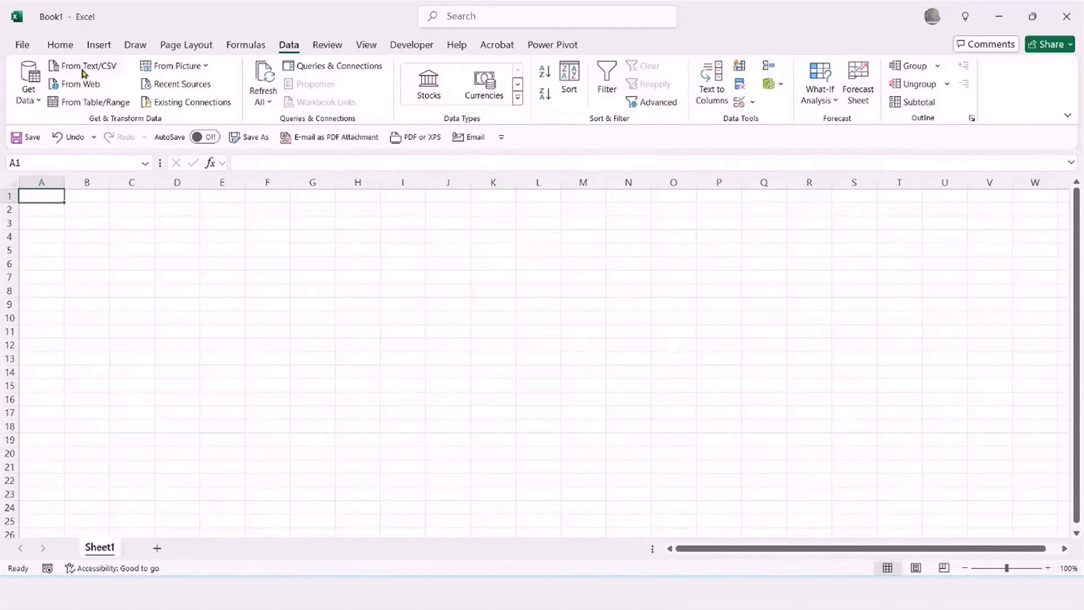
pyautogui.click(27, 100)
pyautogui.moveTo(57, 125)
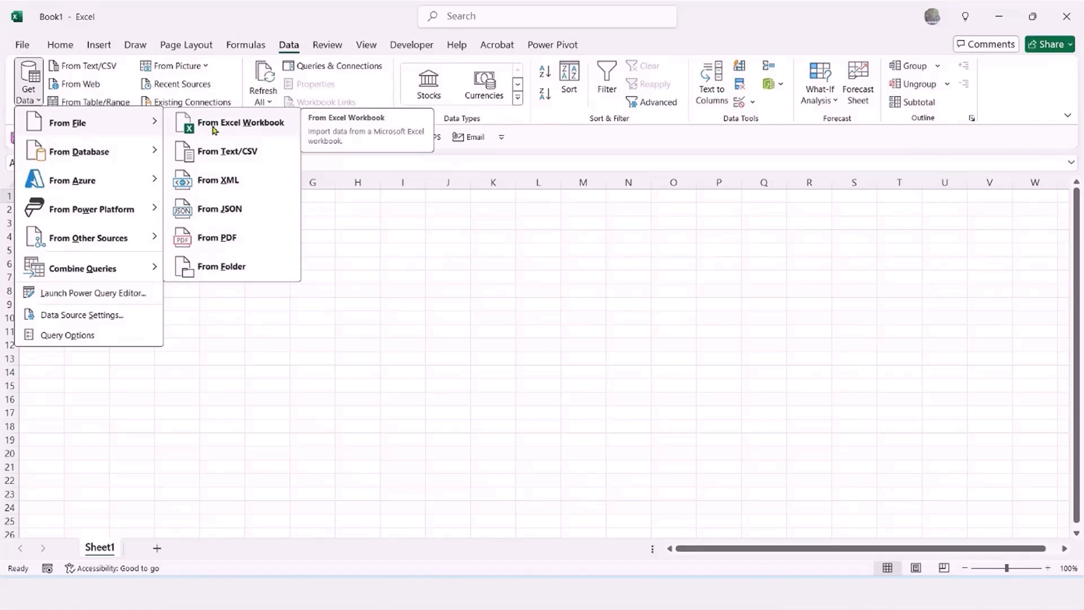
pyautogui.click(194, 126)
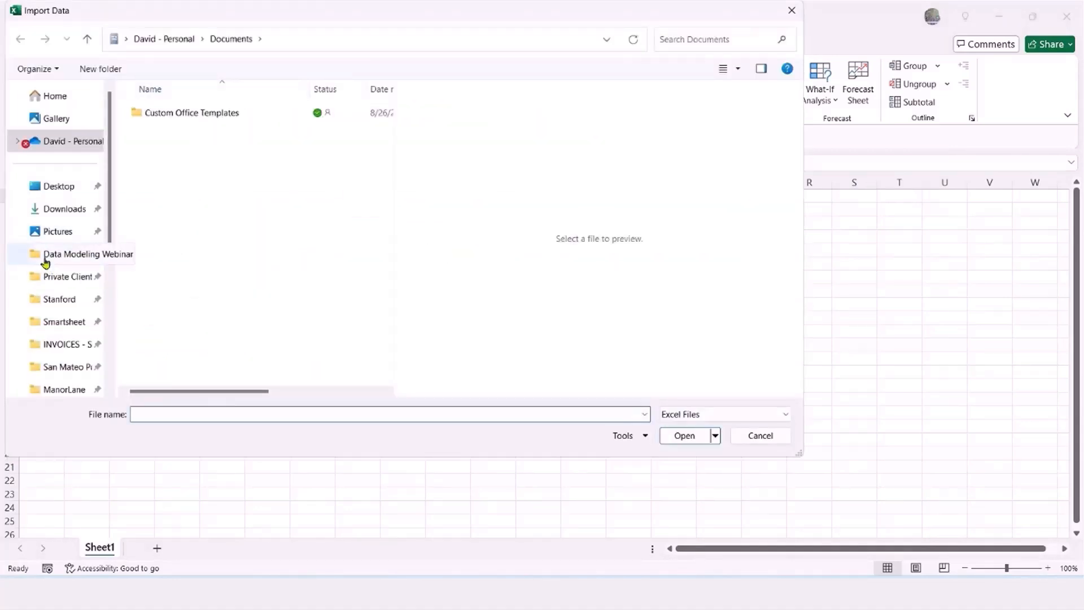
pyautogui.click(45, 261)
pyautogui.doubleClick(178, 112)
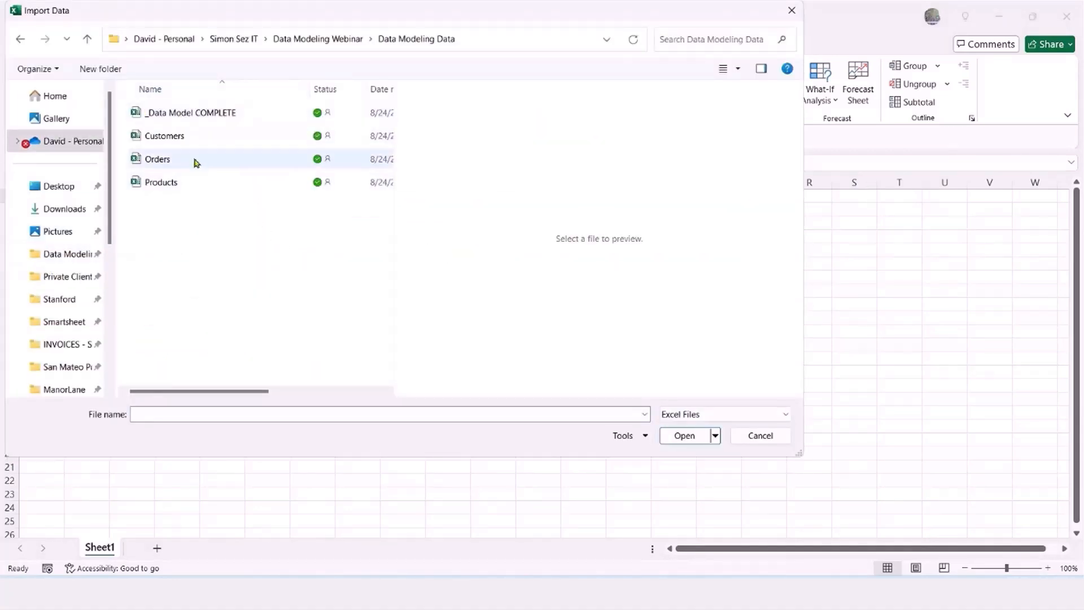
pyautogui.click(170, 136)
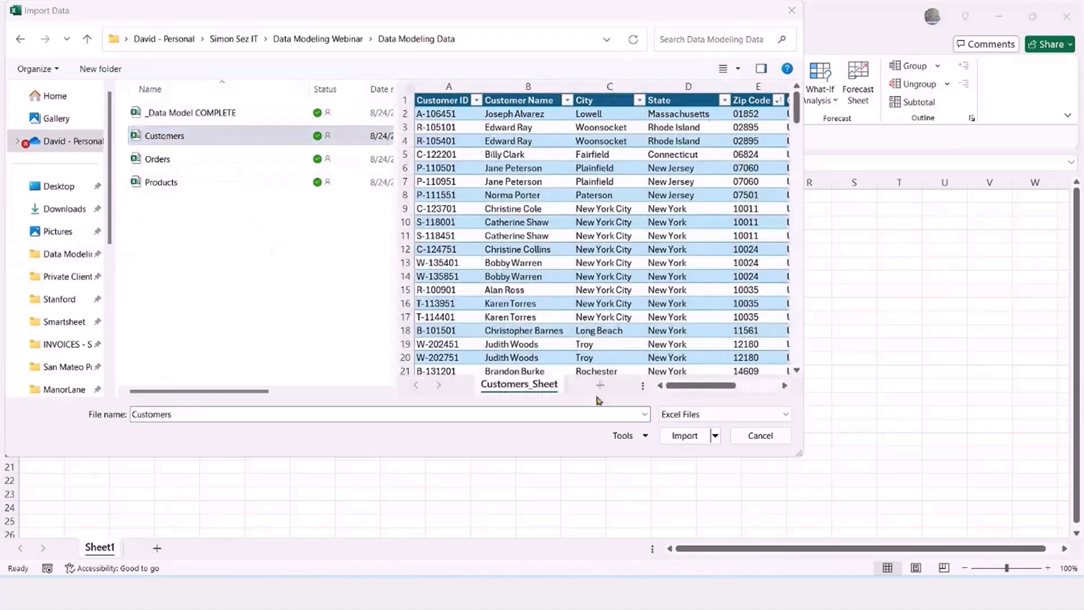
pyautogui.click(690, 439)
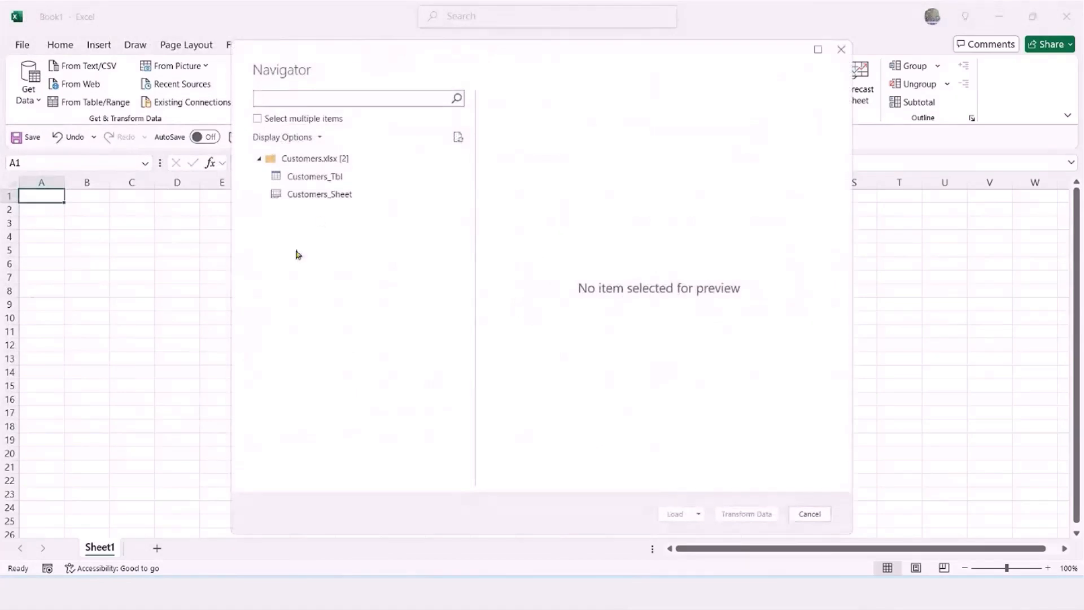
# Select Customers_Tbl, look over its preview and open it for transformation in the Power Query Editor.
pyautogui.click(300, 177)
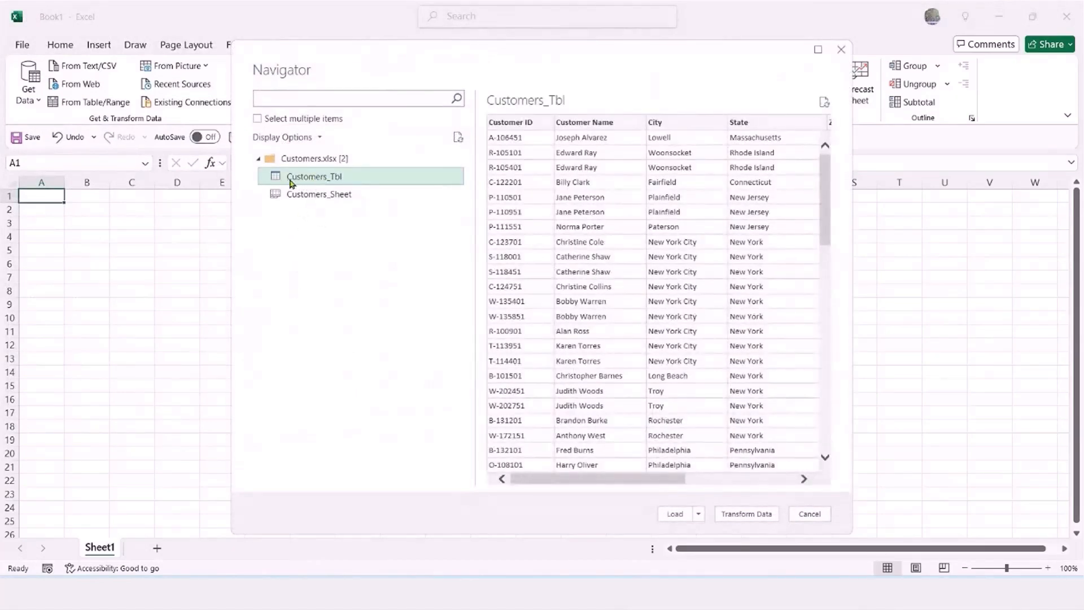
pyautogui.moveTo(647, 481); pyautogui.dragTo(568, 486)
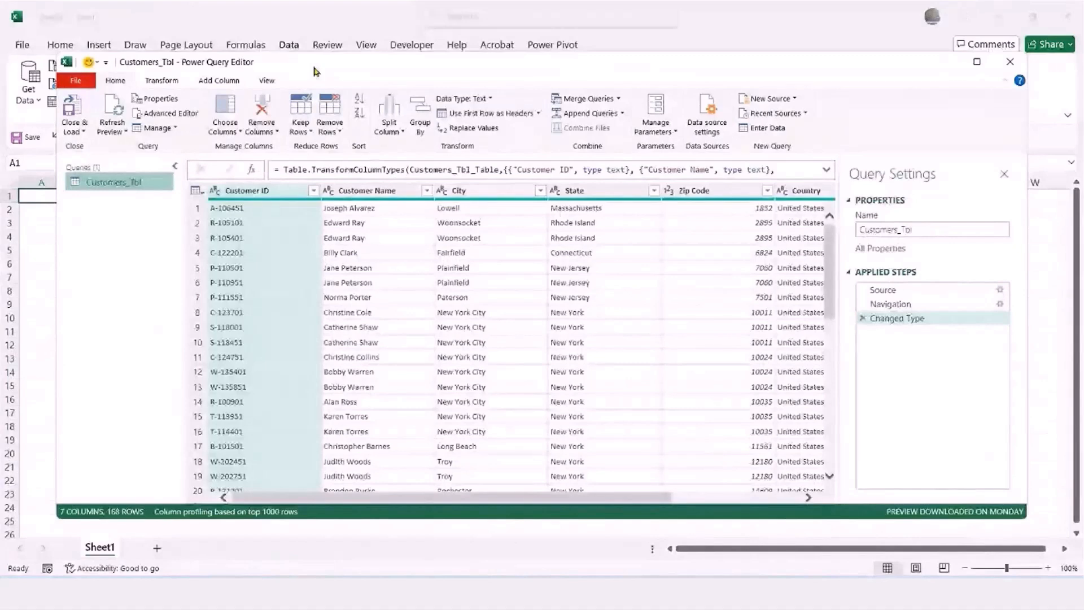
pyautogui.moveTo(315, 70); pyautogui.dragTo(310, 51)
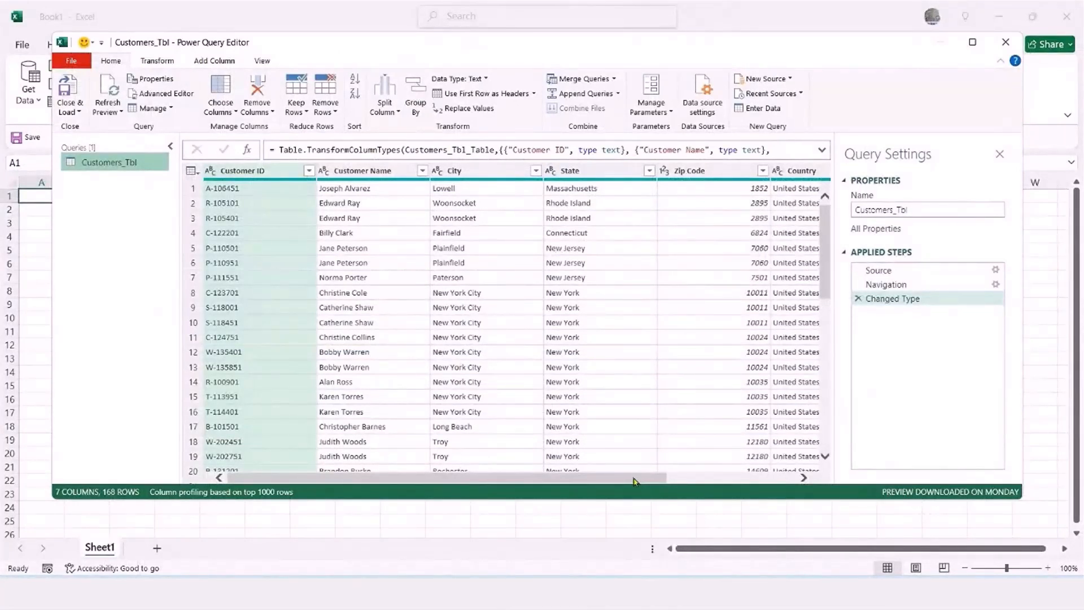
pyautogui.moveTo(634, 483); pyautogui.dragTo(795, 484)
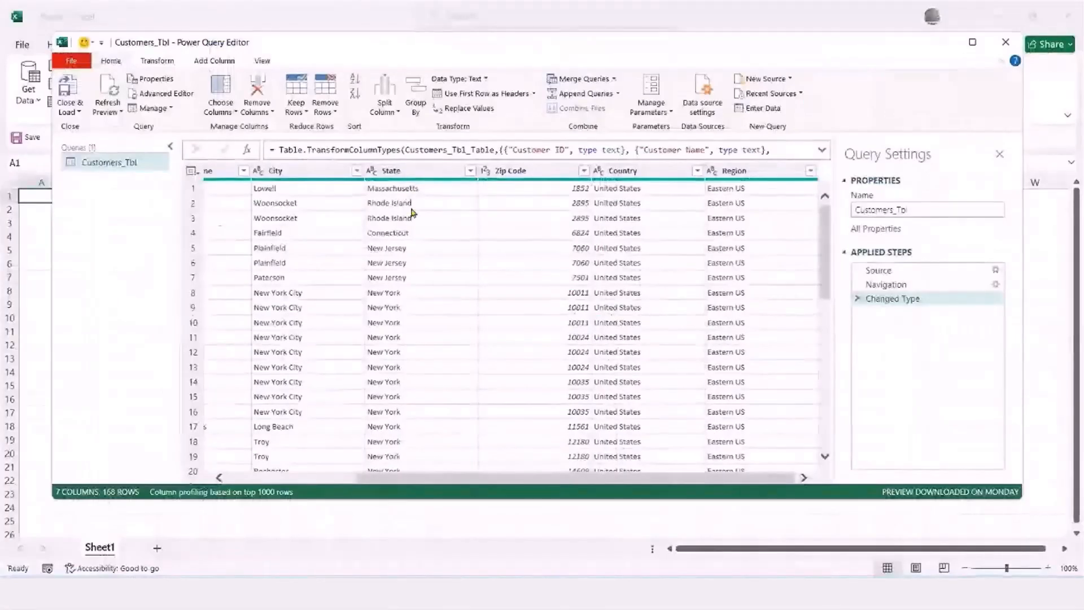
pyautogui.rightClick(443, 172)
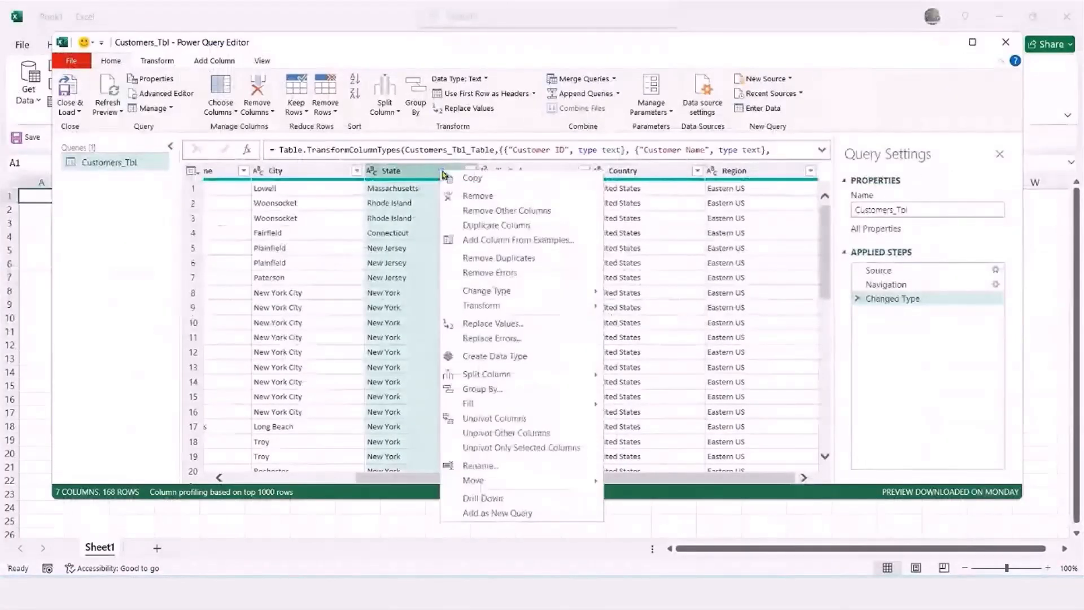
pyautogui.click(563, 59)
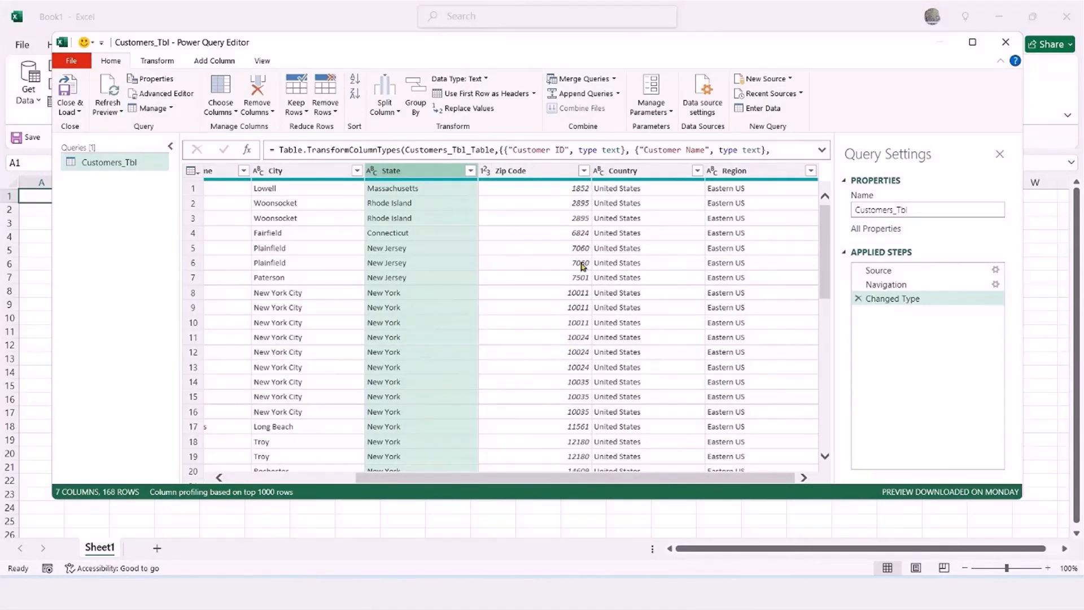
# Change the Zip Code column's data type to Text, replacing the current type conversion.
pyautogui.click(486, 171)
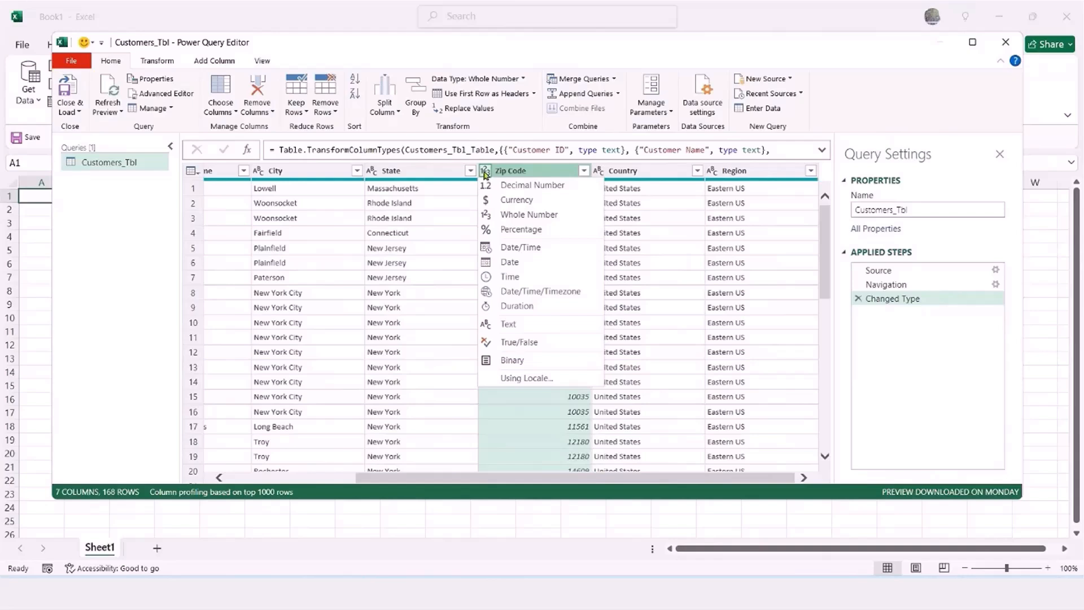
pyautogui.click(512, 326)
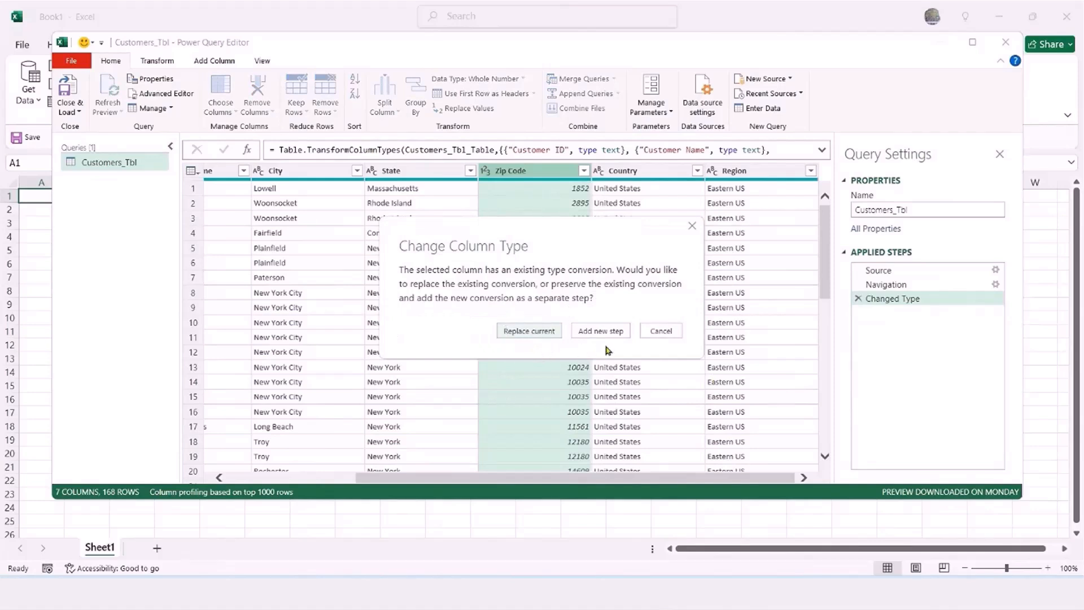
pyautogui.click(526, 333)
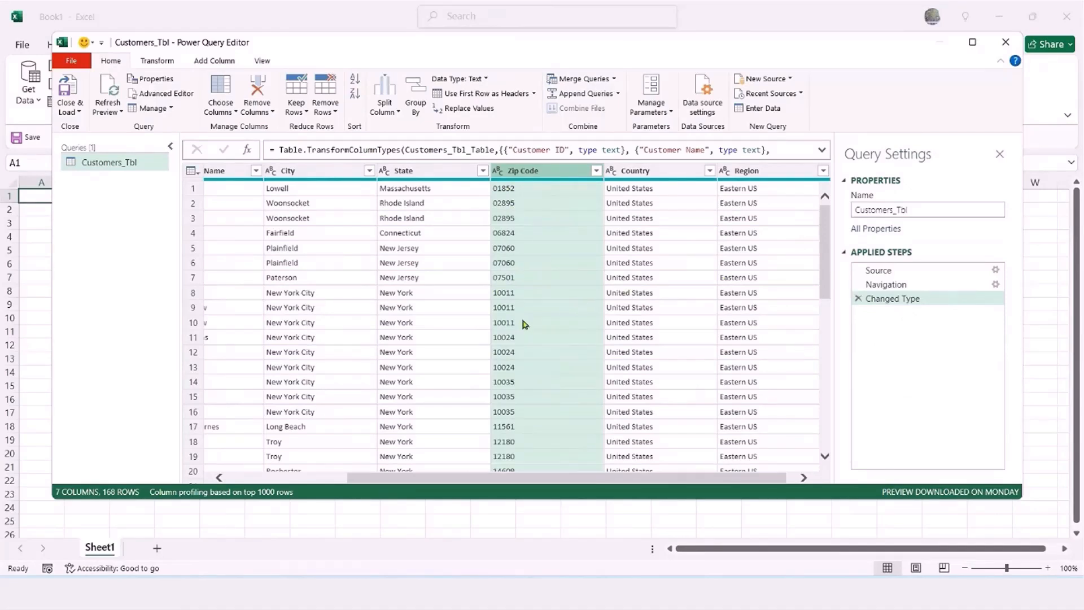
# Remove the Country column from the Customers_Tbl query.
pyautogui.click(658, 177)
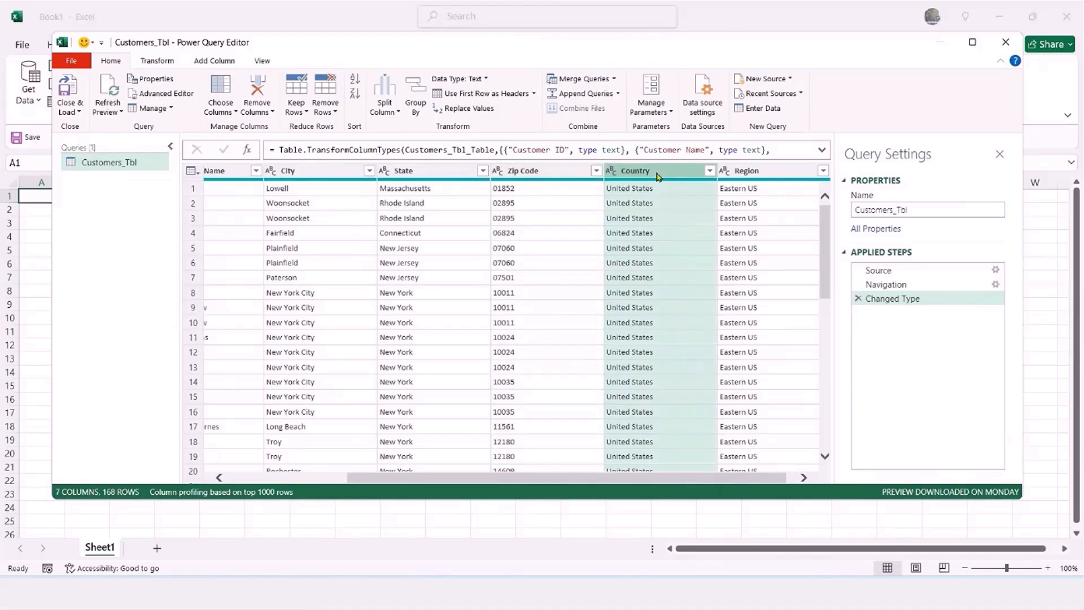
pyautogui.rightClick(651, 174)
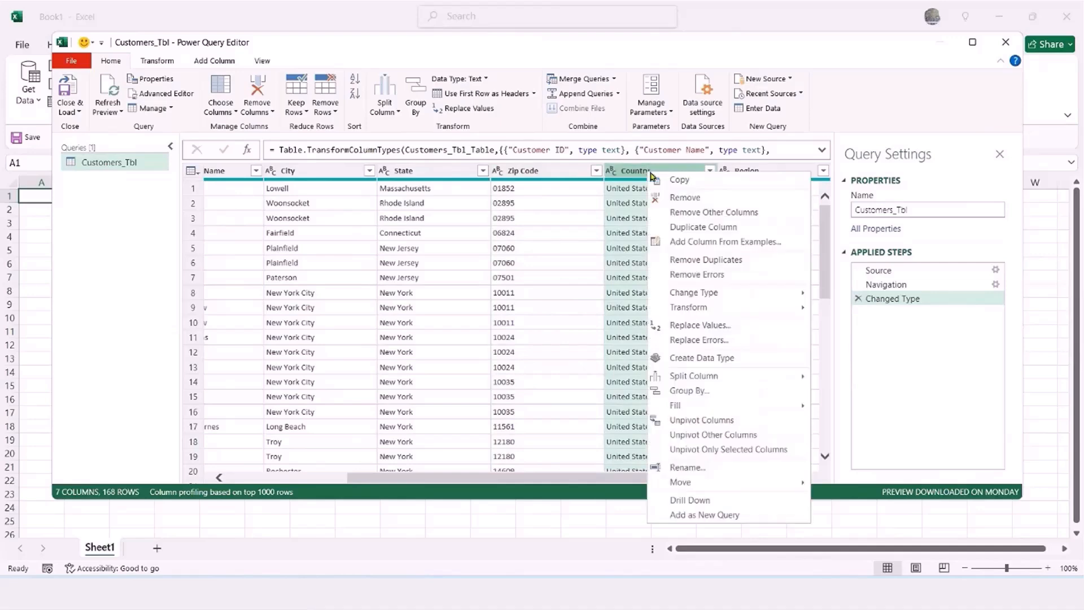
pyautogui.click(692, 200)
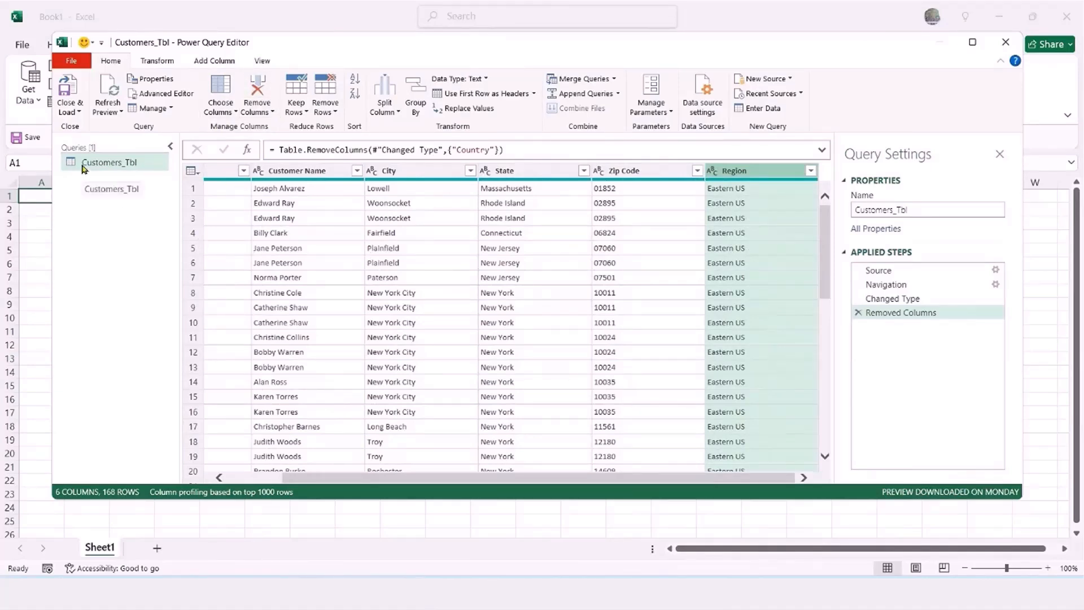
# Close the query and load Customers_Tbl as a connection only, adding its data to the Data Model.
pyautogui.click(68, 113)
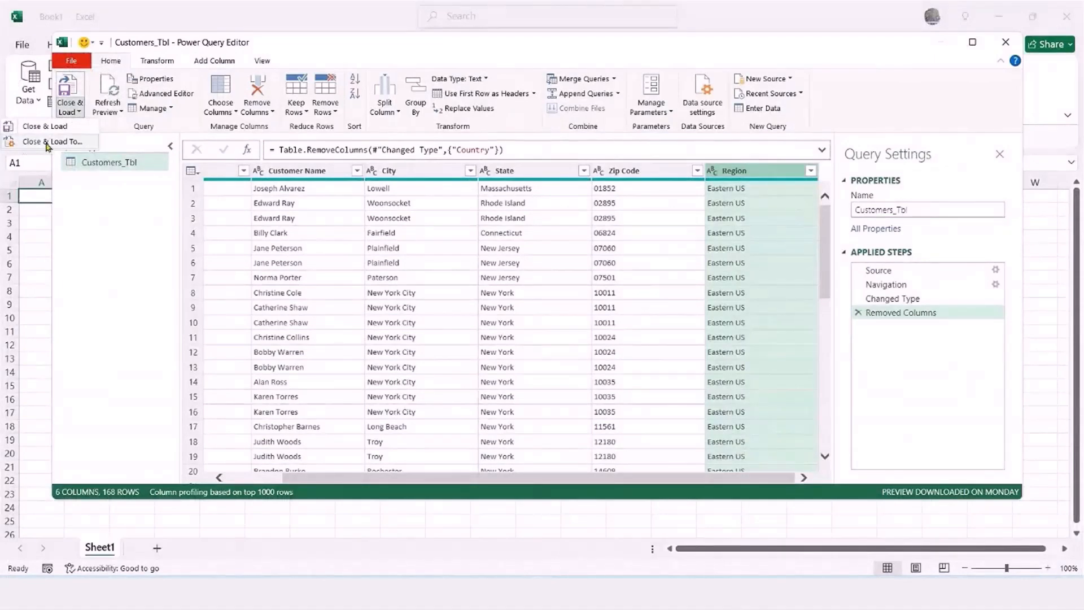
pyautogui.click(44, 142)
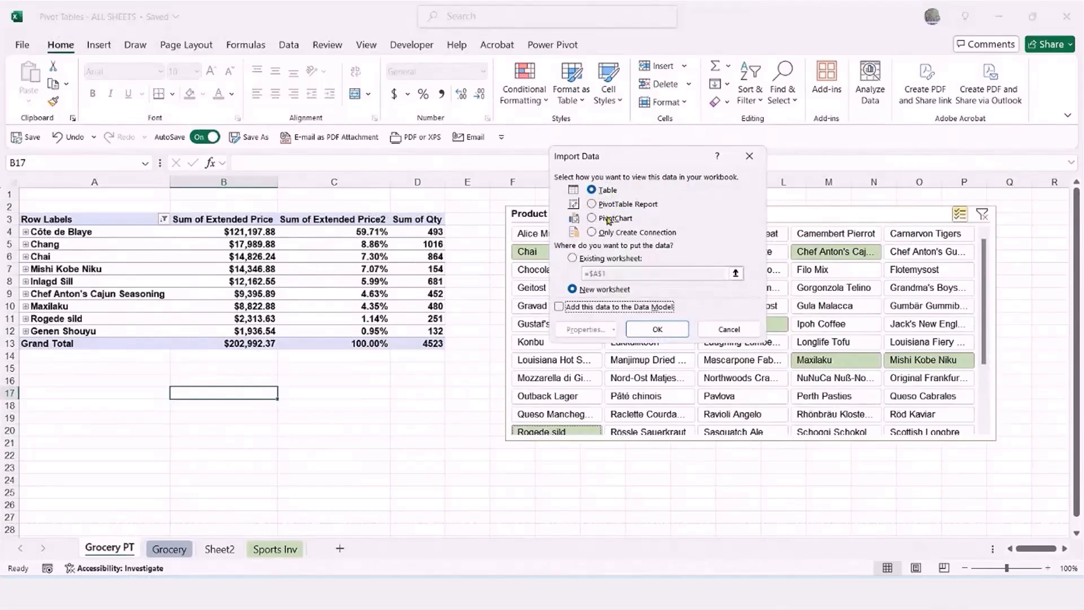
pyautogui.click(592, 233)
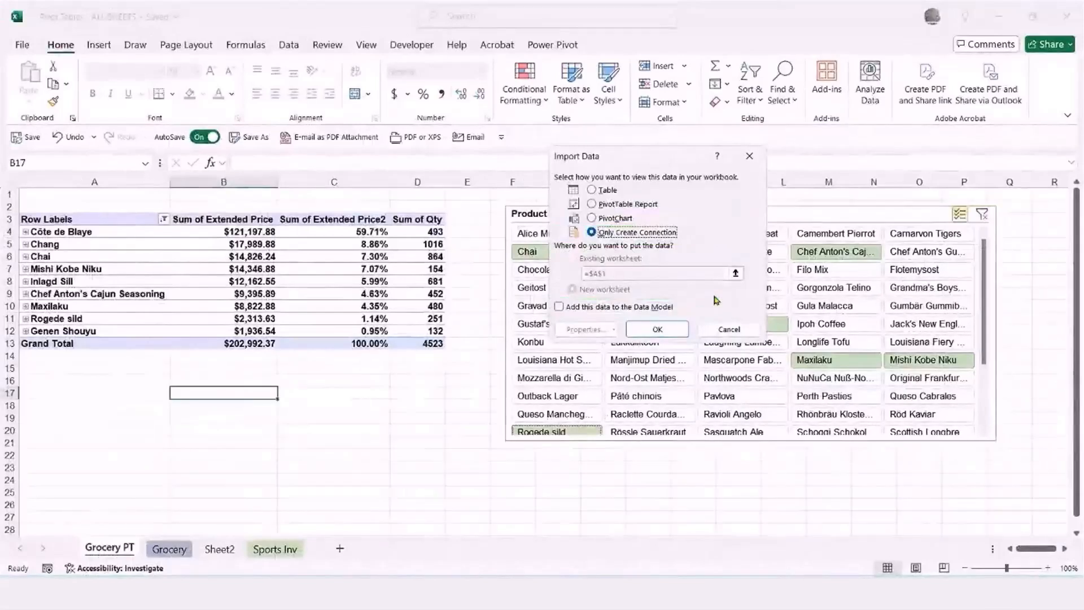
pyautogui.click(558, 308)
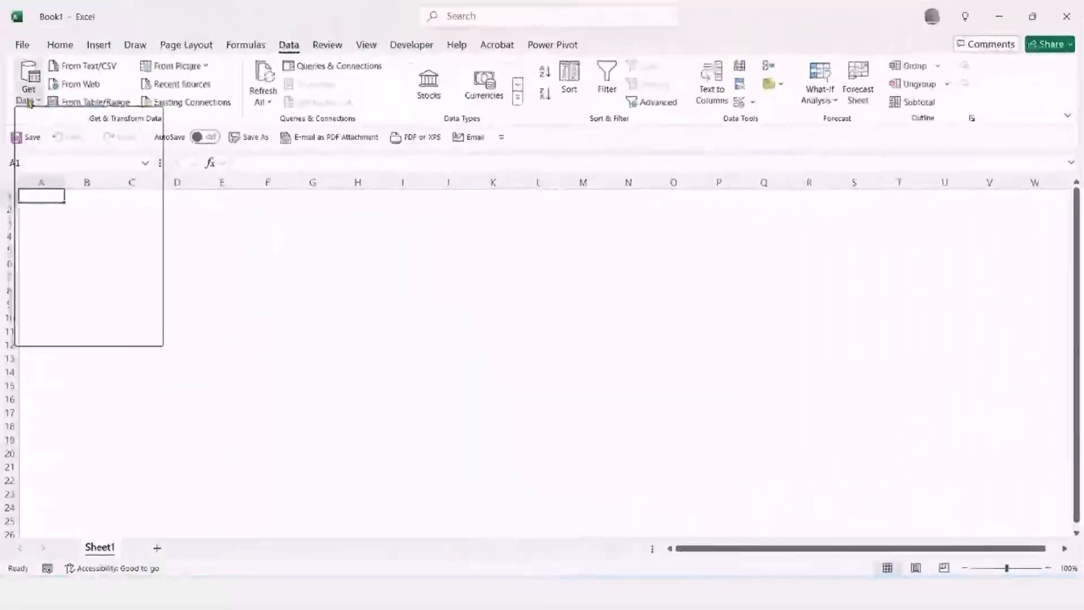
# Import the Customers workbook again, select Customers_Tbl and open it for transformation in the Power Query Editor.
pyautogui.moveTo(63, 133)
pyautogui.click(226, 120)
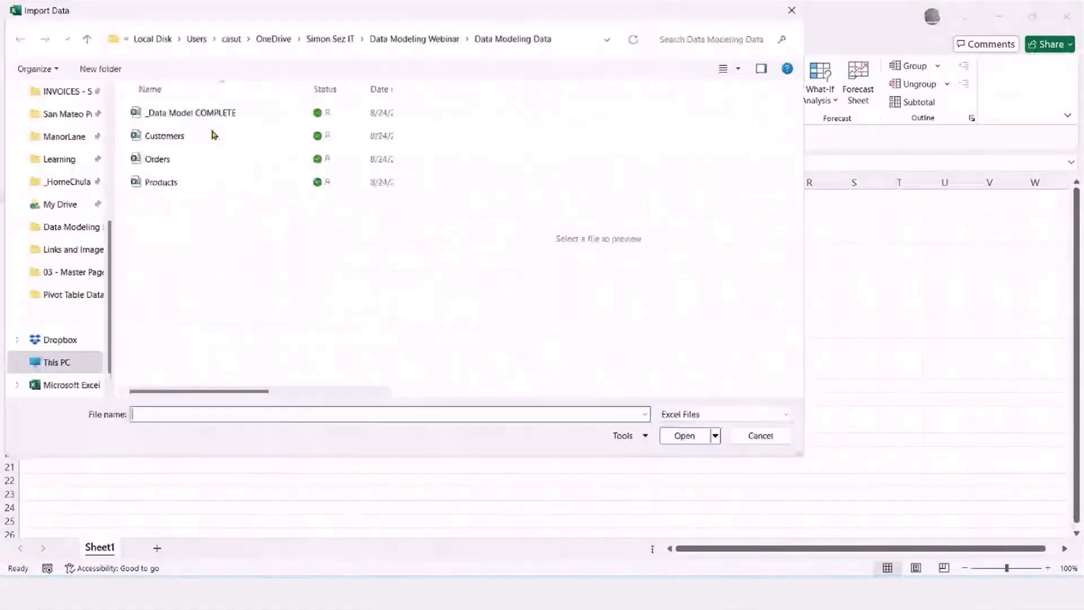
pyautogui.doubleClick(179, 142)
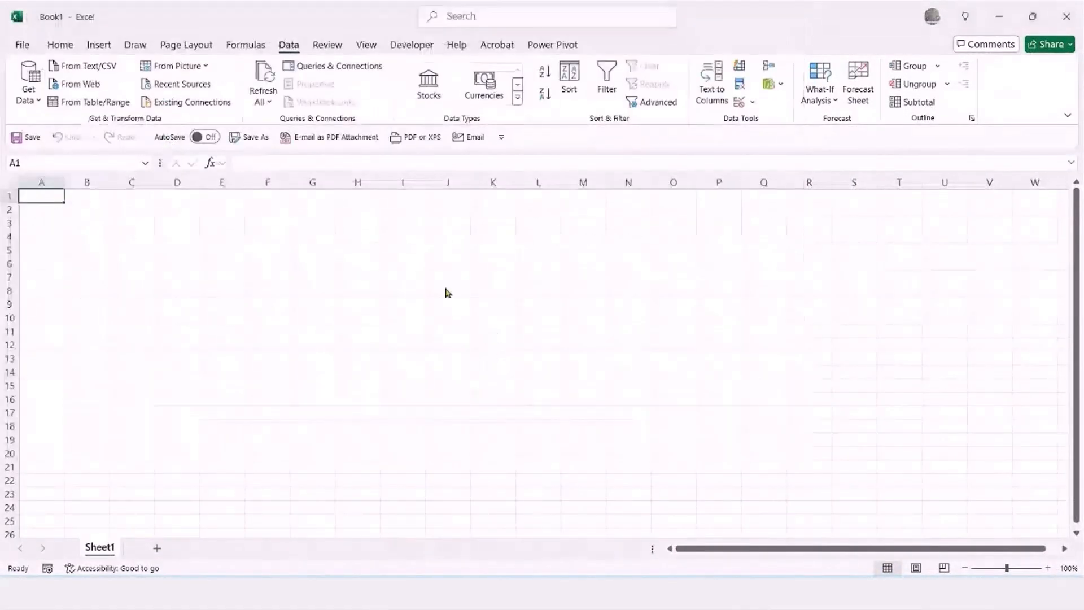
pyautogui.click(331, 178)
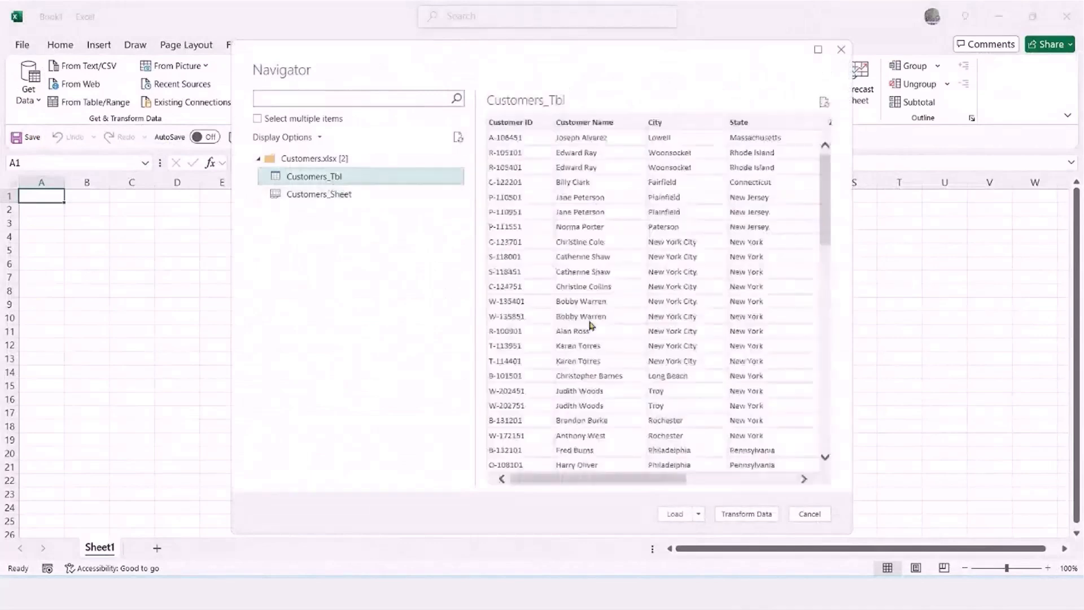
pyautogui.click(728, 514)
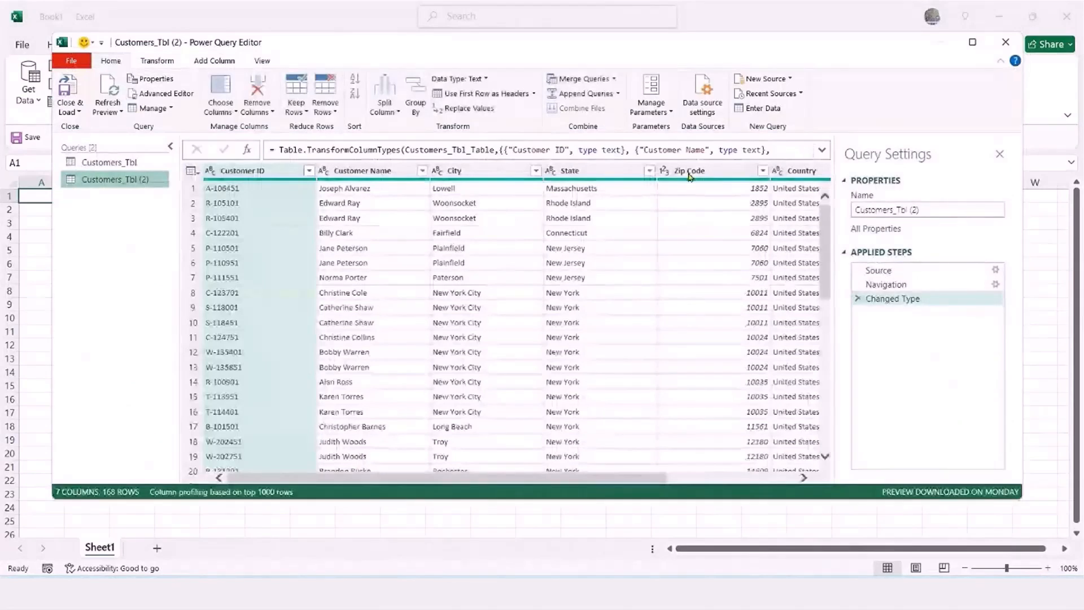
# Change the Zip Code column's data type to Text, replacing the current conversion, and remove the Country column.
pyautogui.click(665, 172)
pyautogui.click(665, 175)
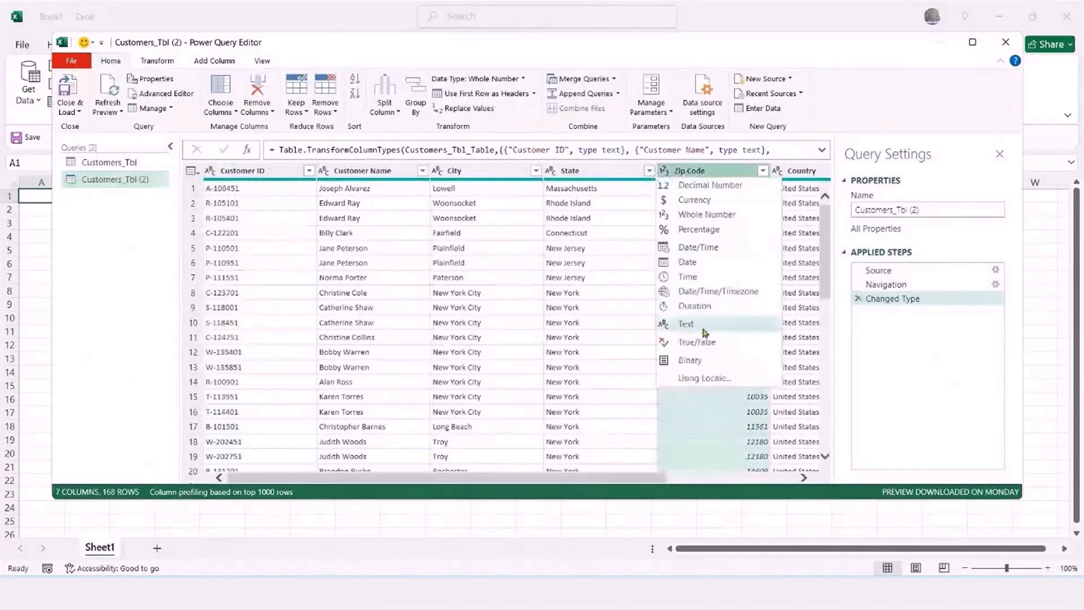
pyautogui.click(686, 322)
pyautogui.click(533, 331)
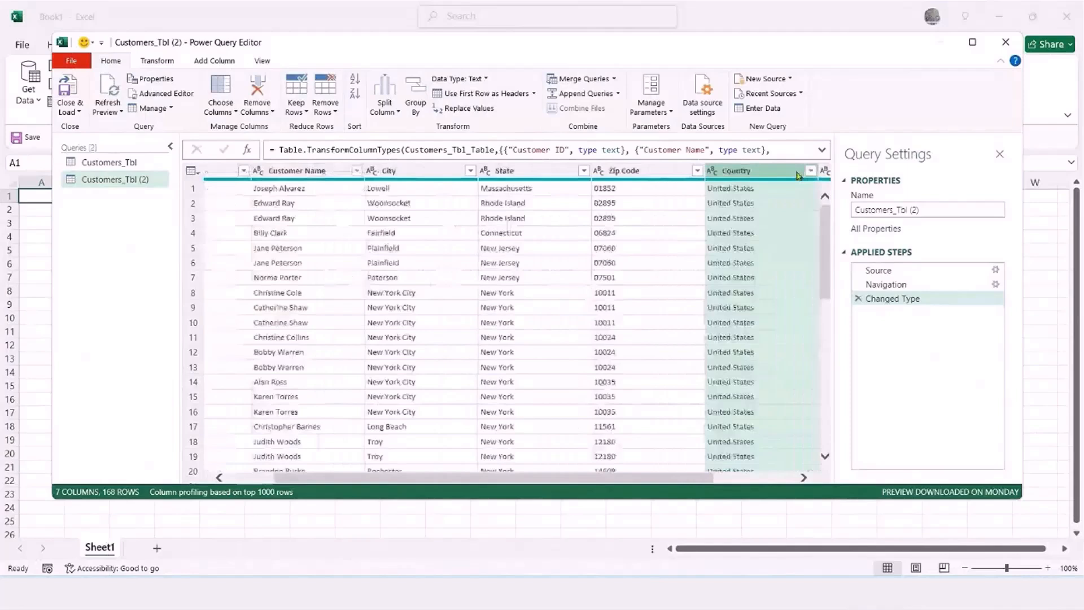
pyautogui.rightClick(735, 176)
pyautogui.click(769, 202)
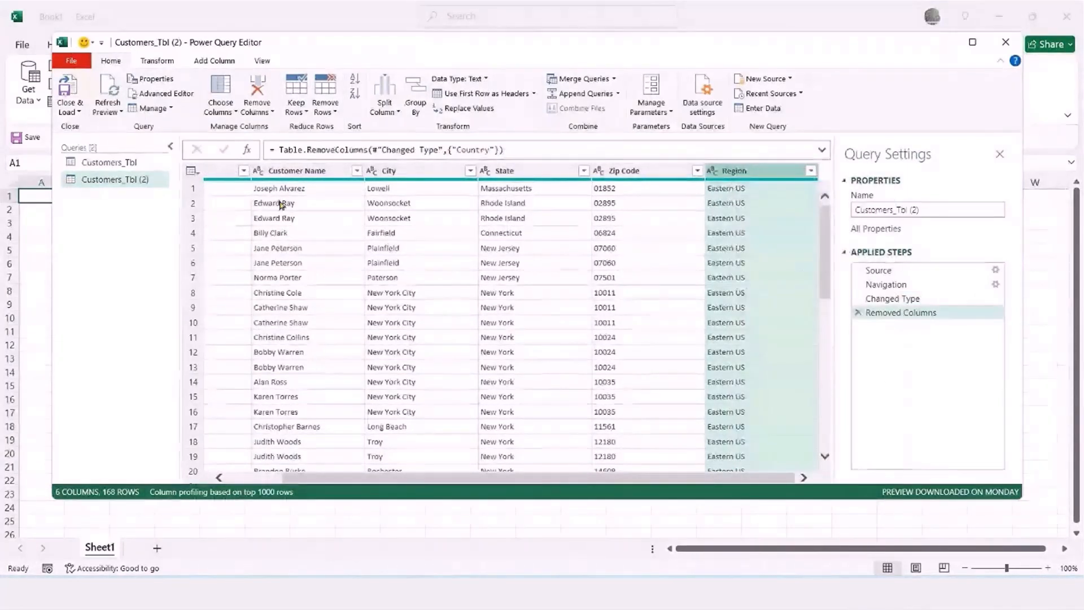
# Close the customers query and load it as a connection only, adding its data to the Data Model.
pyautogui.click(70, 111)
pyautogui.click(51, 145)
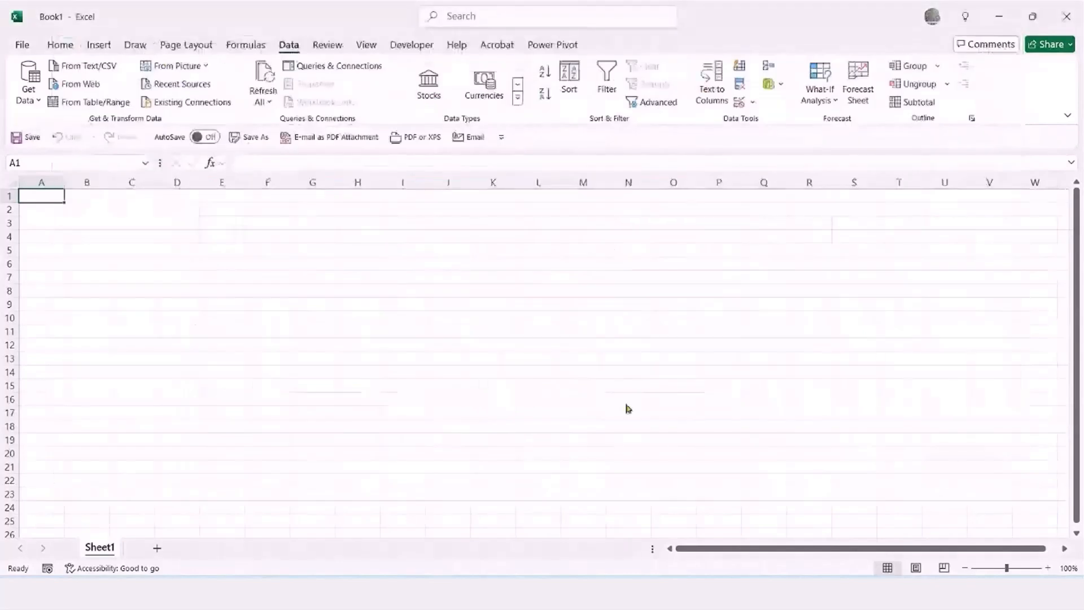
pyautogui.click(593, 233)
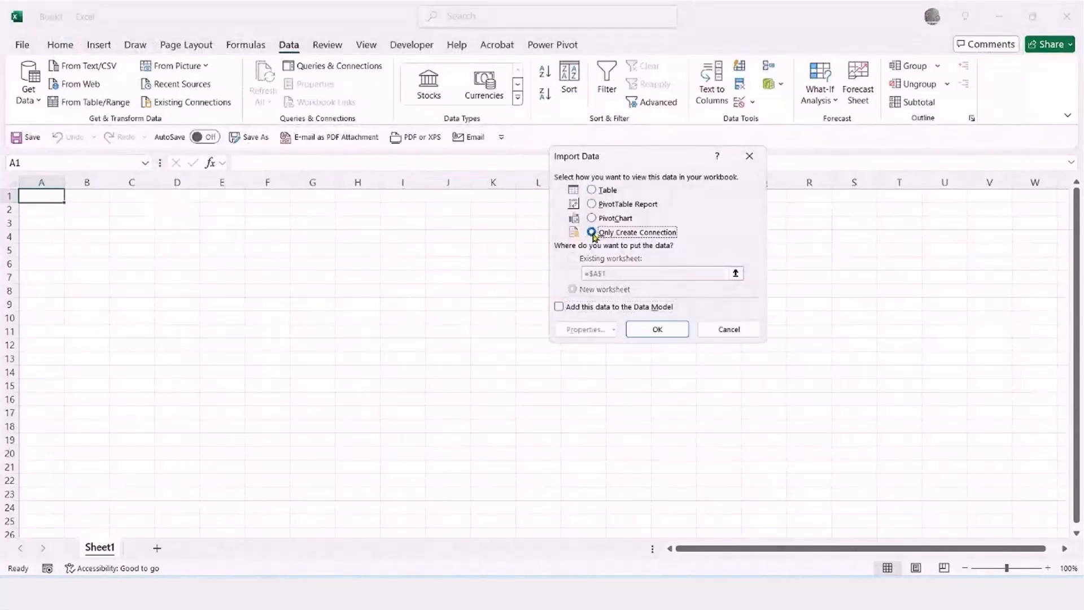
pyautogui.click(559, 307)
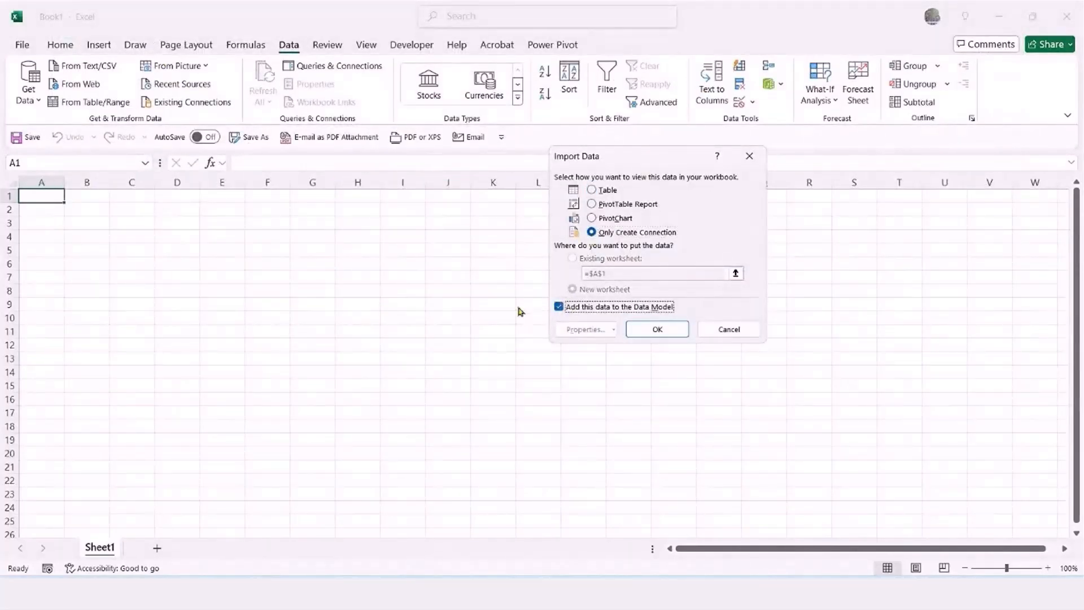
pyautogui.click(657, 331)
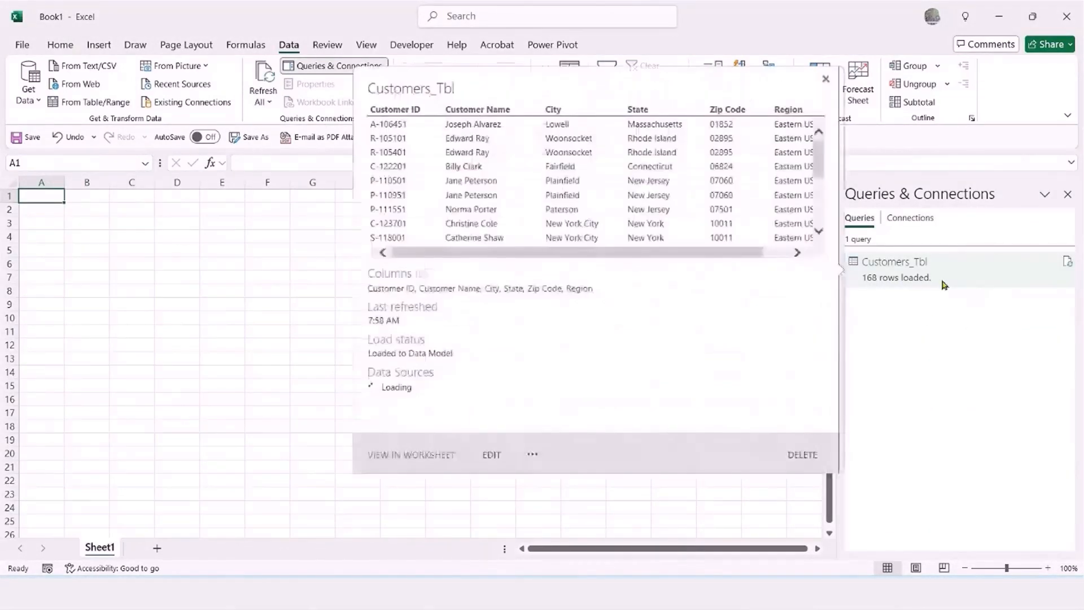
# Import the Orders workbook, select Orders_Tbl and open it for transformation in the Power Query Editor.
pyautogui.click(26, 99)
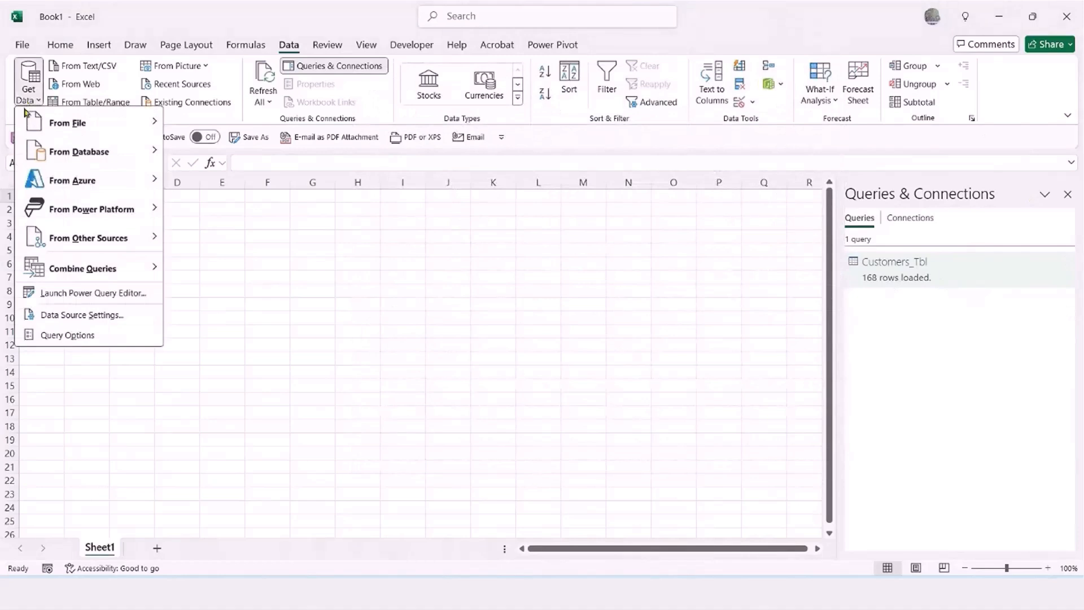
pyautogui.moveTo(85, 123)
pyautogui.click(237, 125)
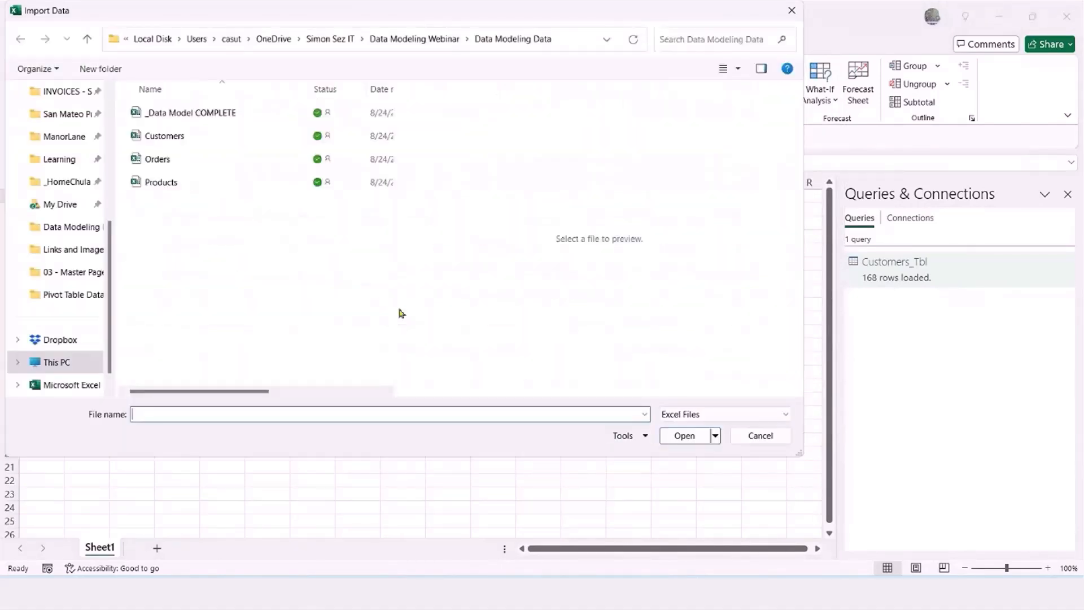
pyautogui.doubleClick(148, 159)
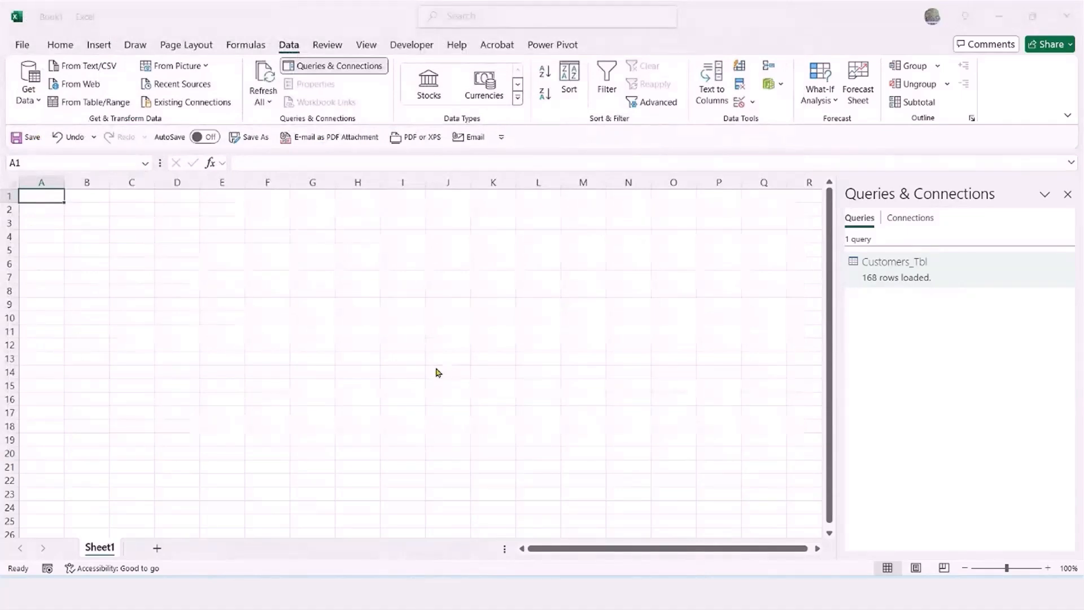
pyautogui.click(309, 178)
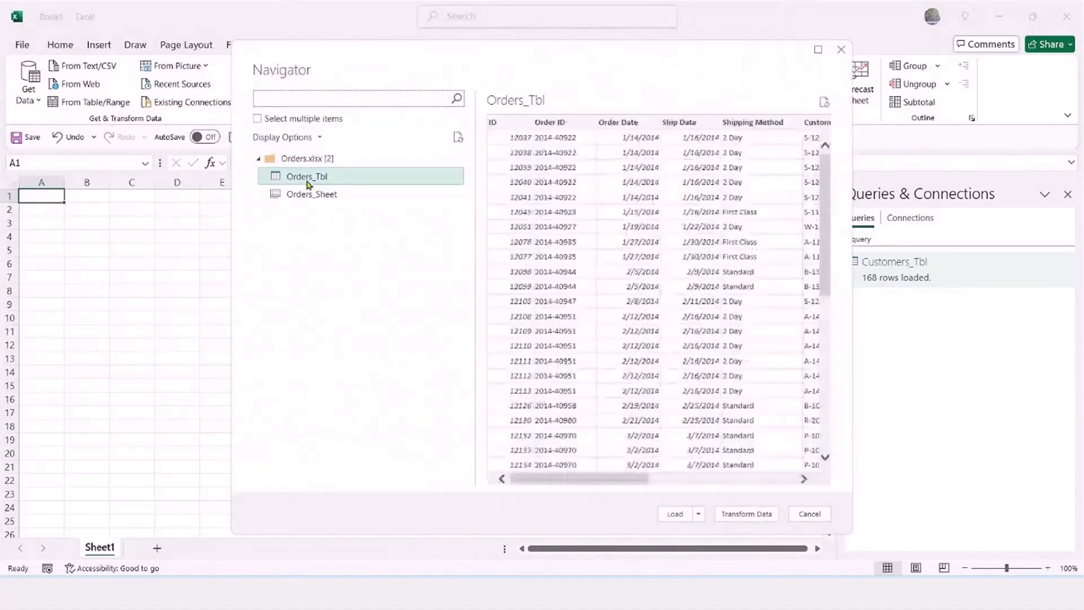
pyautogui.moveTo(641, 479)
pyautogui.mouseDown()
pyautogui.moveTo(791, 489)
pyautogui.moveTo(649, 485)
pyautogui.mouseUp()
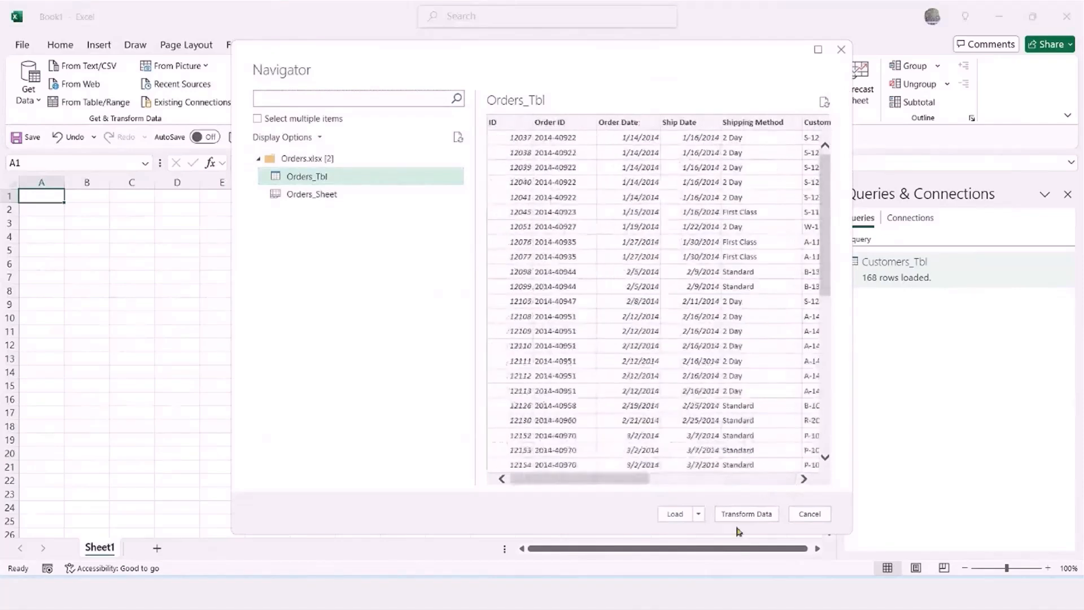
pyautogui.click(750, 513)
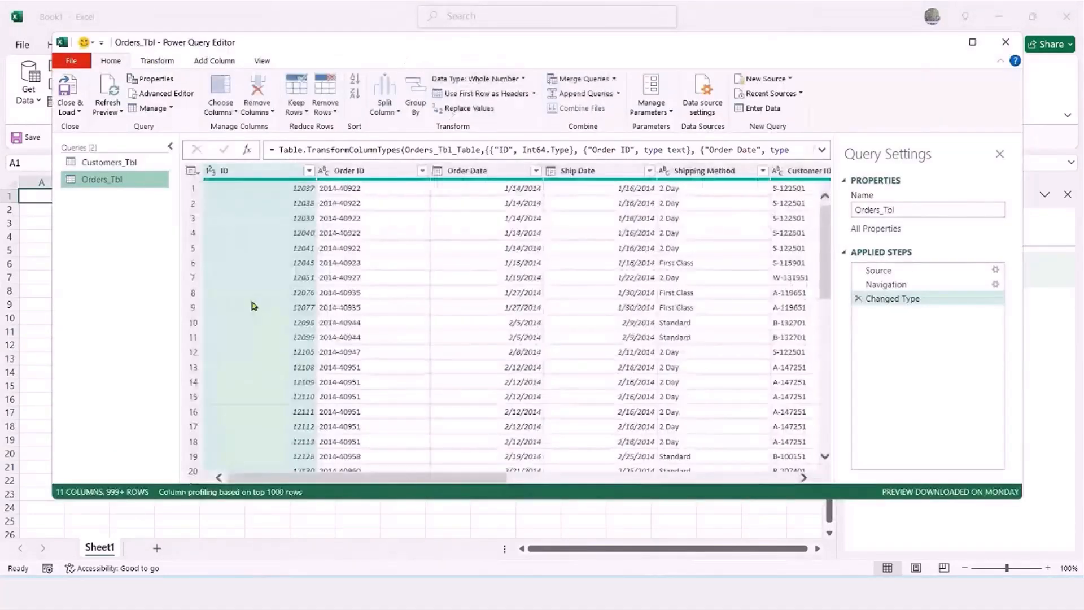
# Change the data type of the Shipping Cost and Profit columns to Currency, replacing the current conversions.
pyautogui.moveTo(474, 481); pyautogui.dragTo(783, 487)
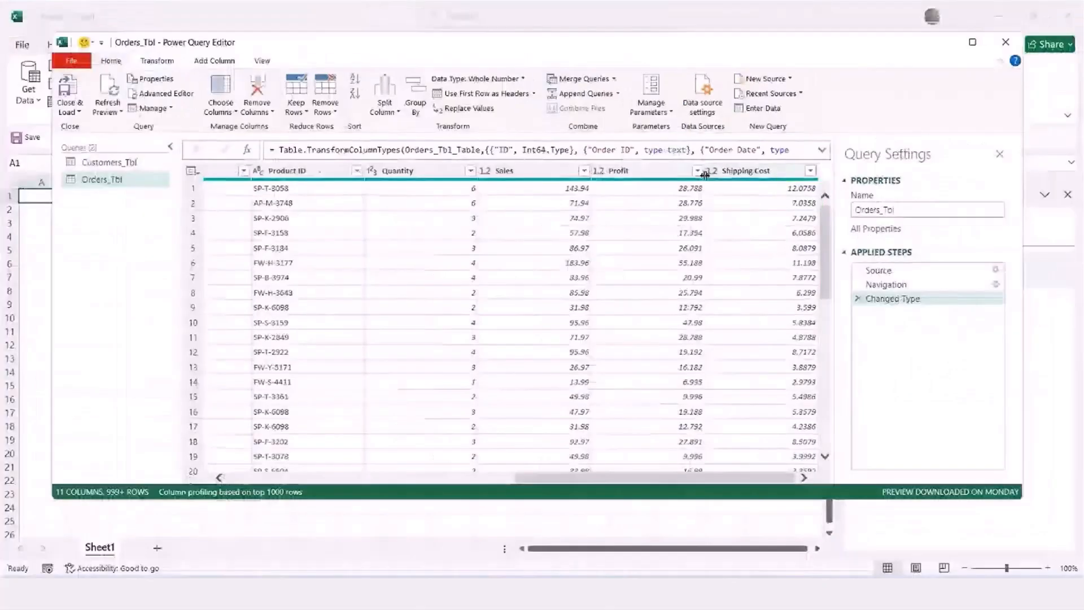
pyautogui.click(643, 165)
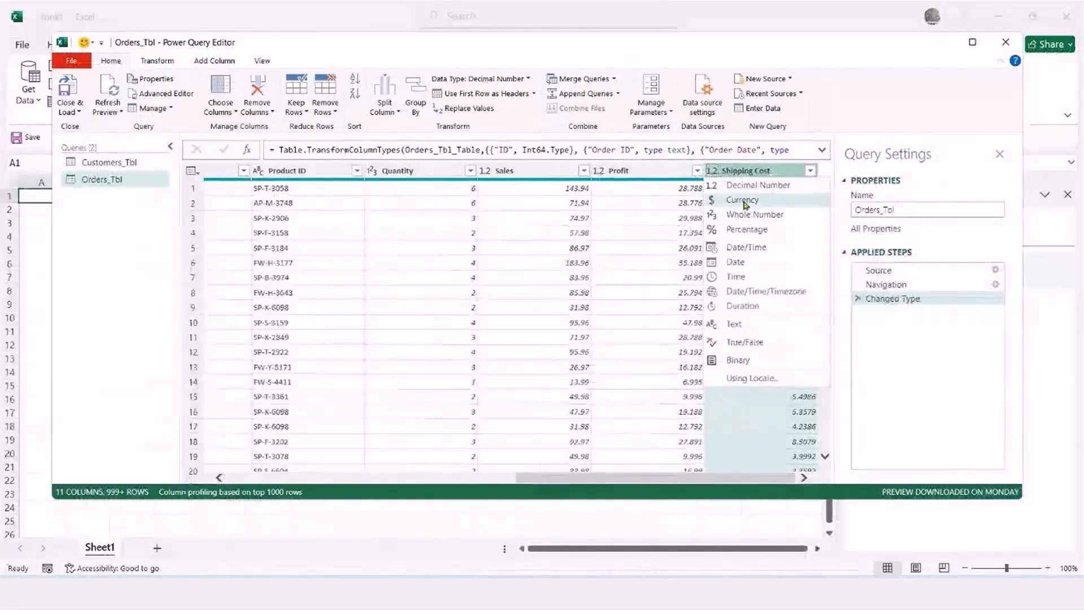
pyautogui.click(772, 201)
pyautogui.click(552, 332)
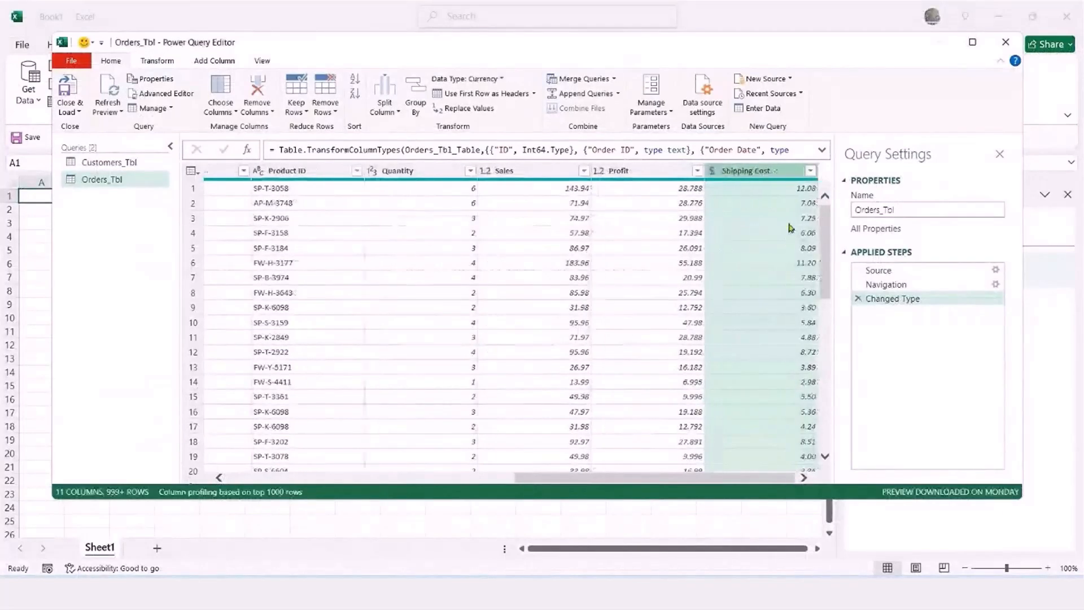
pyautogui.click(600, 173)
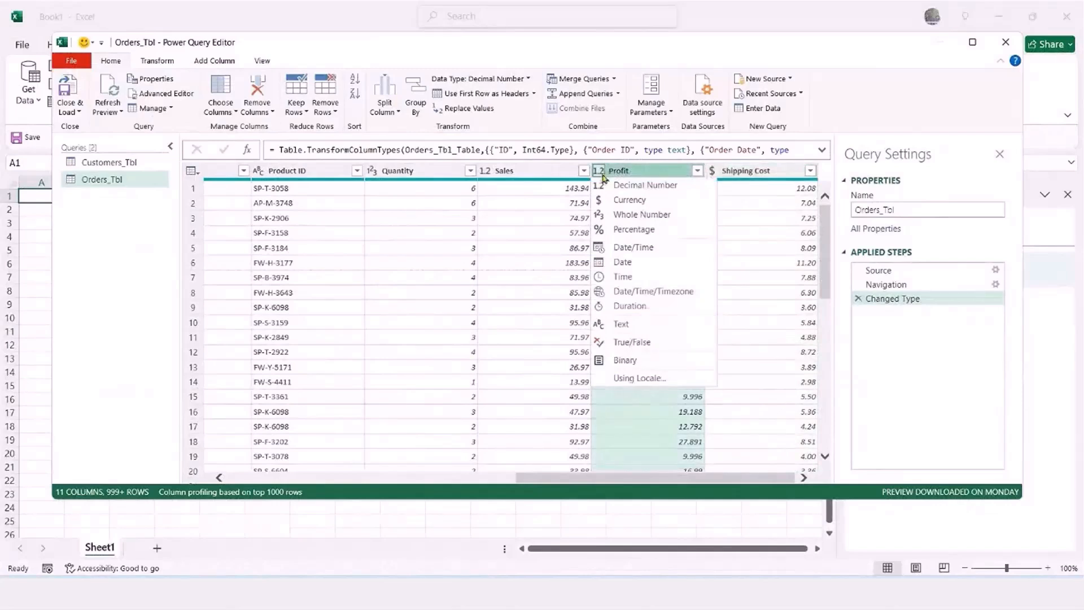
pyautogui.click(619, 200)
pyautogui.click(545, 333)
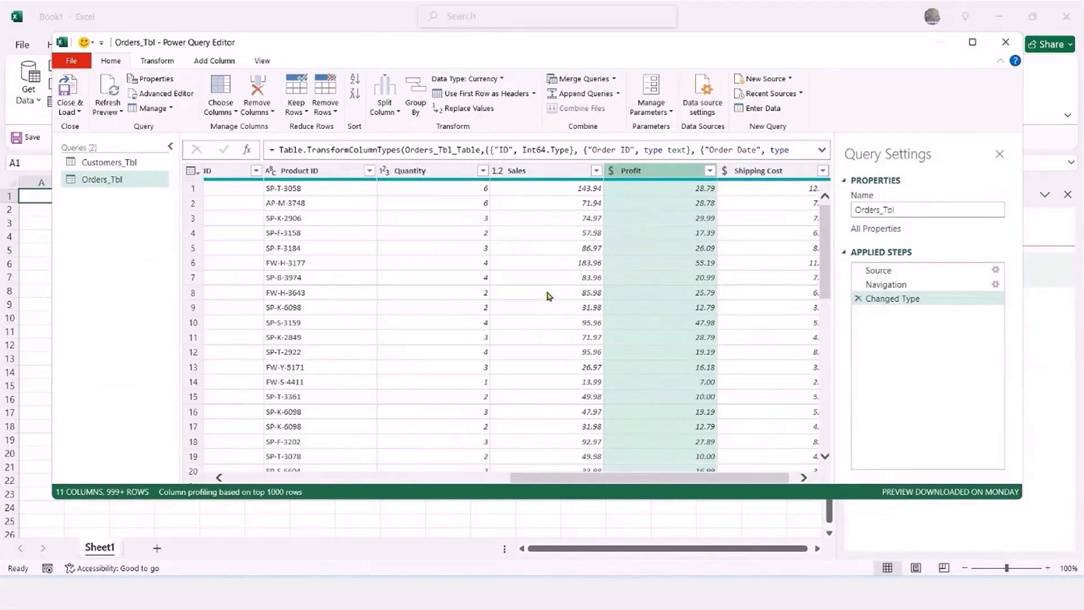
# Close the Orders_Tbl query and load it as a connection only, adding its data to the Data Model.
pyautogui.click(68, 109)
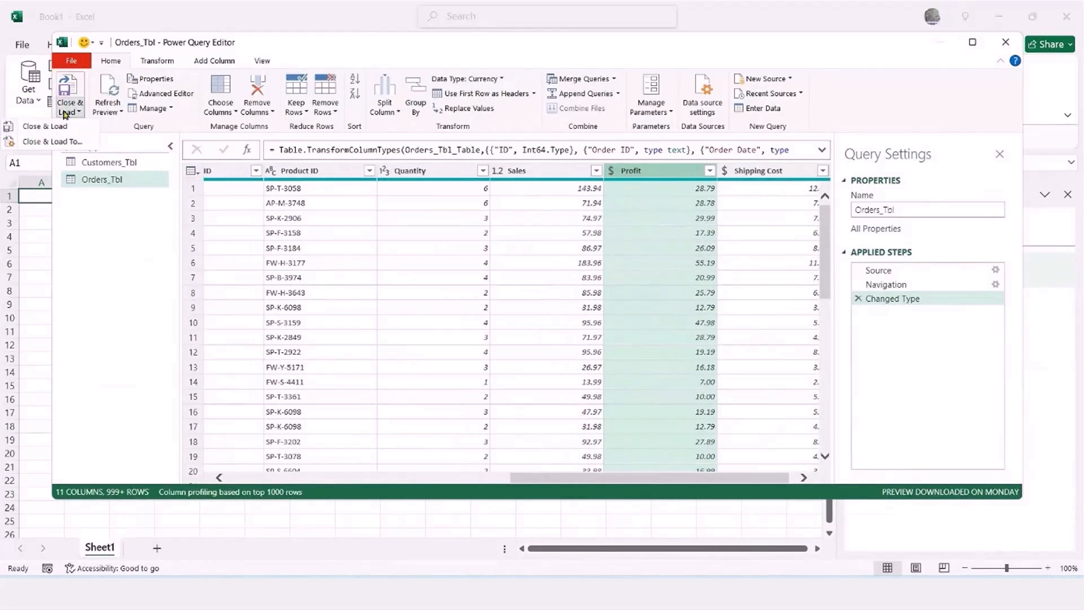
pyautogui.click(46, 142)
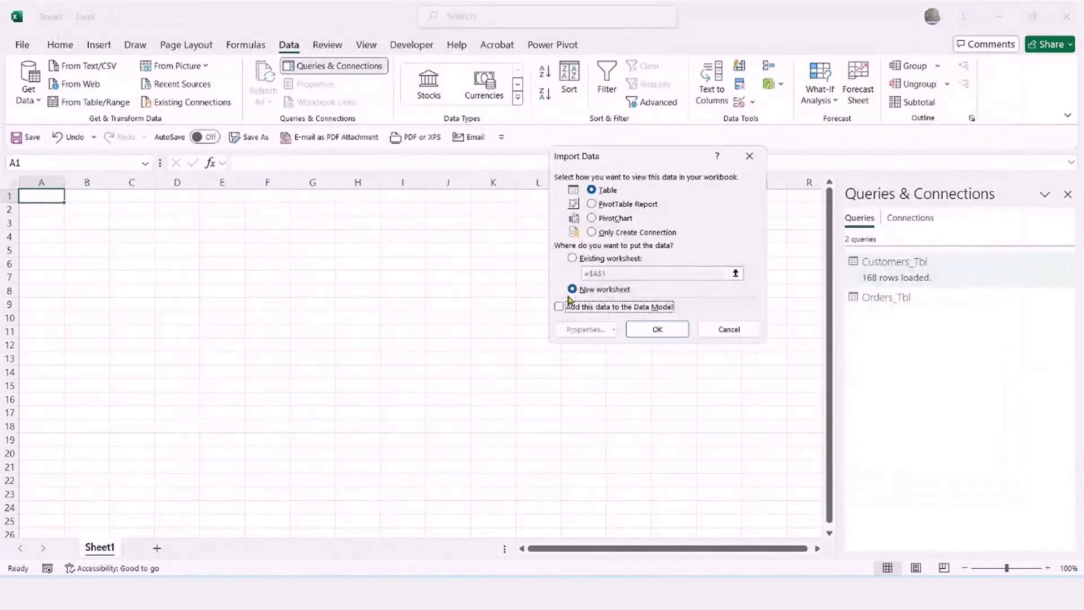
pyautogui.click(591, 232)
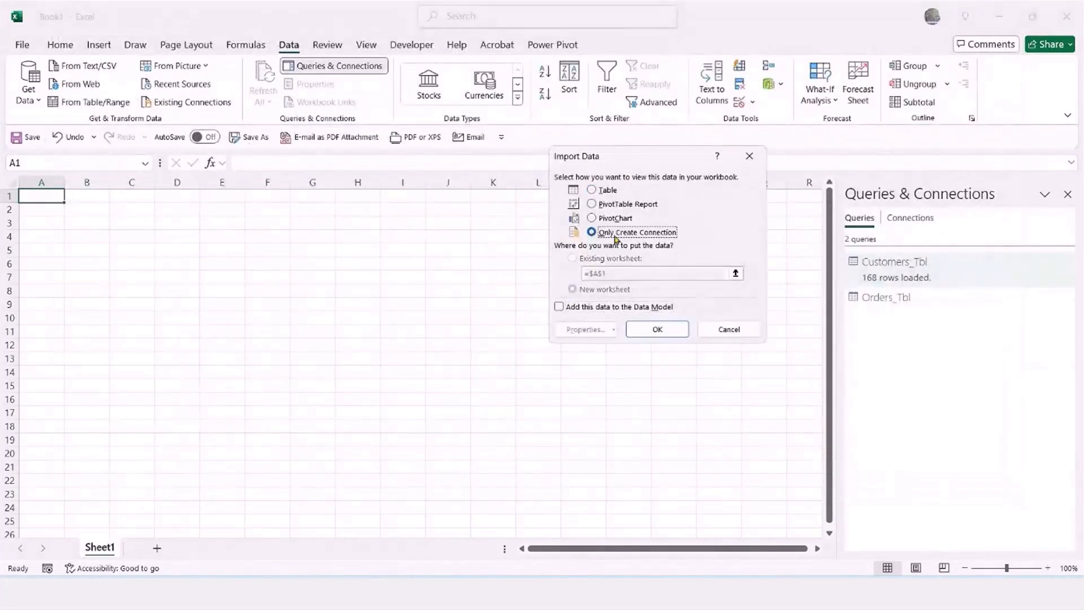
pyautogui.click(560, 308)
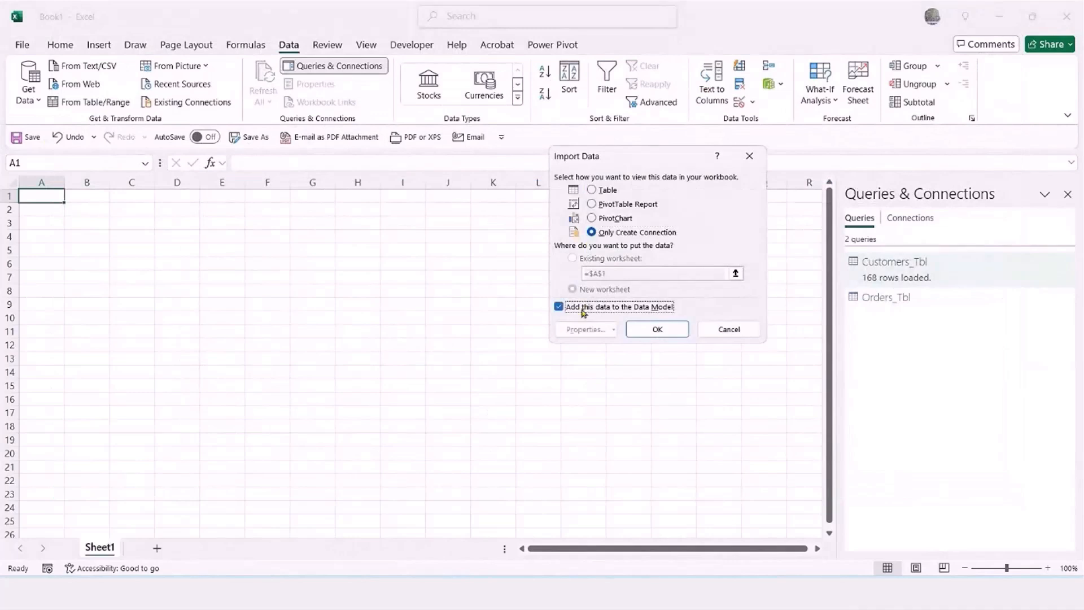
pyautogui.click(657, 332)
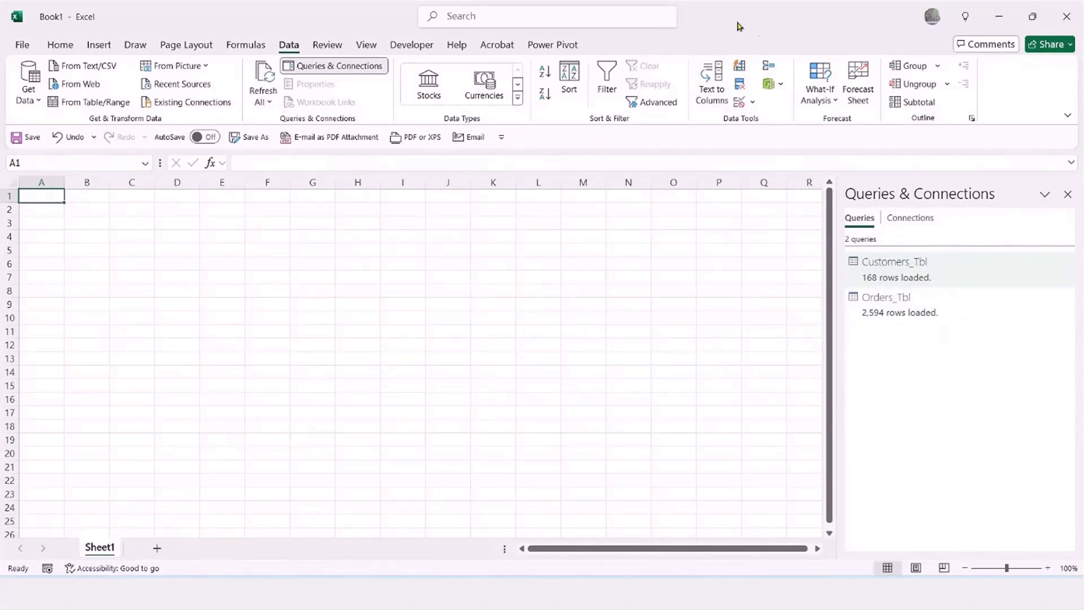
# Start importing the Products workbook, select Products_Tbl and look over its columns in the preview.
pyautogui.click(25, 106)
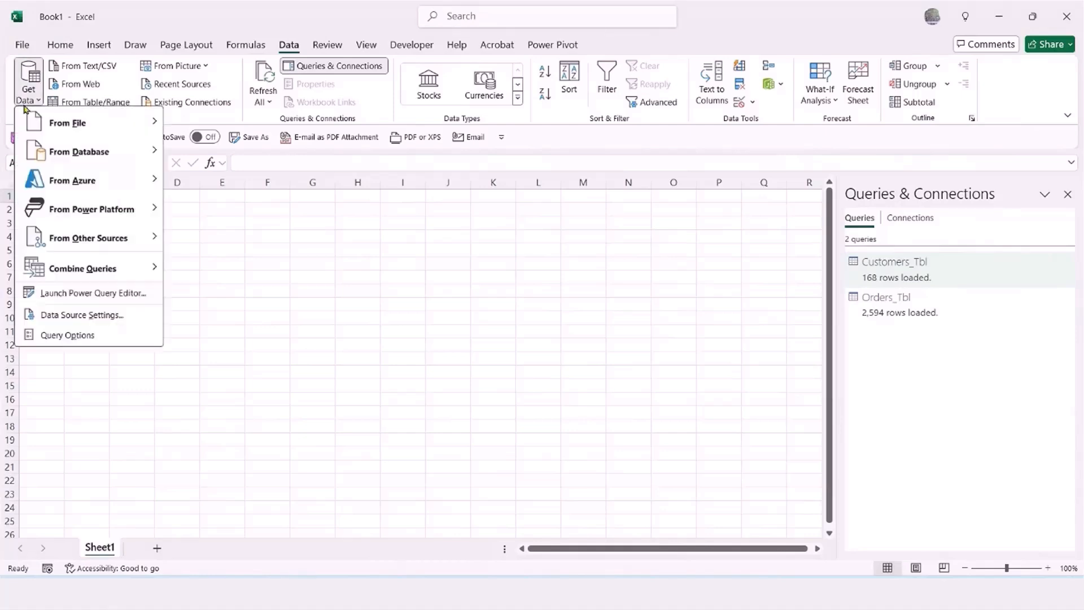
pyautogui.moveTo(68, 123)
pyautogui.click(238, 122)
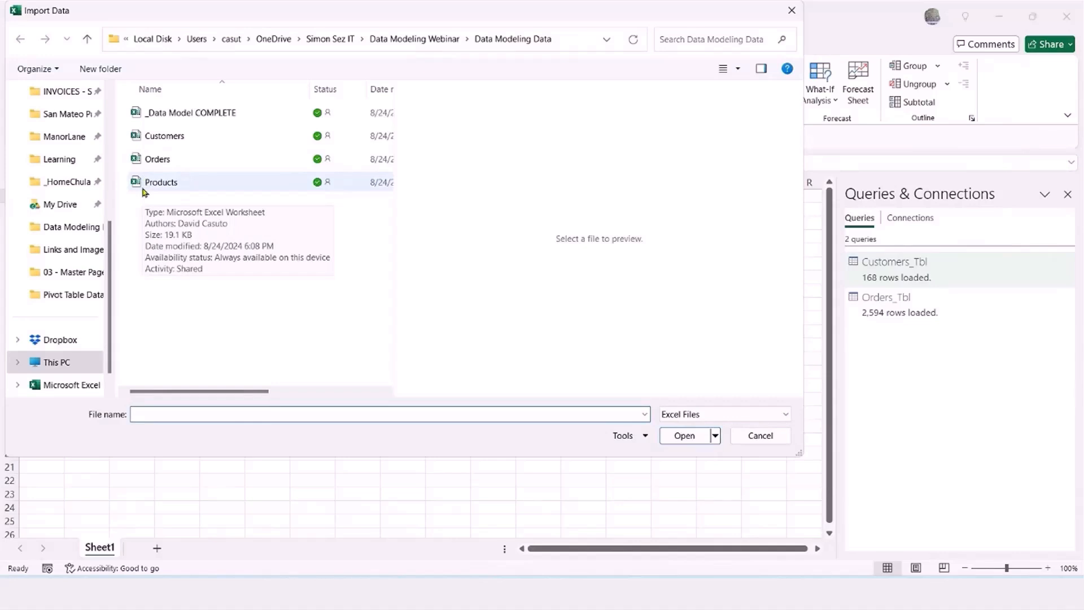
pyautogui.doubleClick(146, 184)
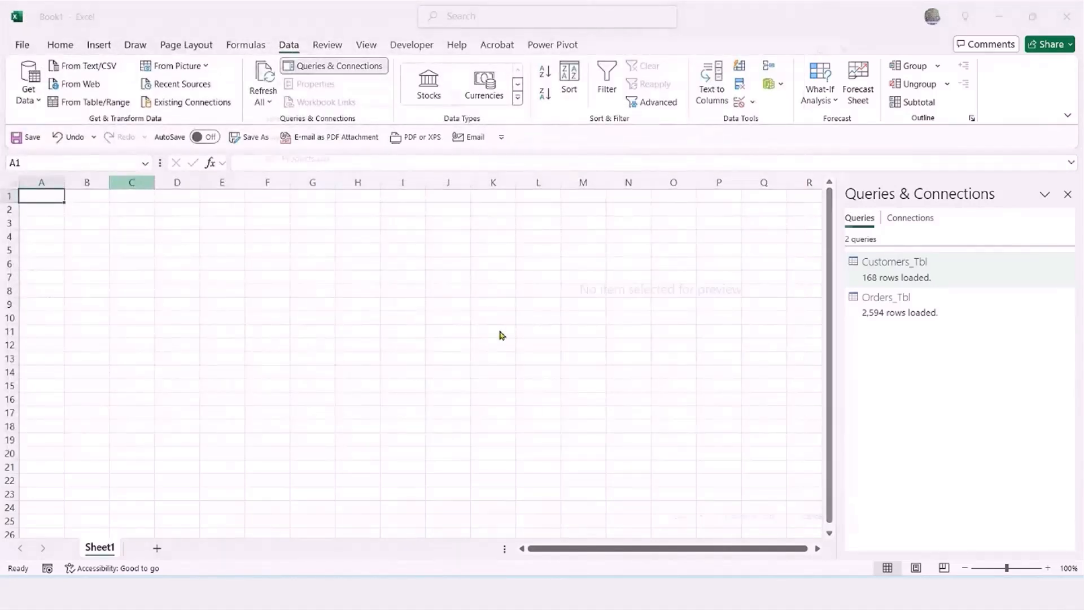
pyautogui.click(285, 180)
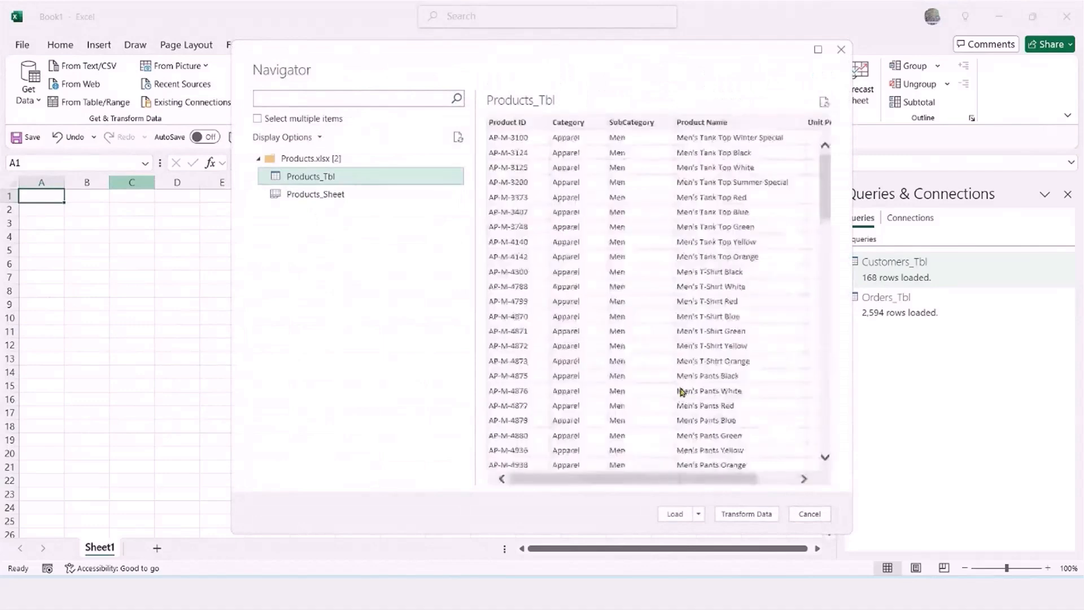
pyautogui.moveTo(672, 482); pyautogui.dragTo(591, 481)
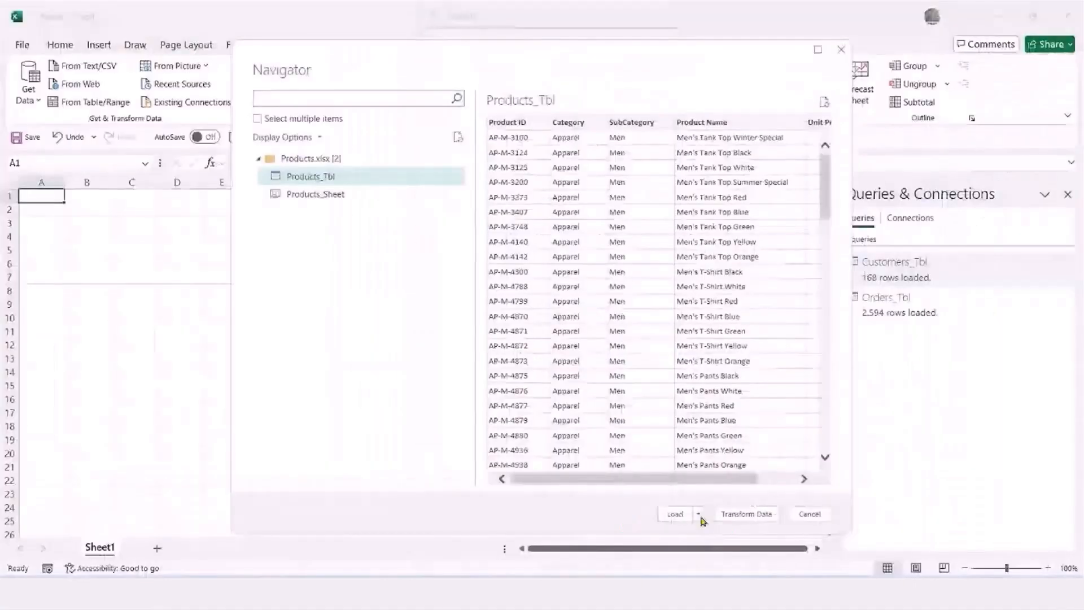
# Load Products_Tbl as a connection only and add its data to the Data Model.
pyautogui.click(725, 507)
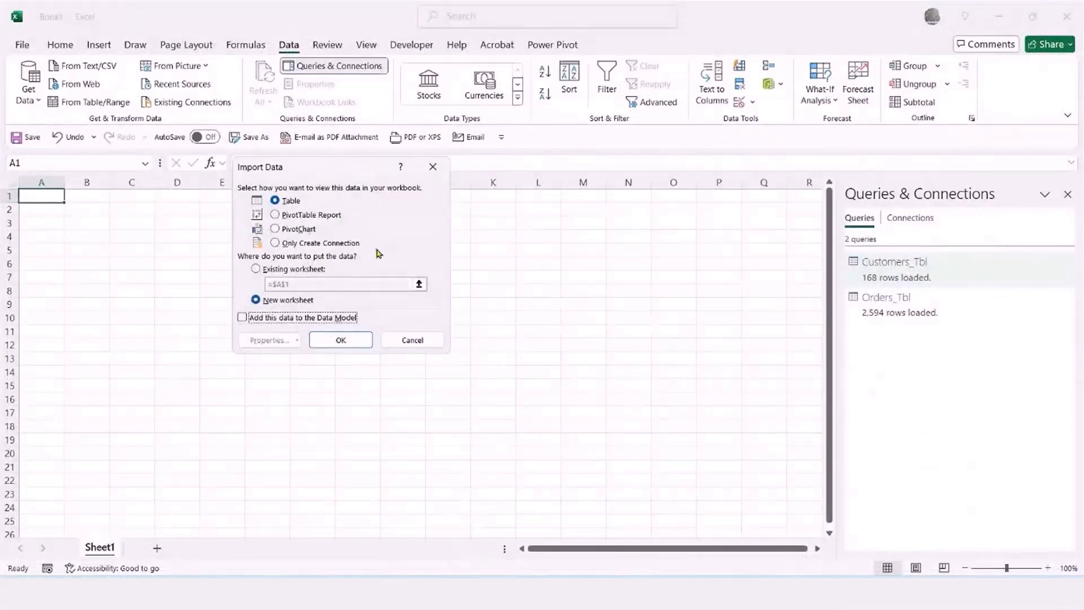
pyautogui.click(276, 245)
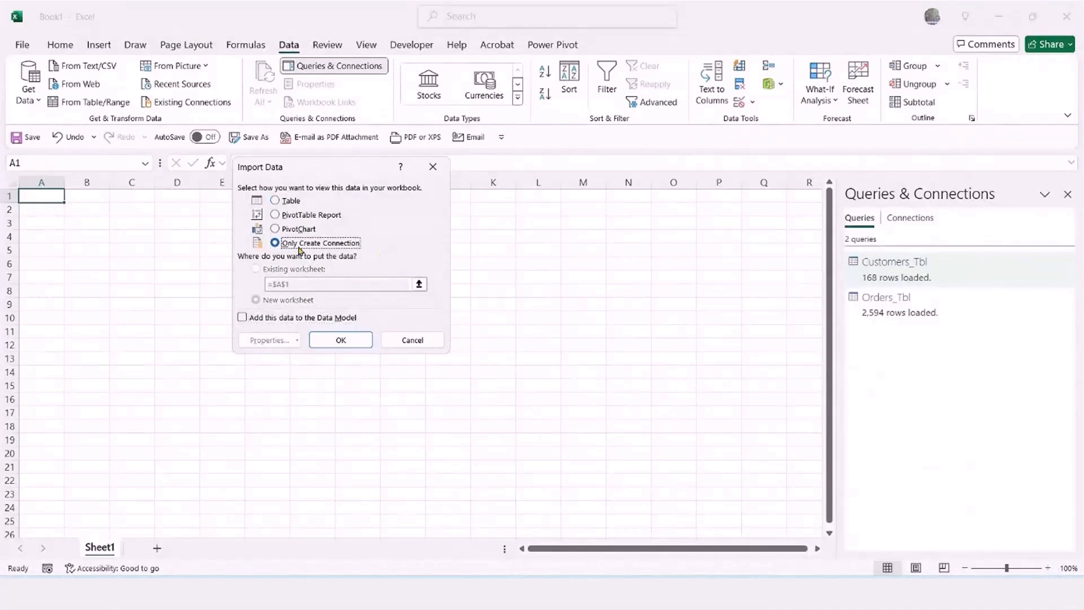
pyautogui.click(243, 317)
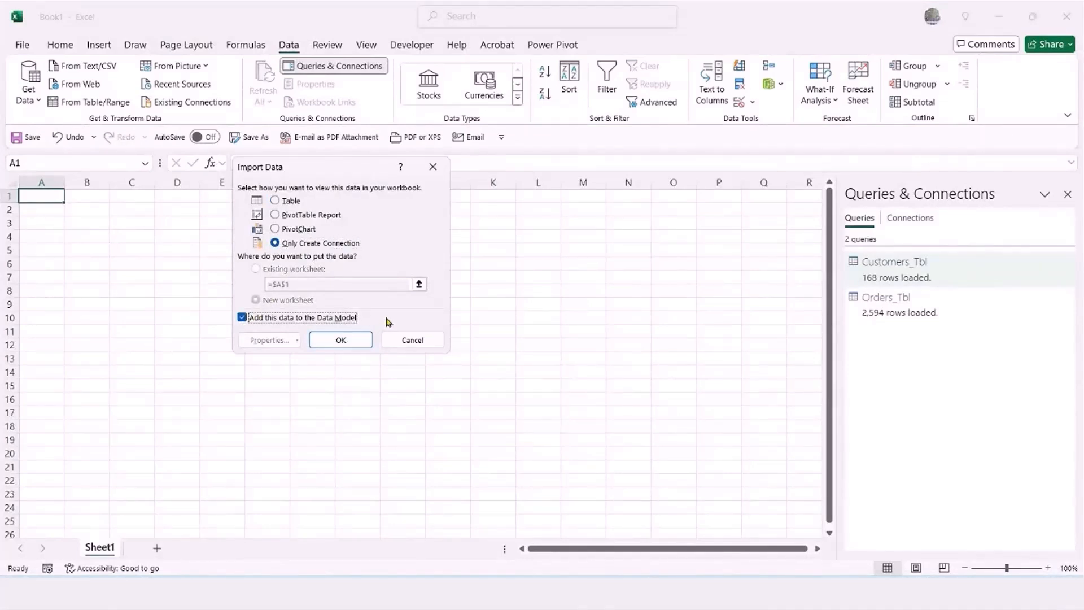
pyautogui.click(341, 339)
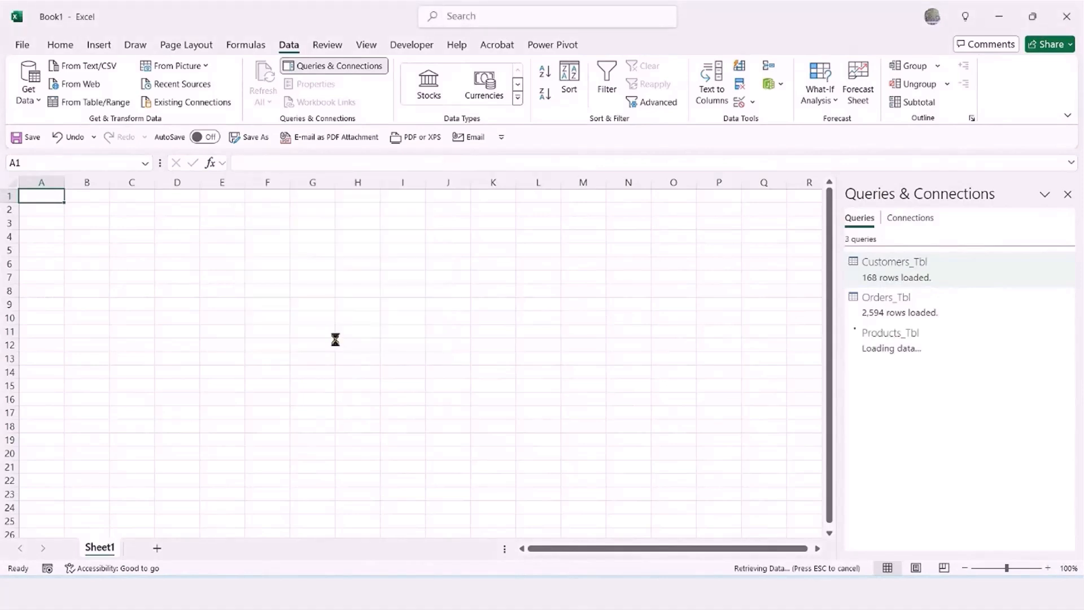
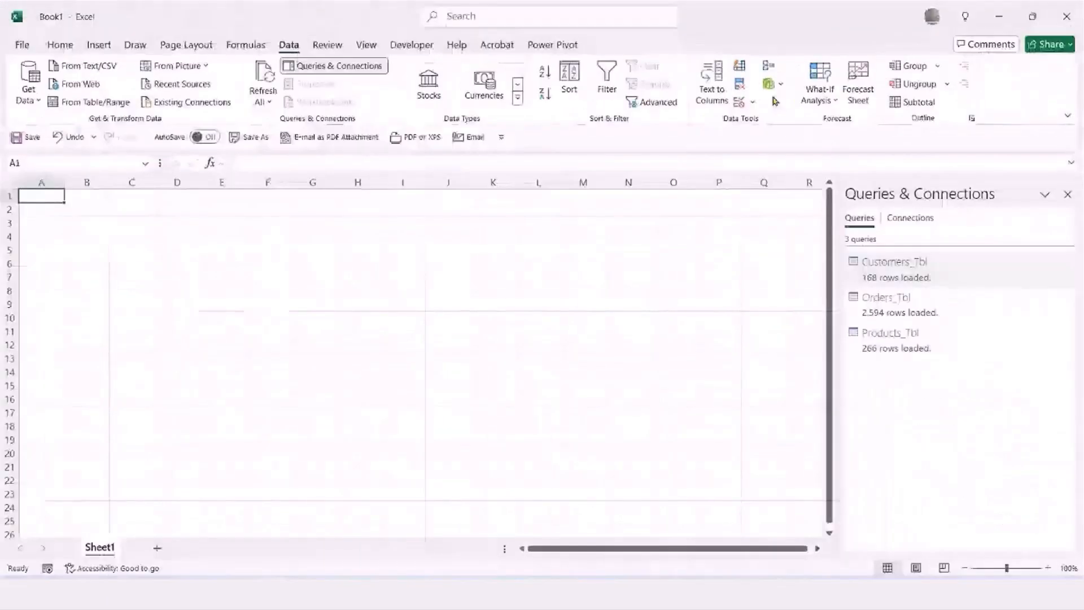
# Open the Data Model in Power Pivot and look through the Orders_Tbl, Products_Tbl and Customers_Tbl data.
pyautogui.click(780, 85)
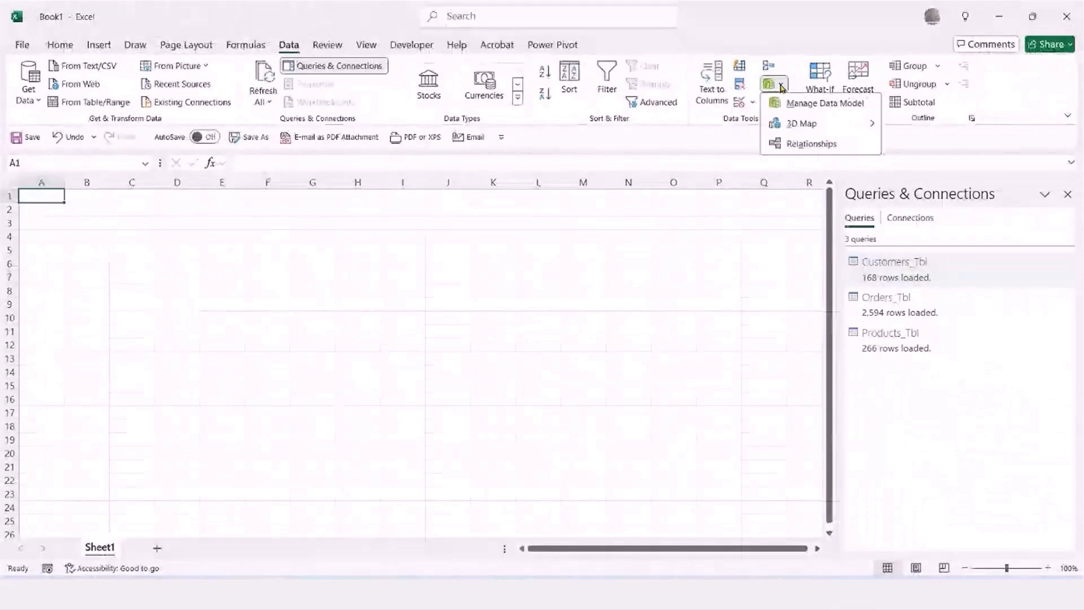
pyautogui.click(802, 107)
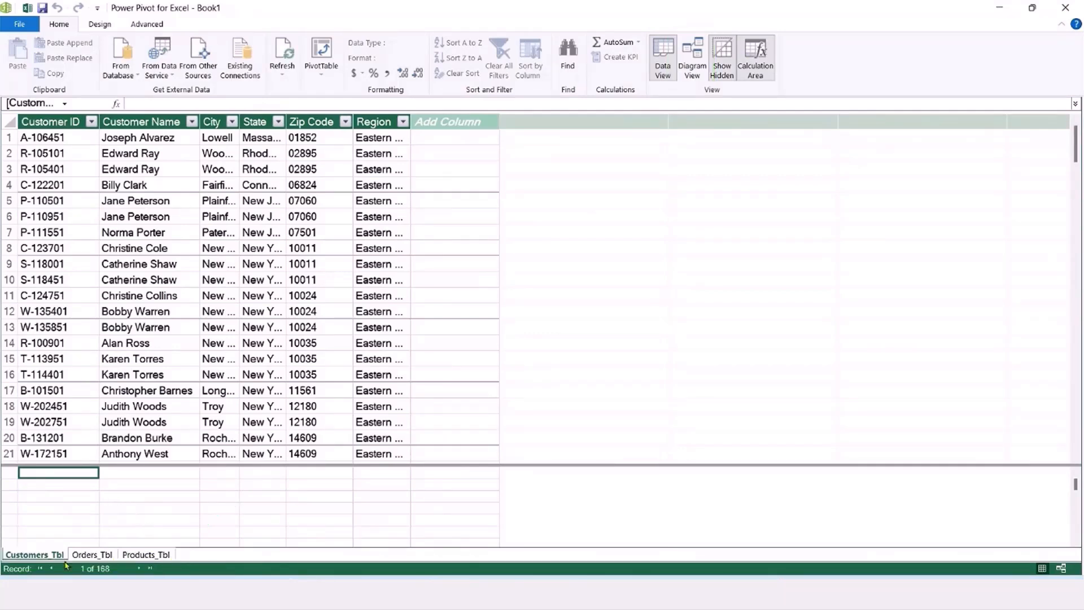
pyautogui.click(90, 554)
pyautogui.click(135, 555)
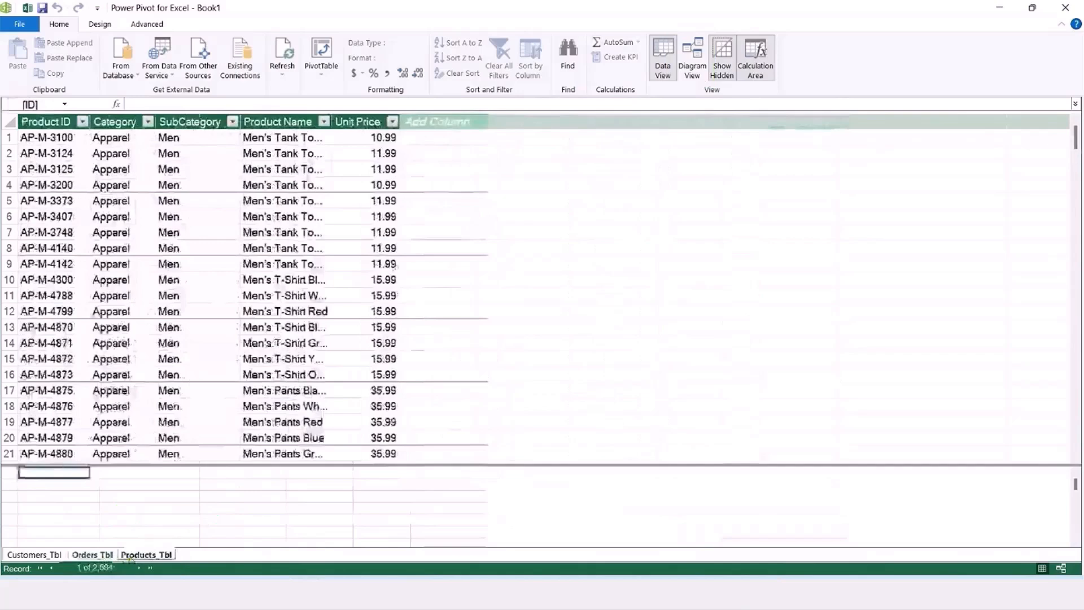
pyautogui.click(73, 555)
pyautogui.click(64, 556)
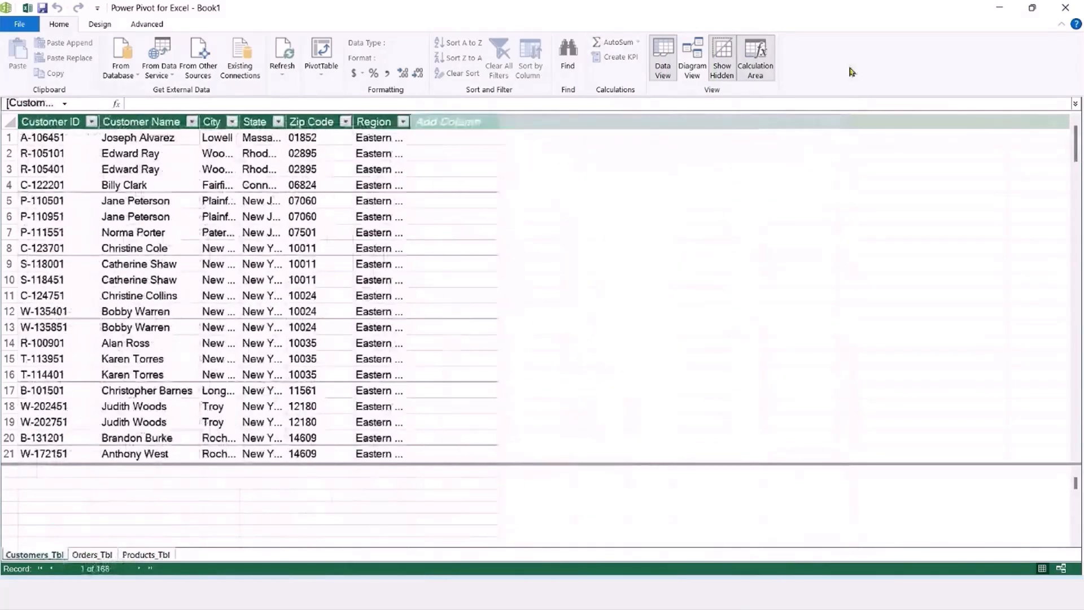
# Show the Data Model as a diagram, place Orders_Tbl below and between the other tables, and enlarge all three to fit their fields.
pyautogui.click(691, 62)
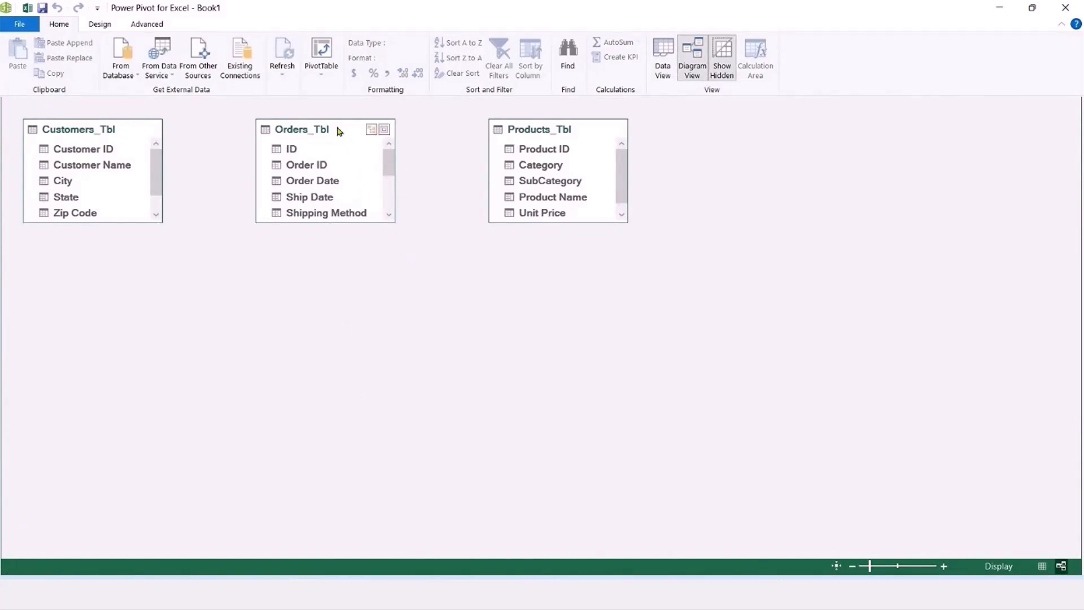
pyautogui.moveTo(339, 130); pyautogui.dragTo(331, 236)
pyautogui.moveTo(334, 326); pyautogui.dragTo(346, 468)
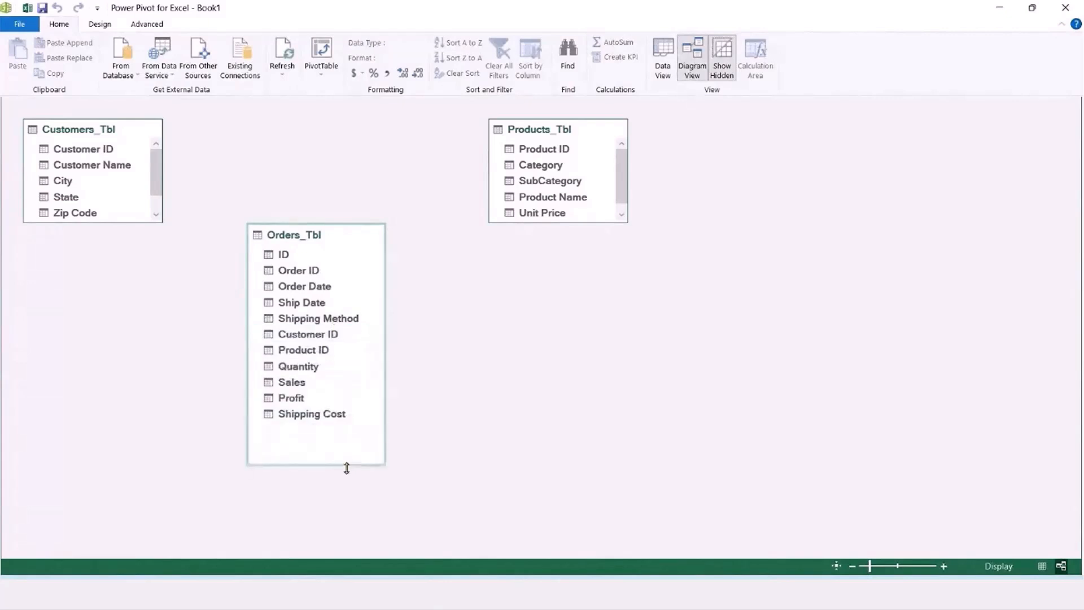
pyautogui.moveTo(123, 223); pyautogui.dragTo(128, 305)
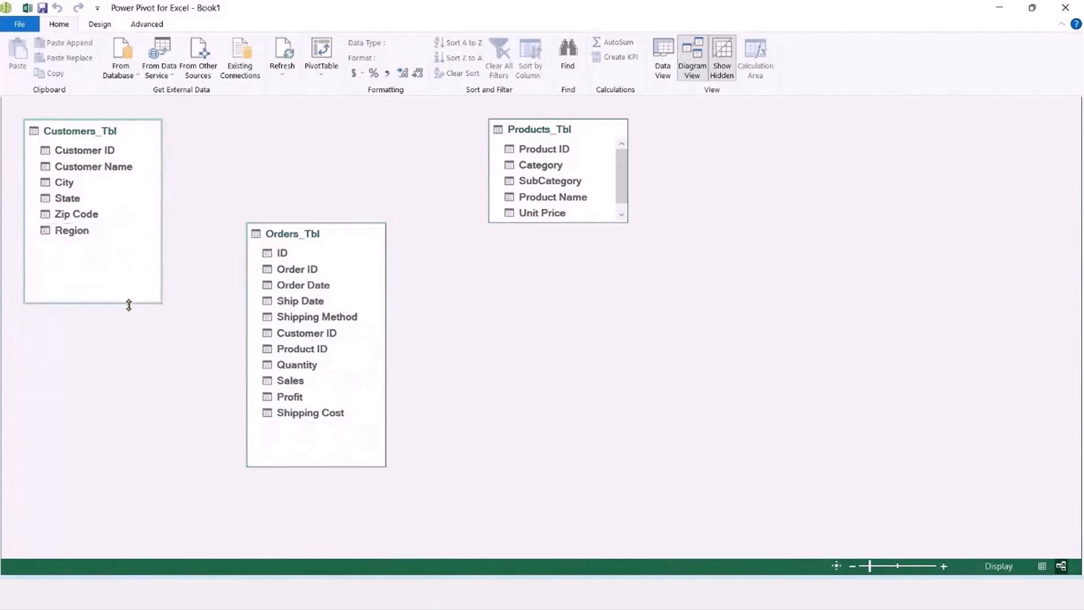
pyautogui.click(557, 220)
pyautogui.moveTo(558, 223); pyautogui.dragTo(559, 285)
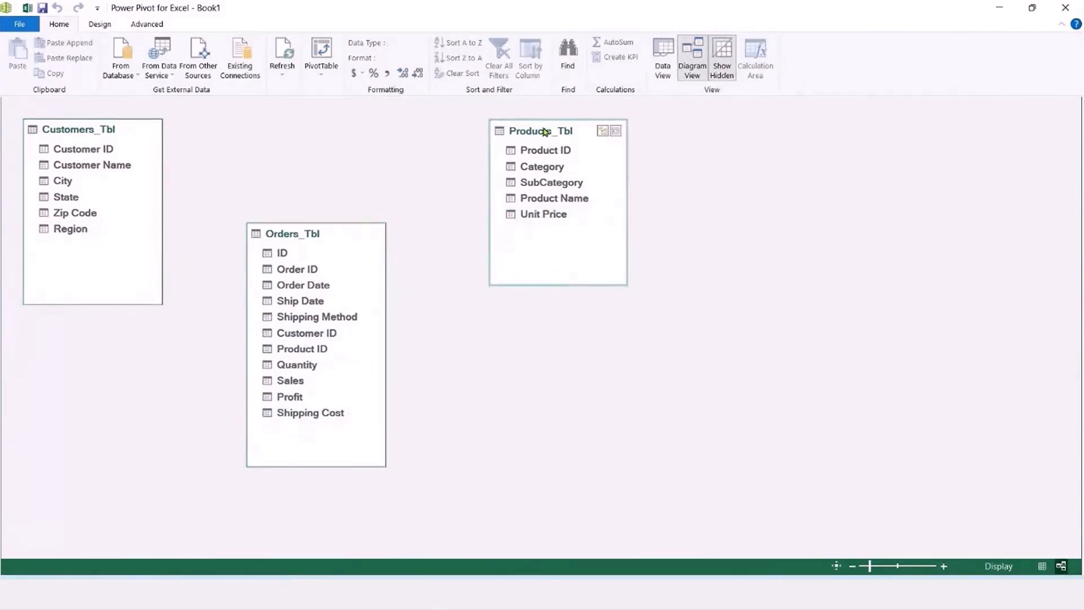
pyautogui.moveTo(547, 135); pyautogui.dragTo(522, 145)
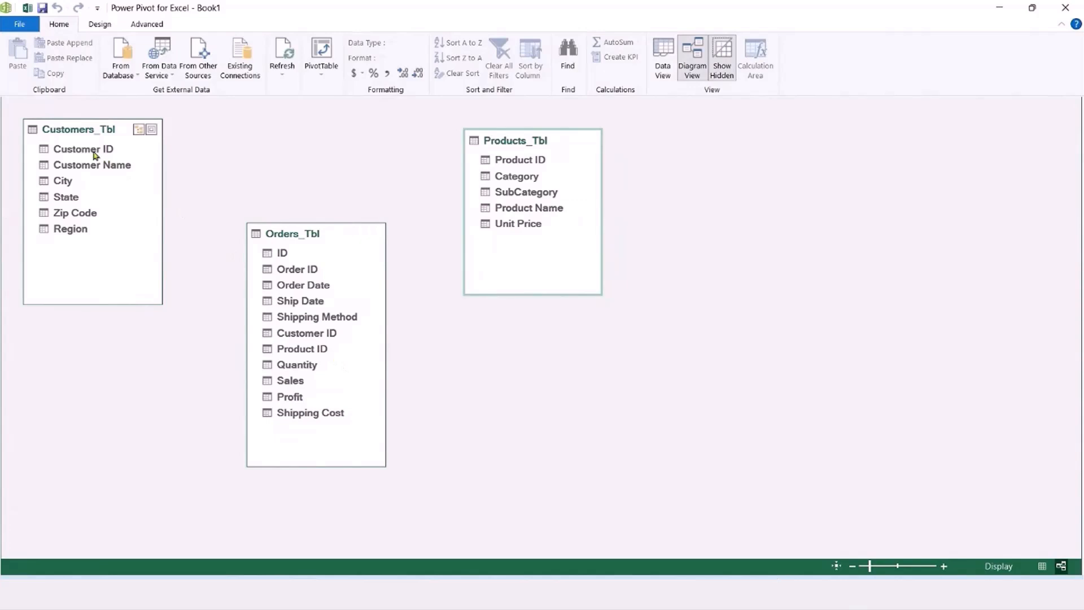
# Create relationships from Customer ID in Customers_Tbl and Product ID in Products_Tbl to the matching fields in Orders_Tbl.
pyautogui.moveTo(97, 158); pyautogui.dragTo(281, 334)
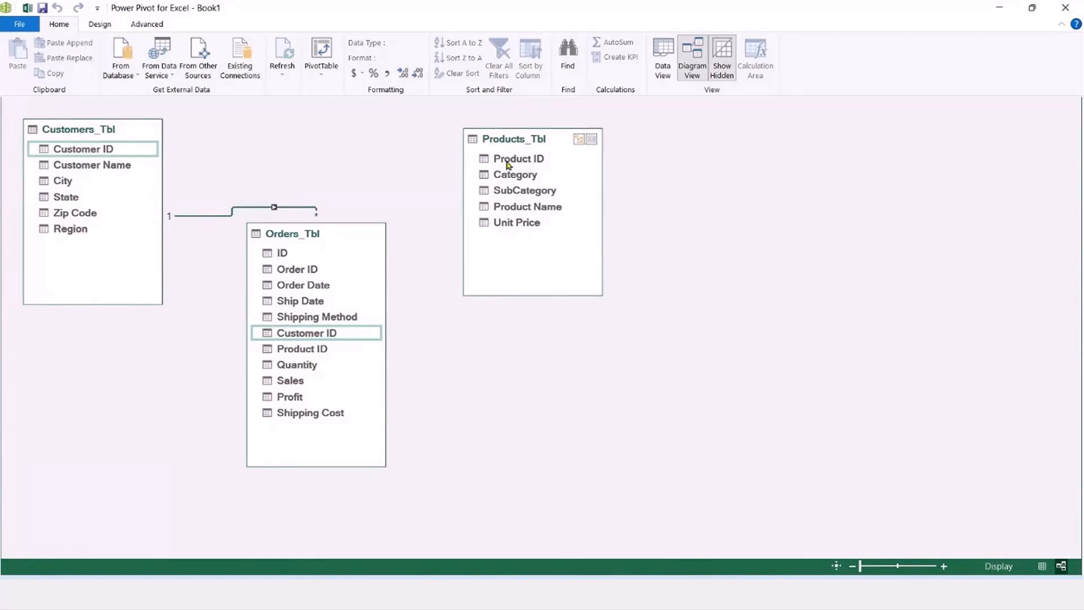
pyautogui.moveTo(508, 165); pyautogui.dragTo(319, 358)
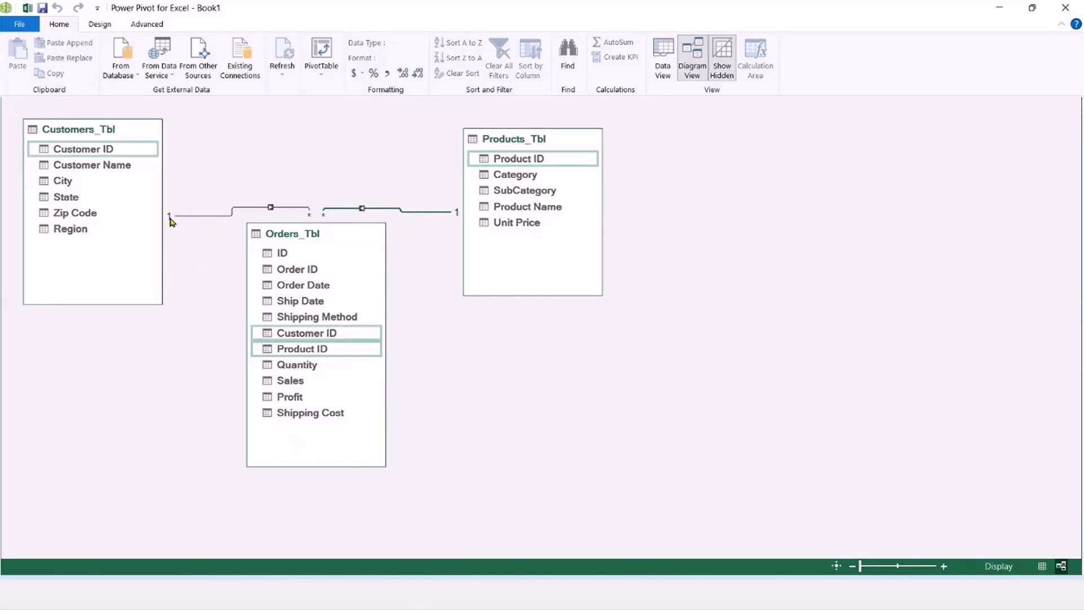
pyautogui.hotkey('ctrl', '1')
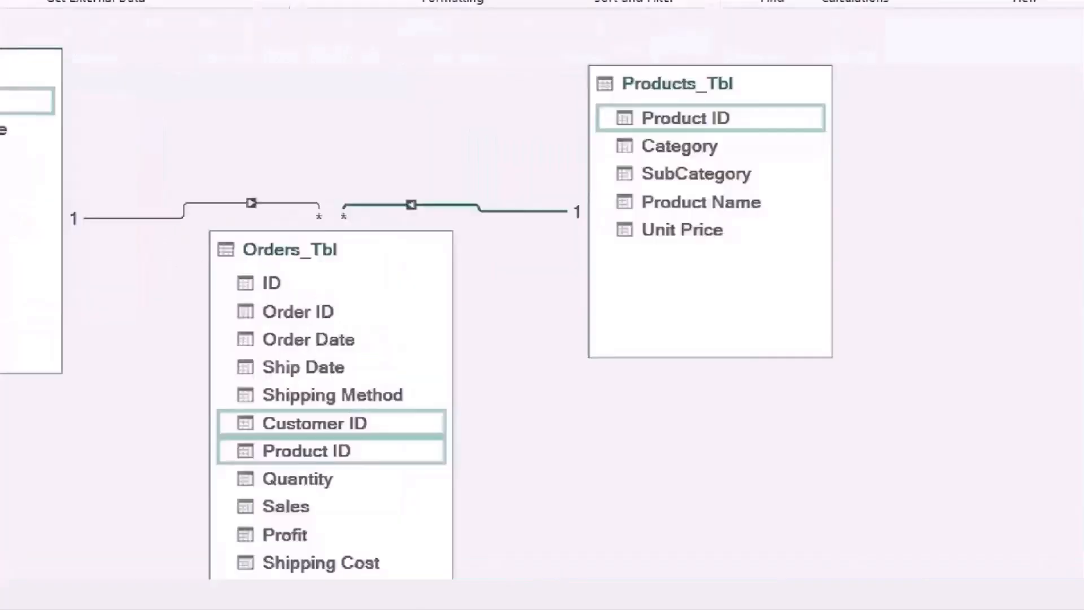
pyautogui.click(296, 213)
pyautogui.press('Escape')
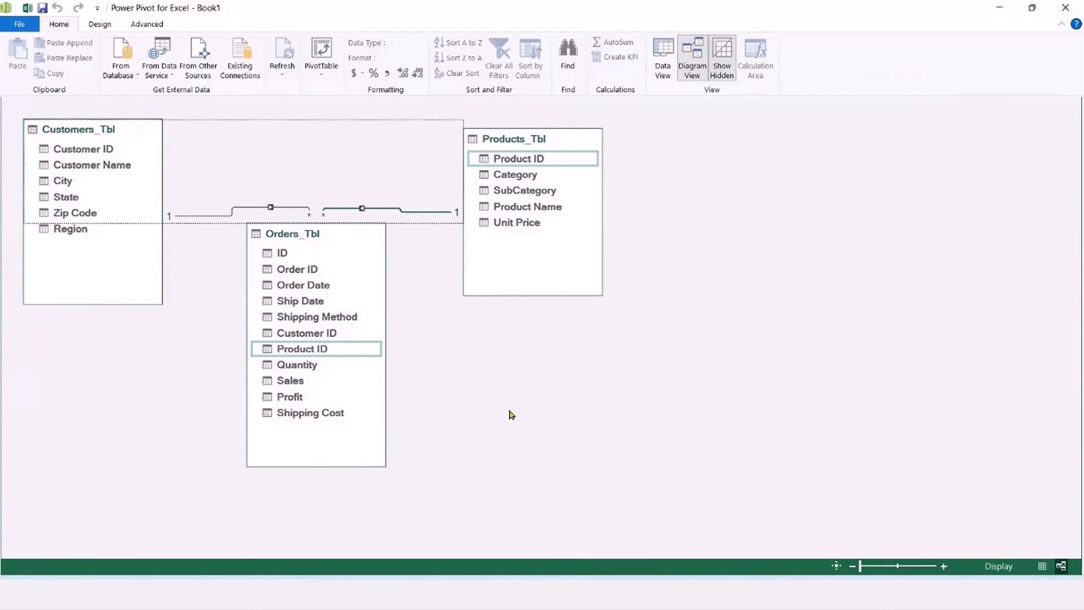
pyautogui.press('ctrl')
pyautogui.press('ctrl')
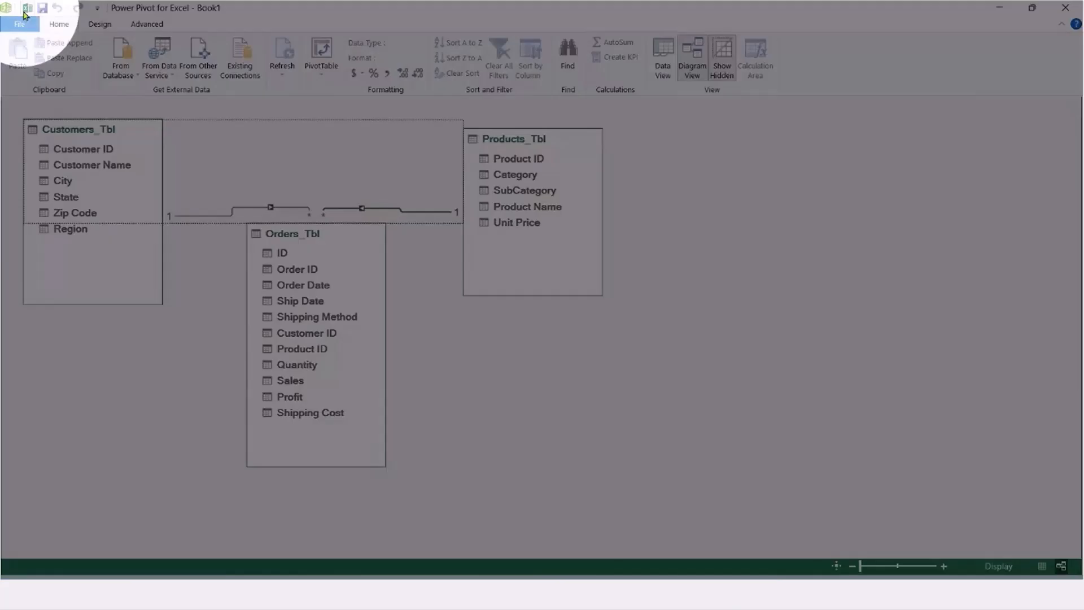
pyautogui.moveTo(30, 19); pyautogui.dragTo(53, 76)
pyautogui.moveTo(27, 20); pyautogui.dragTo(16, 64)
pyautogui.press('Escape')
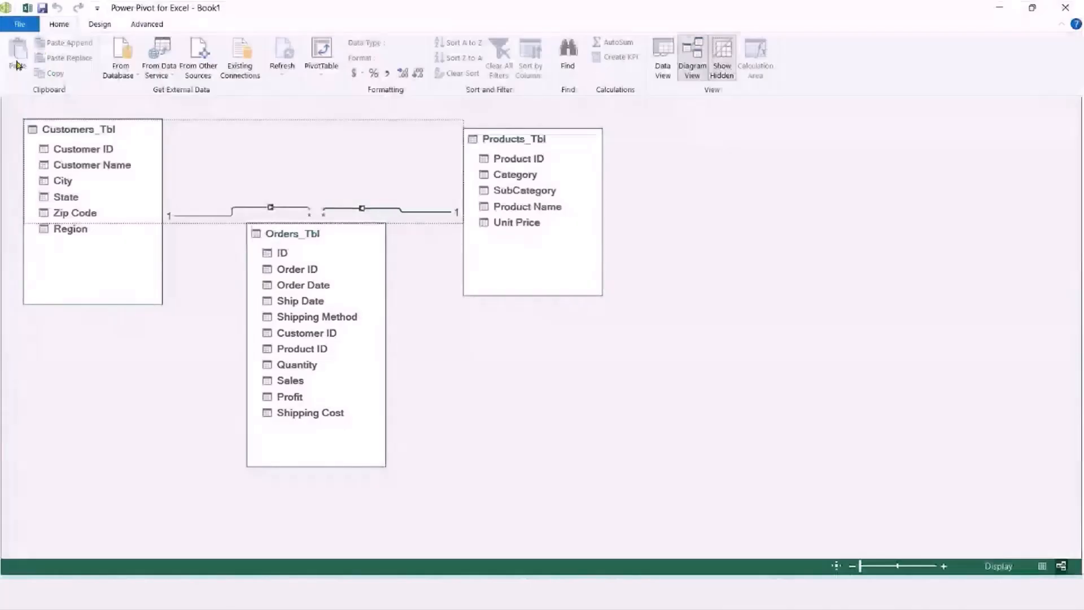
# Return to the Excel workbook and check the COM Add-ins list for Microsoft Power Pivot for Excel, without changing anything.
pyautogui.click(28, 8)
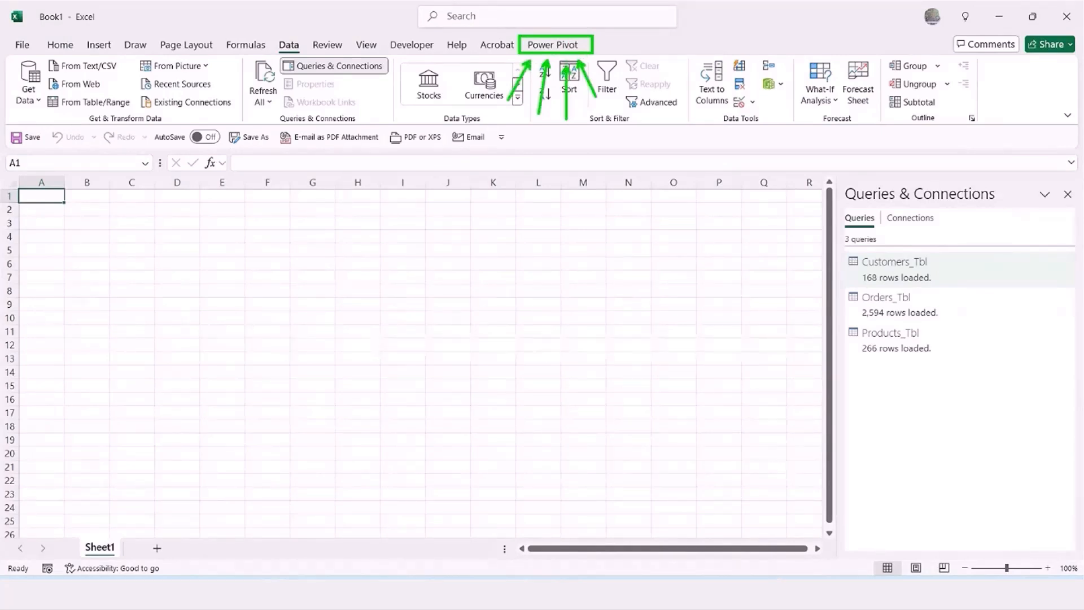
pyautogui.click(539, 46)
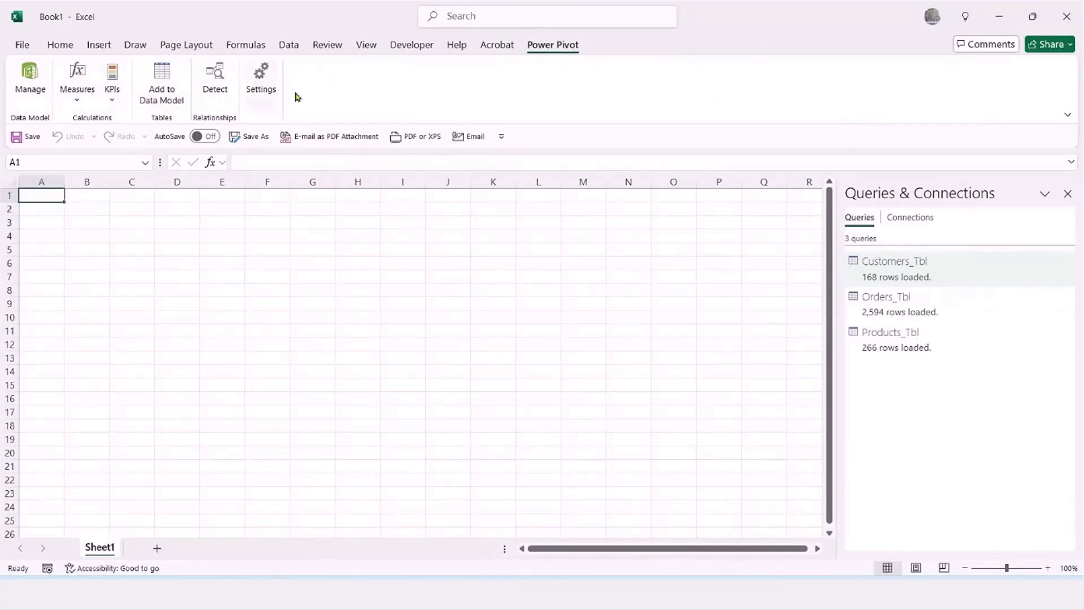
pyautogui.click(25, 49)
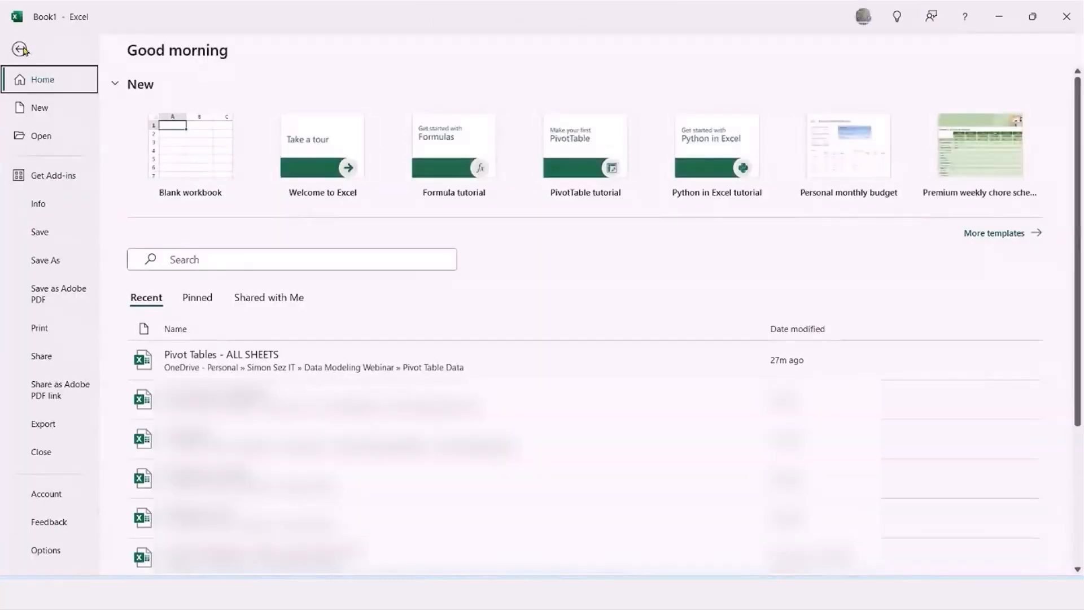
pyautogui.click(47, 552)
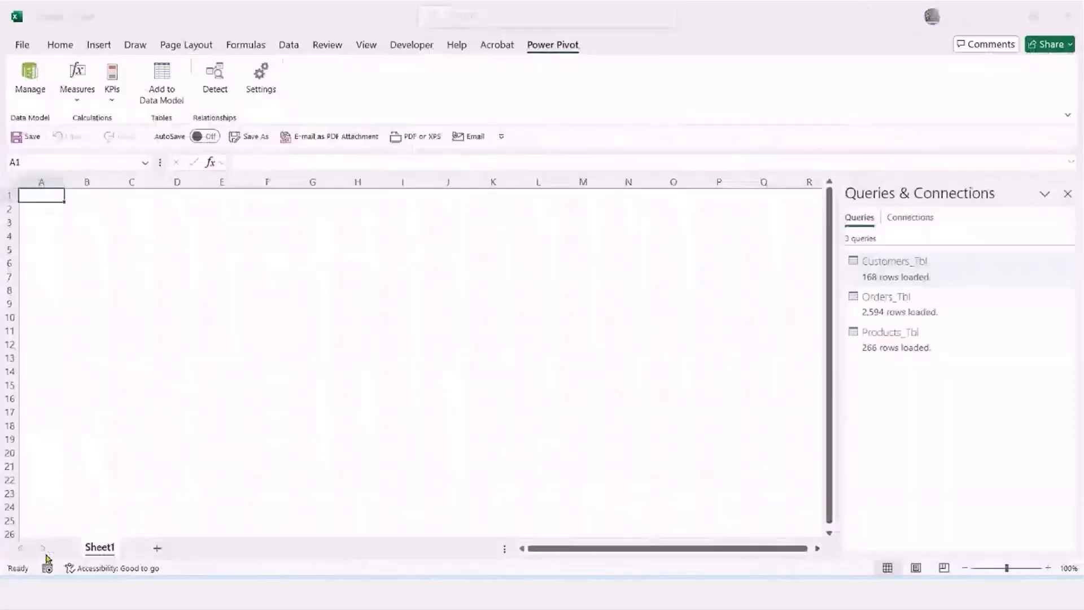
pyautogui.click(288, 293)
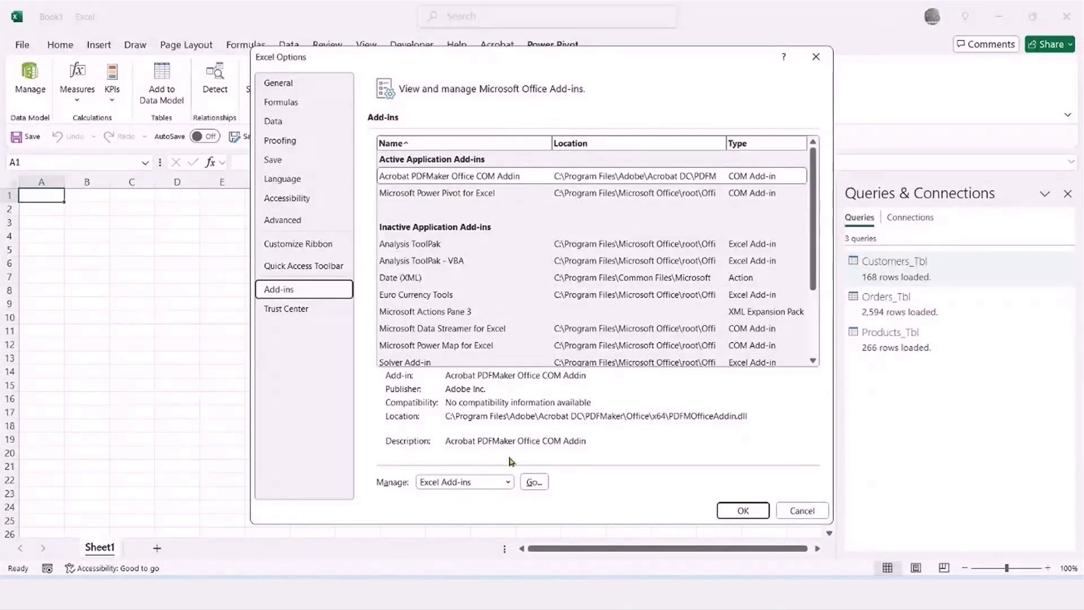
pyautogui.click(507, 483)
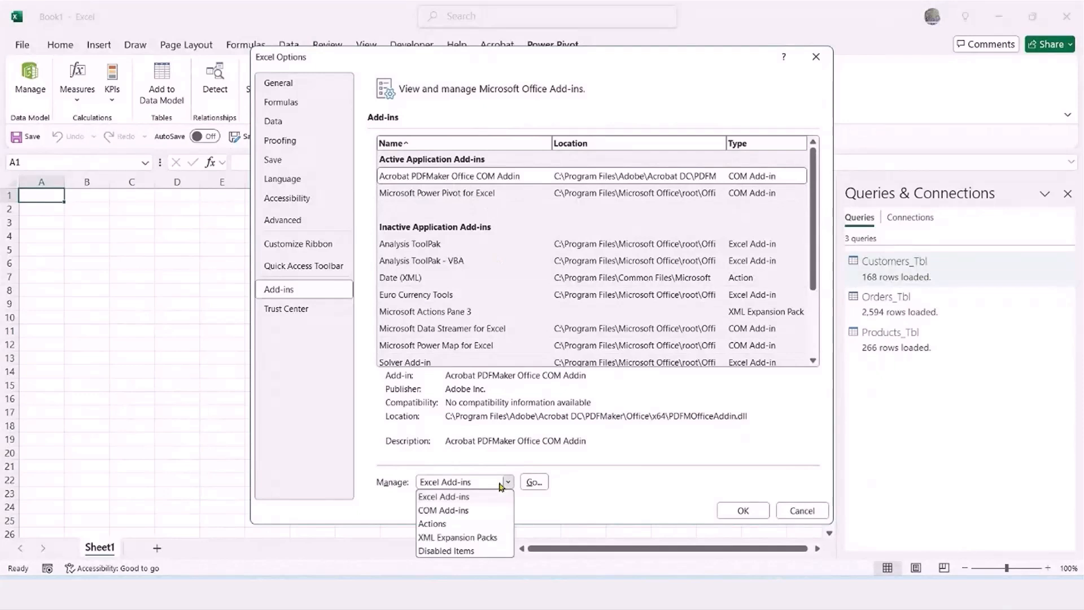
pyautogui.click(444, 511)
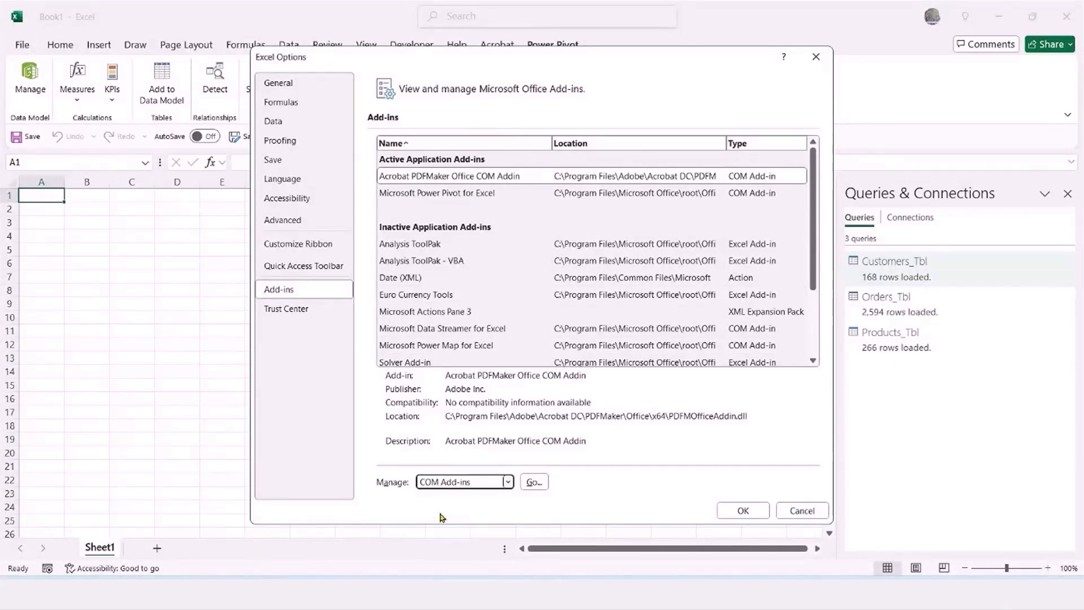
pyautogui.click(534, 481)
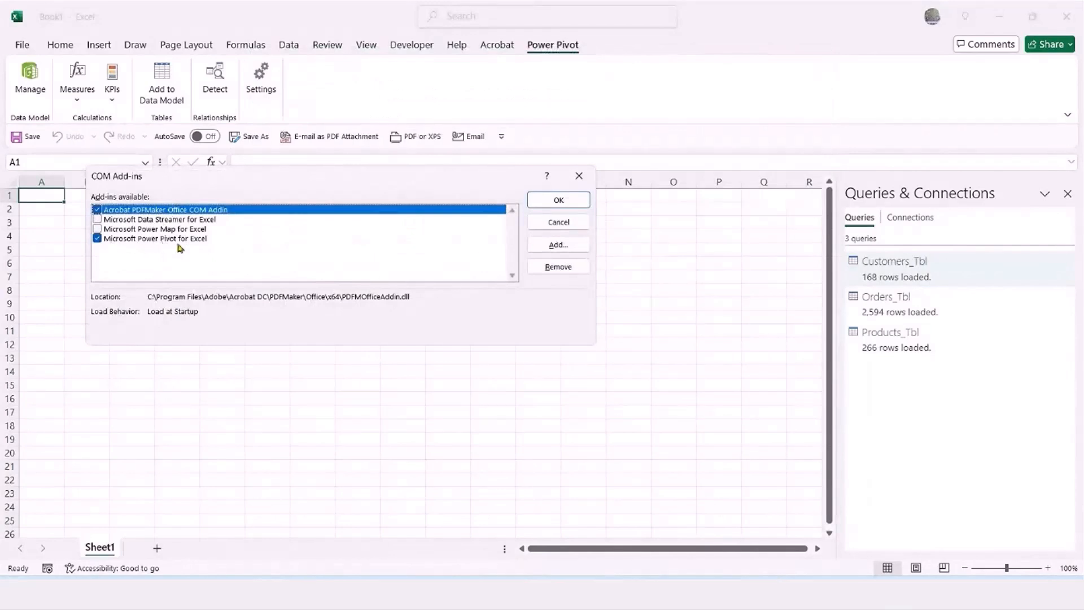
pyautogui.click(574, 229)
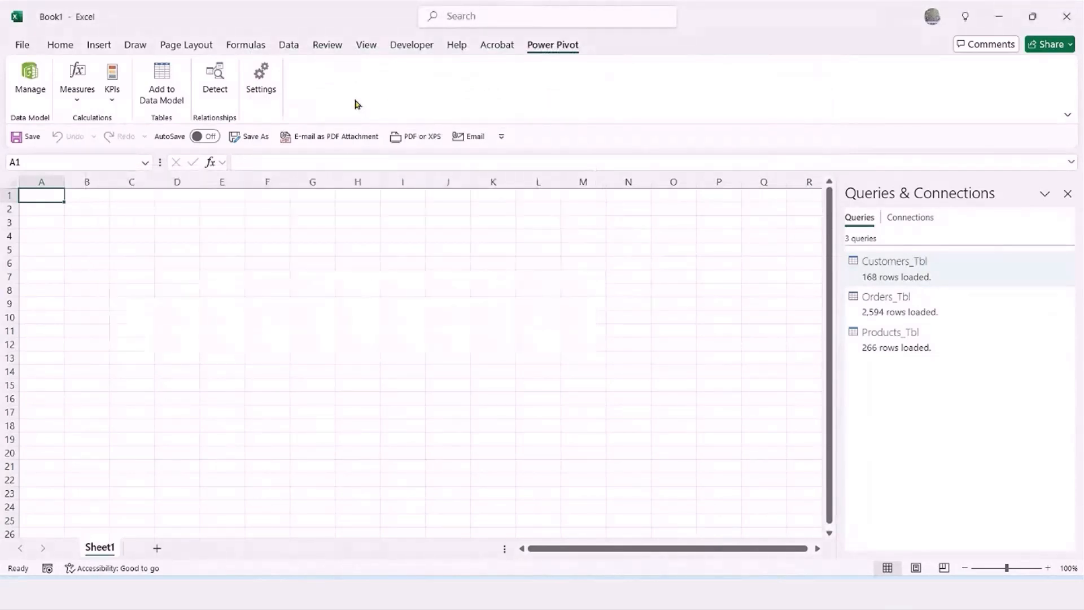
# Insert a PivotTable based on the workbook's Data Model on a new worksheet.
pyautogui.click(65, 48)
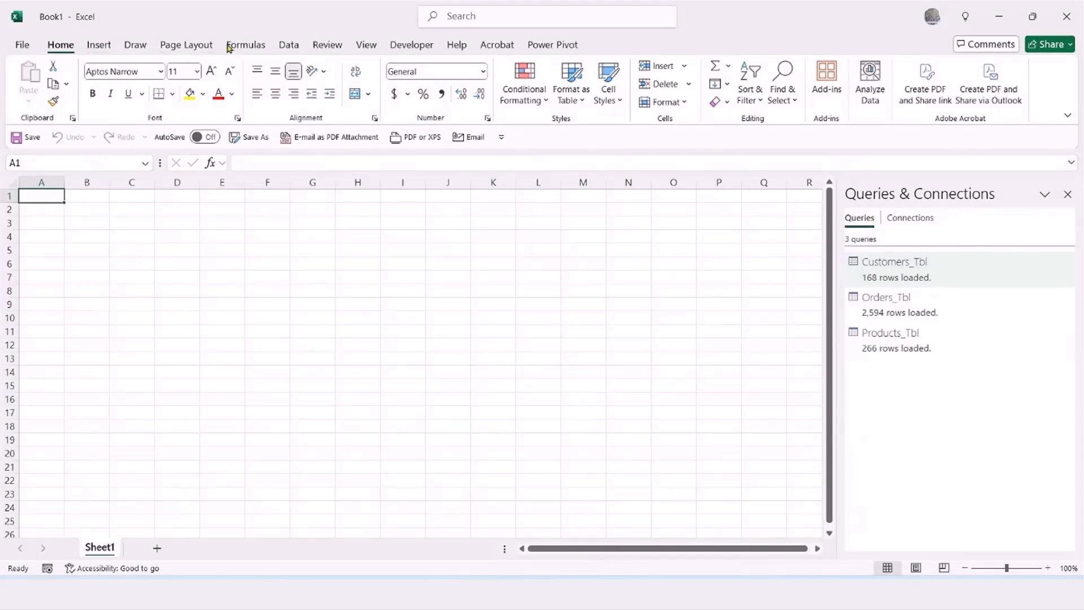
pyautogui.click(108, 46)
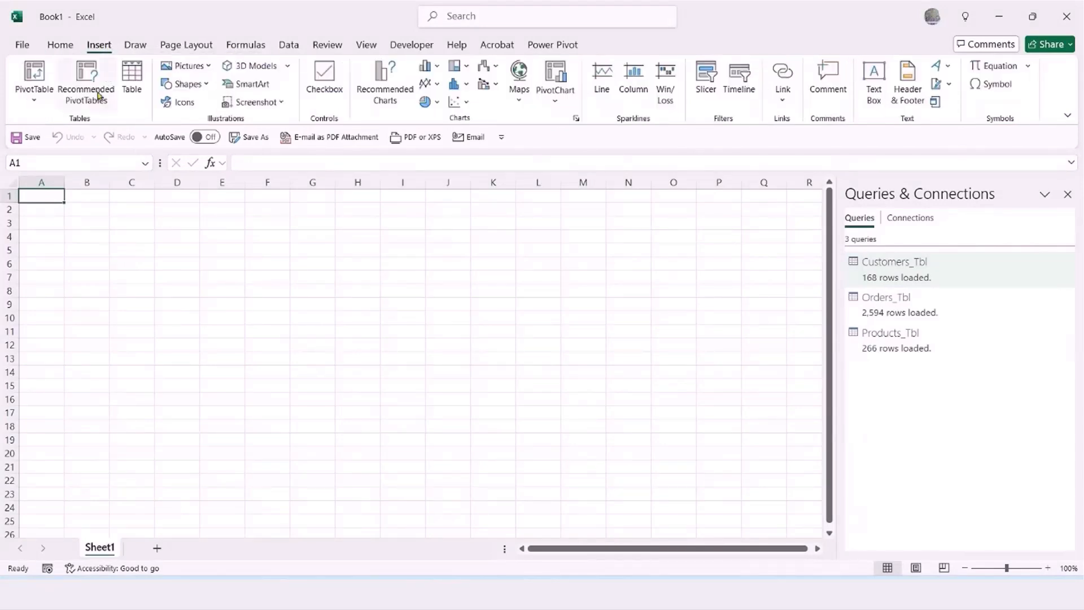
pyautogui.click(34, 102)
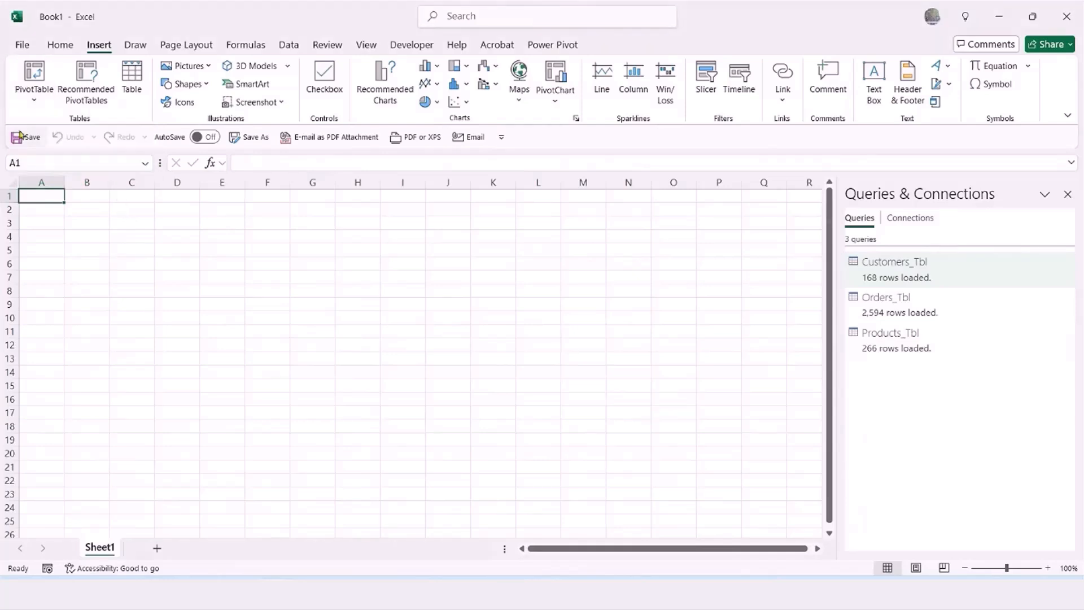
pyautogui.click(34, 93)
pyautogui.click(63, 164)
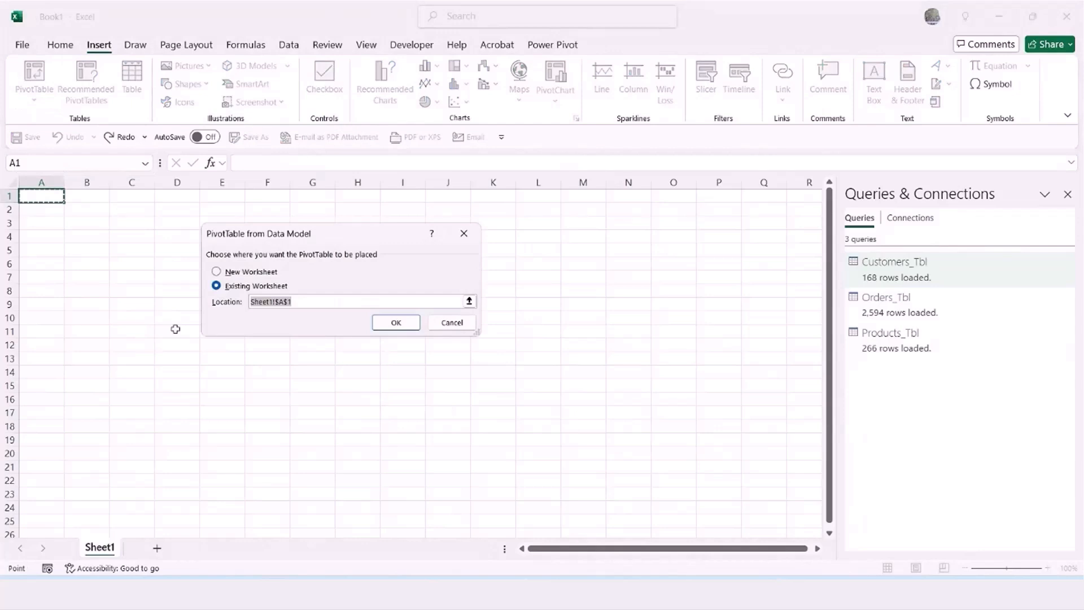
pyautogui.click(238, 273)
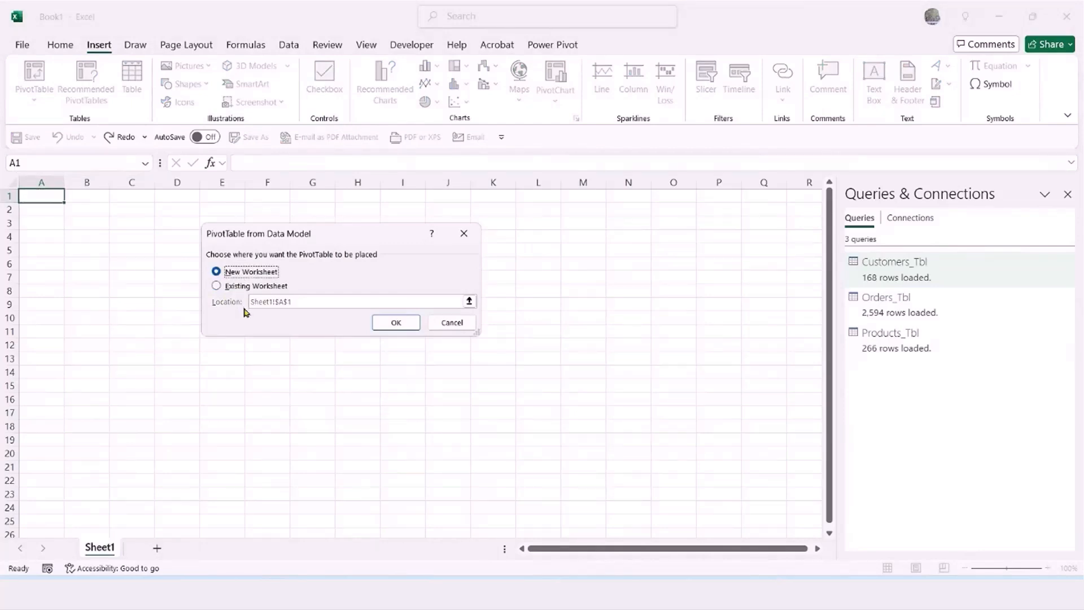
pyautogui.click(398, 322)
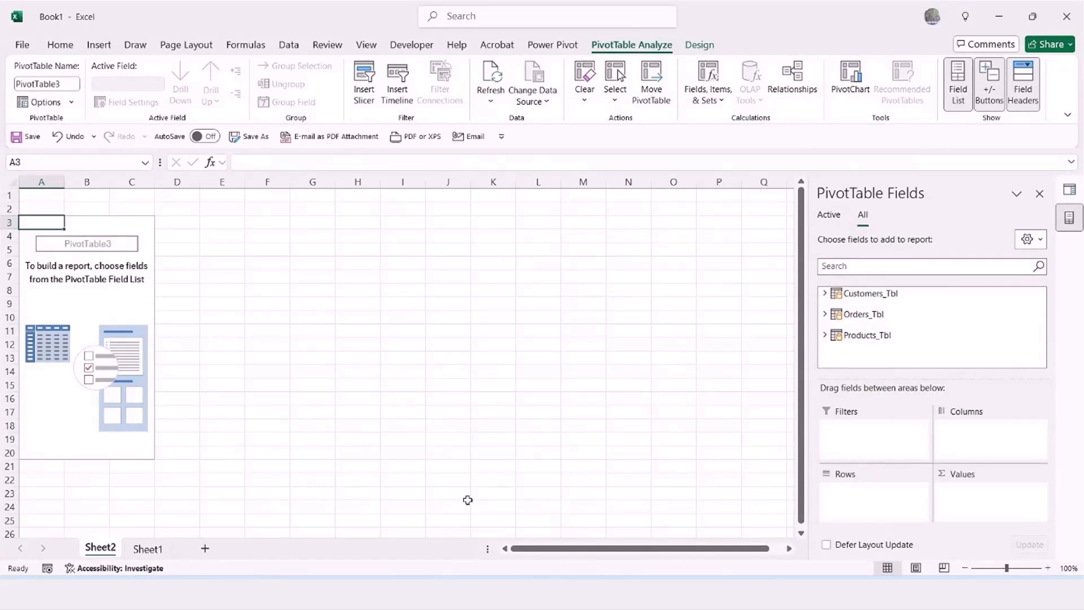
# Undock and enlarge the PivotTable Fields pane, and expand Customers_Tbl, Orders_Tbl and Products_Tbl to list their fields.
pyautogui.moveTo(965, 186); pyautogui.dragTo(688, 39)
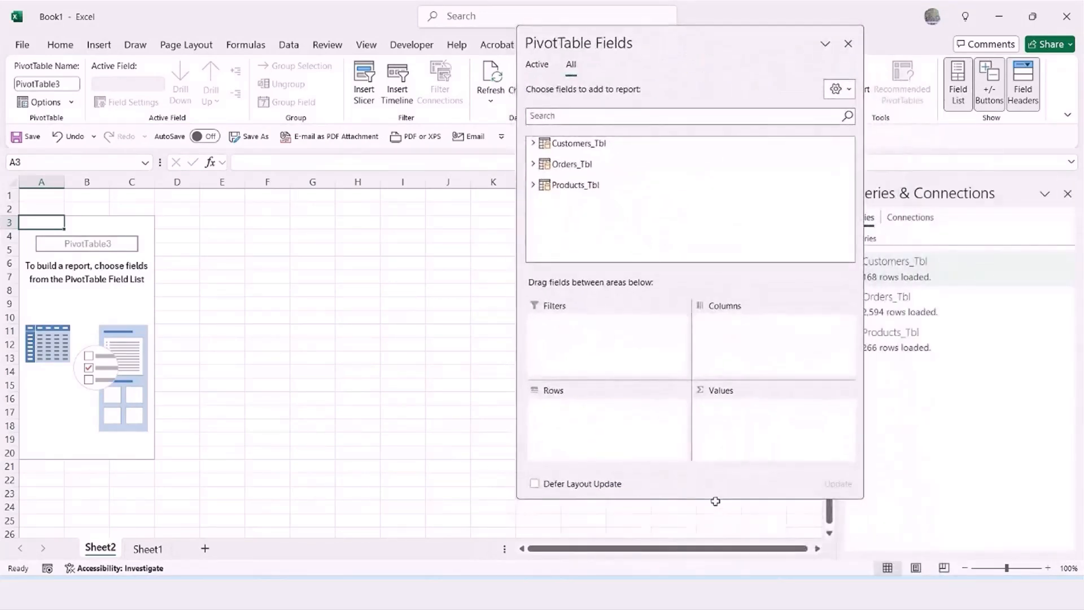
pyautogui.moveTo(715, 502); pyautogui.dragTo(714, 536)
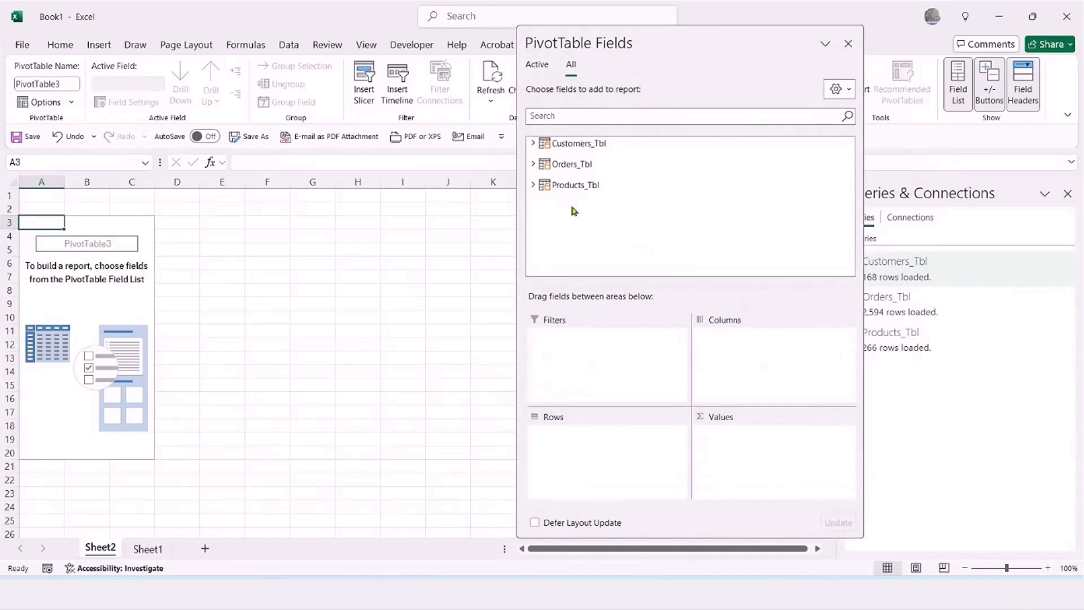
pyautogui.click(535, 144)
pyautogui.scroll(-2, 543, 237)
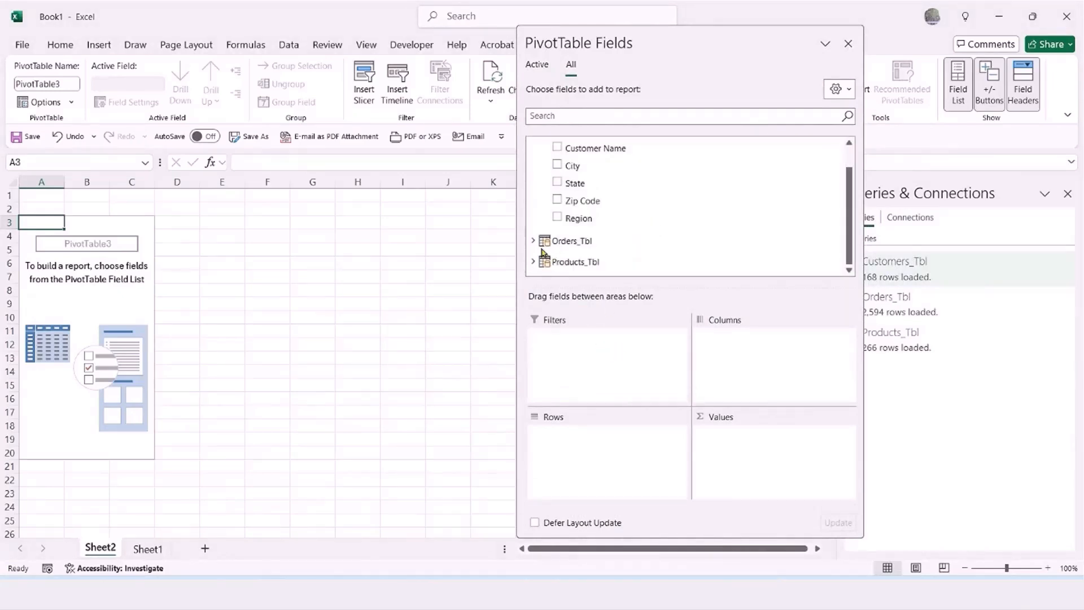
pyautogui.click(533, 240)
pyautogui.scroll(-2, 543, 248)
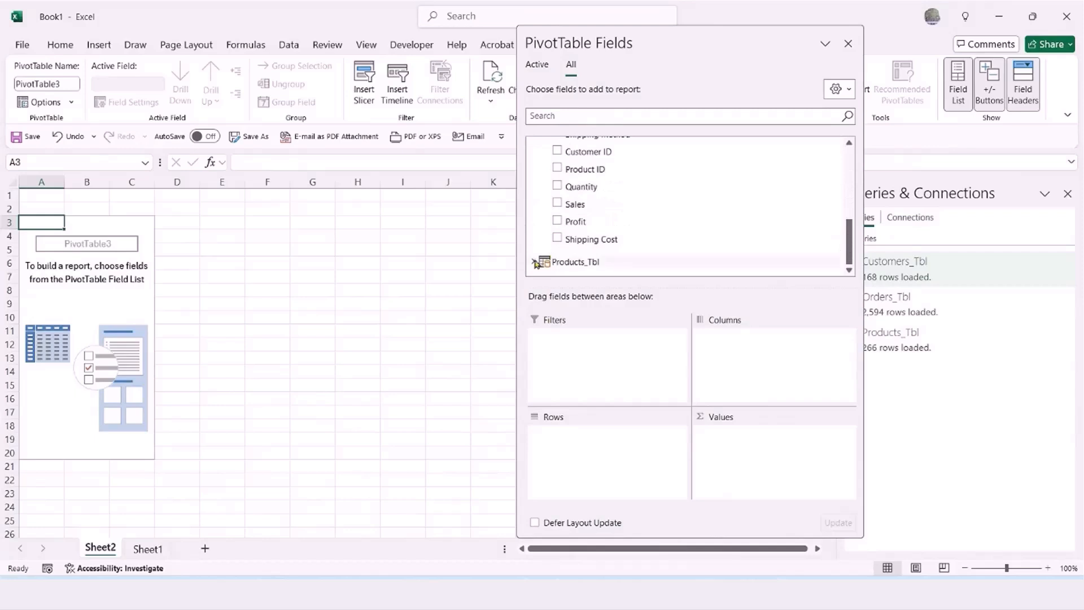
pyautogui.click(535, 263)
# Add the State field from Customers_Tbl to the rows of the PivotTable.
pyautogui.scroll(3, 573, 236)
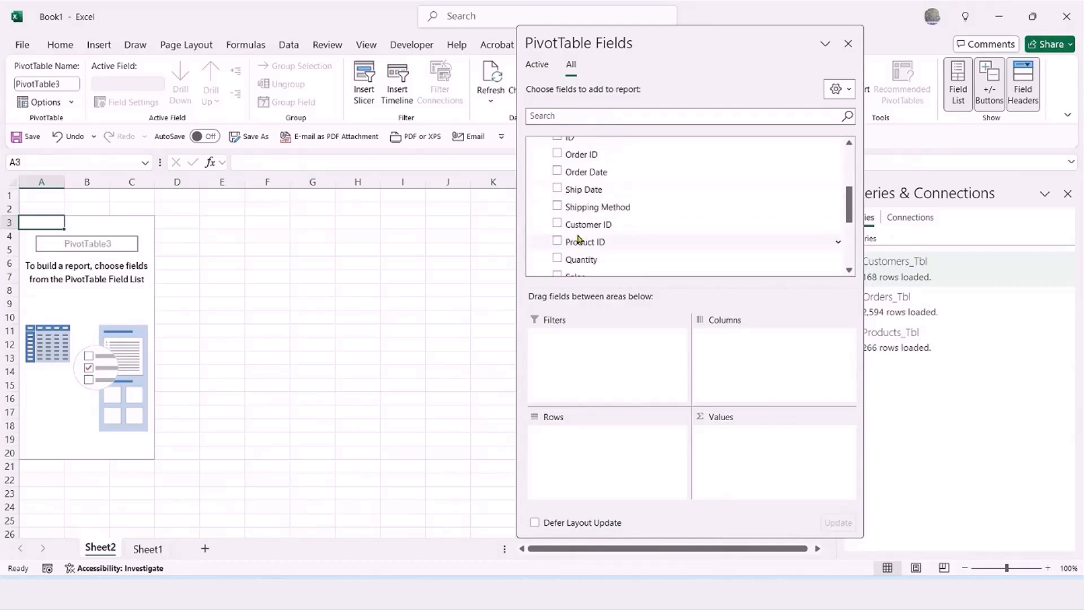
pyautogui.scroll(3, 577, 239)
pyautogui.scroll(-5, 577, 239)
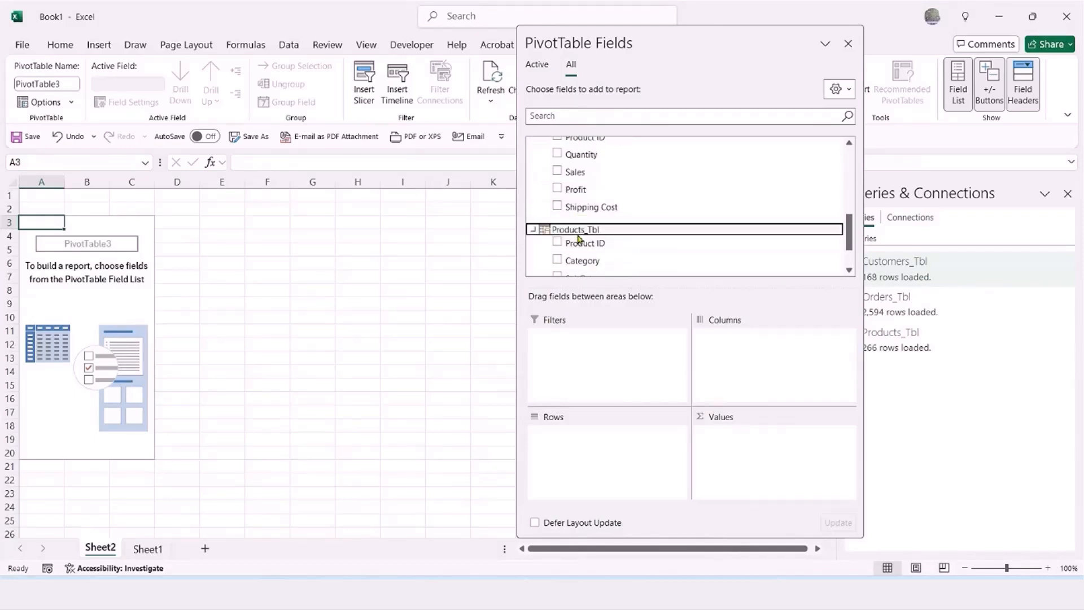
pyautogui.scroll(6, 577, 239)
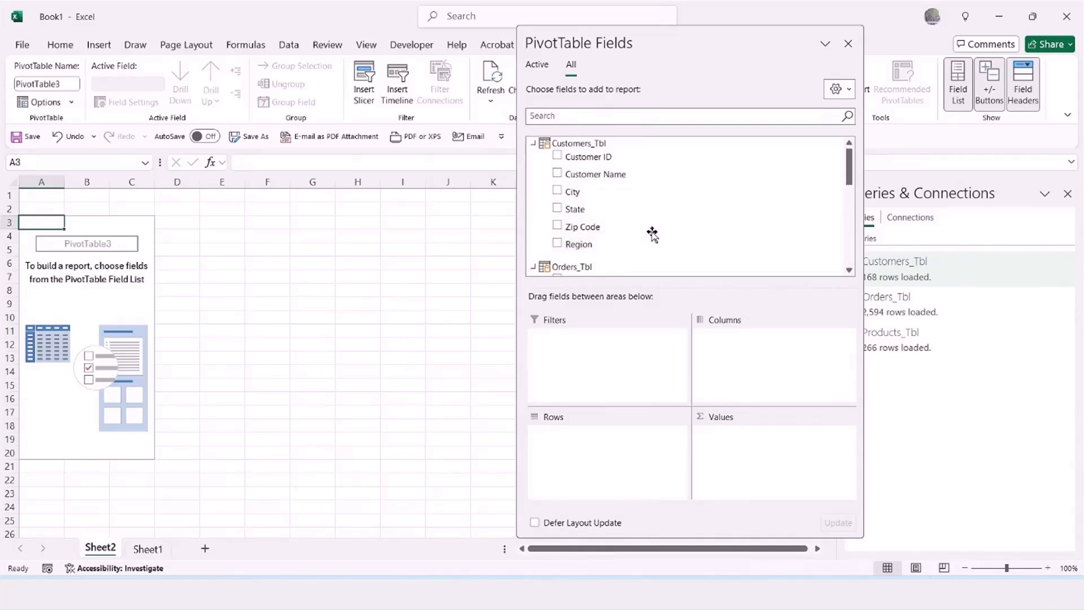
pyautogui.moveTo(595, 213); pyautogui.dragTo(606, 466)
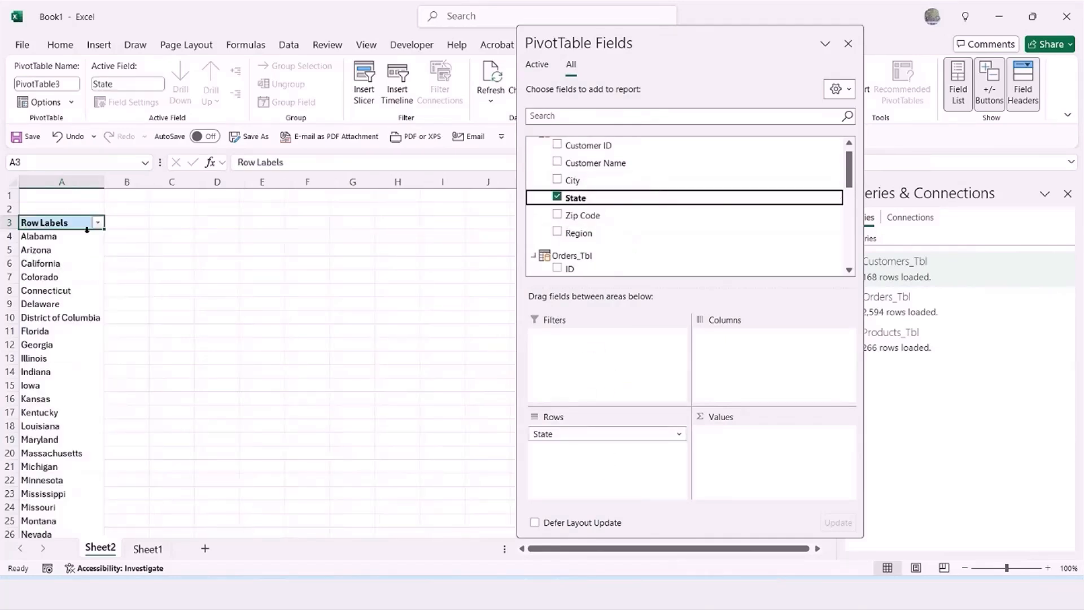
# Add Sales and Profit from Orders_Tbl to the PivotTable's values.
pyautogui.scroll(-2, 689, 230)
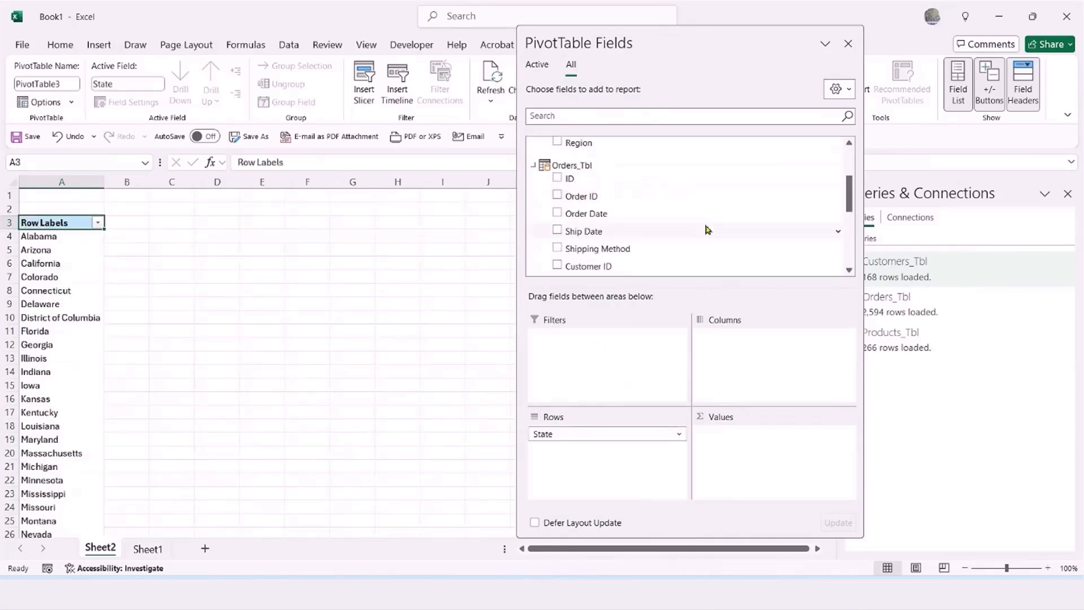
pyautogui.scroll(4, 706, 226)
pyautogui.scroll(-3, 623, 189)
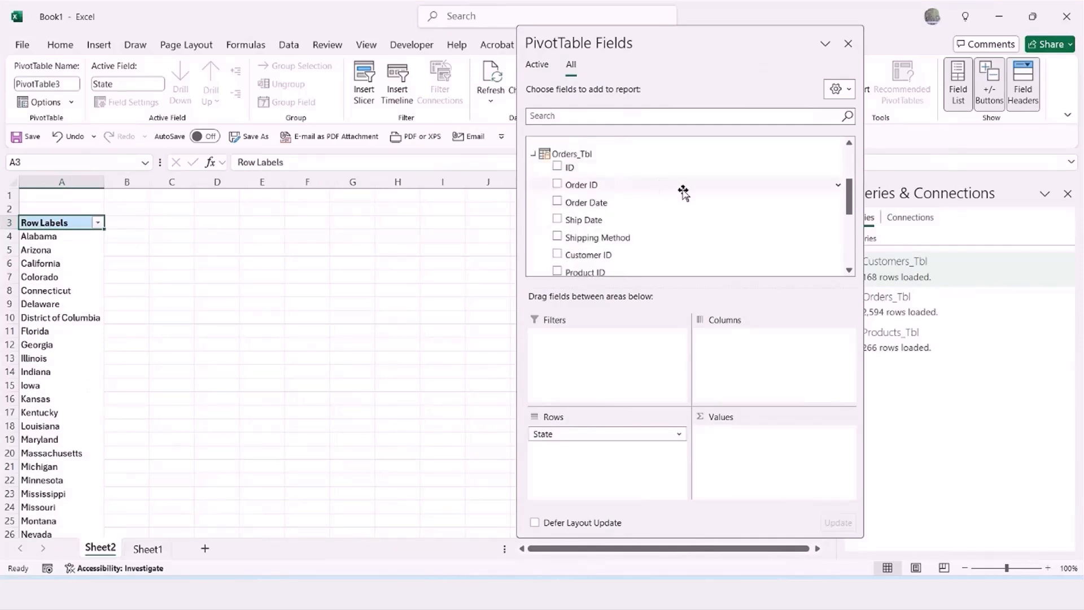
pyautogui.scroll(-3, 660, 189)
pyautogui.scroll(-1, 659, 198)
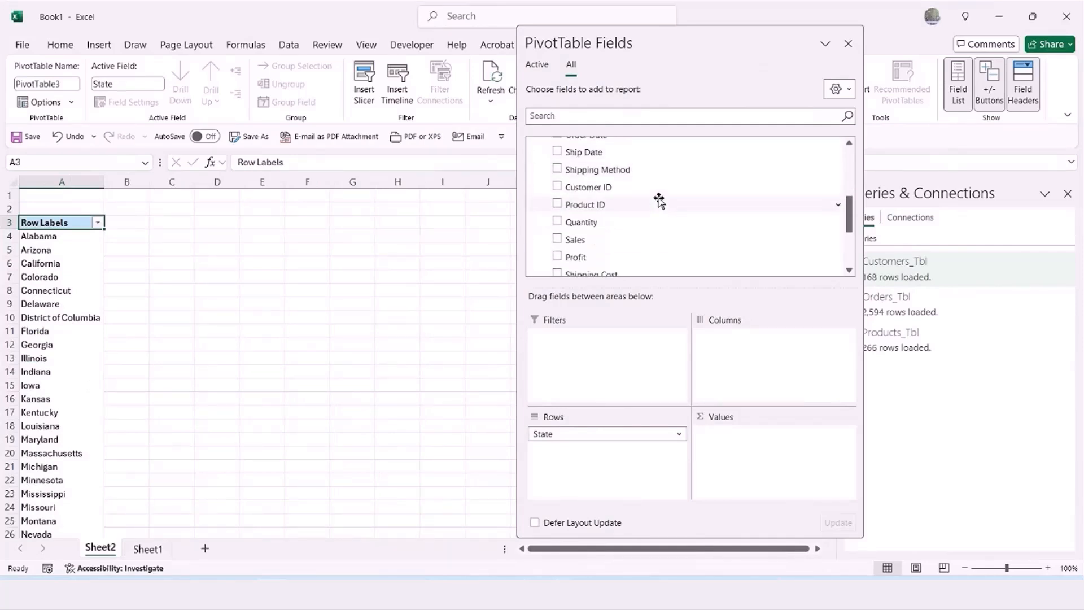
pyautogui.moveTo(602, 239); pyautogui.dragTo(741, 443)
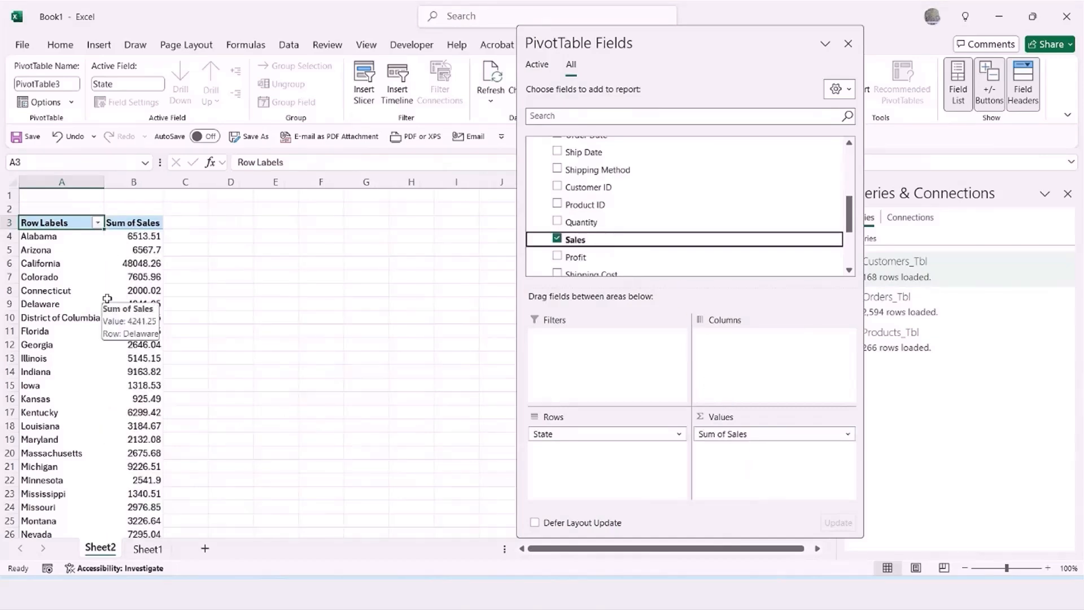
pyautogui.scroll(-1, 681, 215)
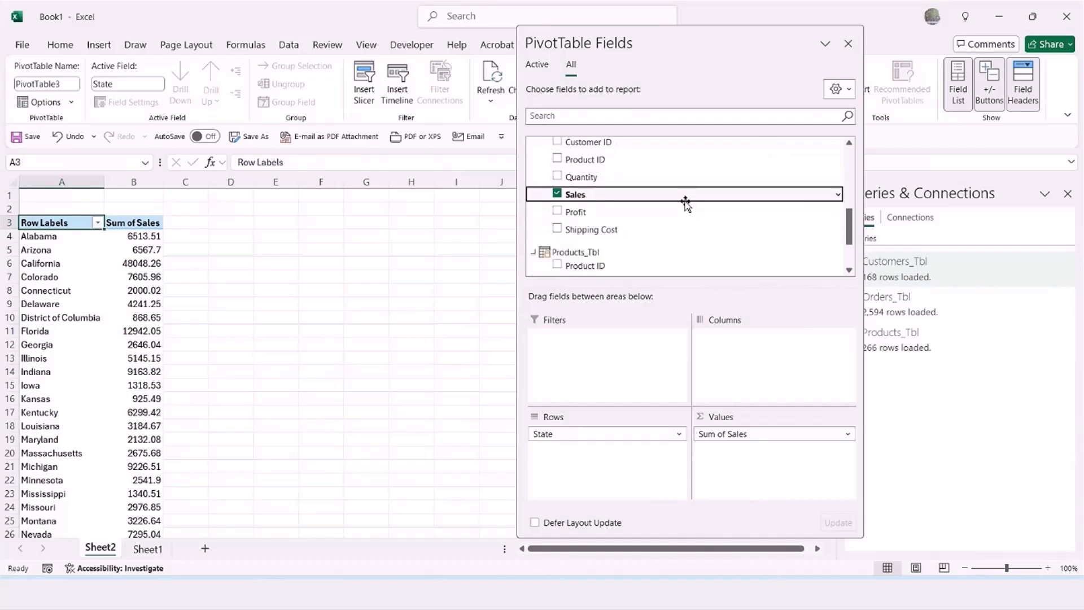
pyautogui.scroll(-1, 688, 201)
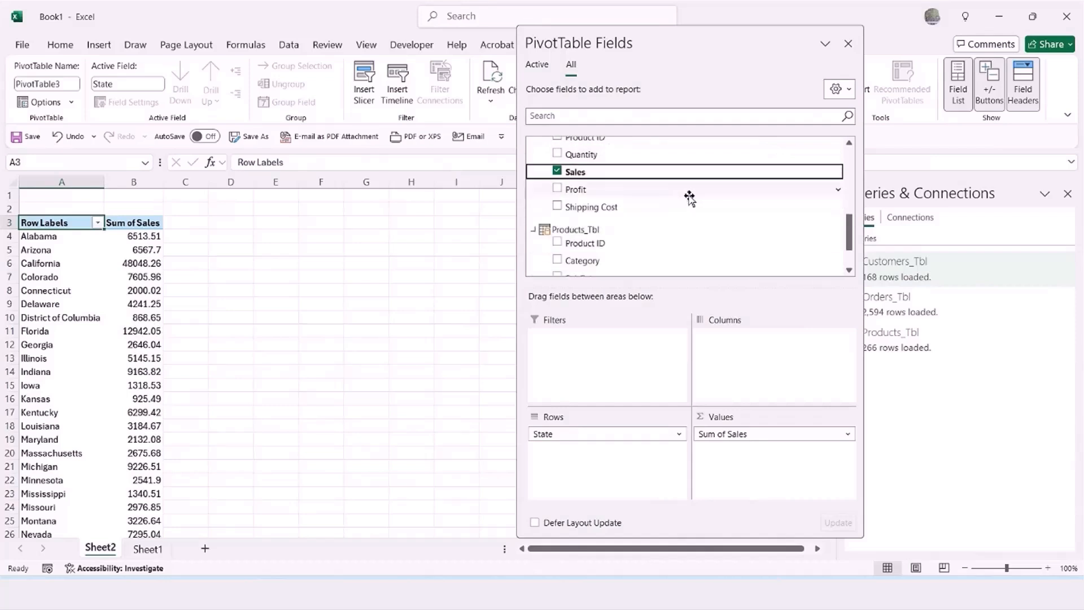
pyautogui.moveTo(593, 195); pyautogui.dragTo(766, 477)
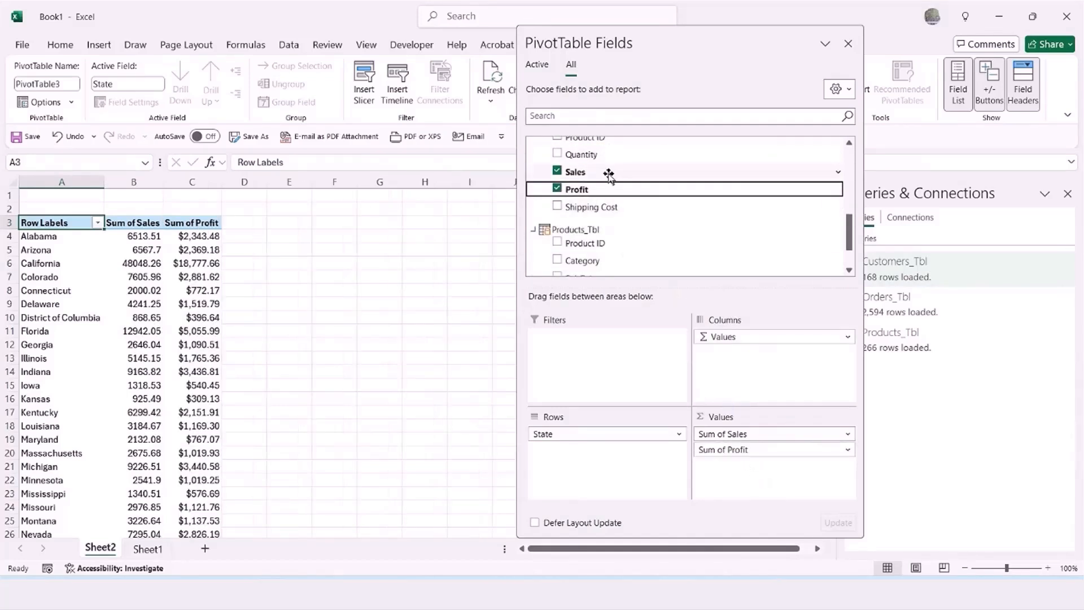
# Add Product Name from Products_Tbl to the rows beneath State.
pyautogui.scroll(6, 647, 223)
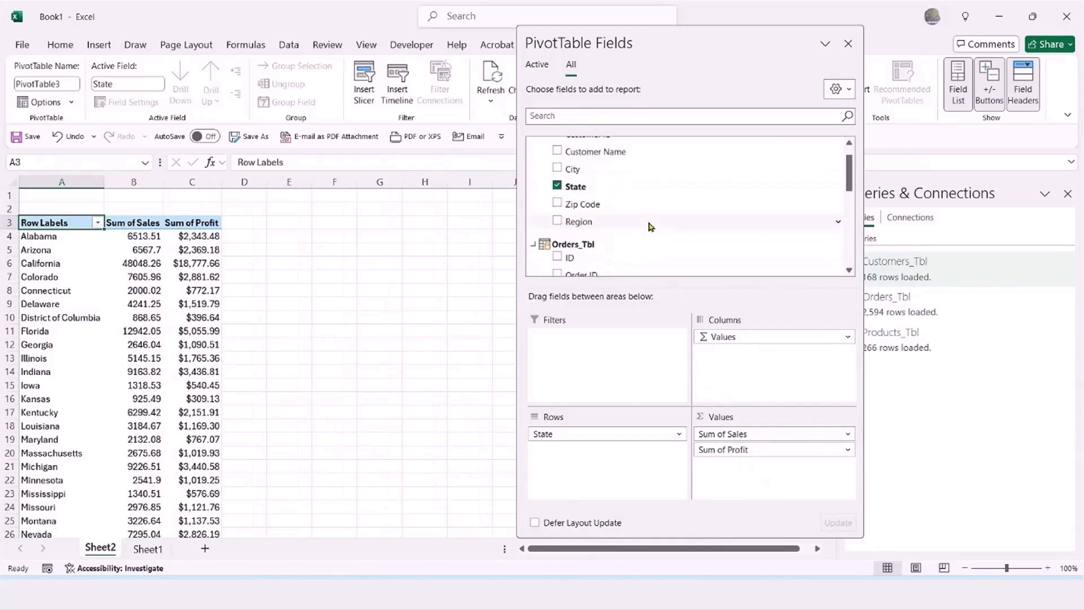
pyautogui.scroll(-8, 615, 195)
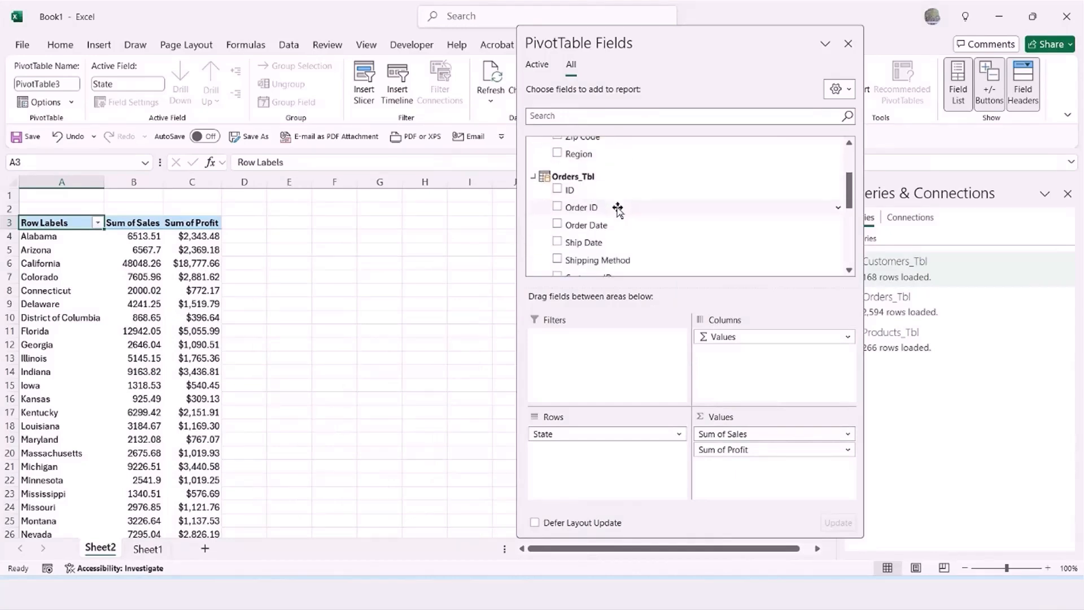
pyautogui.scroll(-4, 619, 210)
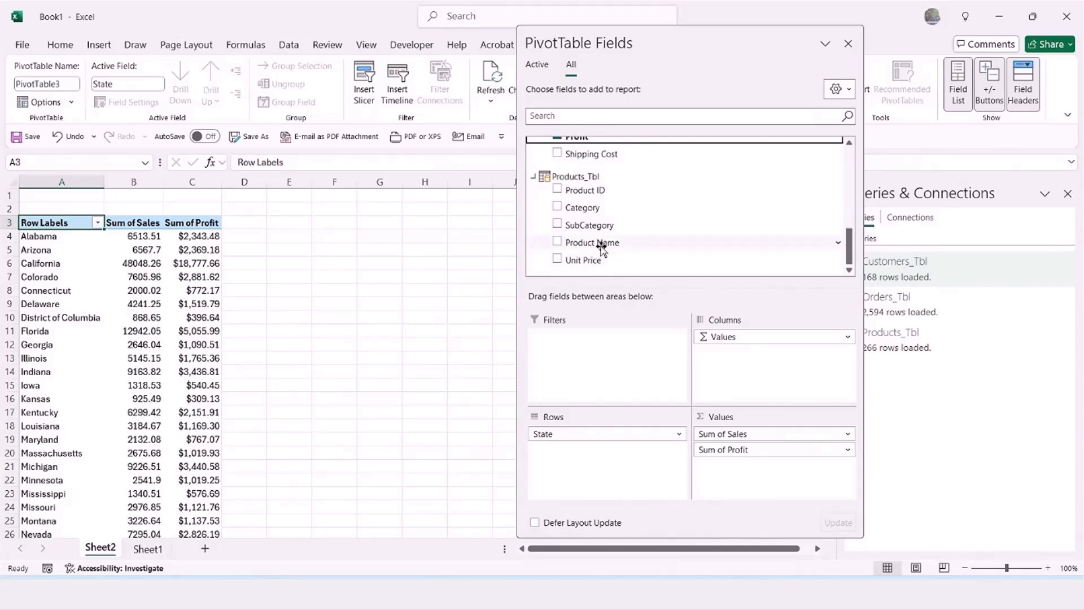
pyautogui.moveTo(602, 249); pyautogui.dragTo(603, 448)
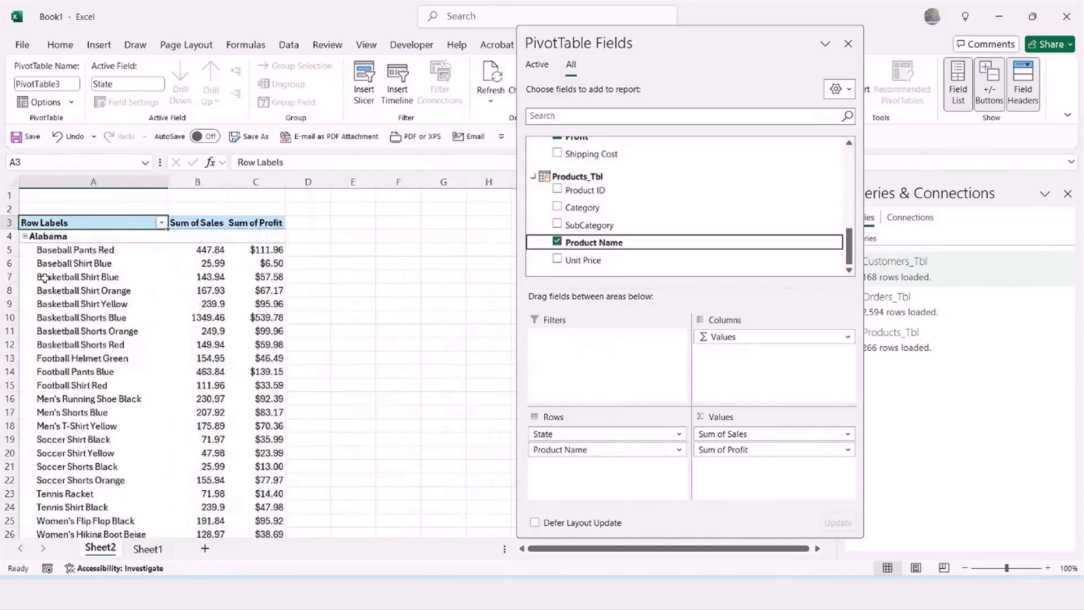
# Look over the product rows within the states and add Category from Products_Tbl to the rows between State and Product Name.
pyautogui.click(65, 283)
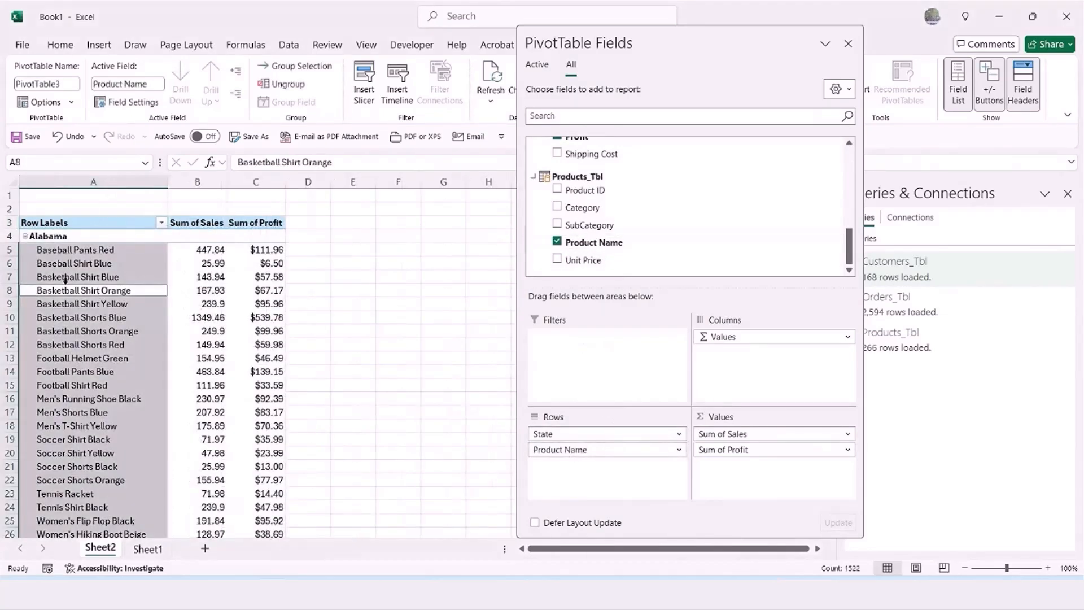
pyautogui.click(212, 291)
pyautogui.scroll(-2, 234, 318)
pyautogui.scroll(-2, 234, 318)
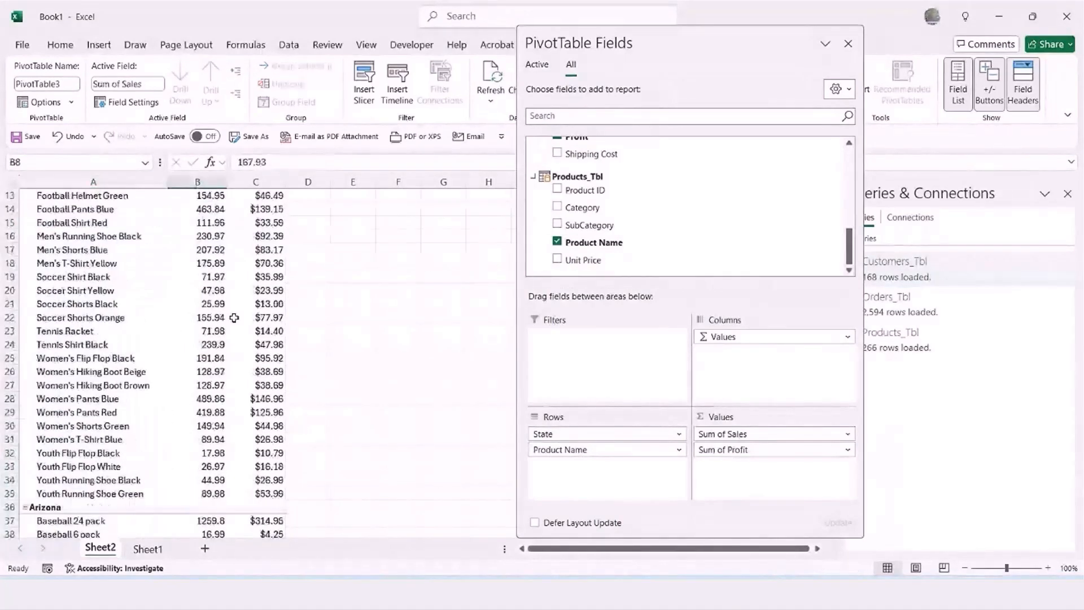
pyautogui.scroll(4, 233, 318)
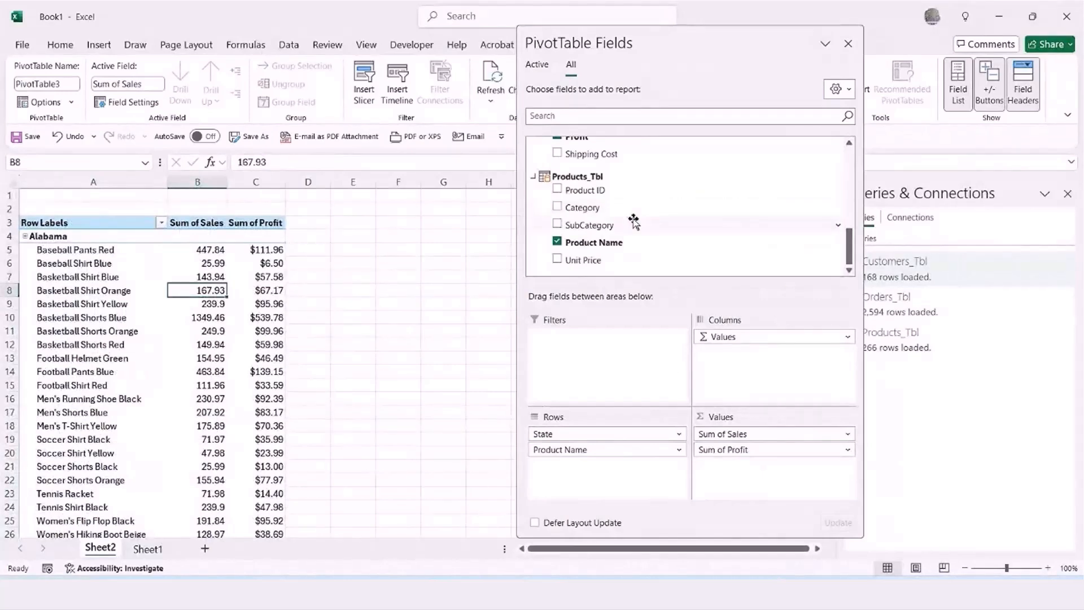
pyautogui.moveTo(593, 213); pyautogui.dragTo(573, 449)
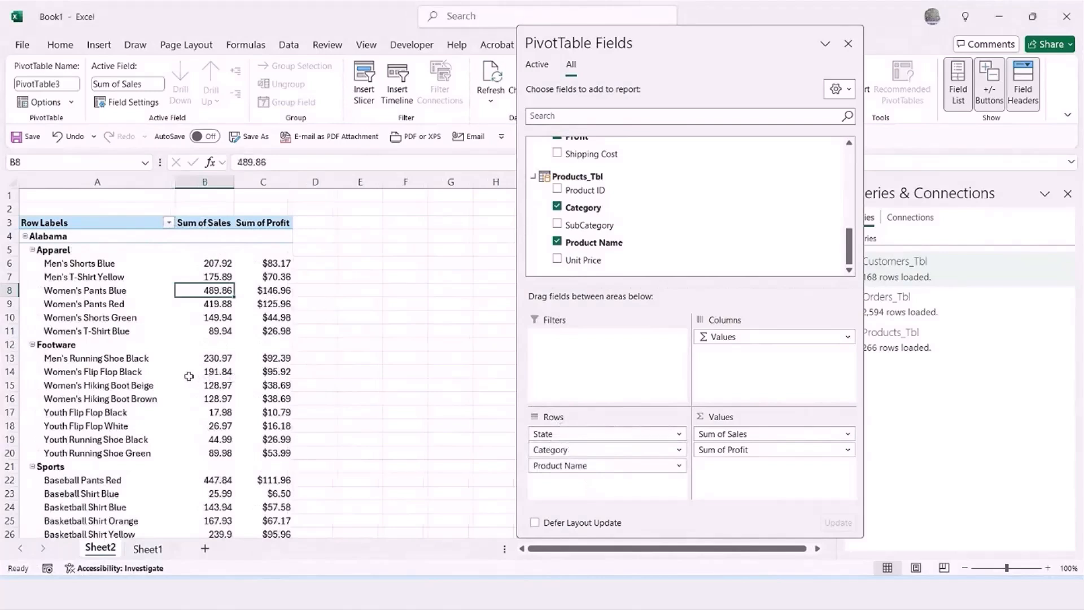
# Dock the PivotTable Fields pane again and look through the PivotTable's sales and profit by state, category and product.
pyautogui.moveTo(189, 376)
pyautogui.moveTo(850, 240); pyautogui.dragTo(855, 149)
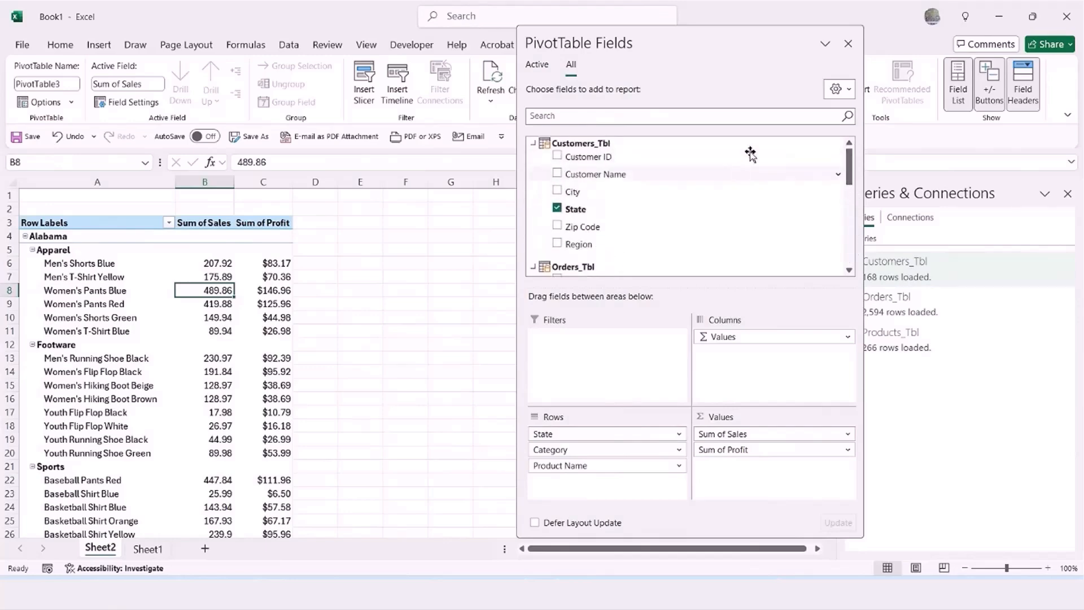
pyautogui.moveTo(744, 44); pyautogui.dragTo(960, 223)
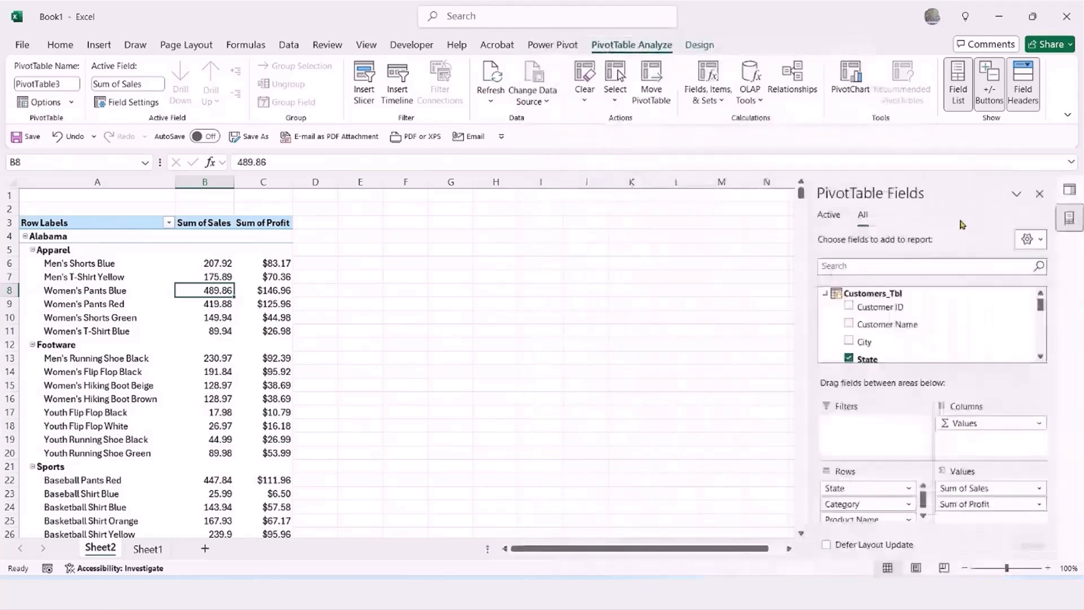
pyautogui.click(145, 316)
pyautogui.scroll(-10, 200, 315)
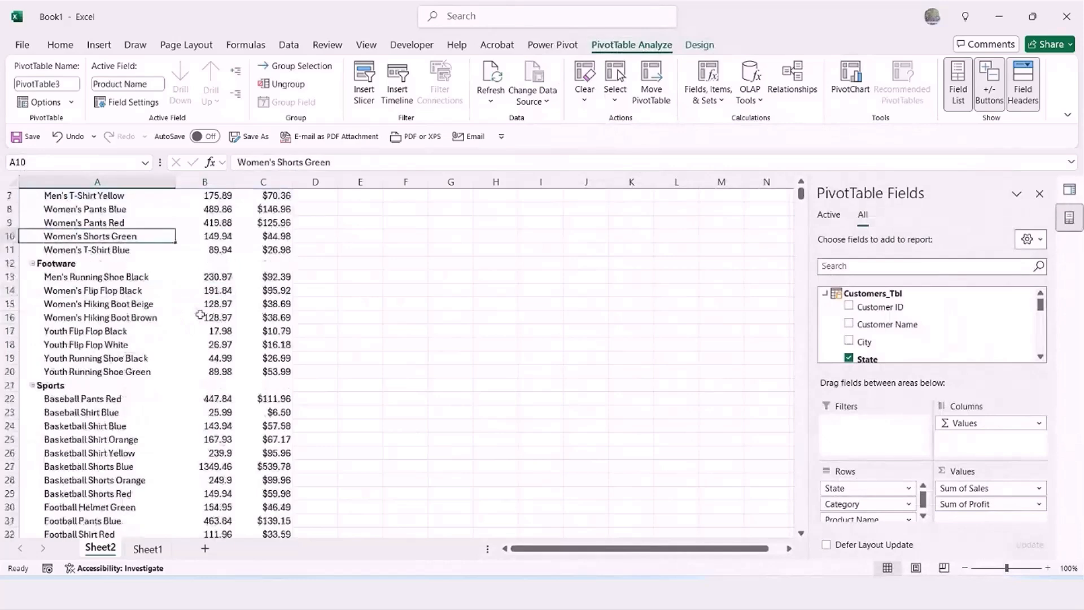
pyautogui.scroll(-16, 201, 315)
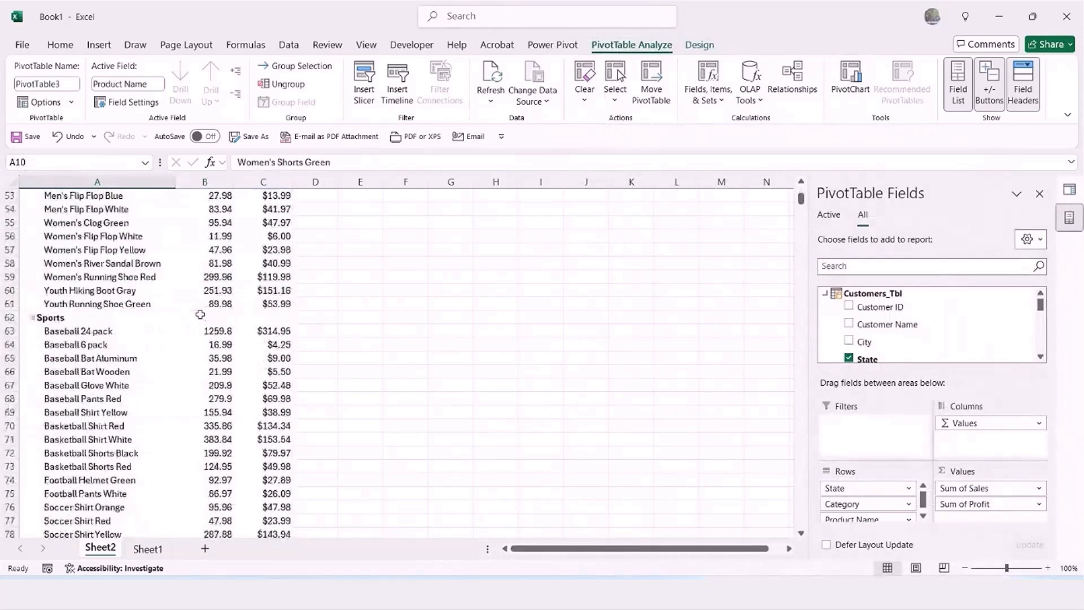
pyautogui.scroll(20, 201, 315)
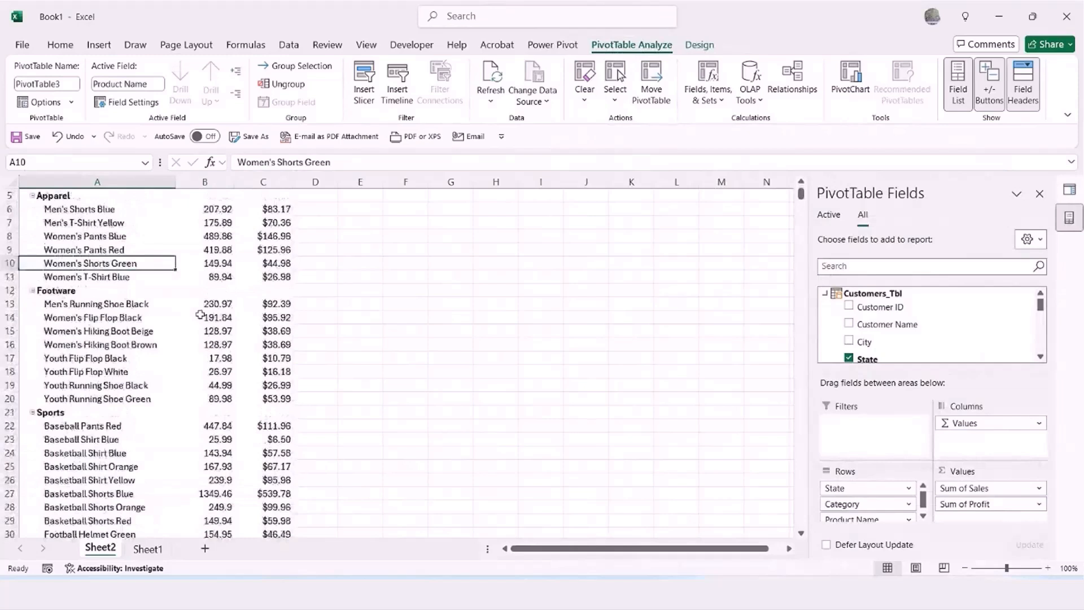
pyautogui.scroll(2, 201, 314)
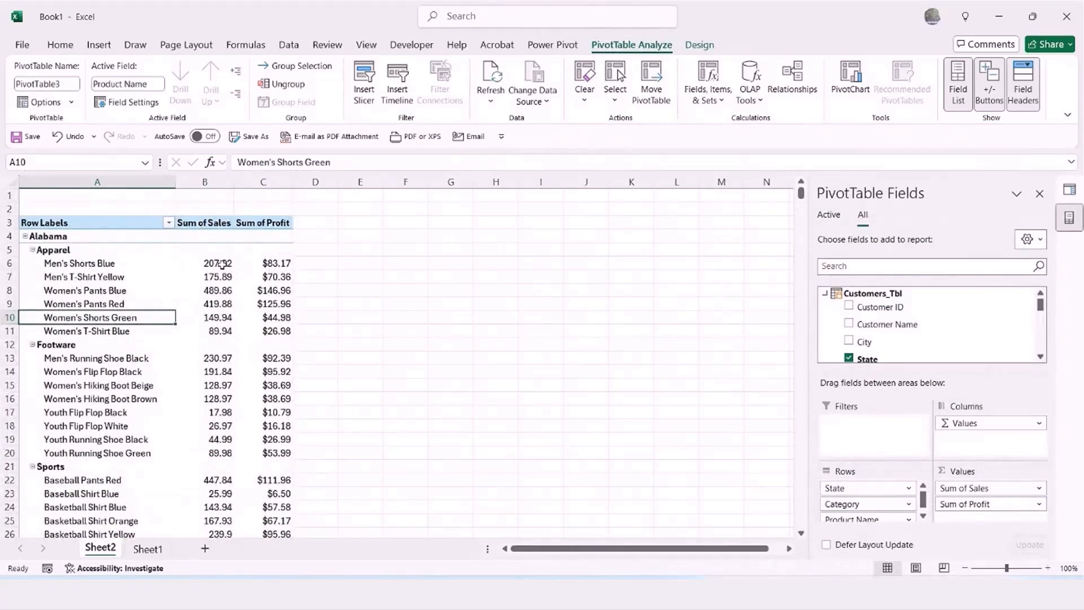
# Format the Sum of Sales values as dollar currency with two decimal places and look over the formatted rows.
pyautogui.moveTo(206, 267)
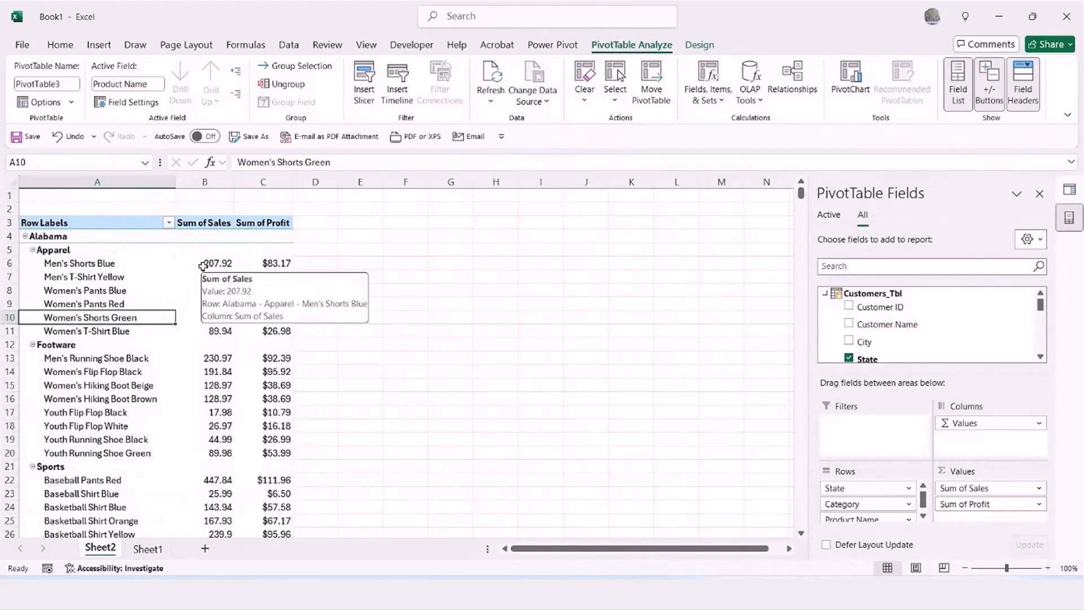
pyautogui.rightClick(203, 265)
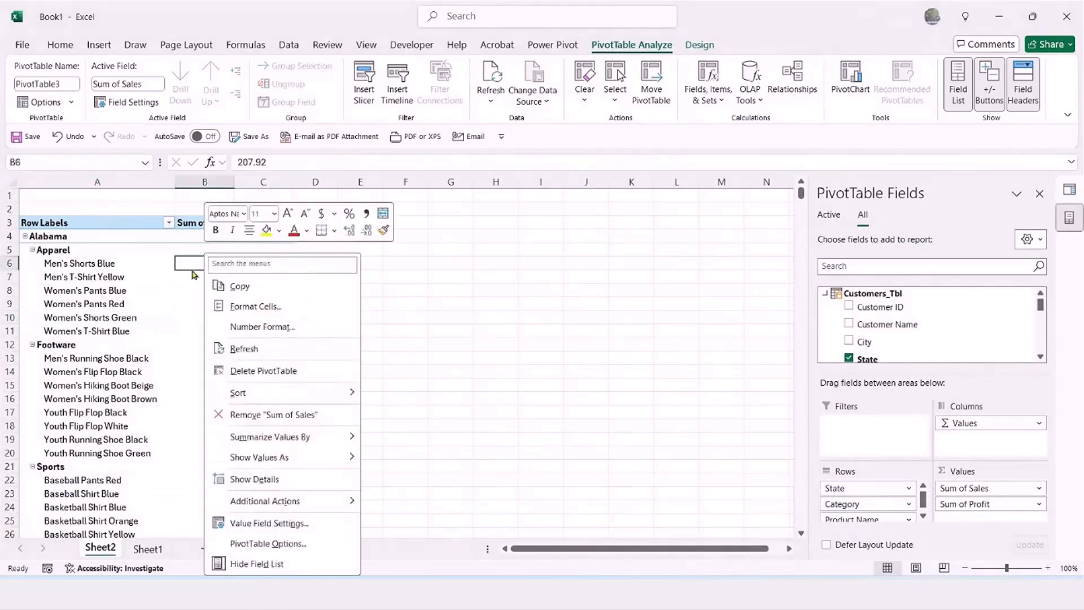
pyautogui.click(268, 327)
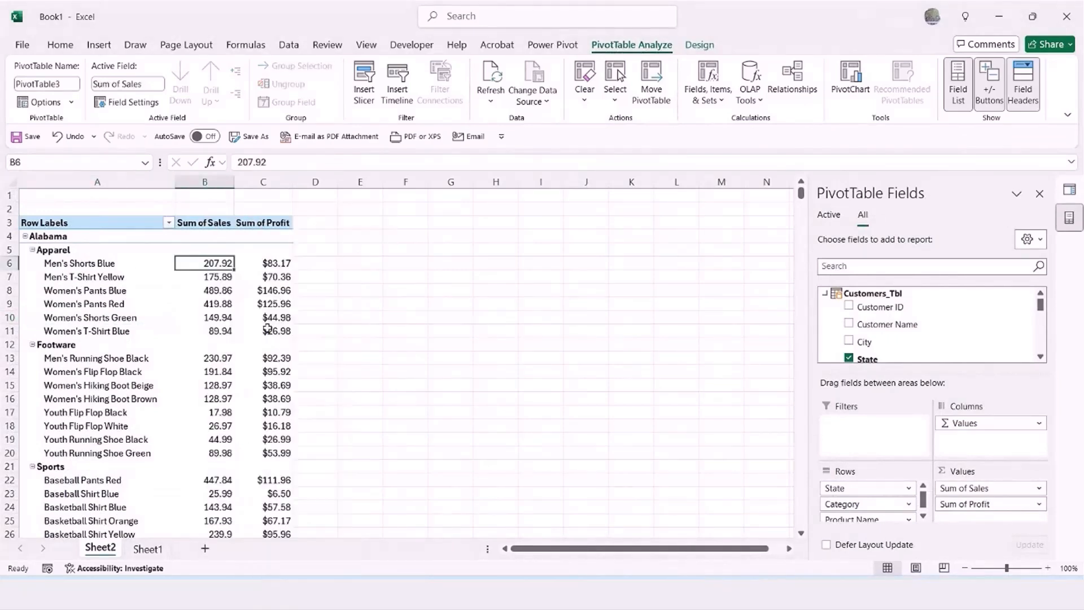
pyautogui.click(108, 227)
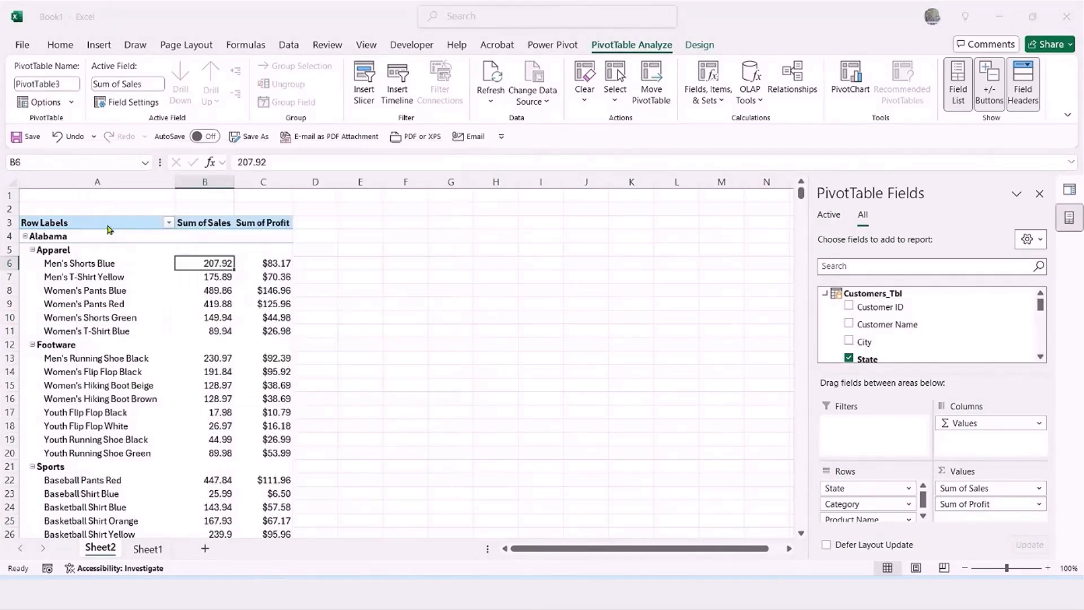
pyautogui.press('Return')
pyautogui.click(289, 316)
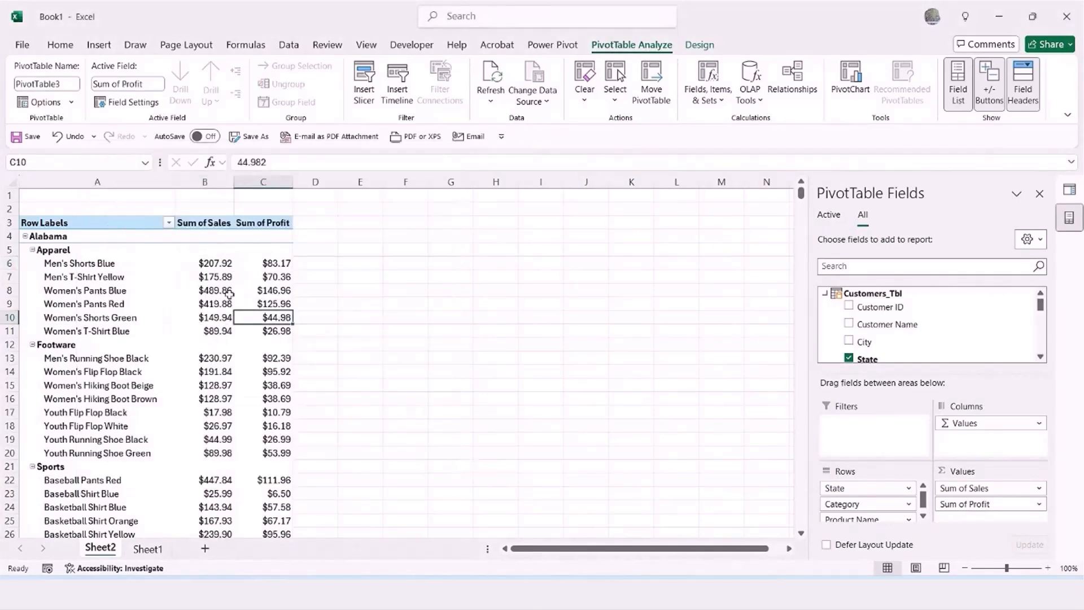
pyautogui.scroll(-3, 231, 406)
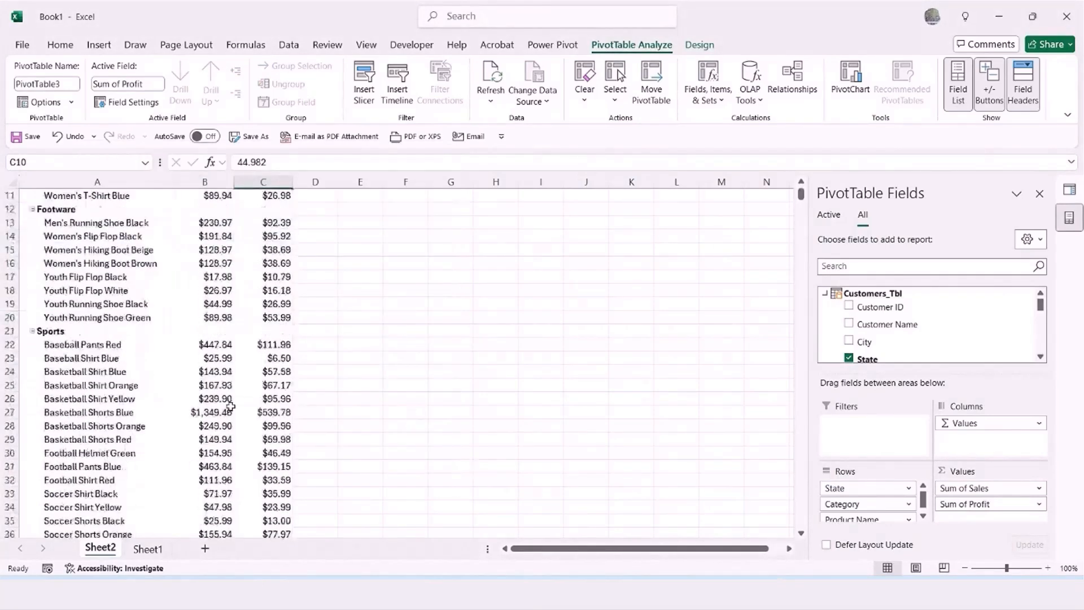
# Collapse the entire Category field in the PivotTable and look over the sales and profit by category within each state.
pyautogui.scroll(3, 231, 406)
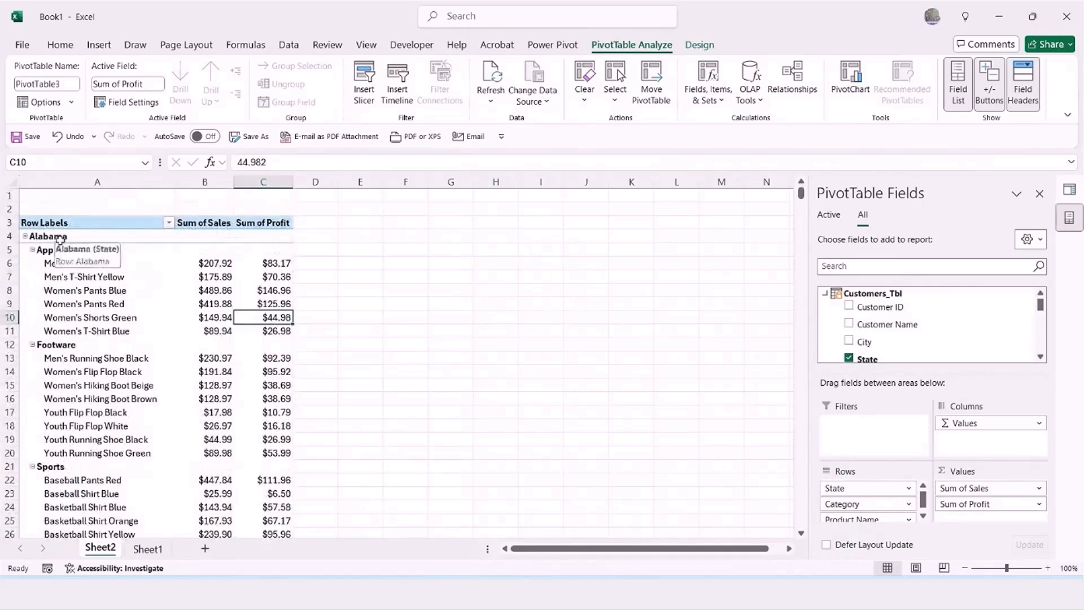
pyautogui.click(55, 250)
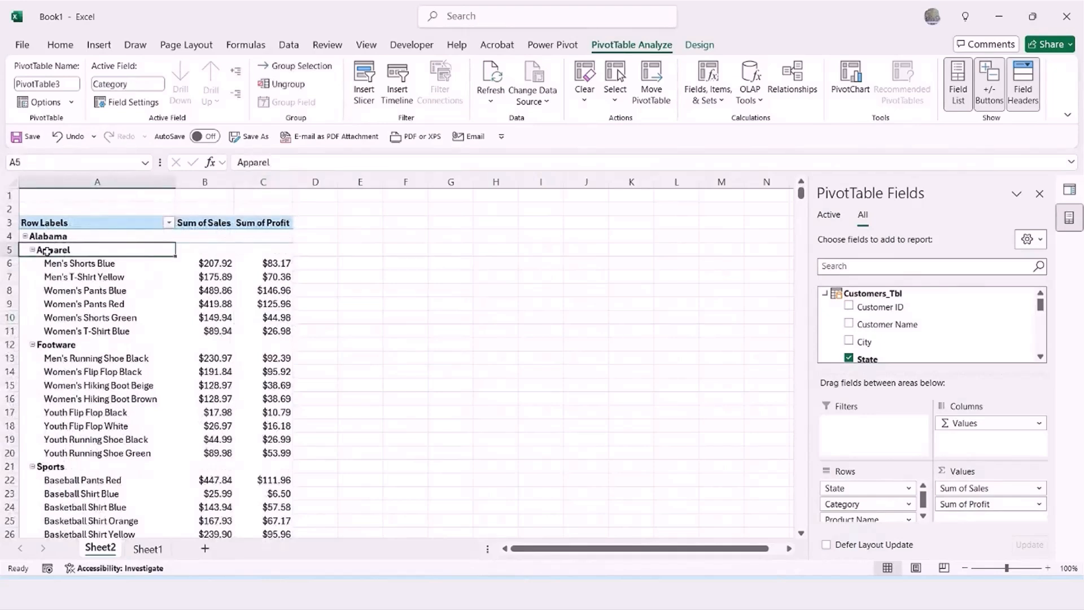
pyautogui.rightClick(52, 254)
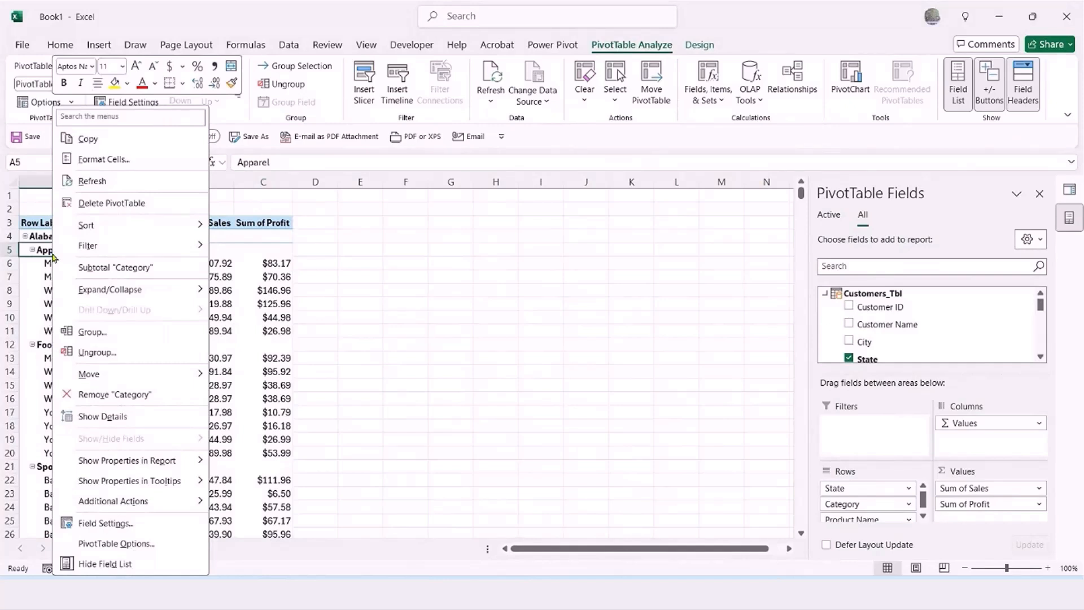
pyautogui.moveTo(141, 289)
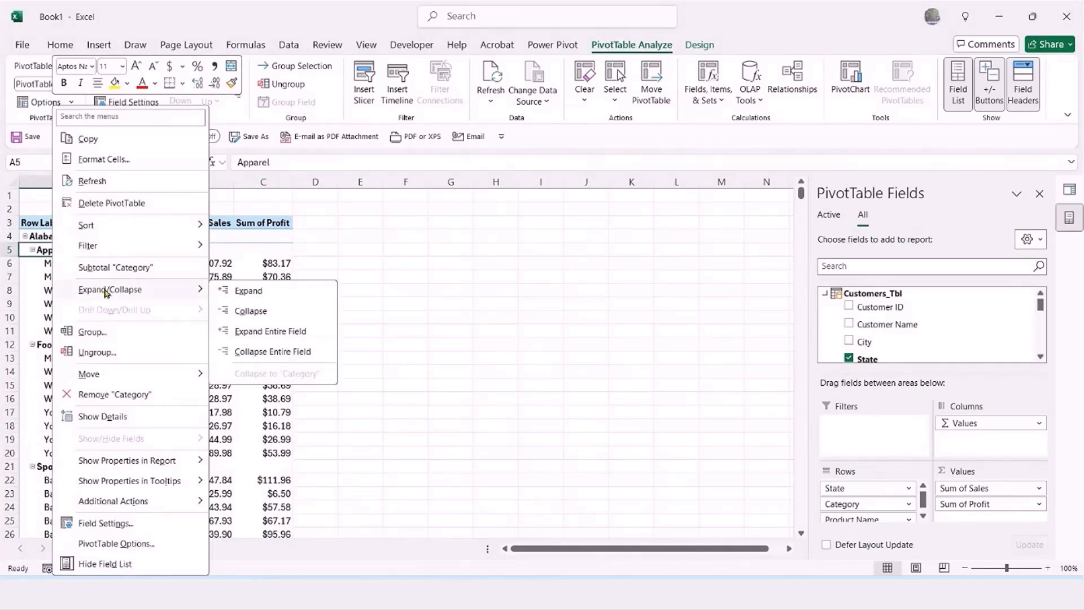
pyautogui.click(262, 351)
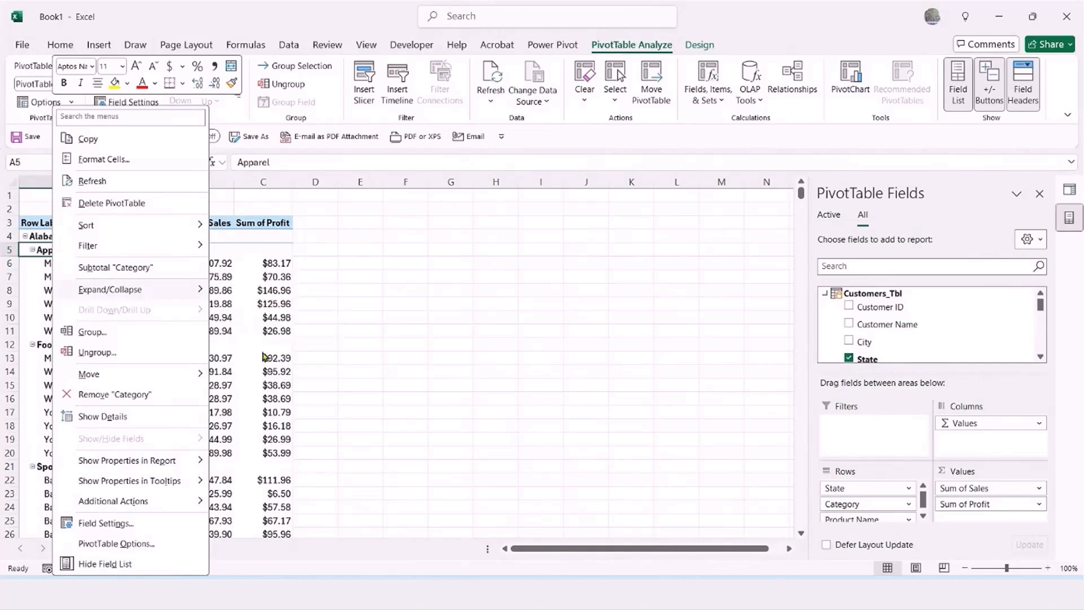
pyautogui.scroll(-3, 182, 412)
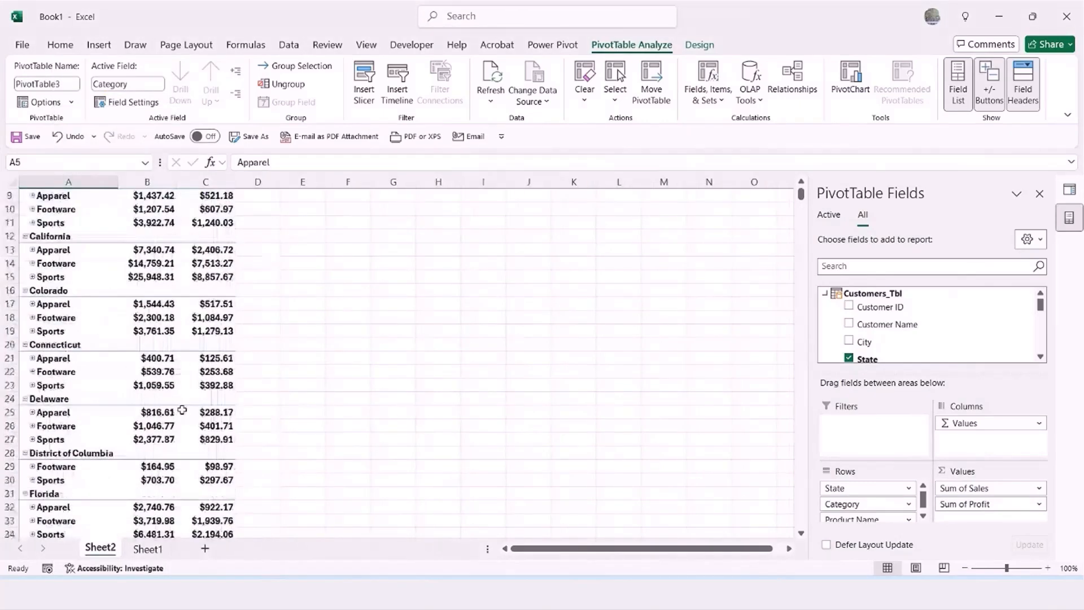
pyautogui.scroll(3, 182, 412)
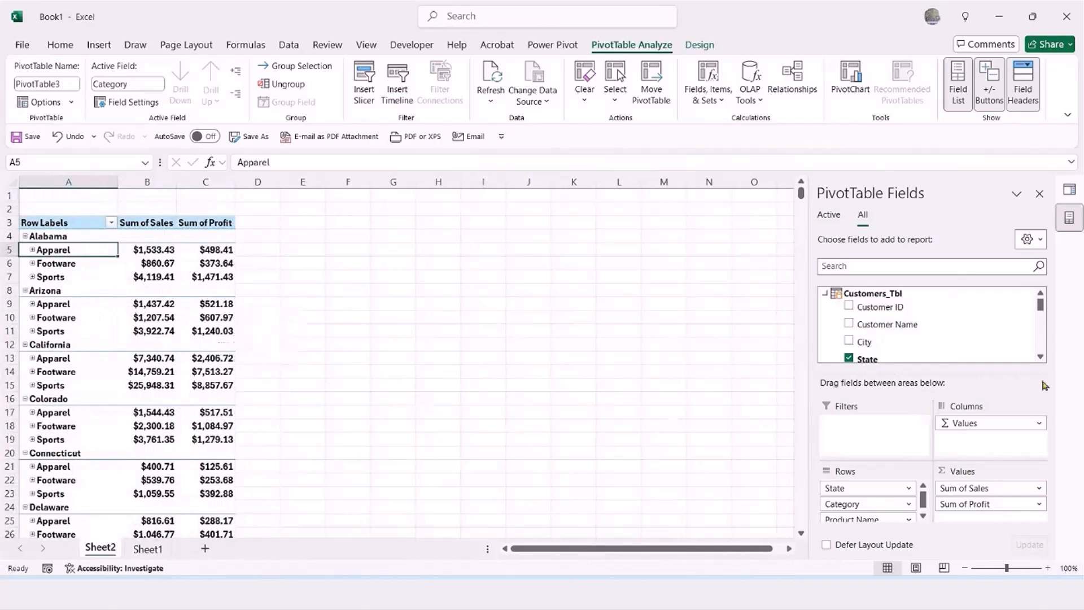
# Expand the entire Category field again to bring back the product rows beneath each category.
pyautogui.moveTo(1044, 306)
pyautogui.mouseDown()
pyautogui.moveTo(1042, 346)
pyautogui.moveTo(1044, 300)
pyautogui.mouseUp()
pyautogui.rightClick(50, 249)
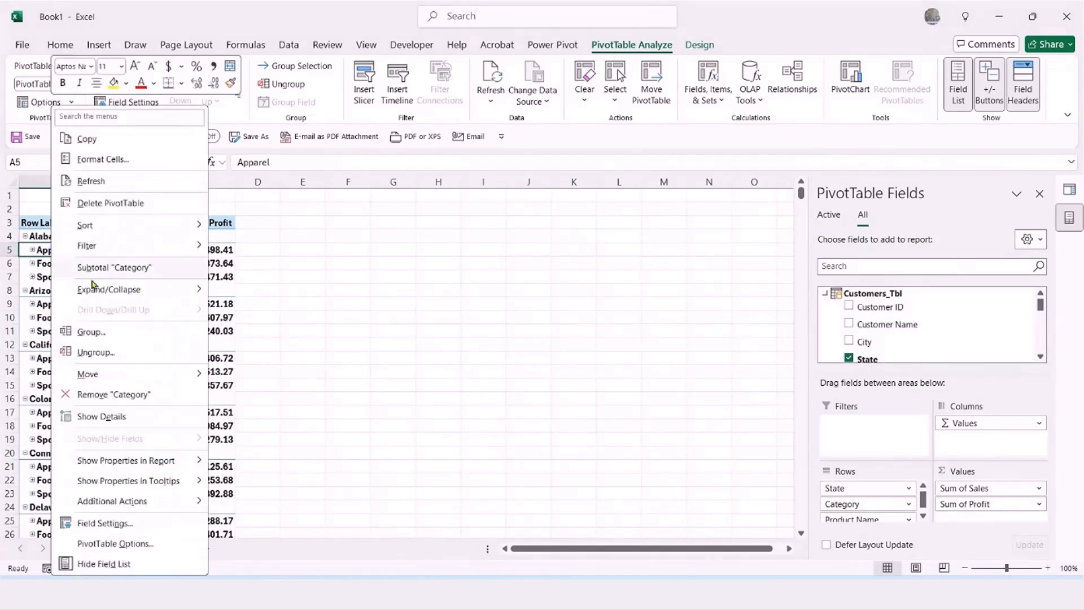
pyautogui.moveTo(110, 291)
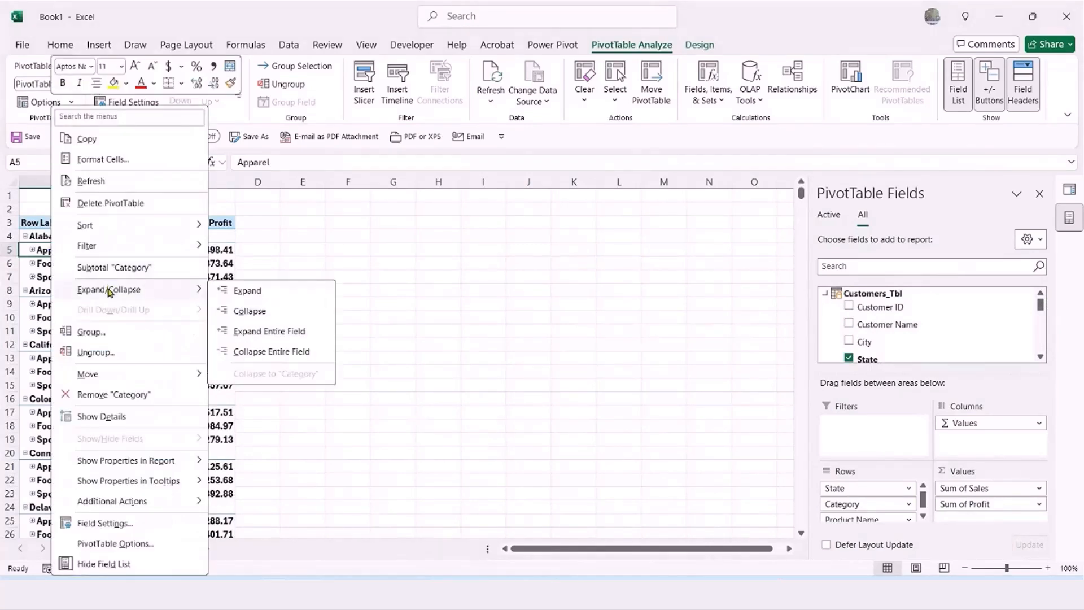
pyautogui.click(285, 332)
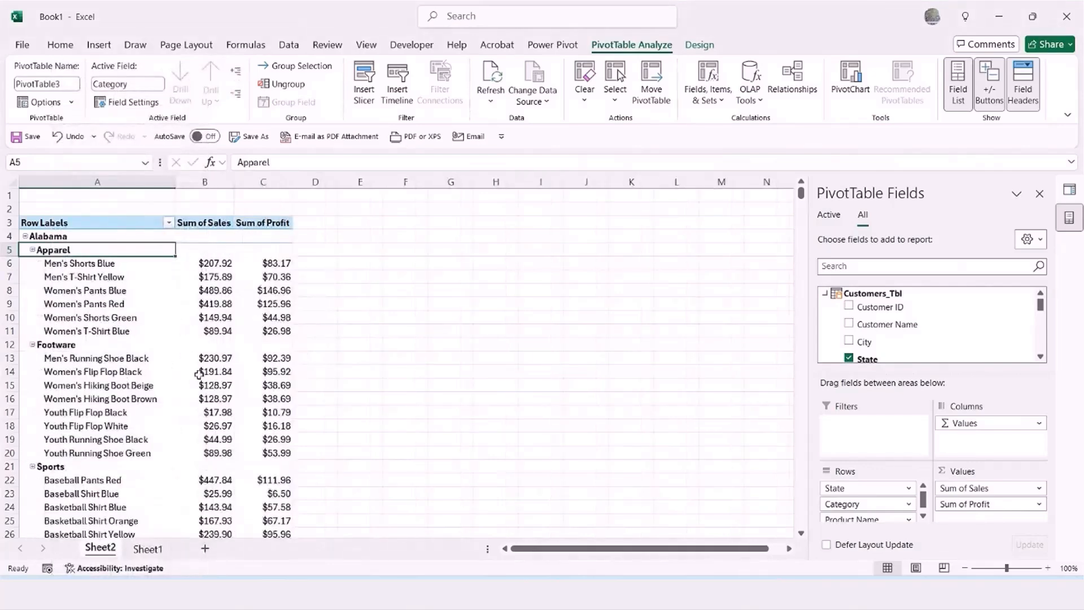
pyautogui.scroll(-2, 199, 378)
pyautogui.scroll(2, 200, 378)
pyautogui.moveTo(188, 358)
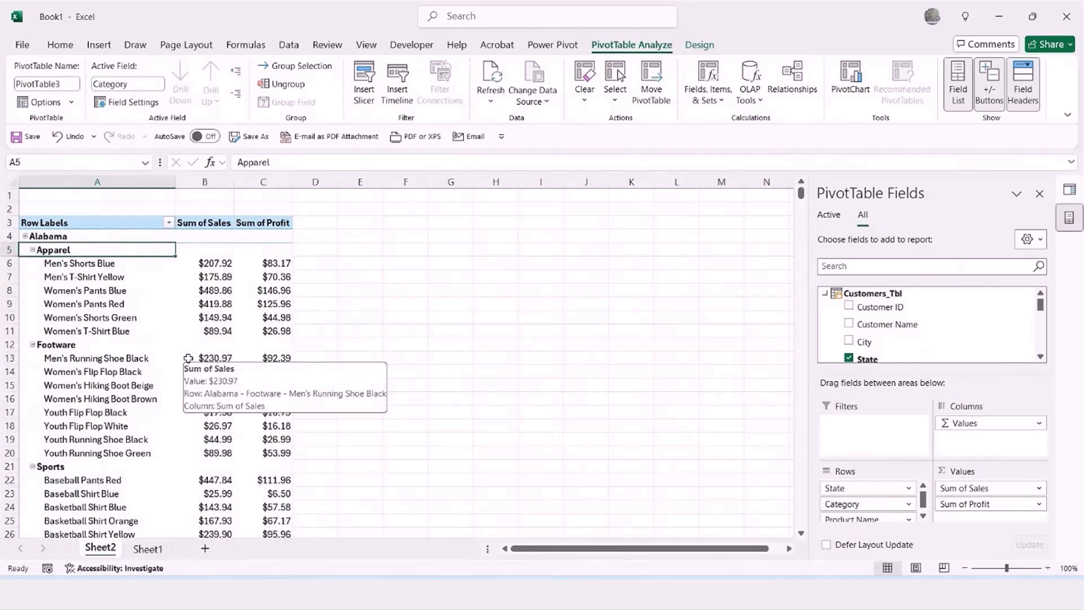
# Show all subtotals at the top of each group in the PivotTable and look over the state and category subtotals.
pyautogui.click(213, 315)
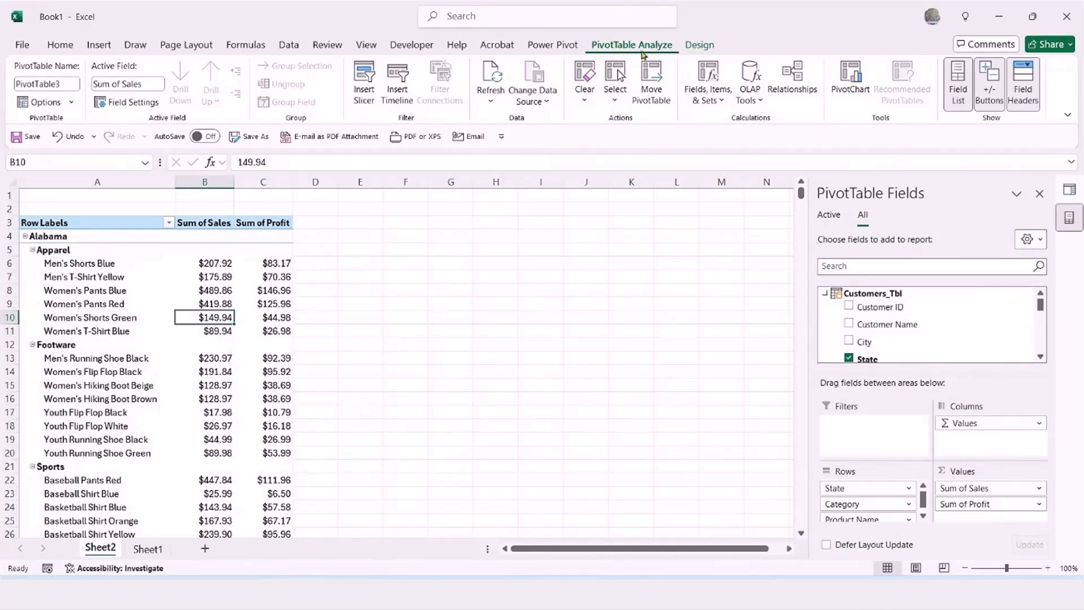
pyautogui.click(701, 48)
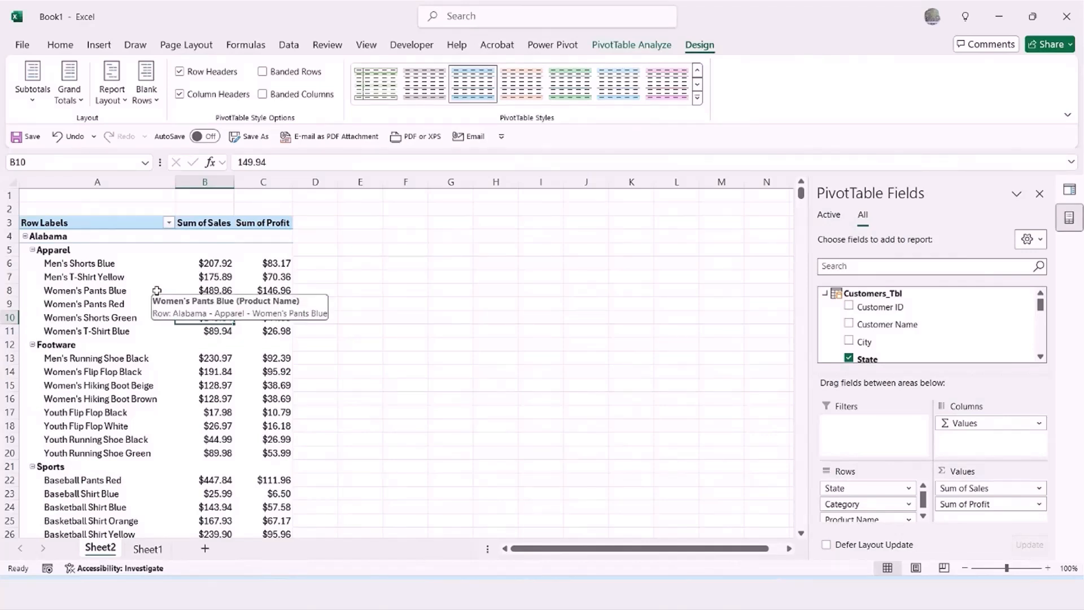
pyautogui.click(31, 100)
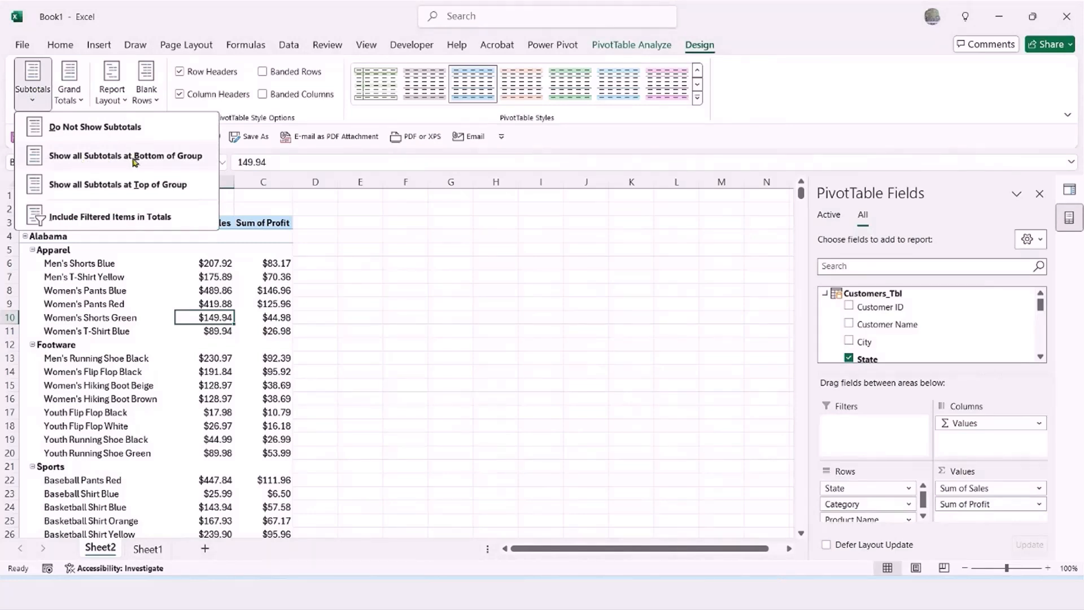
pyautogui.click(99, 191)
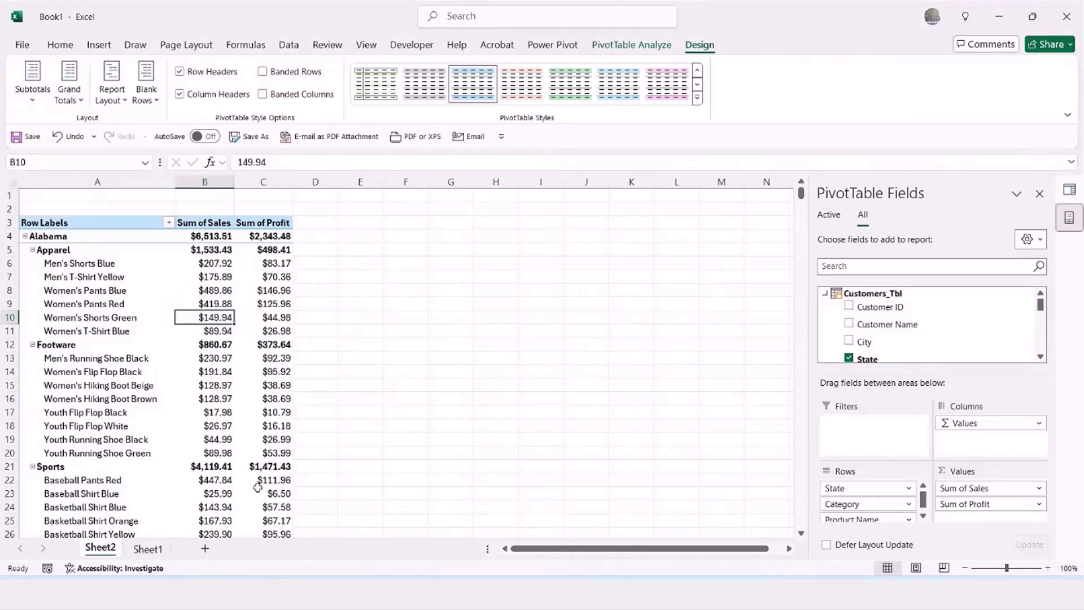
pyautogui.scroll(-3, 229, 451)
pyautogui.scroll(3, 229, 450)
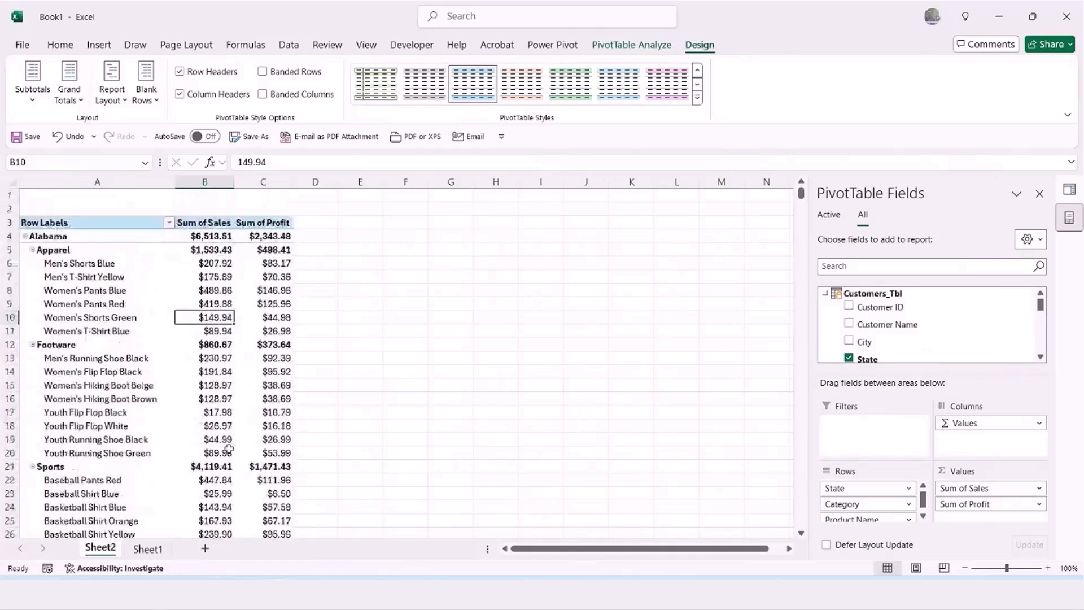
pyautogui.moveTo(202, 289)
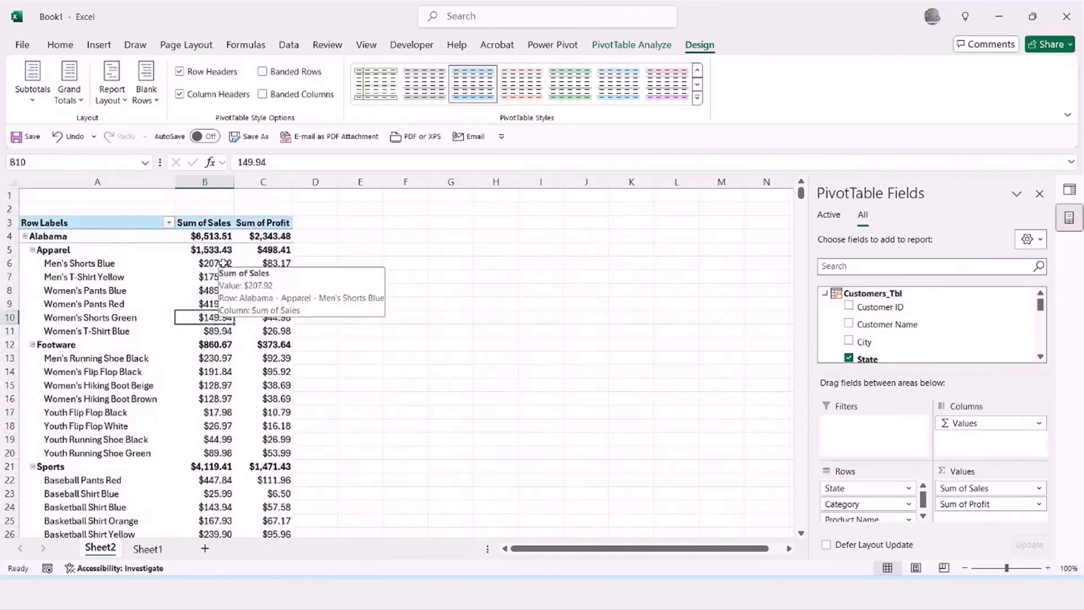
pyautogui.scroll(-11, 210, 372)
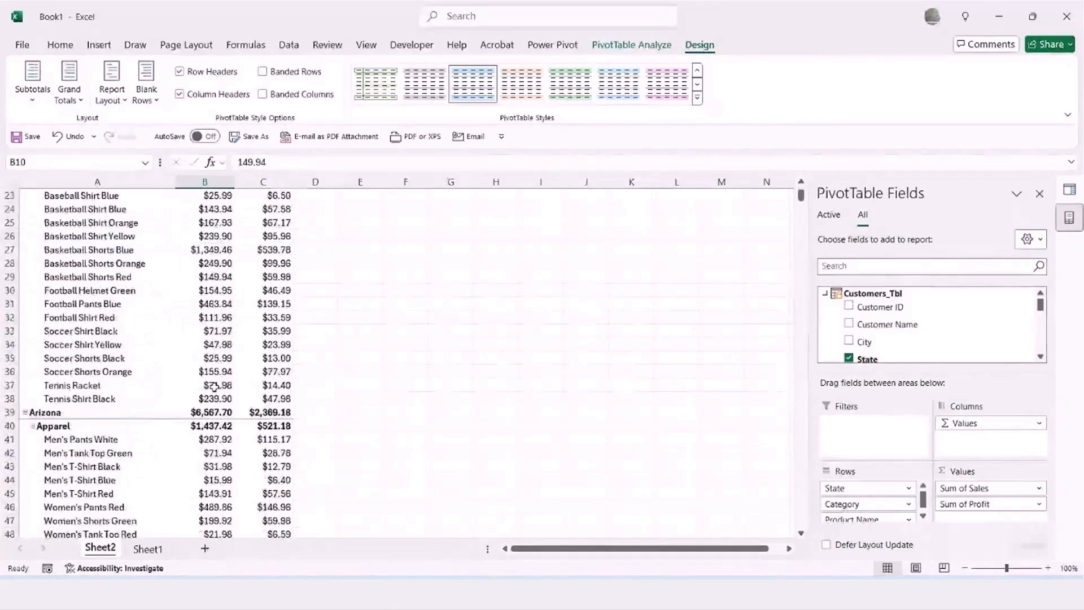
pyautogui.scroll(-4, 214, 387)
pyautogui.click(209, 265)
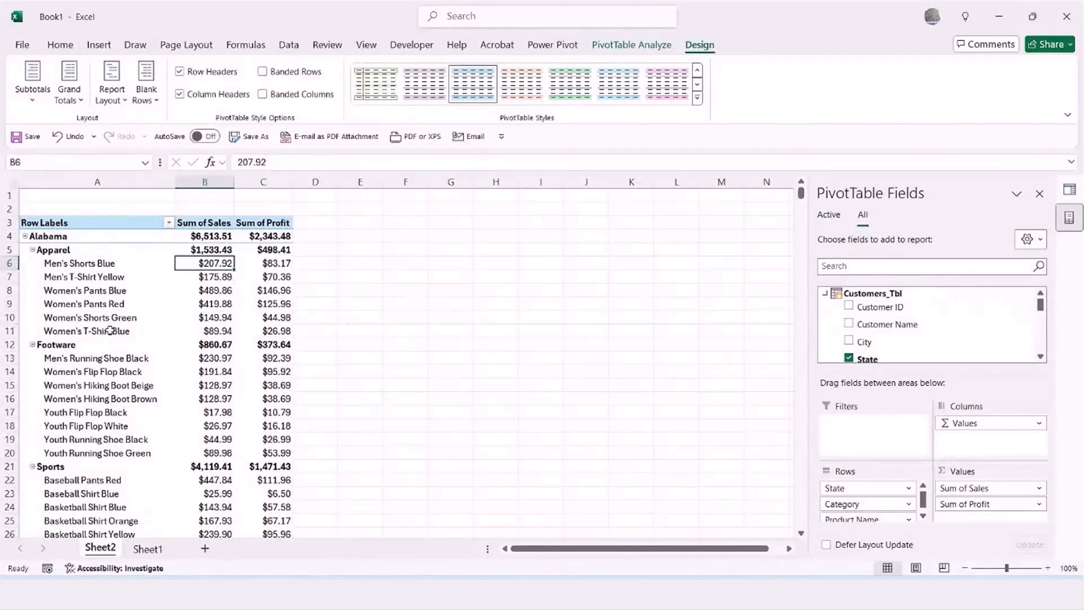
# Look at the filter options for the row labels and the sort options for the Sum of Sales values.
pyautogui.click(647, 47)
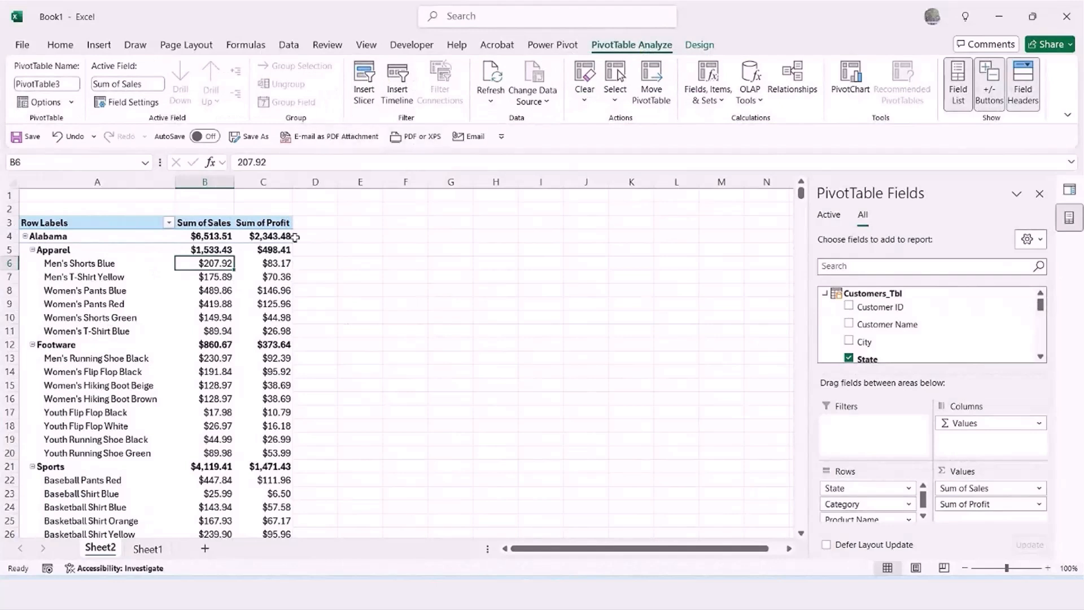
pyautogui.click(169, 222)
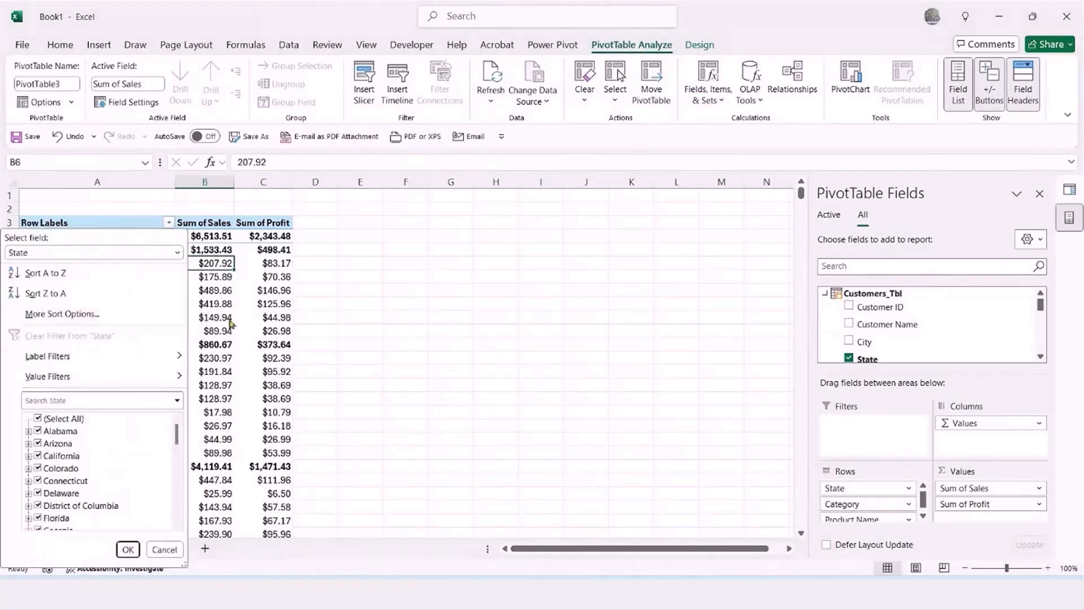
pyautogui.press('Escape')
pyautogui.rightClick(213, 249)
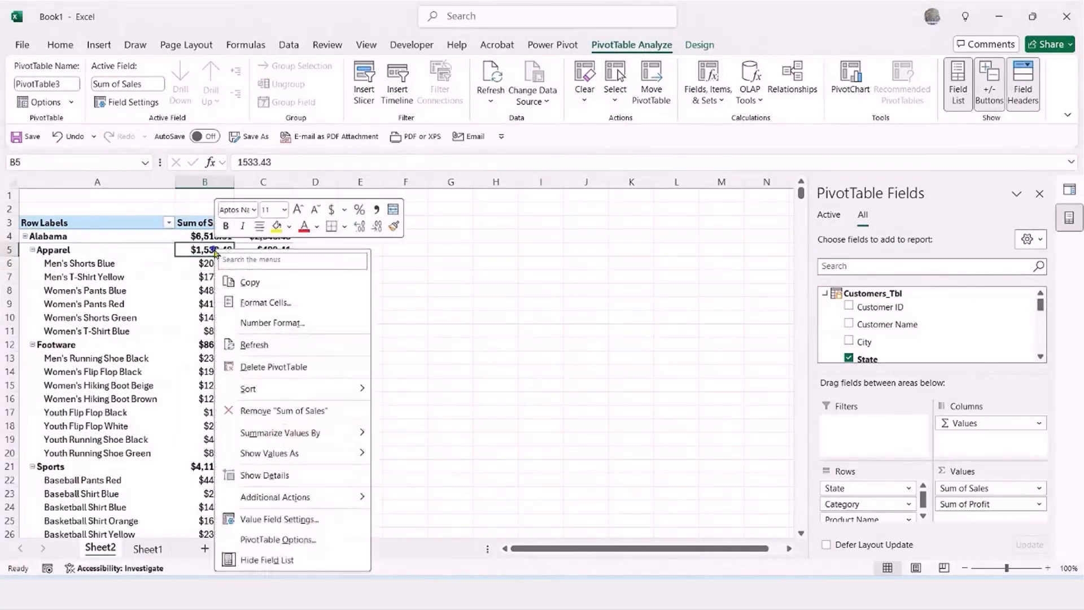
pyautogui.moveTo(263, 390)
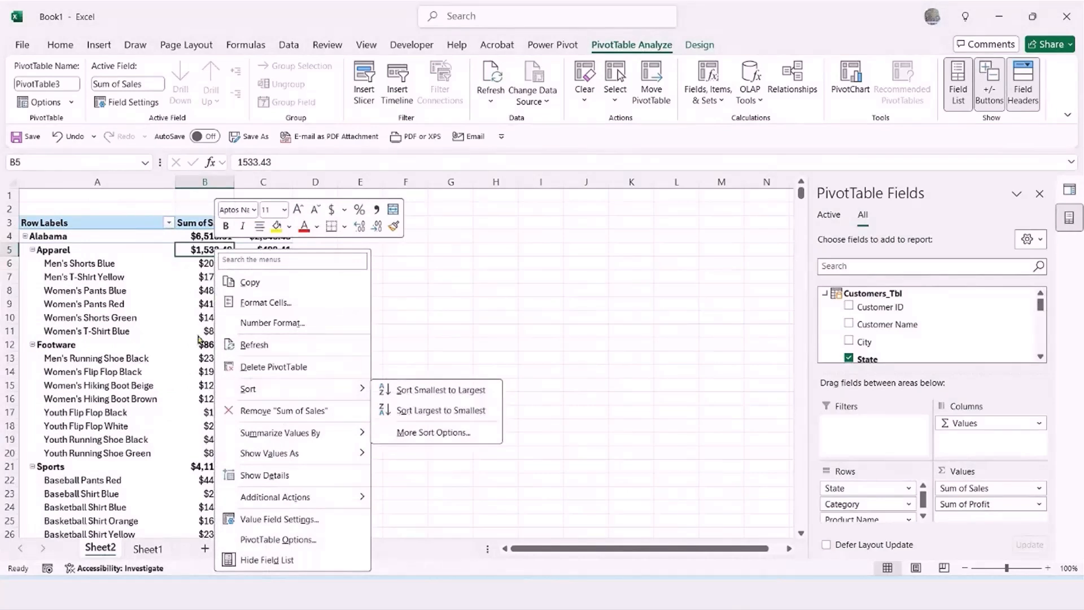
pyautogui.press('Escape')
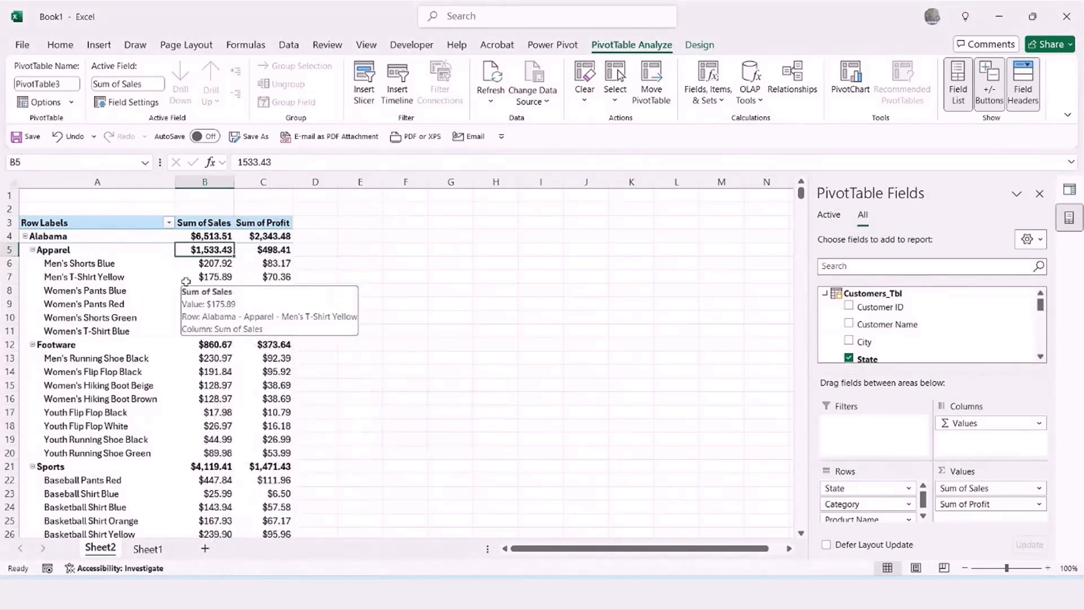
pyautogui.click(209, 275)
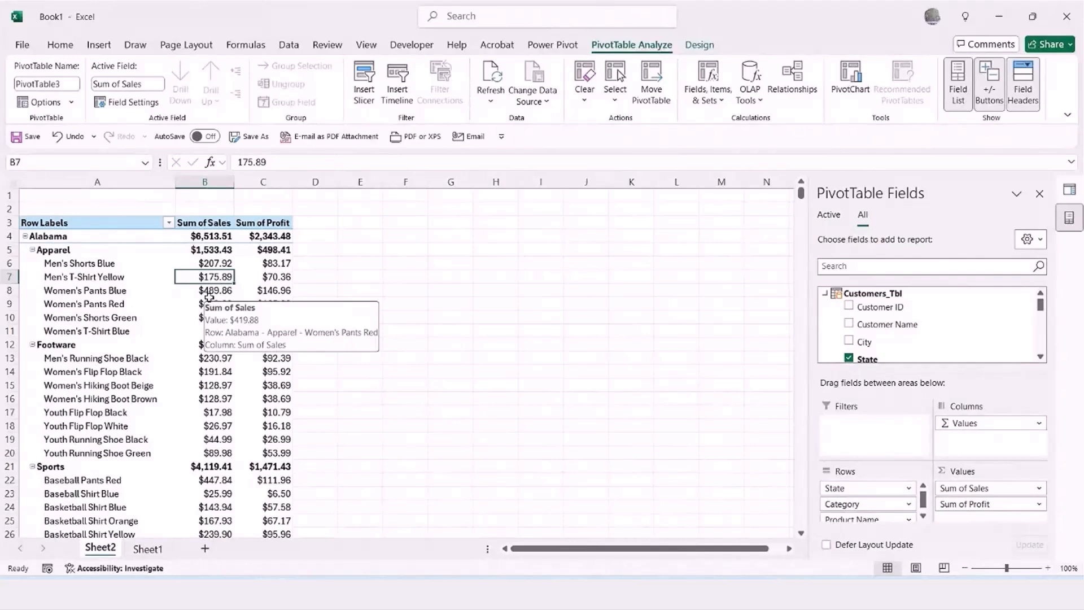
# Insert a new PivotTable from the Data Model at cell F3 of the existing worksheet Sheet2.
pyautogui.click(404, 224)
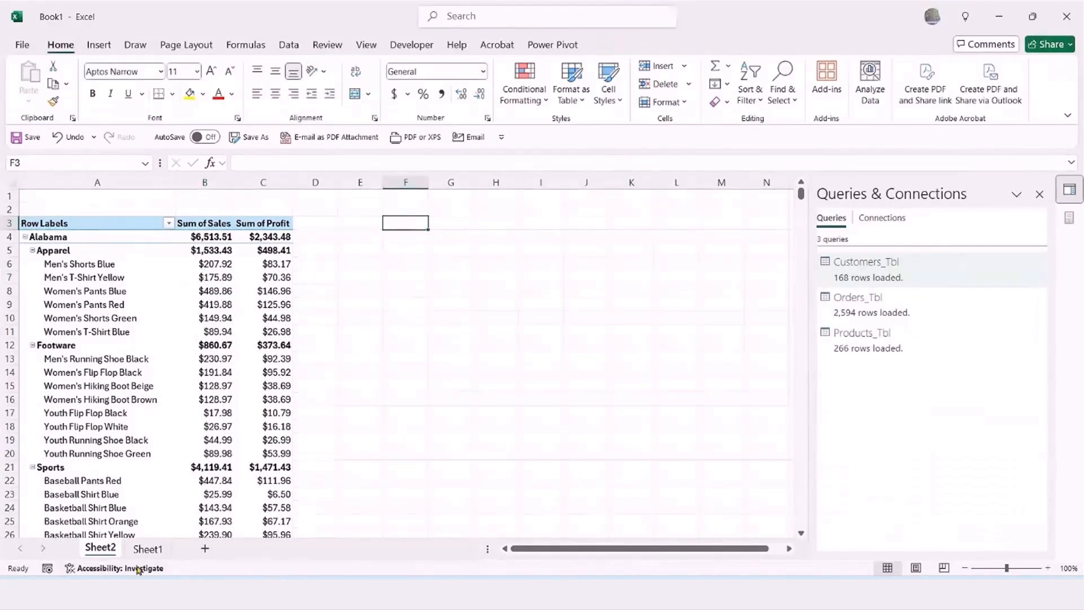
pyautogui.click(148, 549)
pyautogui.click(100, 549)
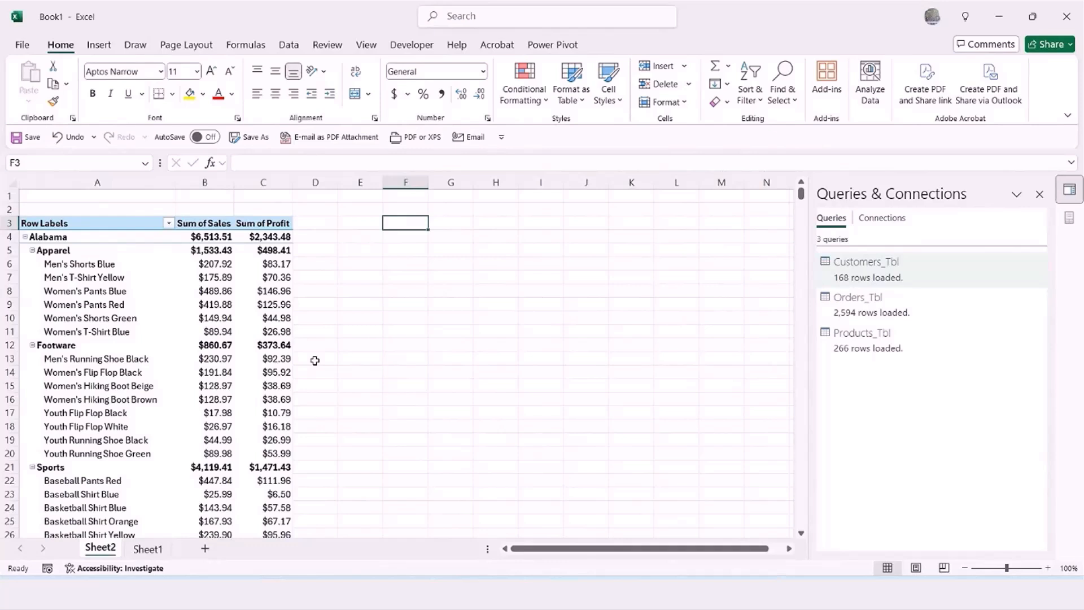
pyautogui.click(99, 45)
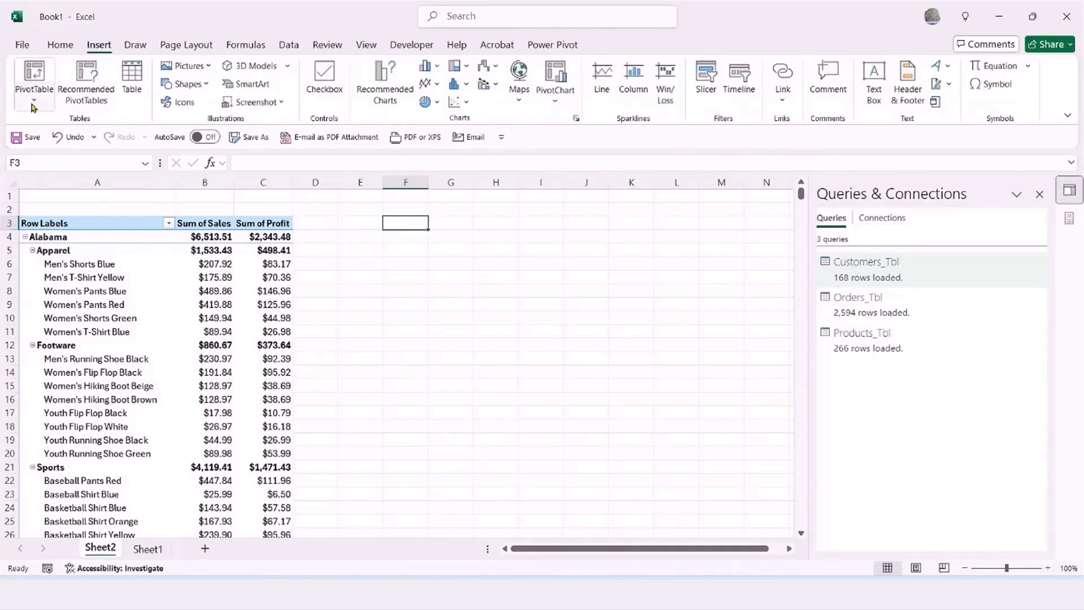
pyautogui.click(33, 101)
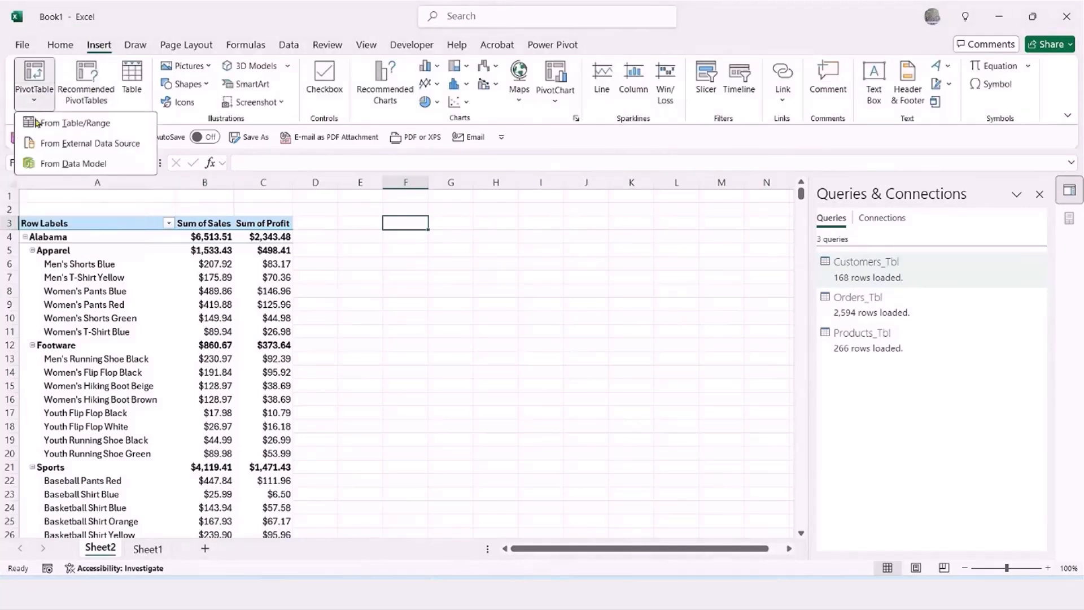
pyautogui.click(74, 162)
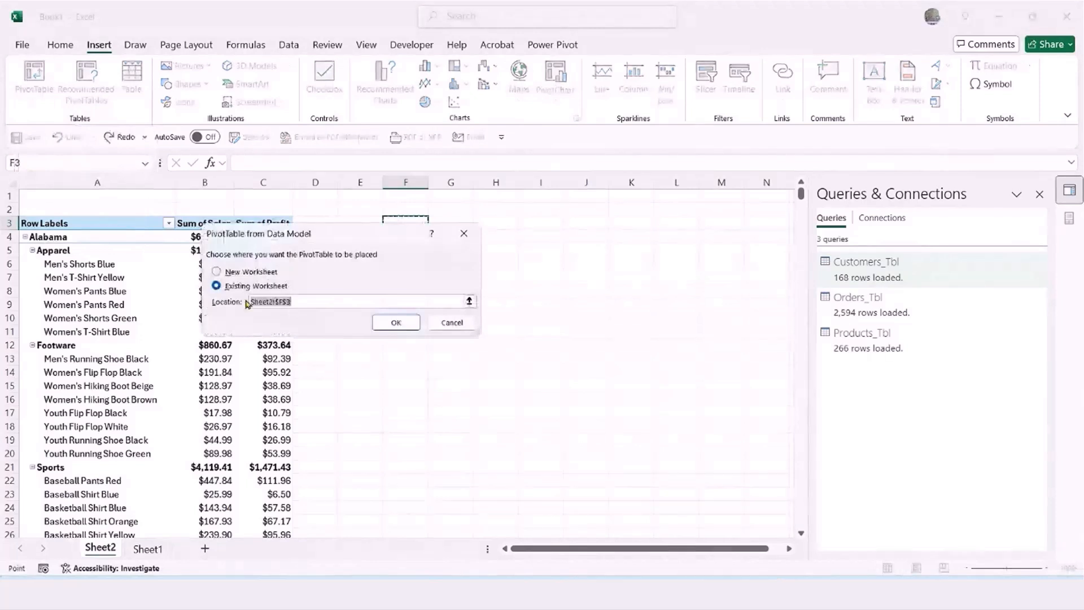
pyautogui.moveTo(308, 247); pyautogui.dragTo(548, 416)
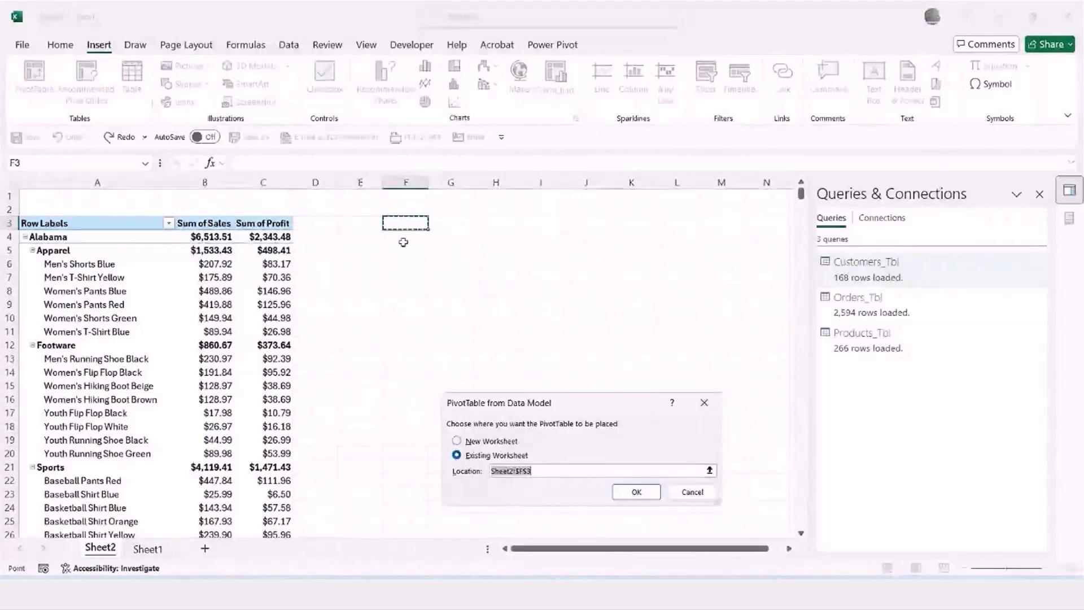
pyautogui.click(635, 491)
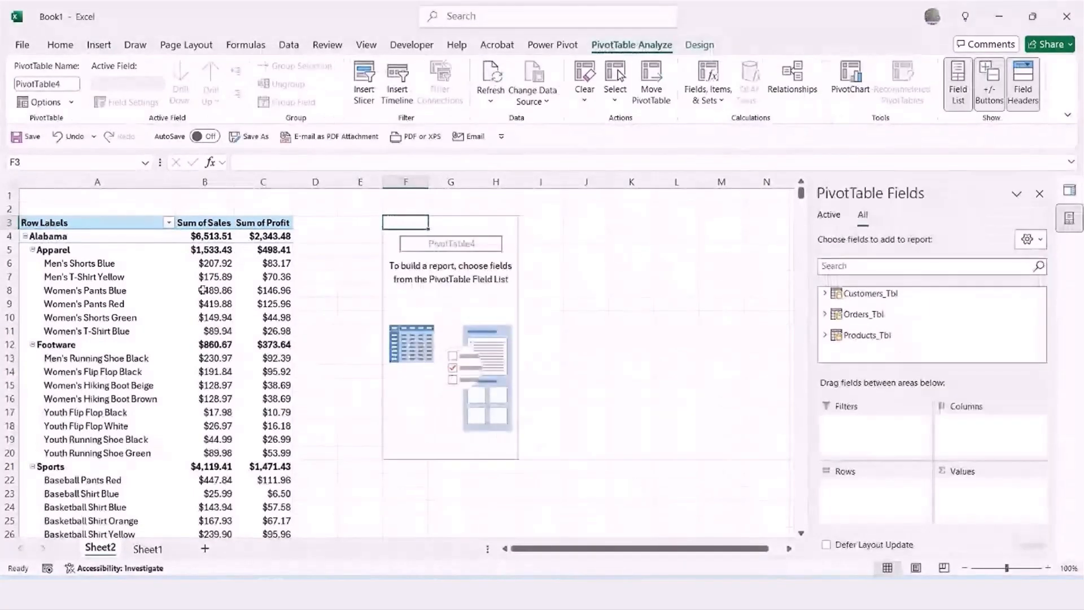
# Add the Sales field from Orders_Tbl to the values of the new PivotTable.
pyautogui.moveTo(216, 373)
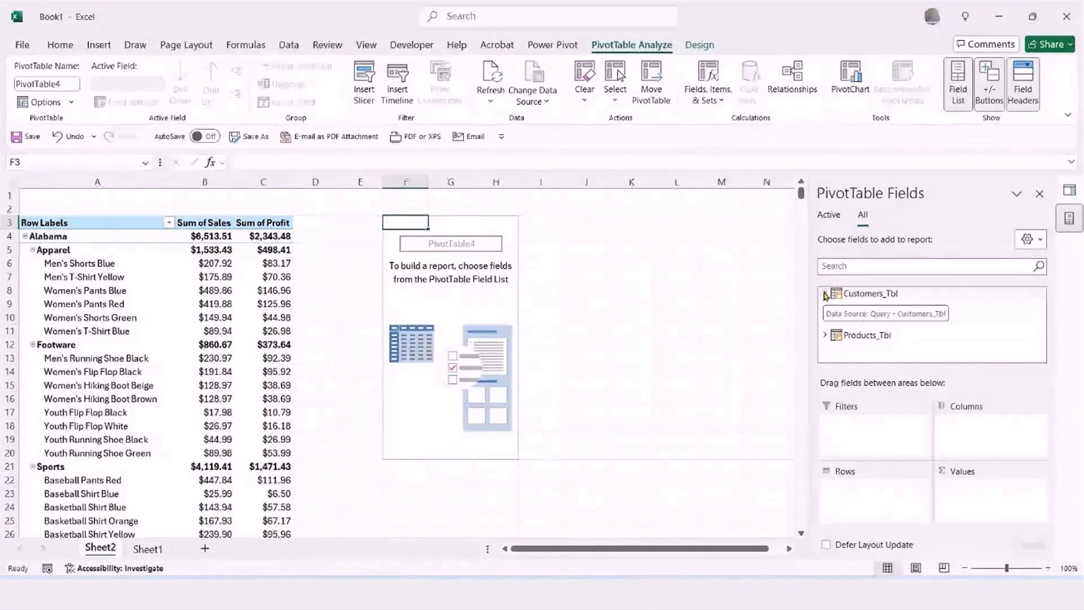
pyautogui.click(826, 314)
pyautogui.scroll(-1, 881, 333)
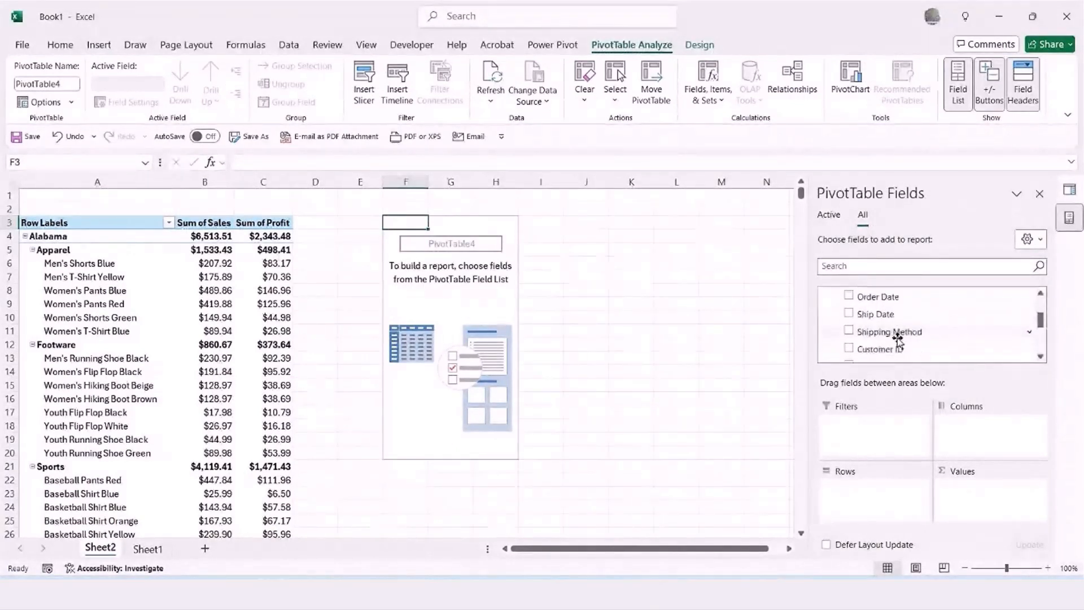
pyautogui.scroll(-3, 898, 339)
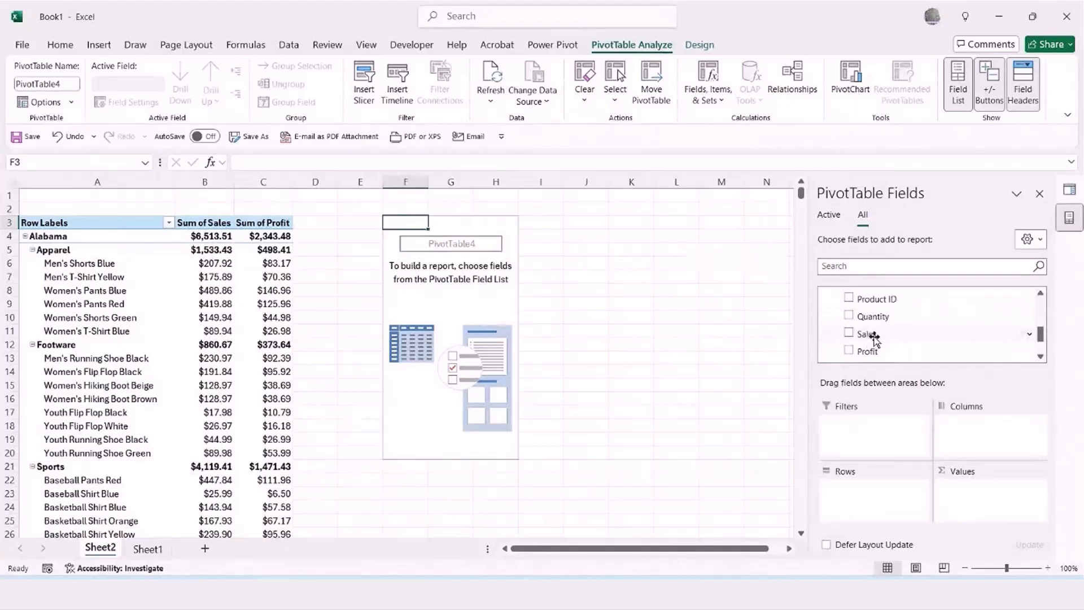
pyautogui.moveTo(874, 339); pyautogui.dragTo(969, 498)
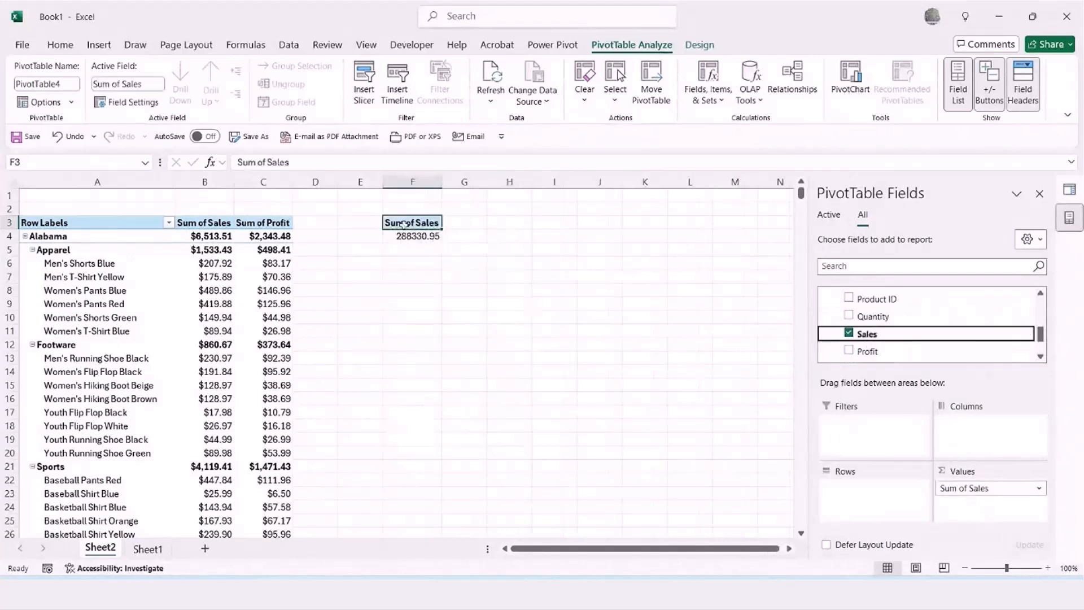
# Add the Product Name and Category fields from Products_Tbl as row fields of the new PivotTable.
pyautogui.scroll(-1, 940, 339)
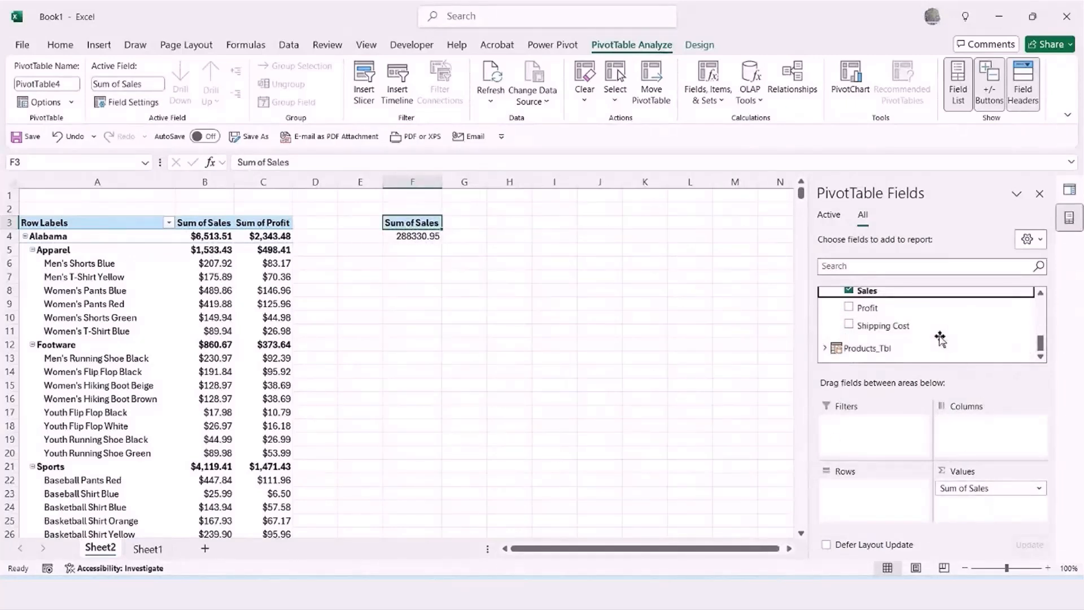
pyautogui.click(826, 348)
pyautogui.scroll(-1, 927, 345)
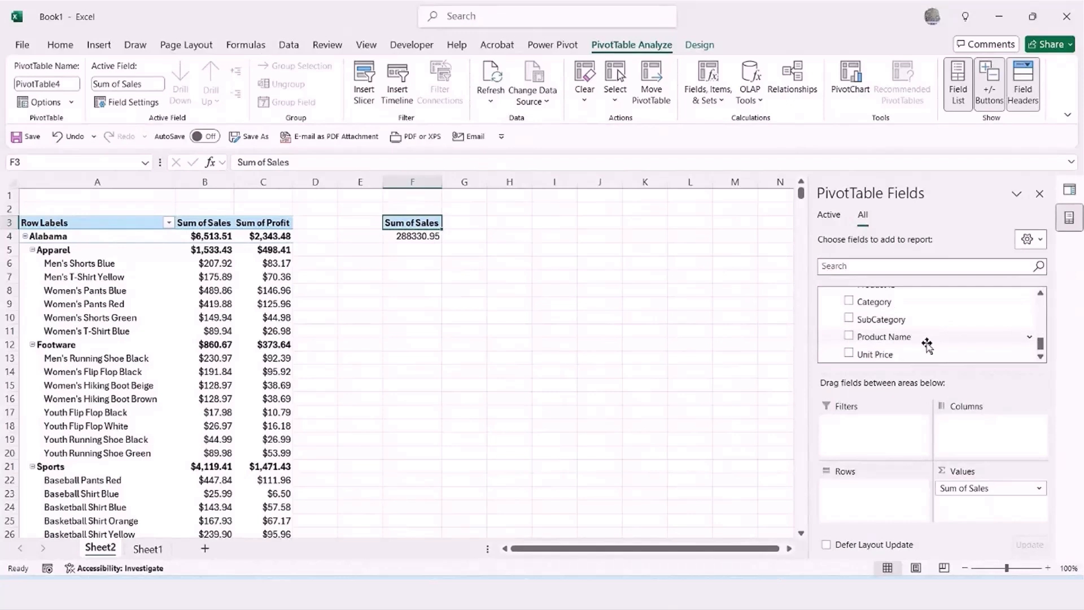
pyautogui.scroll(1, 928, 345)
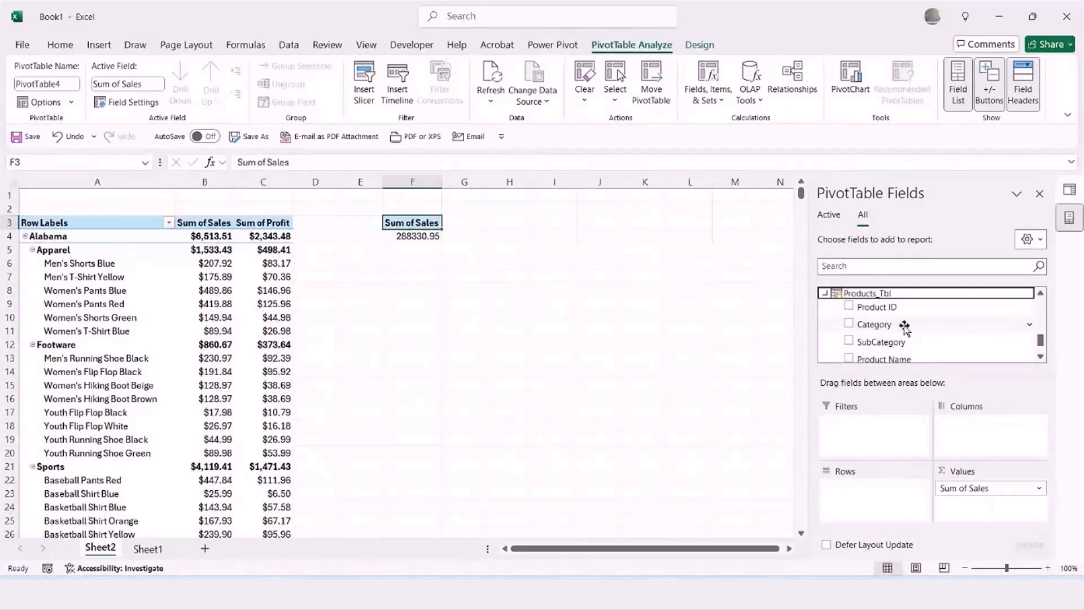
pyautogui.moveTo(895, 360); pyautogui.dragTo(882, 503)
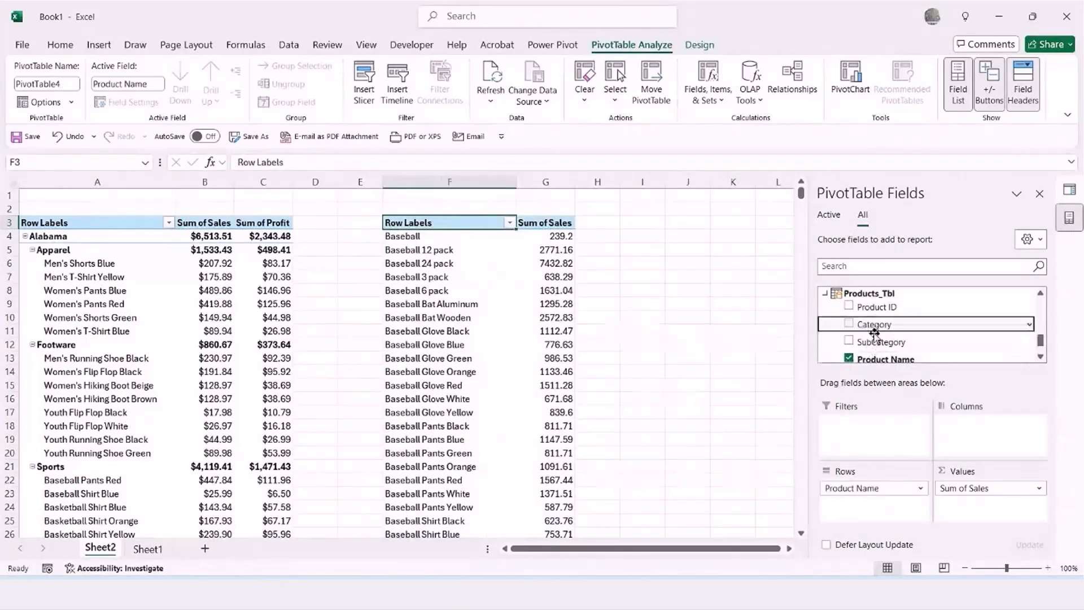
pyautogui.moveTo(874, 333); pyautogui.dragTo(872, 487)
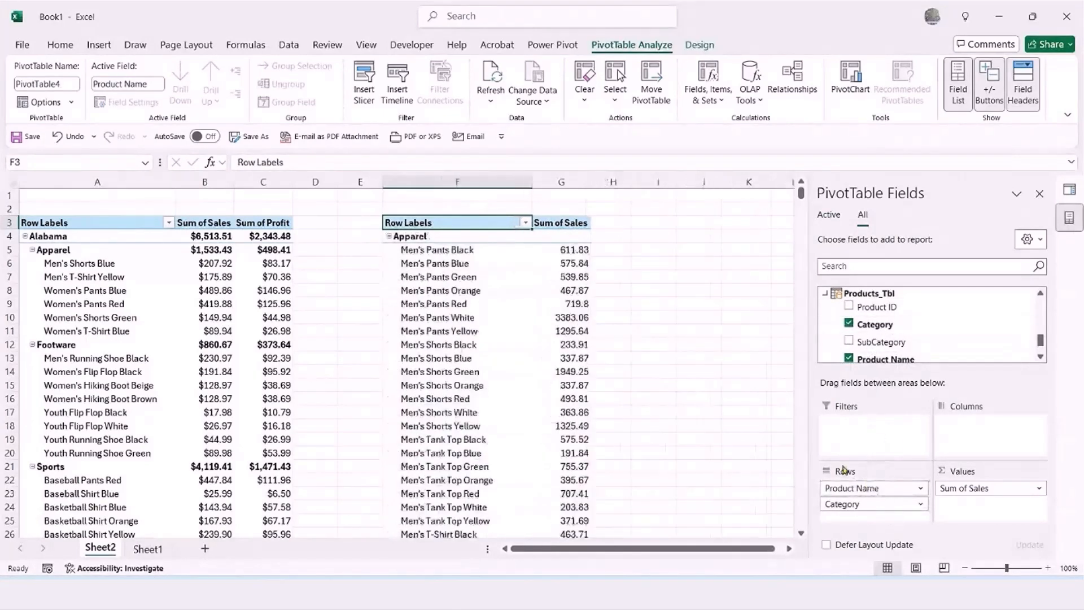
# Place Category above Product Name in the rows, and remove Product Name so only Category remains.
pyautogui.click(473, 296)
pyautogui.click(459, 276)
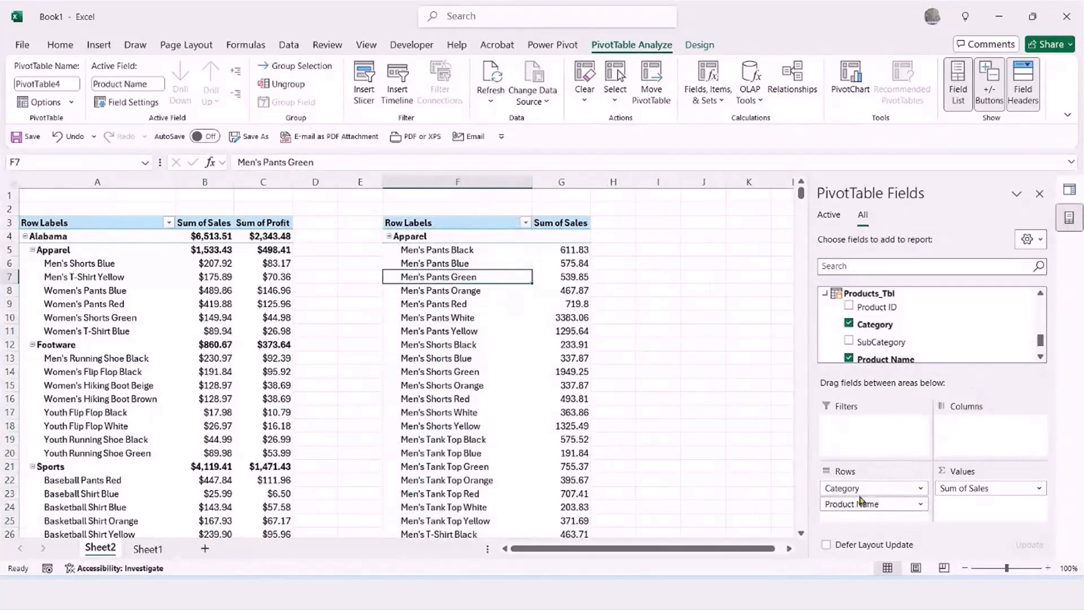
pyautogui.moveTo(864, 502); pyautogui.dragTo(703, 446)
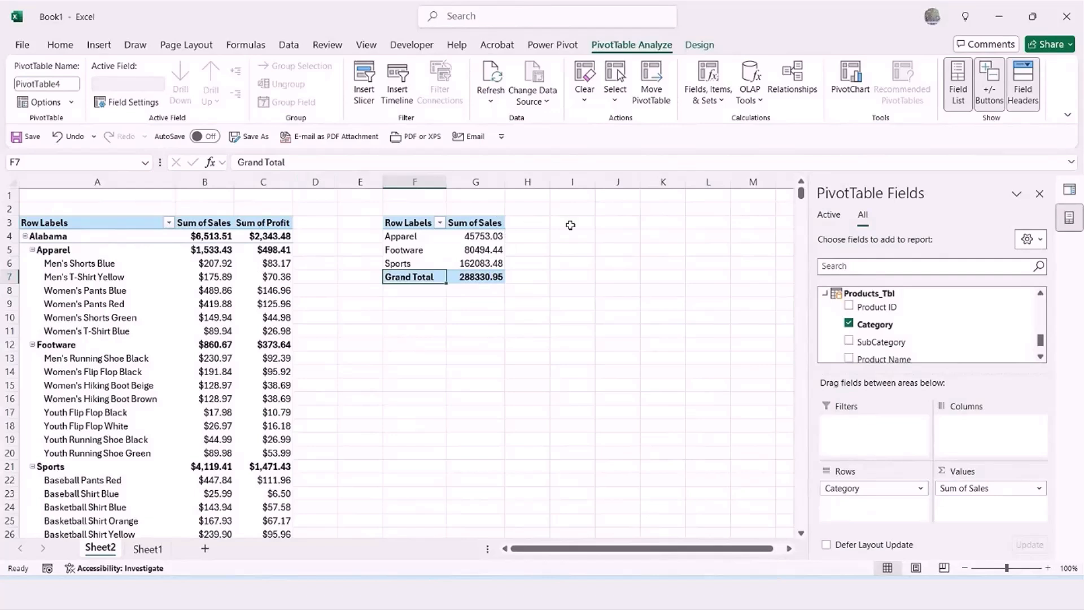
# Set the number format of the Sum of Sales values in the category PivotTable to Currency.
pyautogui.moveTo(448, 259)
pyautogui.rightClick(468, 236)
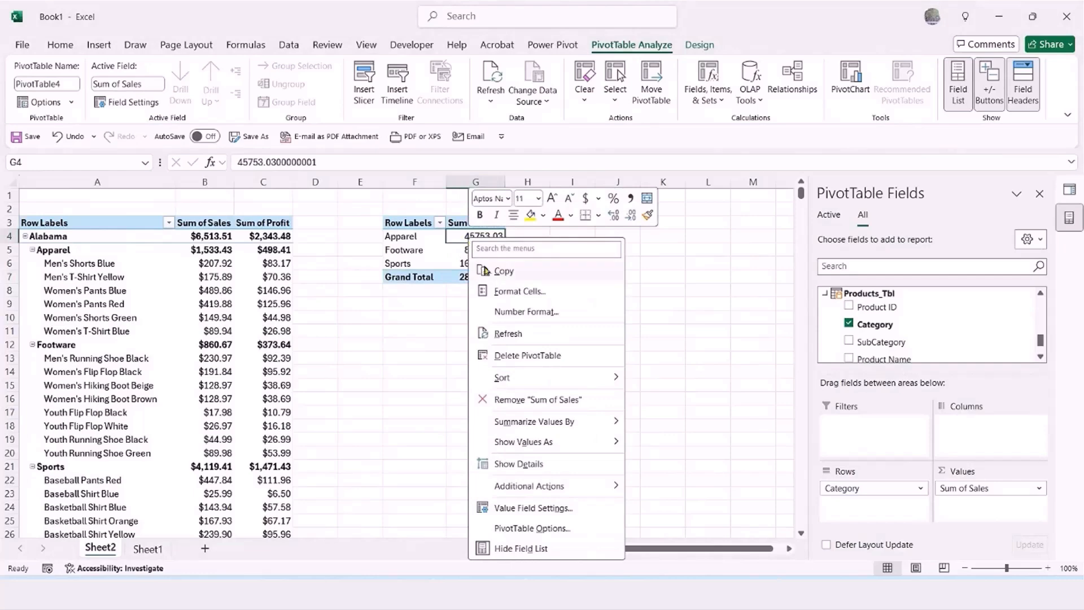
pyautogui.click(537, 305)
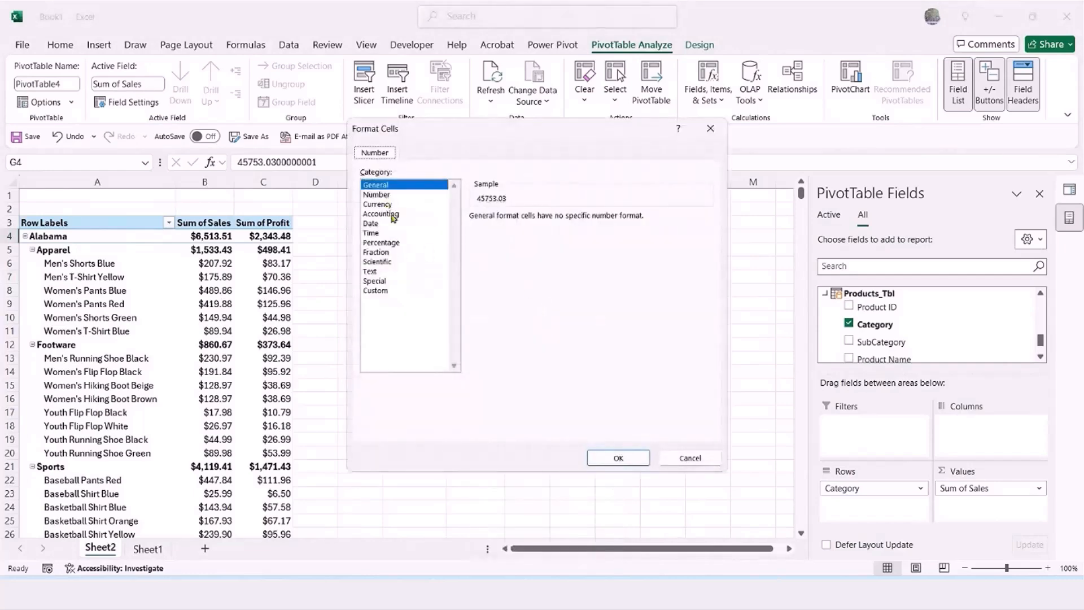
pyautogui.click(386, 205)
pyautogui.press('Return')
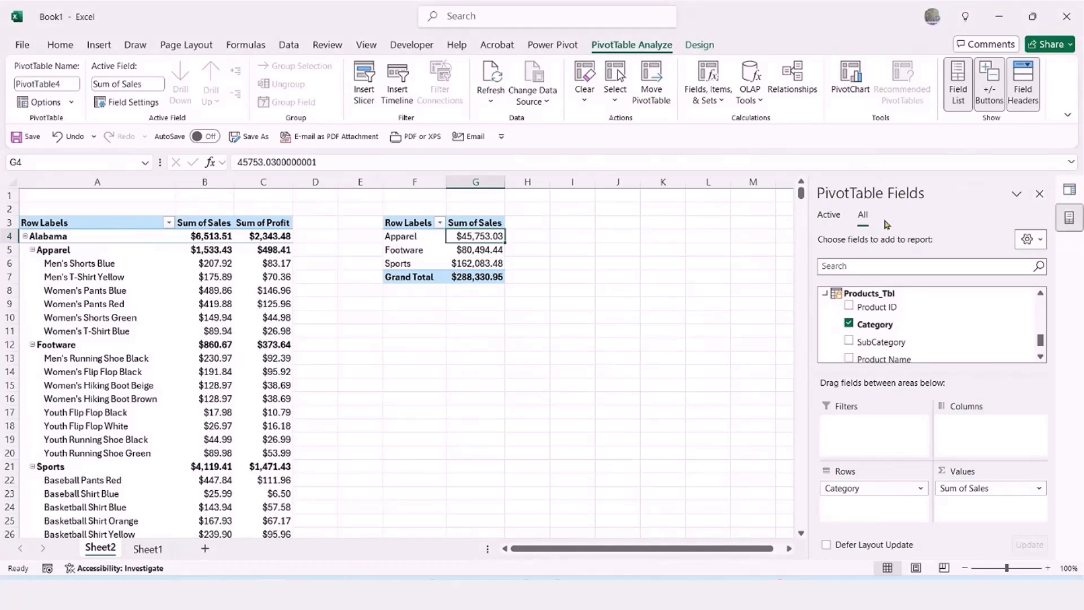
# Show the workbook's queries and open the Orders_Tbl query for editing in the Power Query Editor.
pyautogui.click(1071, 191)
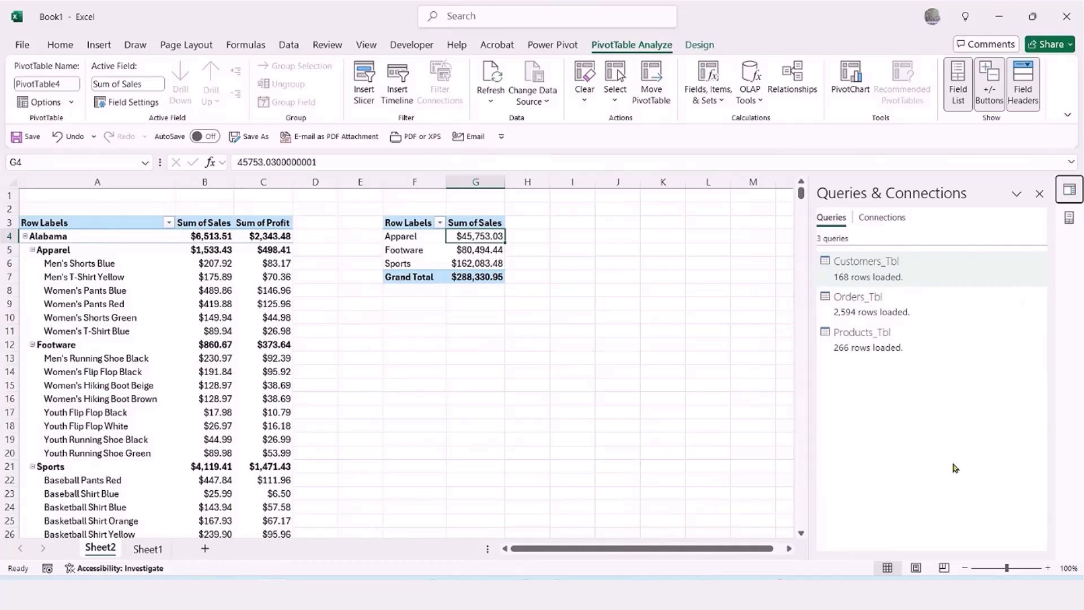
pyautogui.click(906, 313)
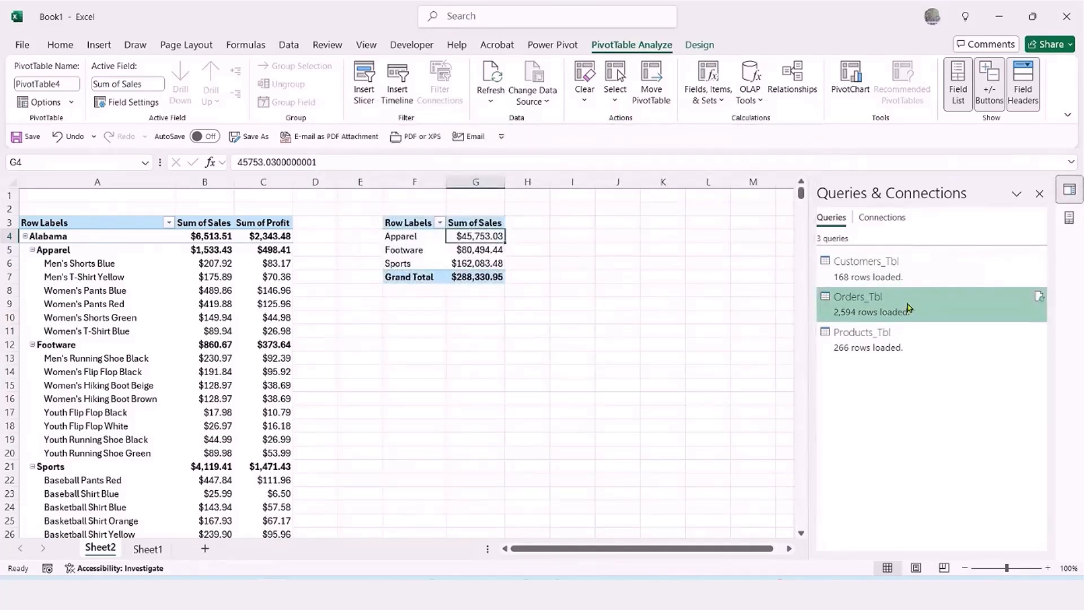
pyautogui.rightClick(907, 302)
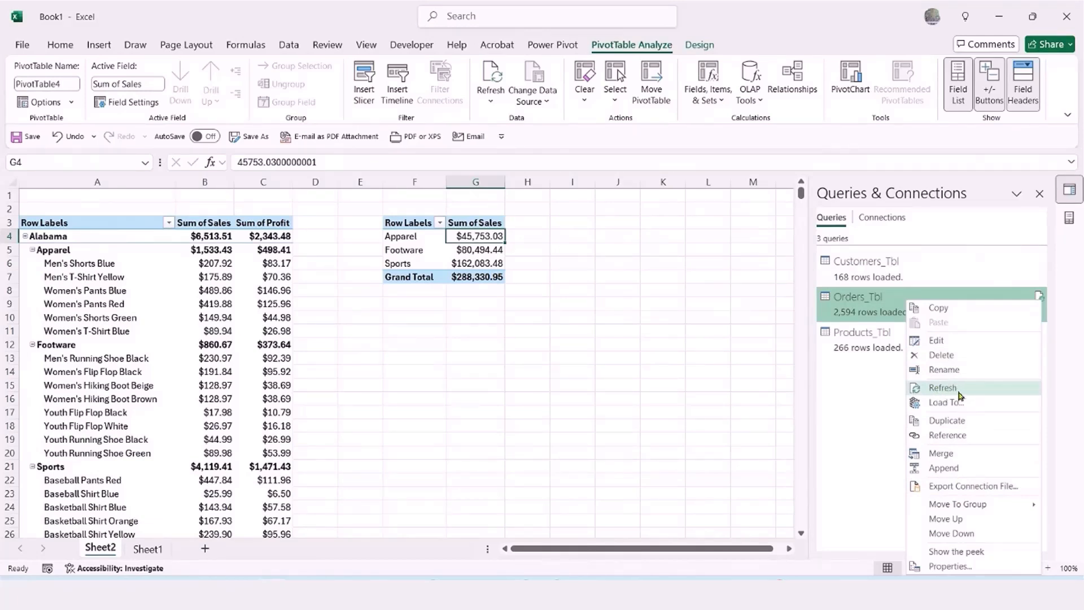
pyautogui.click(940, 343)
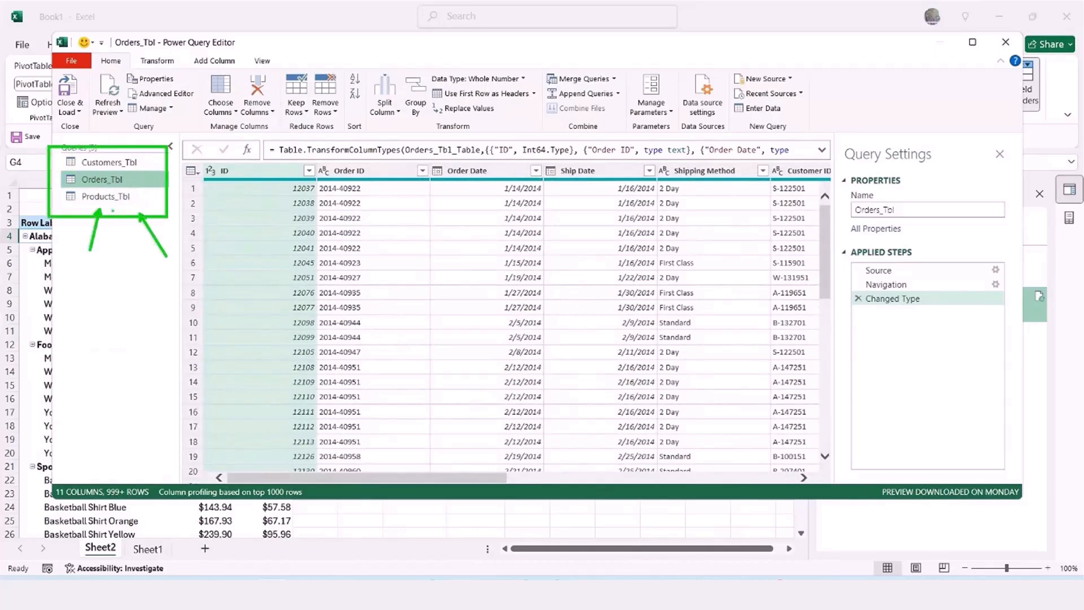
# Go through the loaded queries to Products_Tbl and rename its SubCategory column to Sub-category.
pyautogui.click(133, 162)
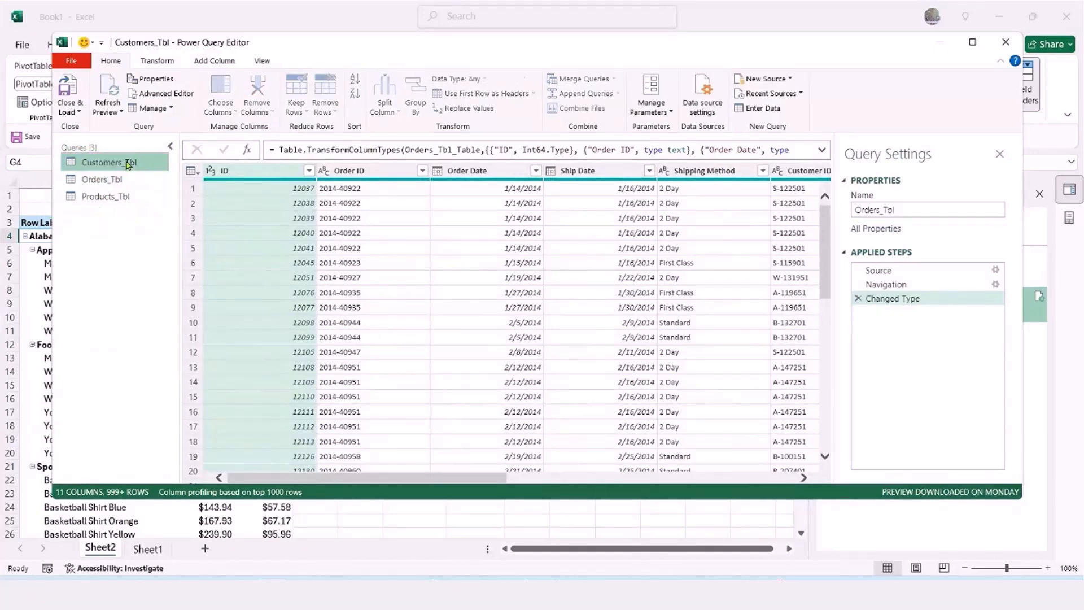
pyautogui.click(114, 181)
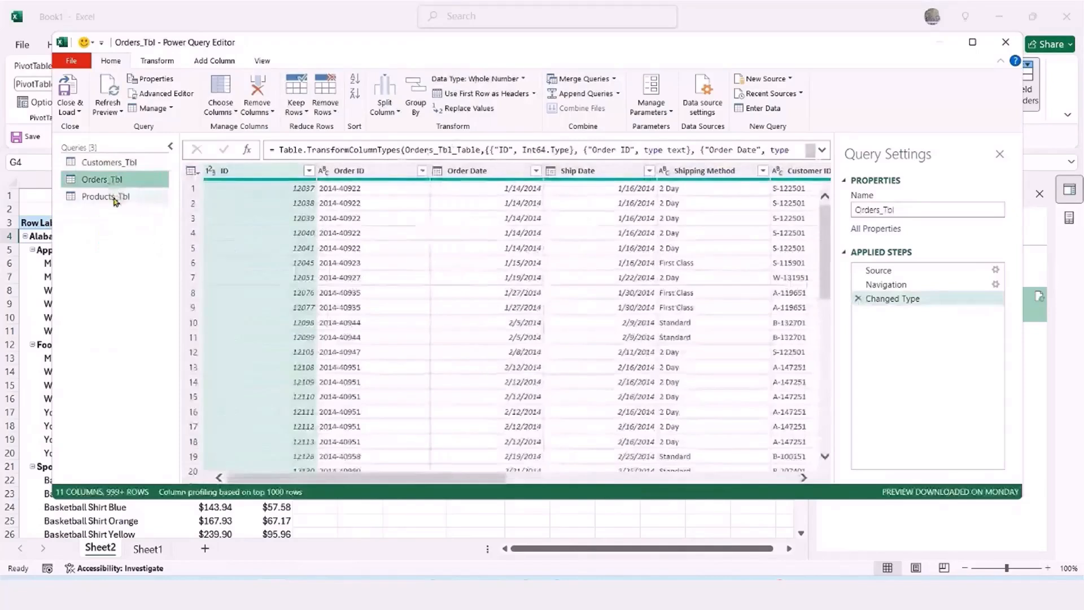
pyautogui.click(115, 196)
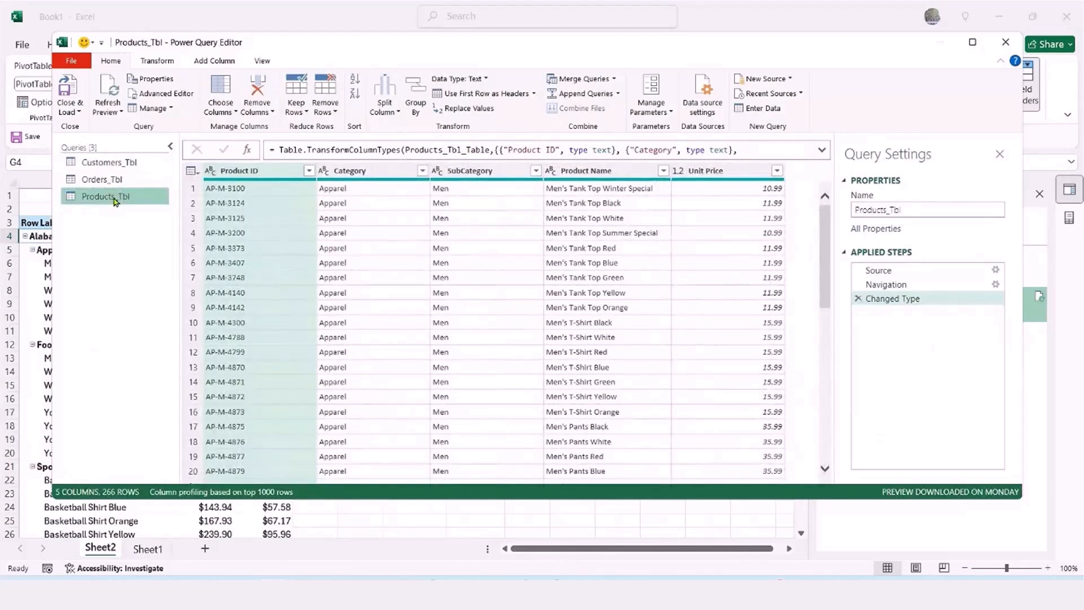
pyautogui.click(463, 172)
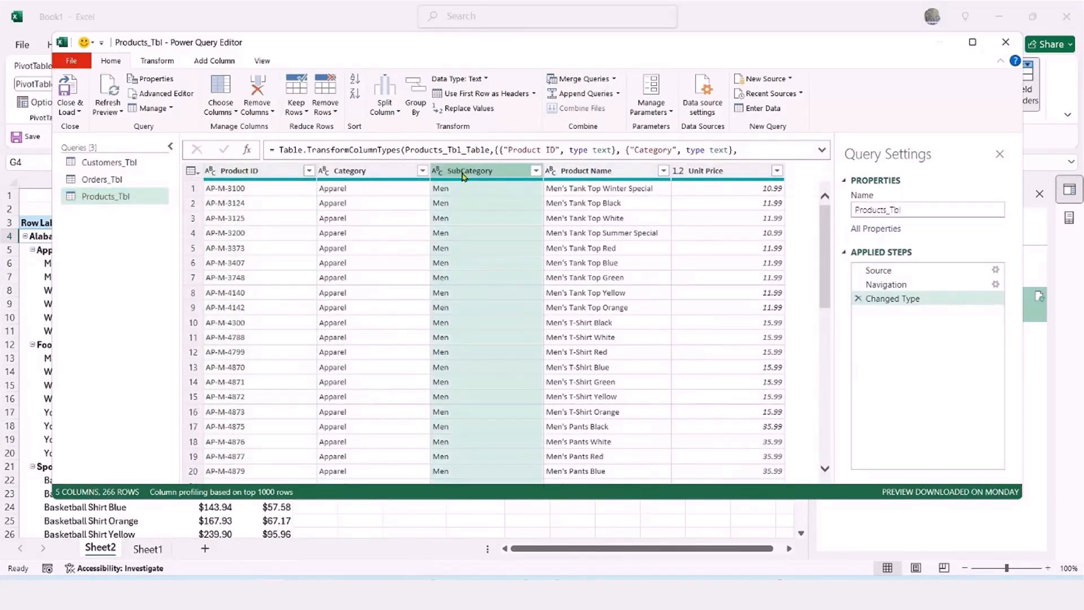
pyautogui.doubleClick(463, 173)
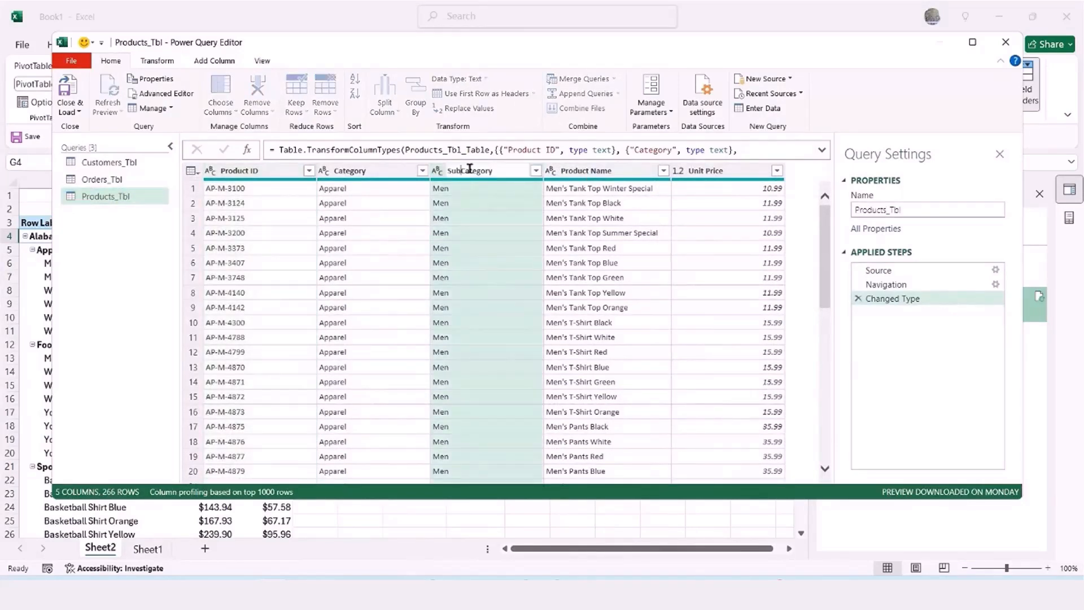
pyautogui.press('Delete')
pyautogui.write('-c')
pyautogui.press('Return')
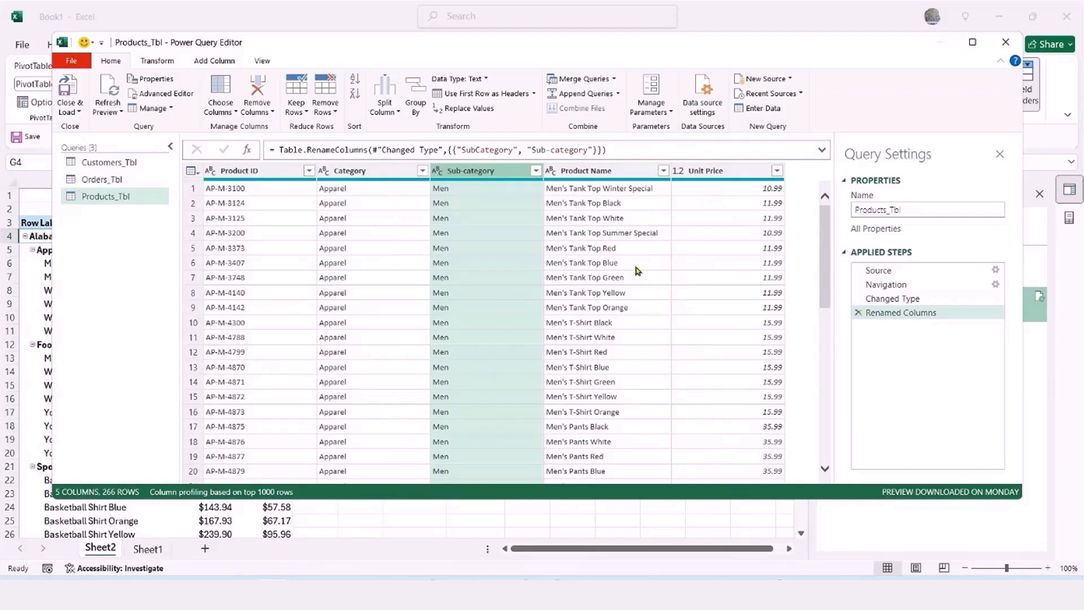
# Rename the Product Name column of Products_Tbl to Product Title.
pyautogui.doubleClick(600, 170)
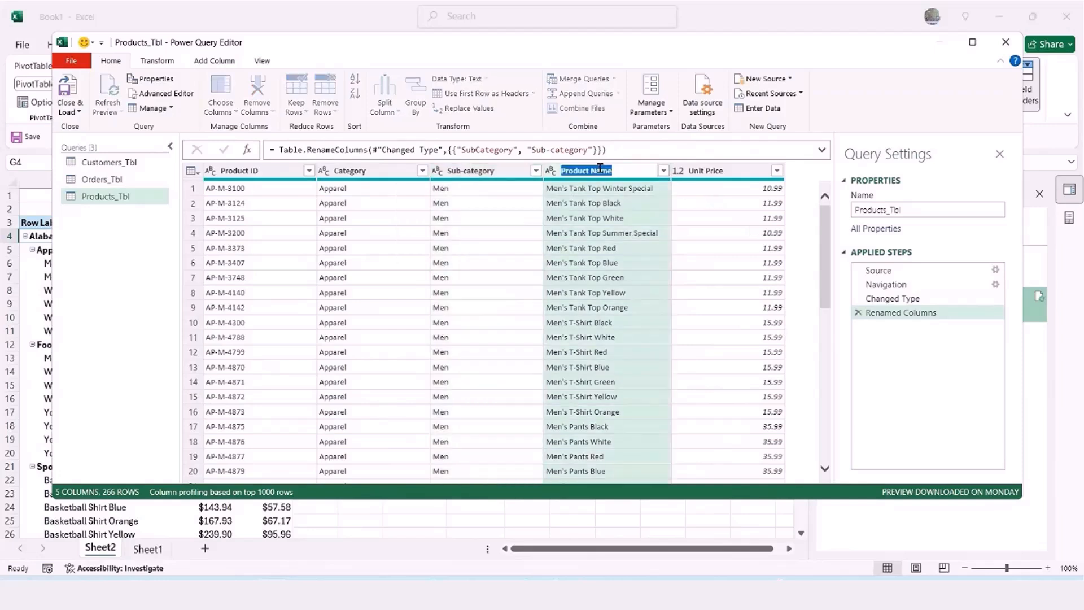
pyautogui.doubleClick(599, 170)
pyautogui.write('Title')
pyautogui.press('Return')
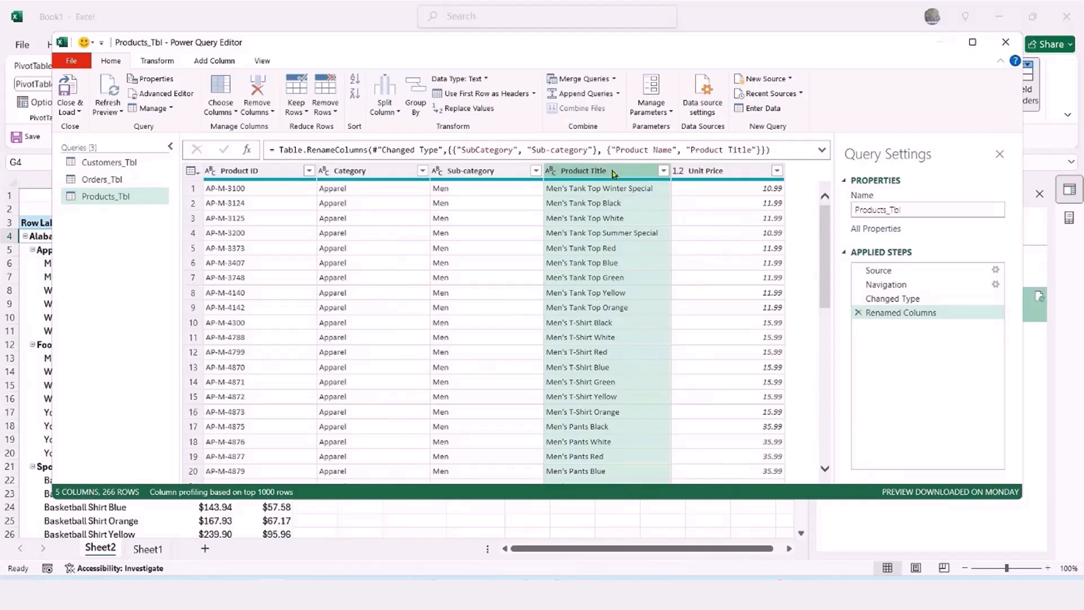
# Look over the Products_Tbl rows and the data type options available for the Unit Price column.
pyautogui.click(587, 253)
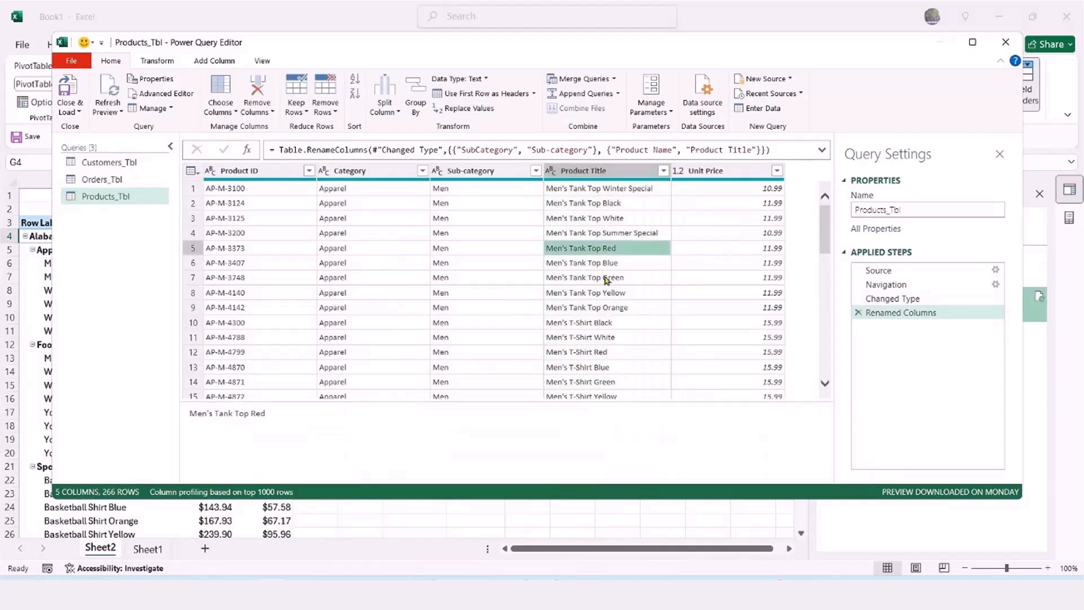
pyautogui.moveTo(822, 226); pyautogui.dragTo(819, 198)
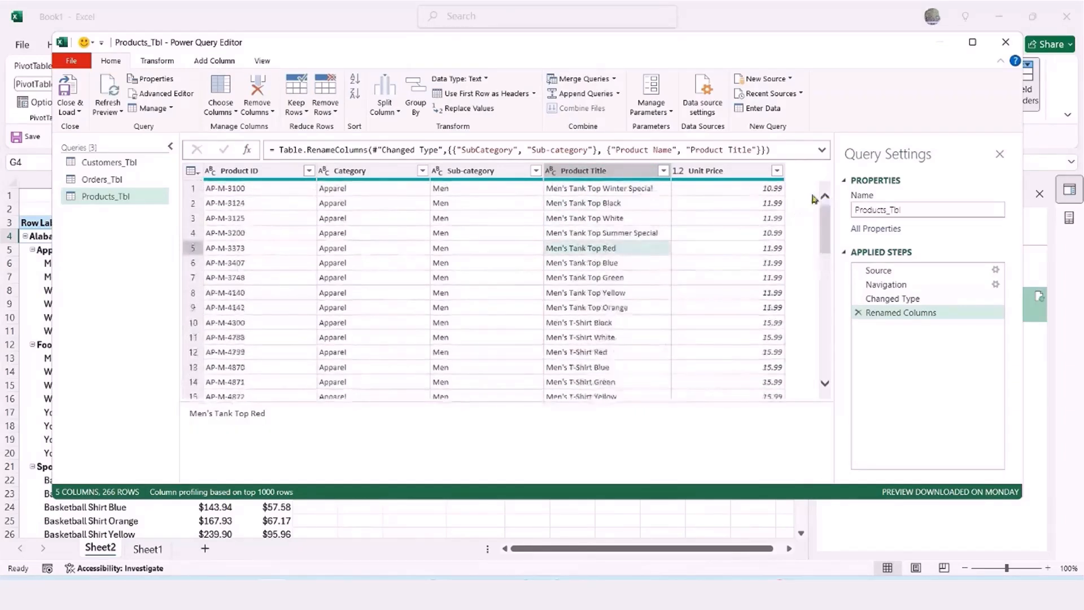
pyautogui.click(290, 232)
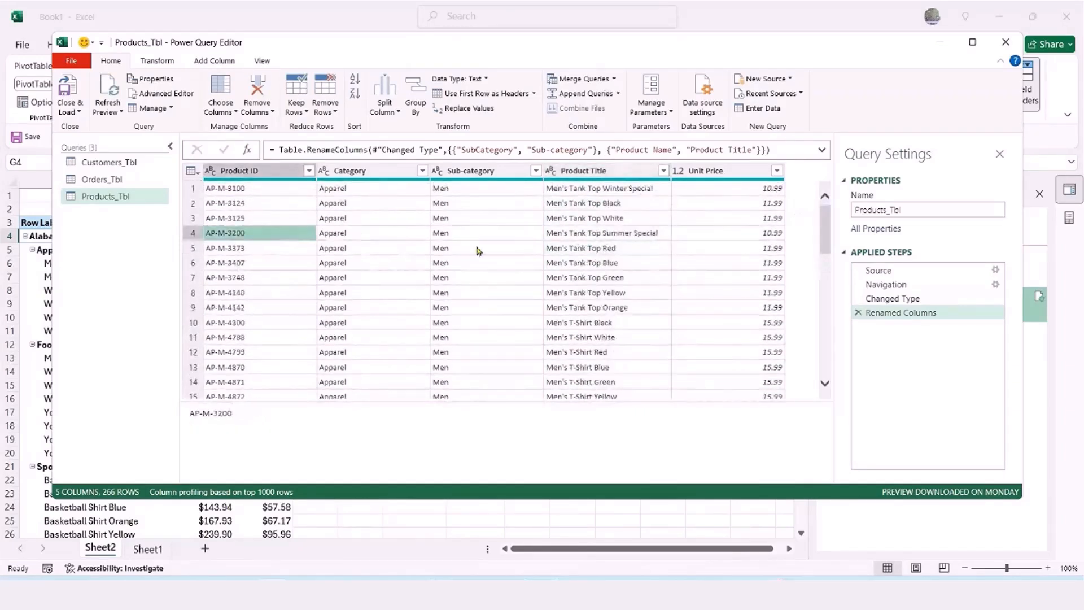
pyautogui.click(678, 171)
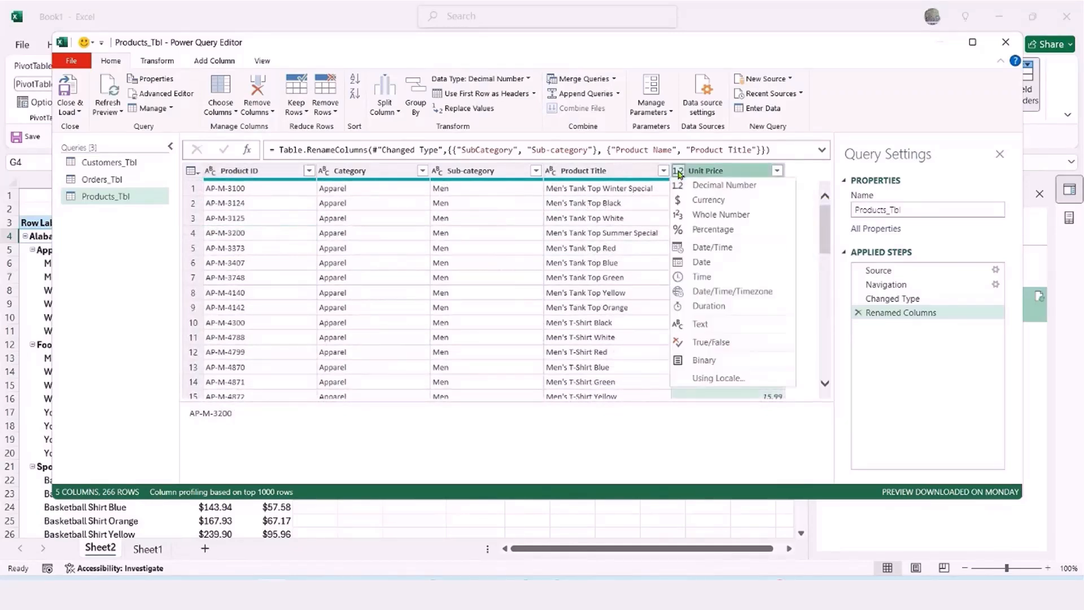
pyautogui.click(567, 293)
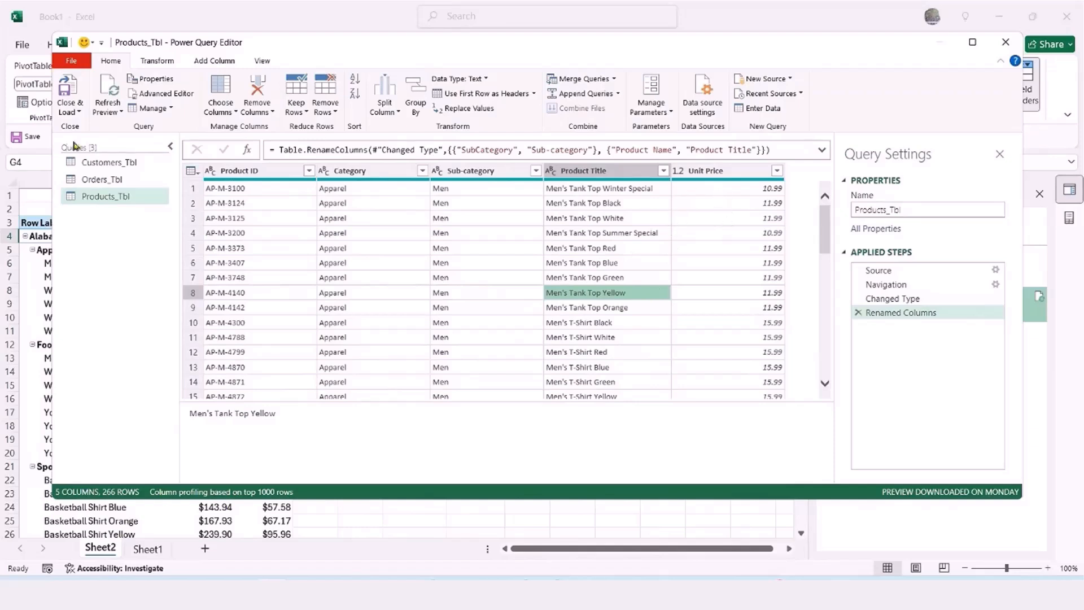
# Start a custom column in the Orders_Tbl query and name it Total Sales.
pyautogui.click(153, 61)
pyautogui.click(214, 61)
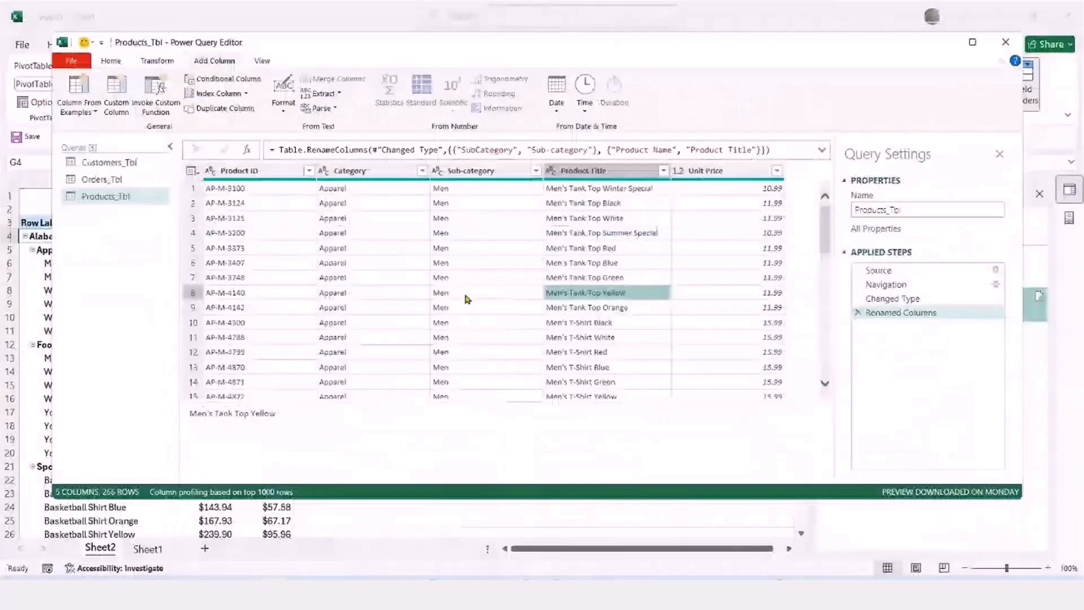
pyautogui.click(122, 182)
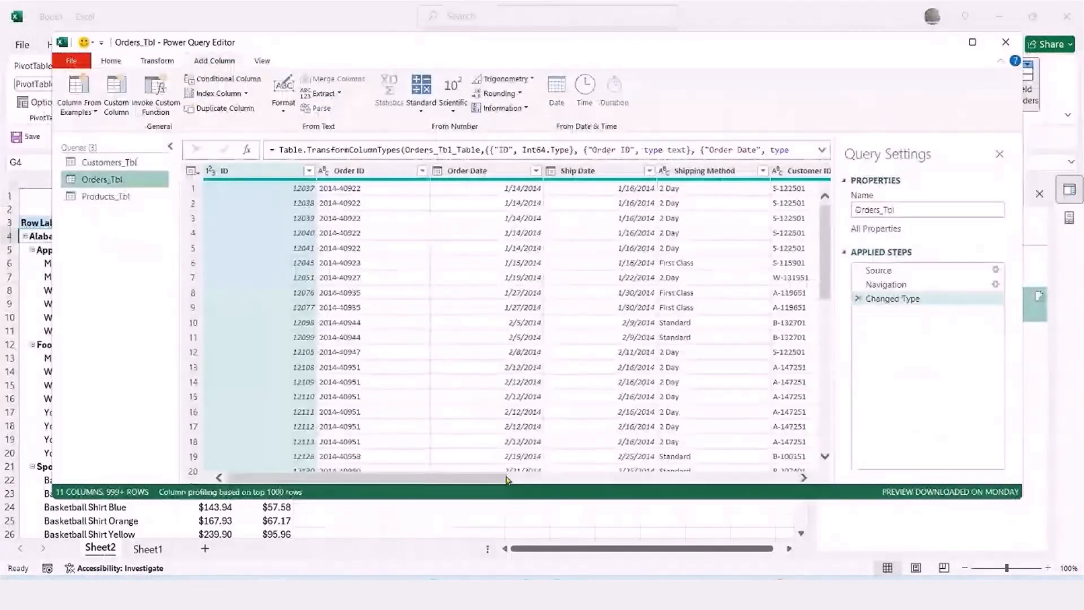
pyautogui.moveTo(493, 481); pyautogui.dragTo(795, 477)
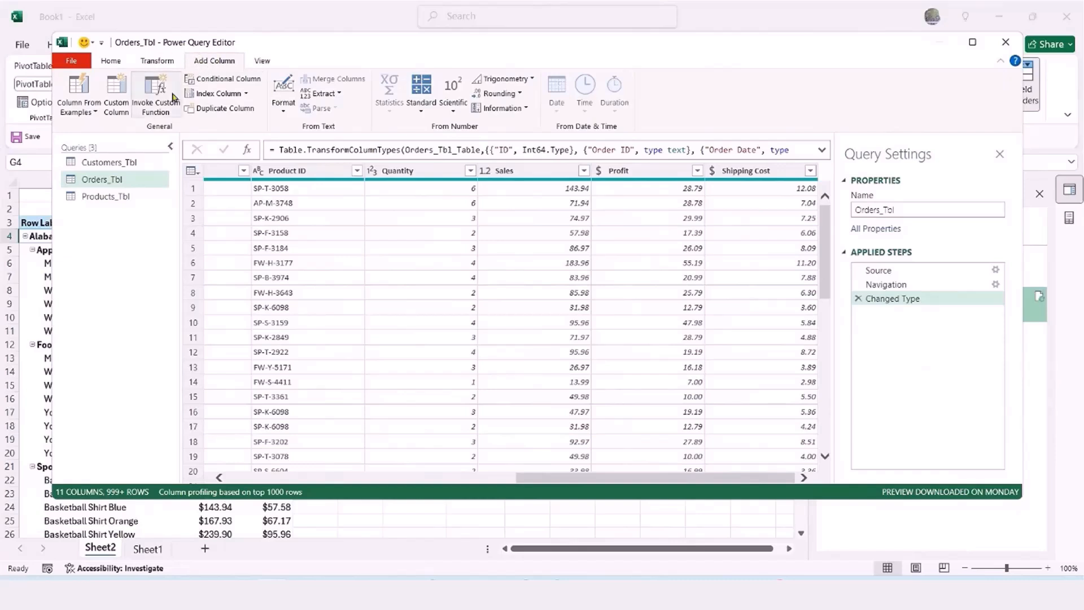
pyautogui.click(115, 92)
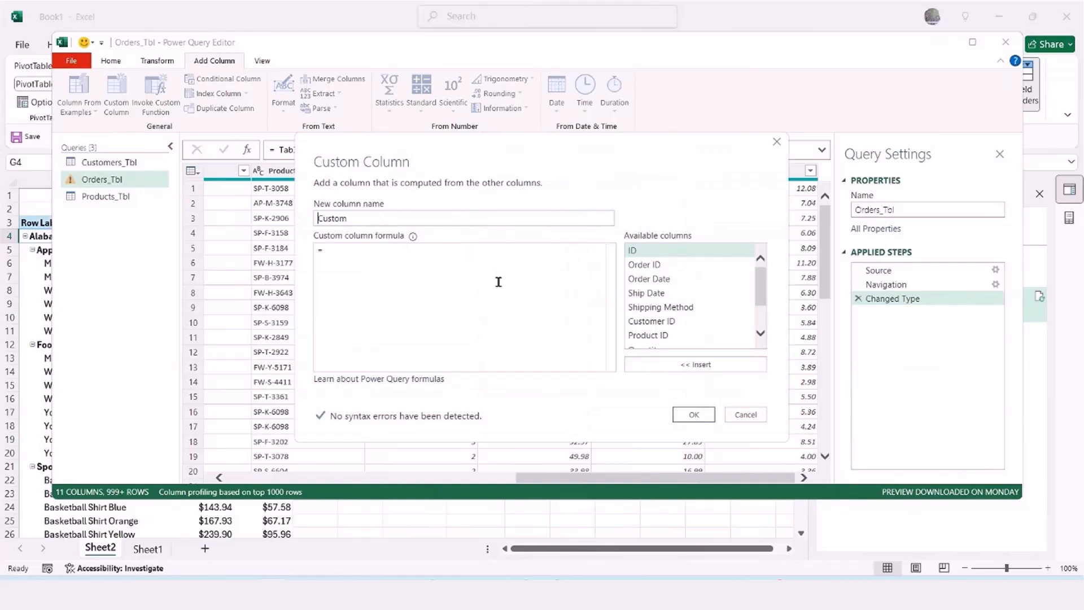
pyautogui.moveTo(363, 218); pyautogui.dragTo(315, 222)
pyautogui.write('Total Sales')
pyautogui.click(479, 325)
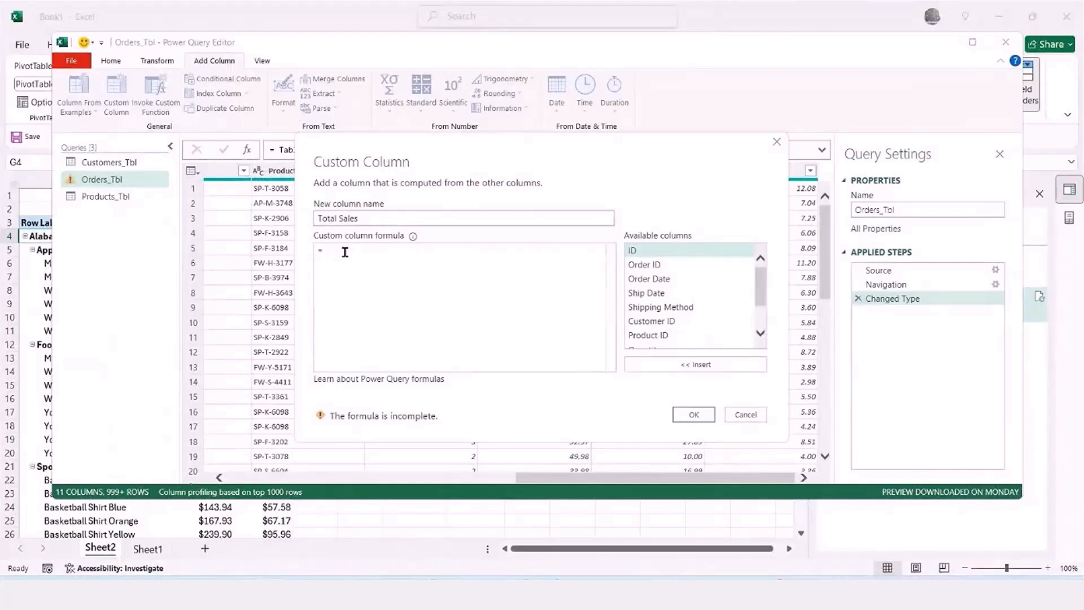
# Define the Total Sales column with the formula [Quantity]*[Sales] and add it to the query.
pyautogui.moveTo(760, 294); pyautogui.dragTo(762, 311)
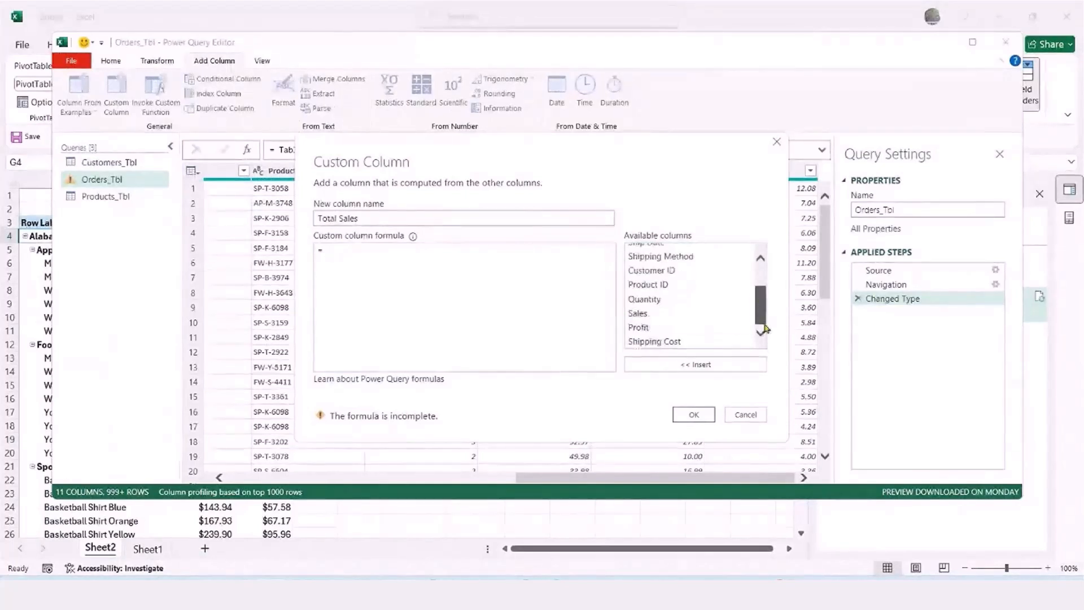
pyautogui.doubleClick(648, 301)
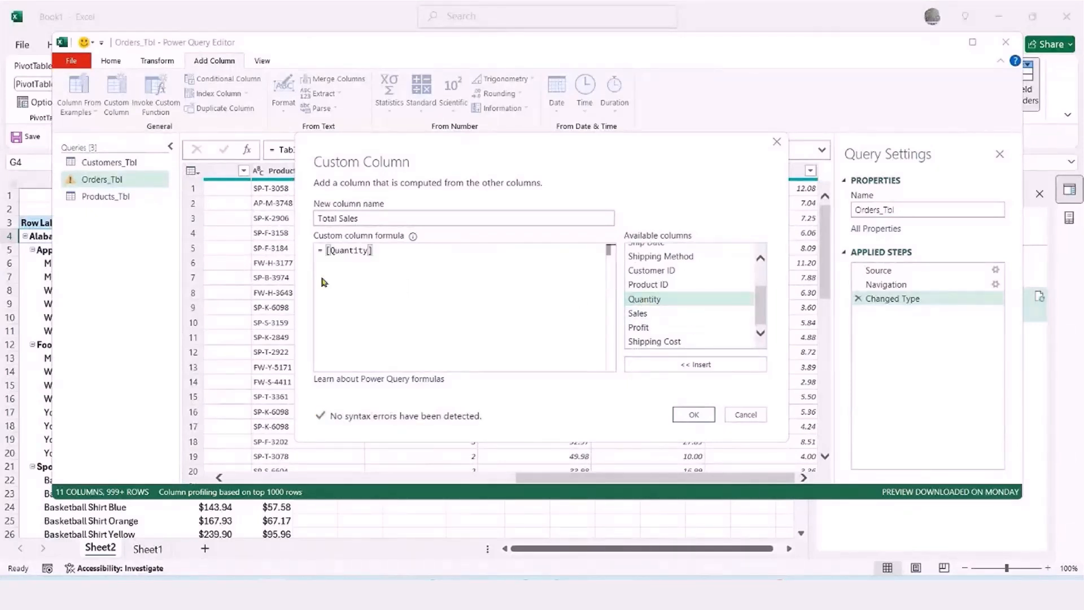
pyautogui.write('*')
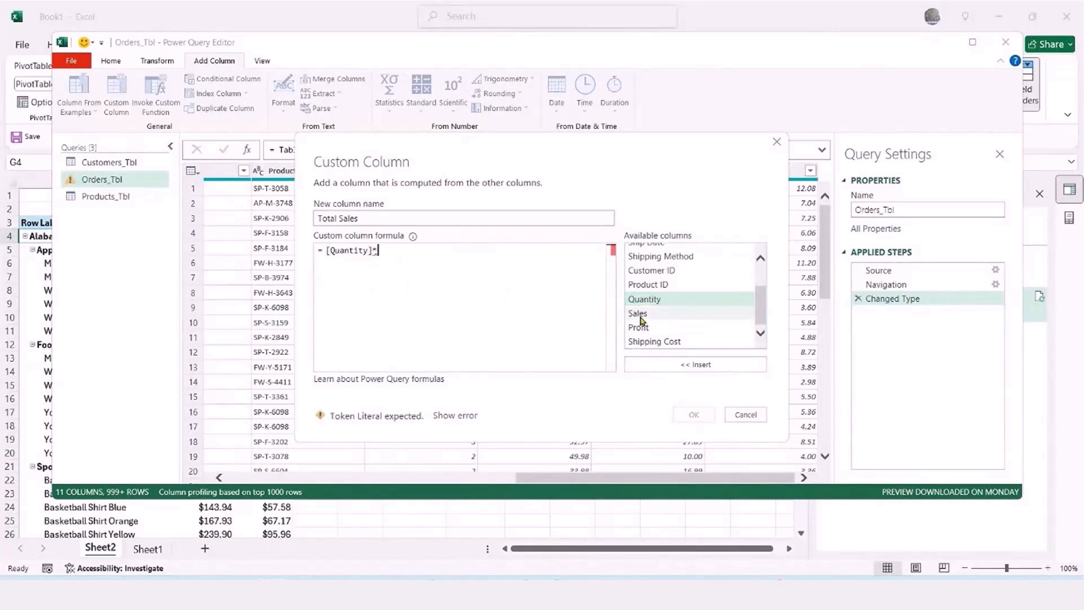
pyautogui.doubleClick(638, 313)
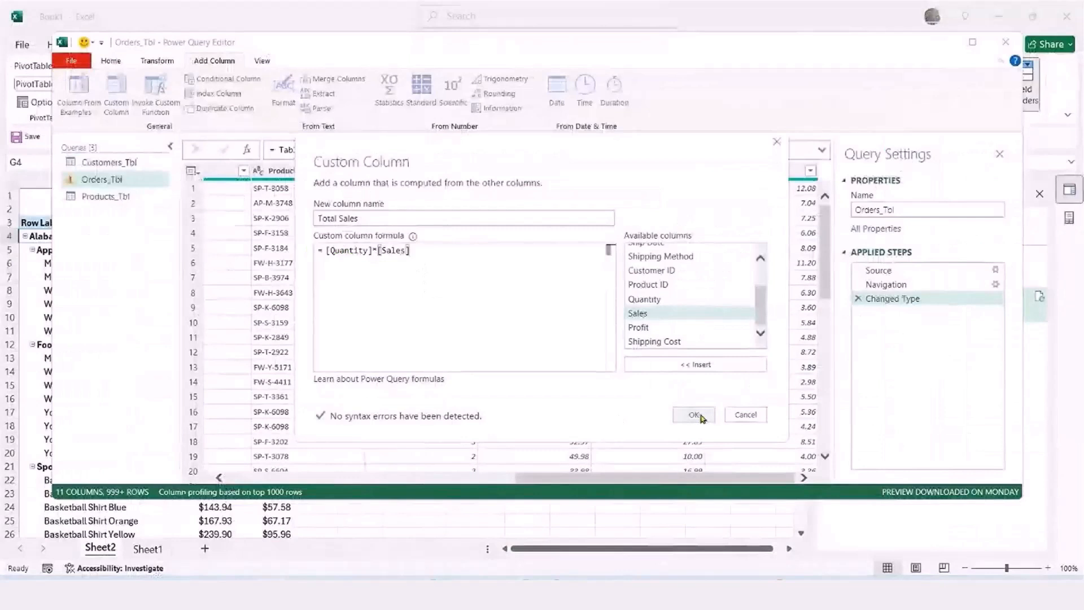
pyautogui.click(762, 450)
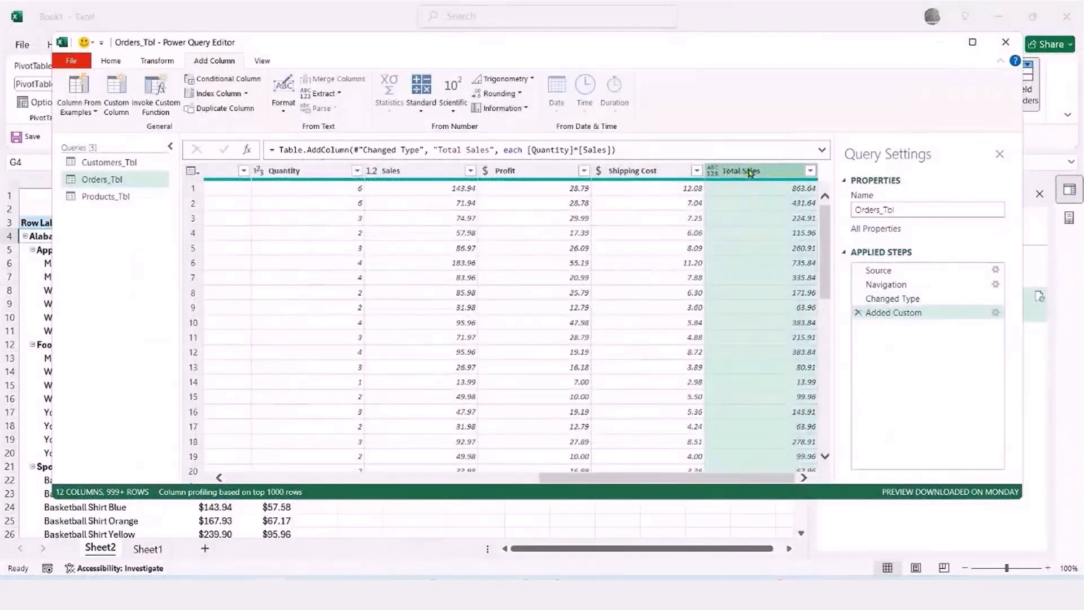
# Set the Total Sales column's data type to Currency and move the column between Sales and Profit.
pyautogui.click(714, 171)
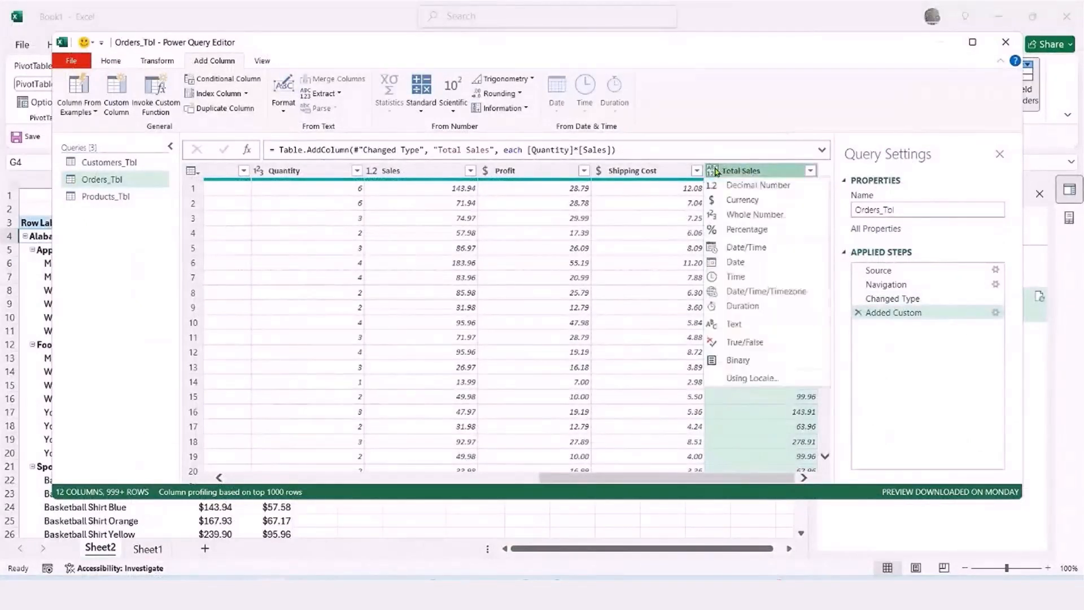
pyautogui.click(735, 201)
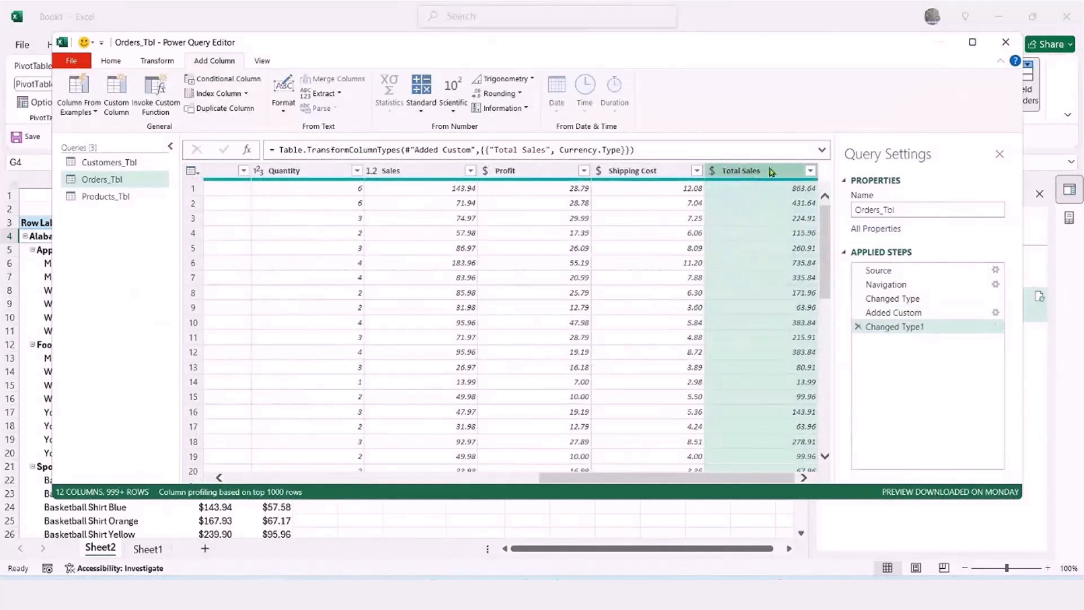
pyautogui.moveTo(771, 175); pyautogui.dragTo(535, 179)
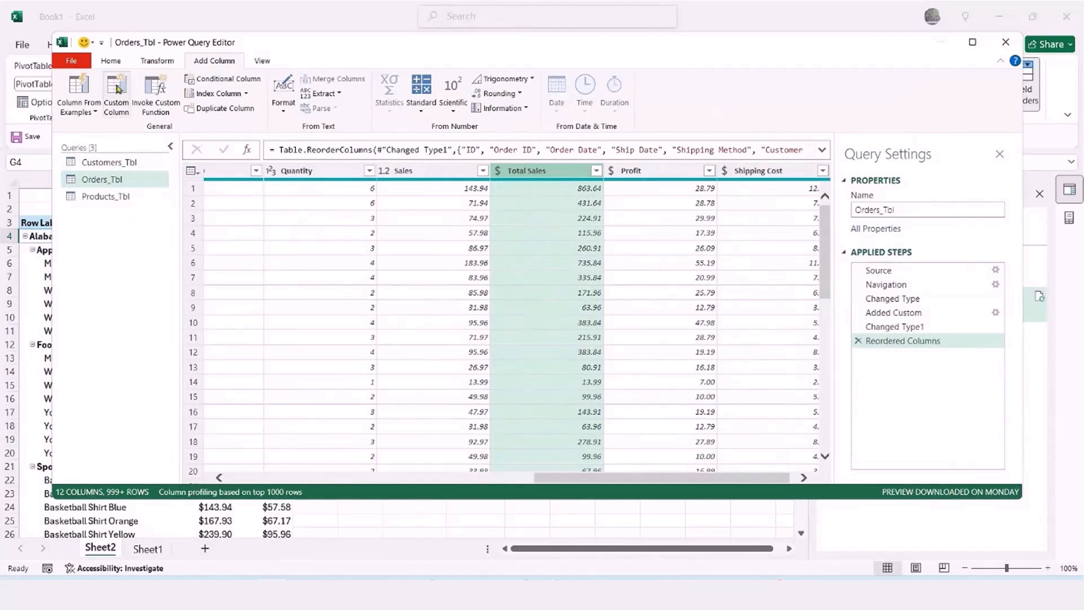
# Close and load the edited queries, and find the Total Sales field under Orders_Tbl in the category PivotTable's field list.
pyautogui.click(111, 62)
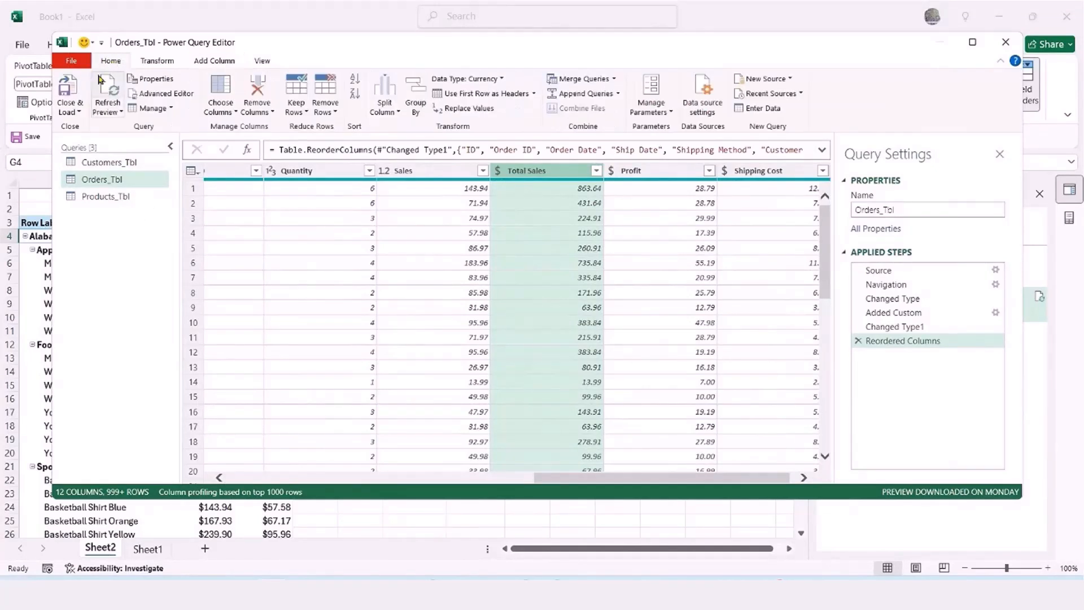
pyautogui.click(66, 86)
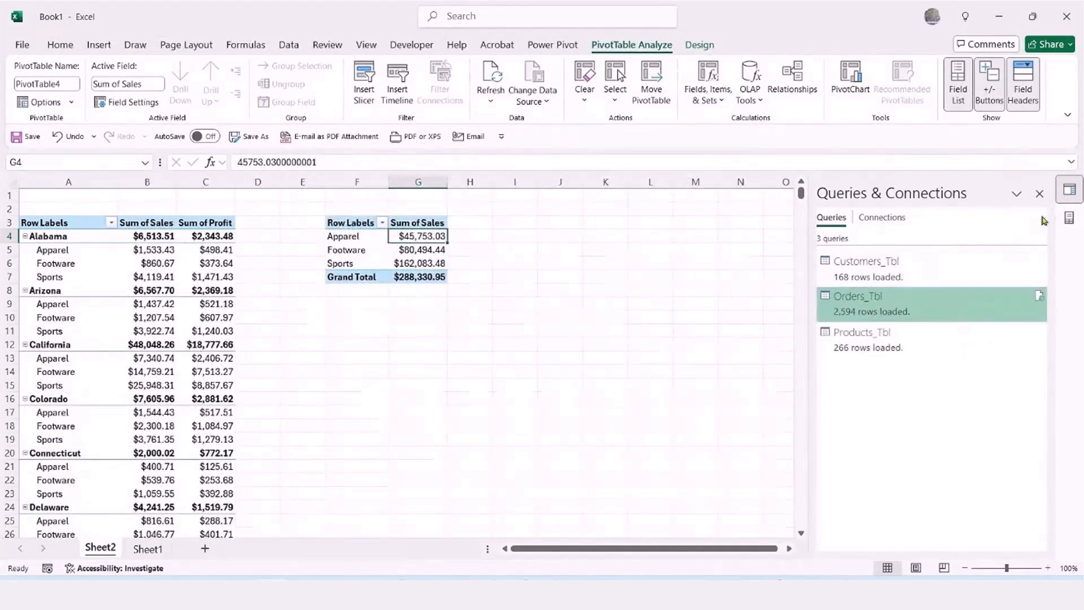
pyautogui.click(1068, 217)
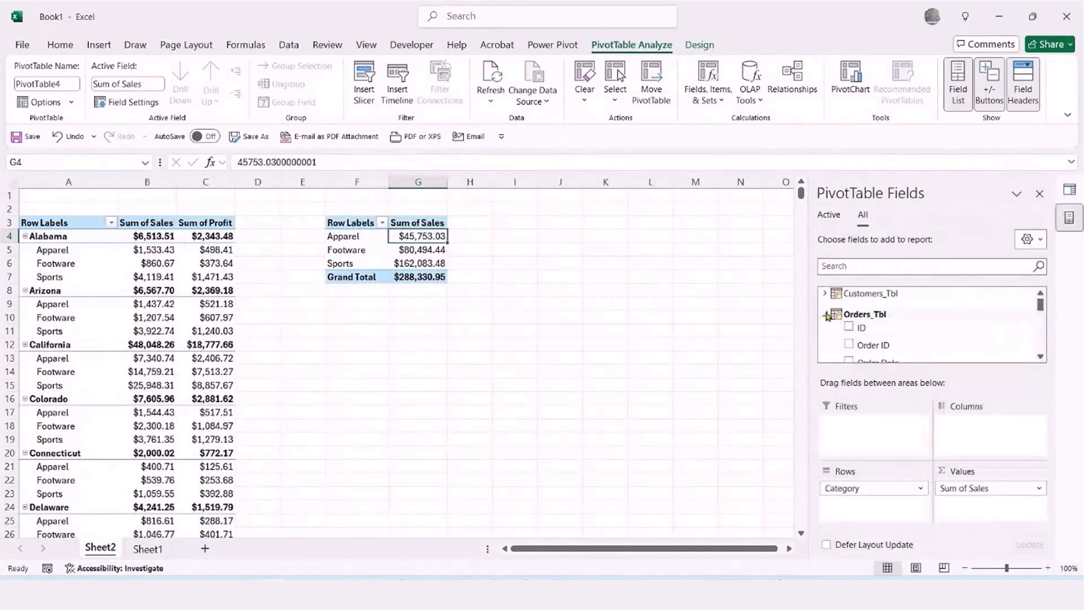
pyautogui.click(826, 316)
pyautogui.scroll(-1, 858, 322)
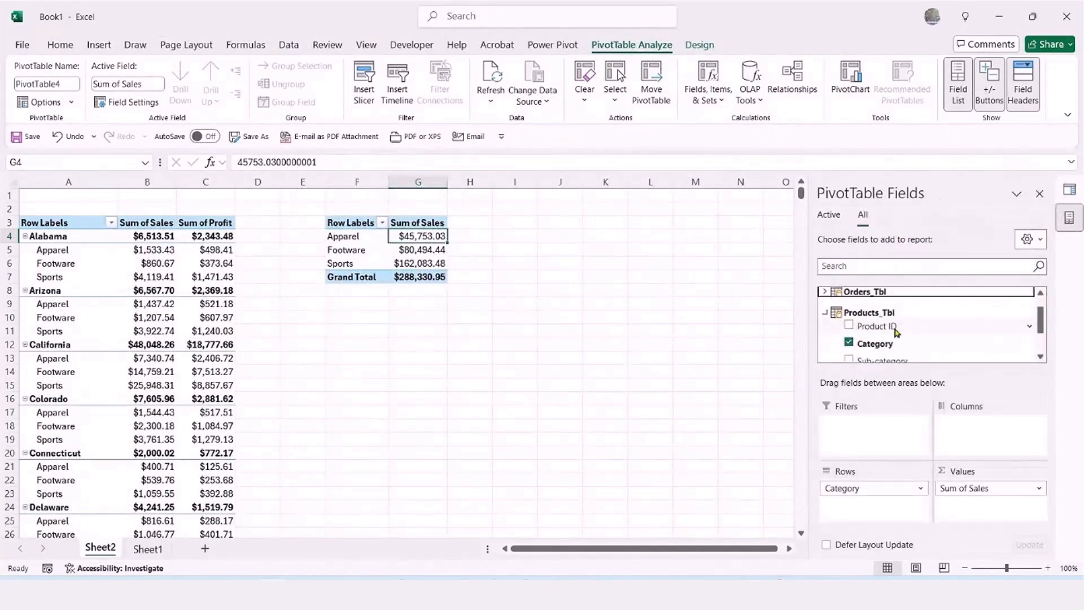
pyautogui.click(825, 291)
pyautogui.scroll(-5, 935, 330)
pyautogui.scroll(-3, 935, 330)
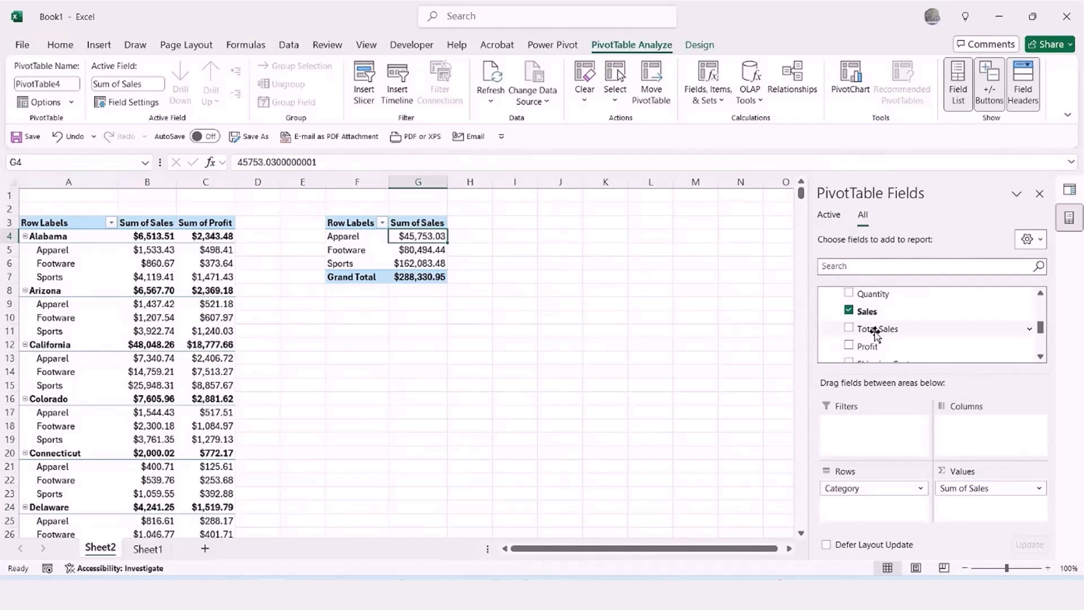
# Add the Total Sales field from Orders_Tbl to the values of the State and Category PivotTable.
pyautogui.click(210, 280)
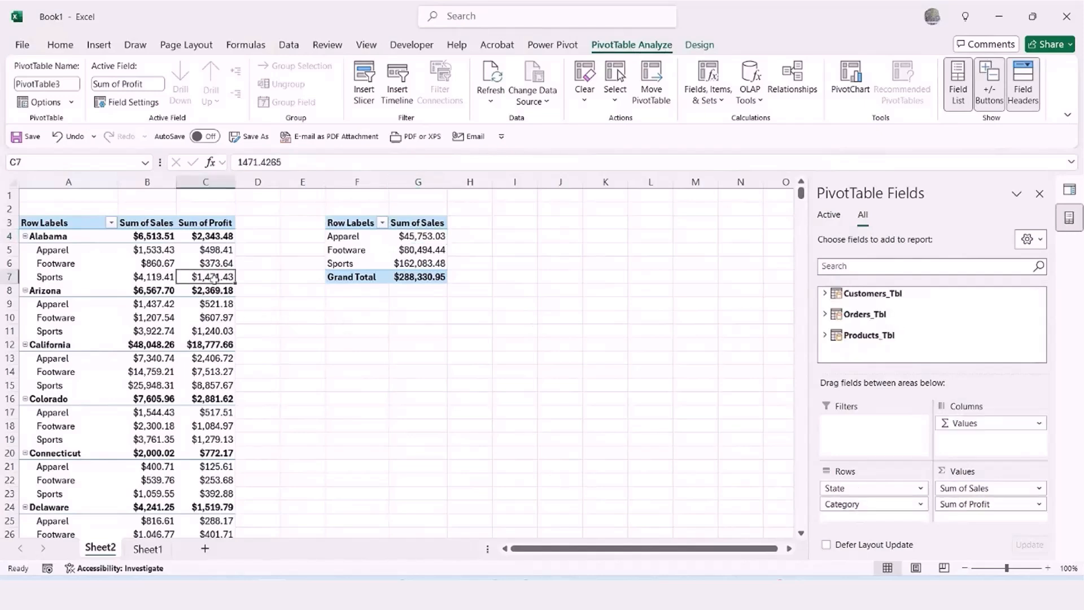
pyautogui.click(825, 314)
pyautogui.scroll(-6, 900, 314)
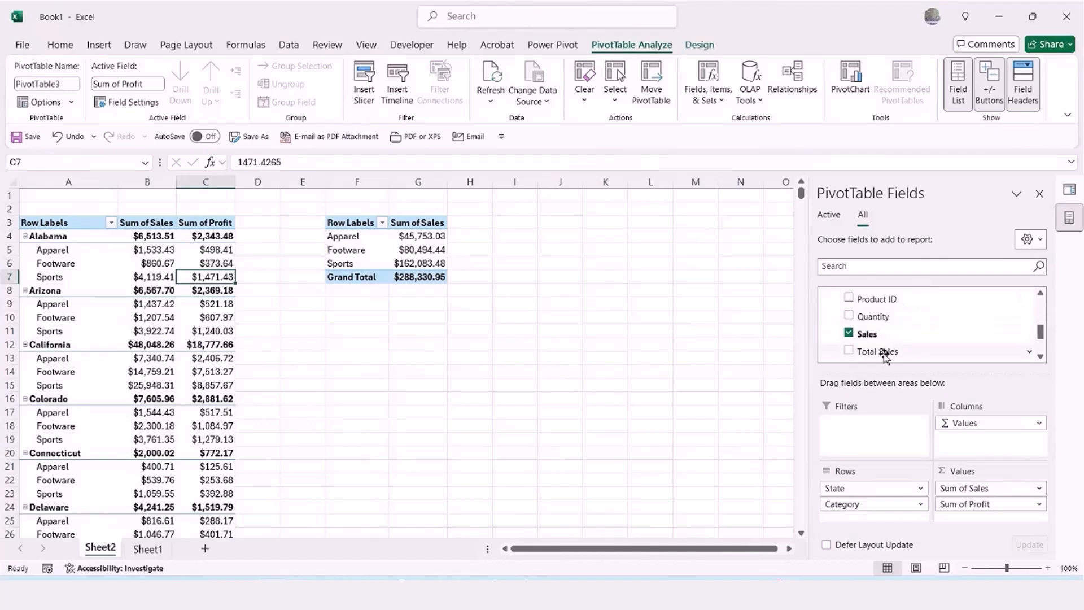
pyautogui.click(849, 351)
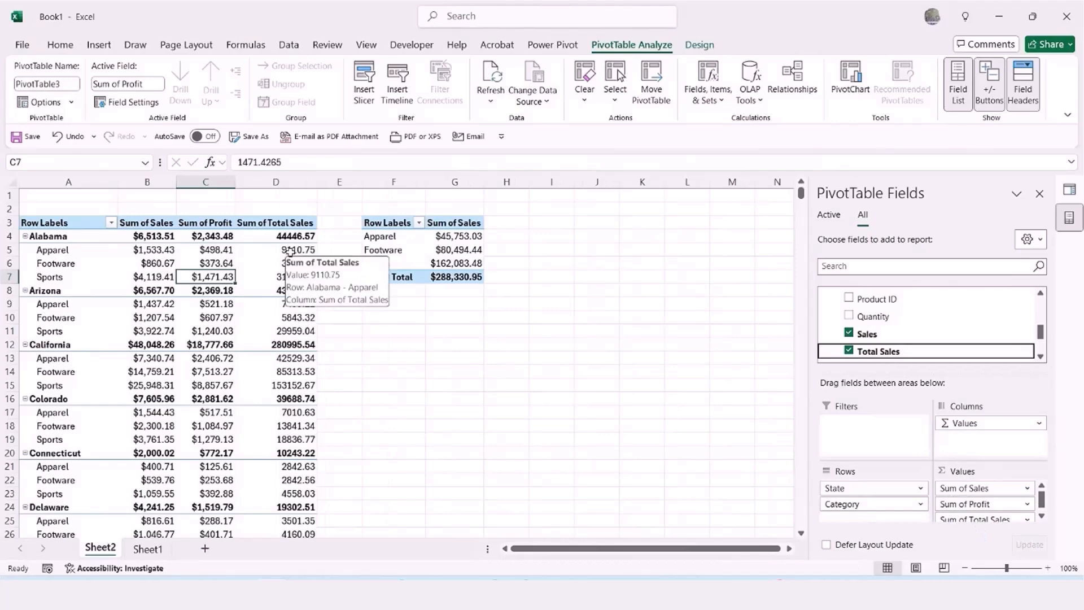
# Apply the Currency number format to the Sum of Total Sales values.
pyautogui.rightClick(287, 239)
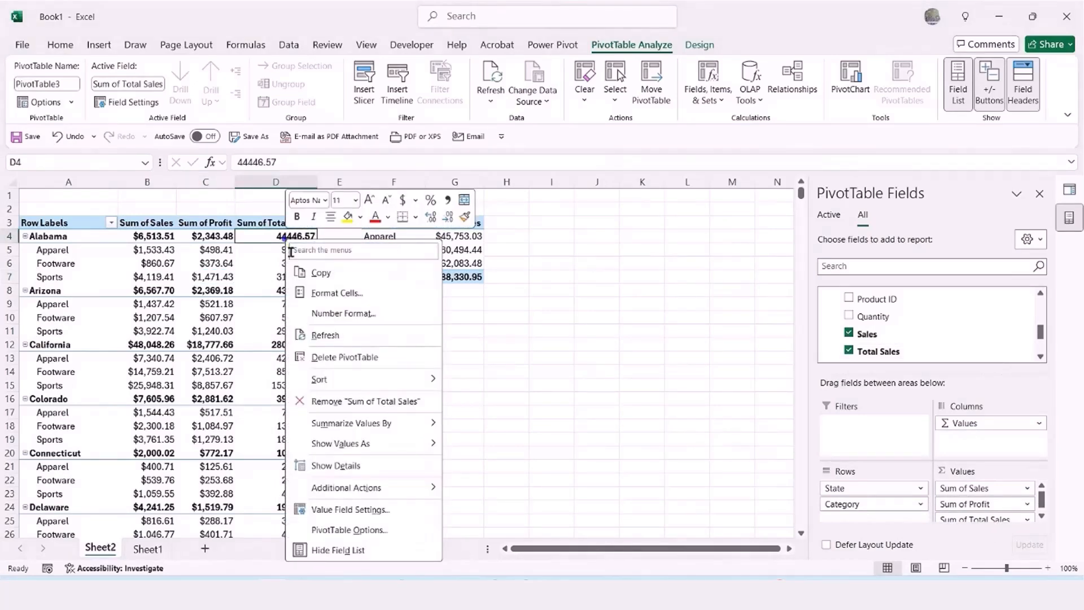
pyautogui.click(373, 314)
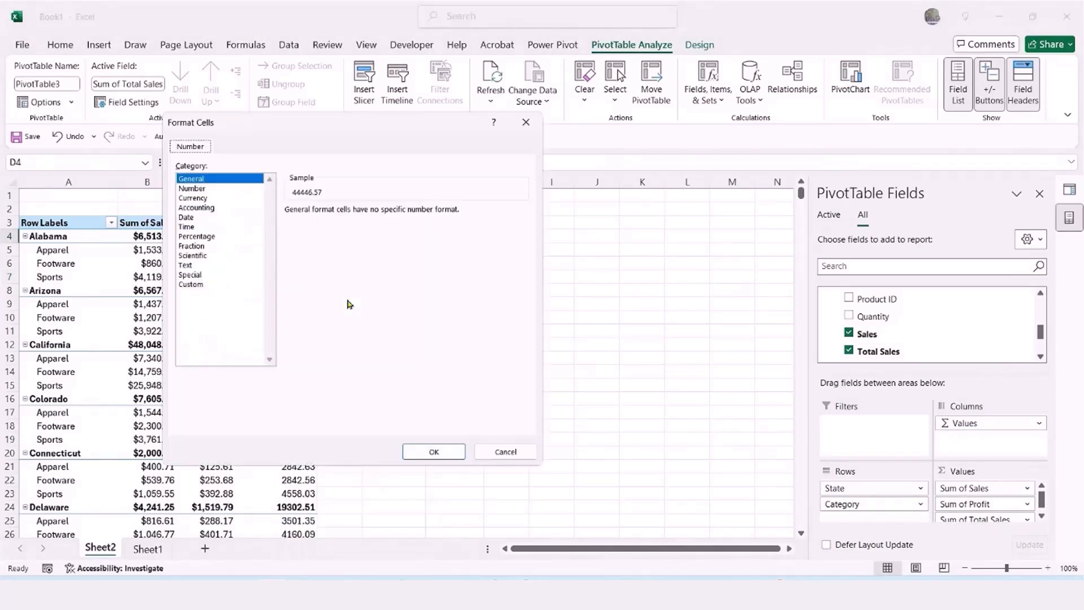
pyautogui.click(194, 199)
pyautogui.press('Return')
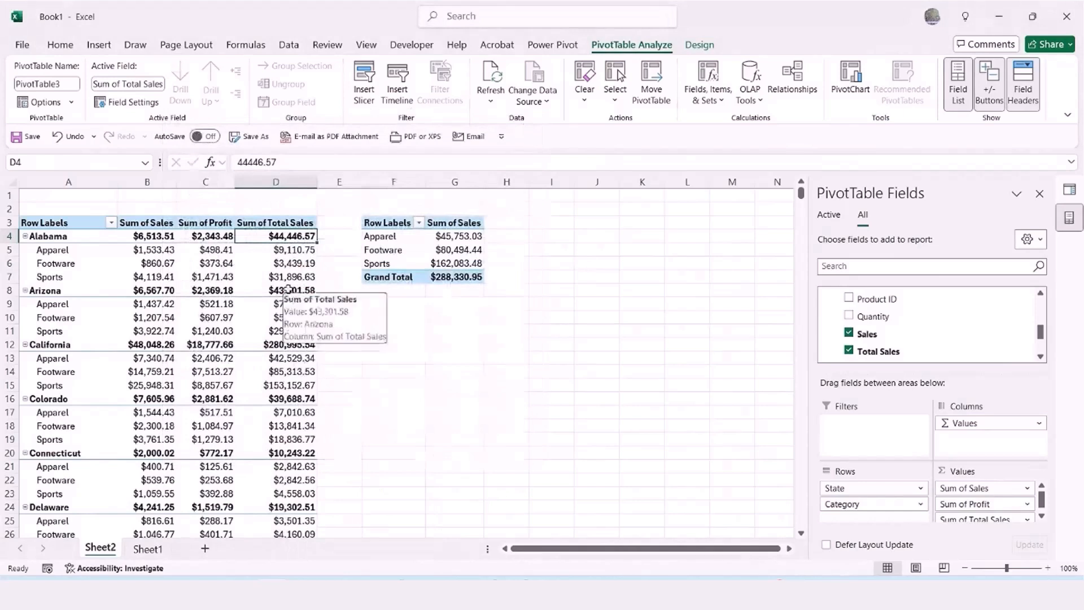
# Remove Sum of Profit and Sum of Sales from the values of the State and Category PivotTable.
pyautogui.moveTo(970, 504); pyautogui.dragTo(665, 456)
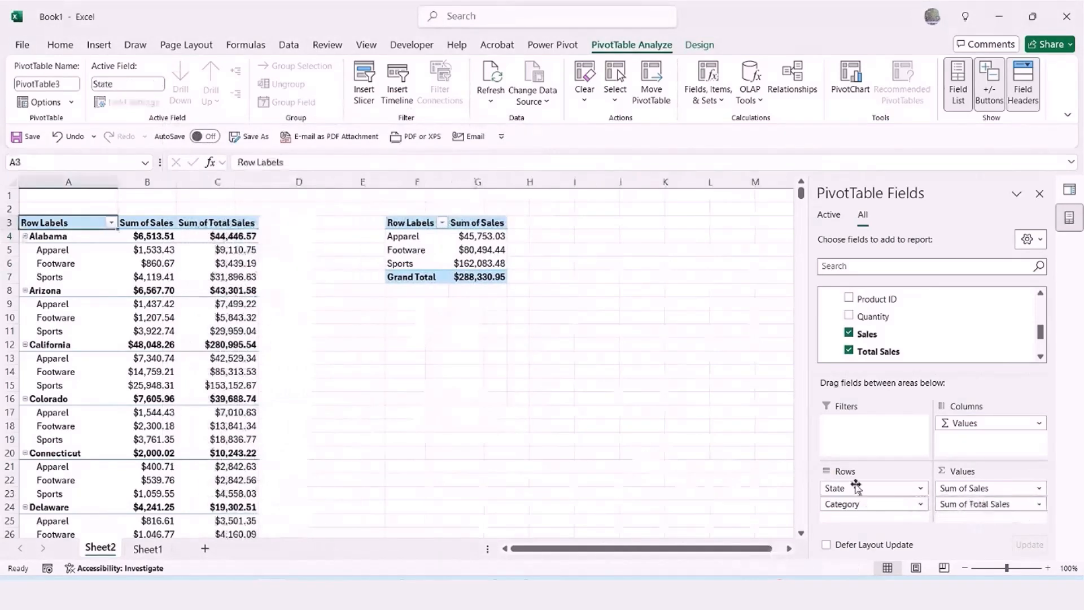
pyautogui.moveTo(944, 489); pyautogui.dragTo(520, 389)
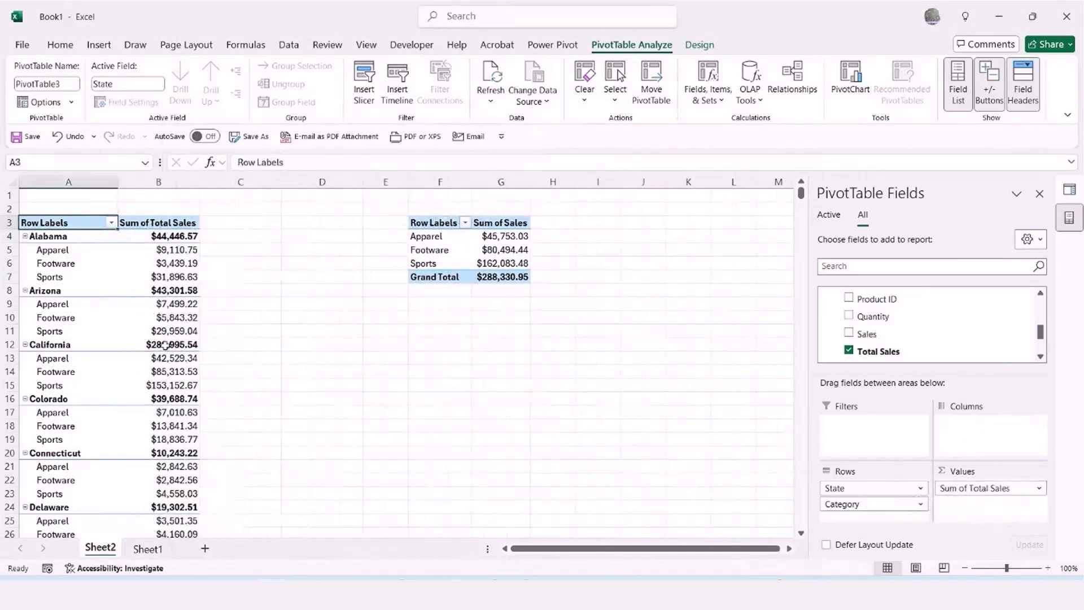
pyautogui.moveTo(175, 287)
# Examine the renamed fields of Products_Tbl in the PivotTable's field list, and show the workbook's list of queries.
pyautogui.scroll(5, 917, 347)
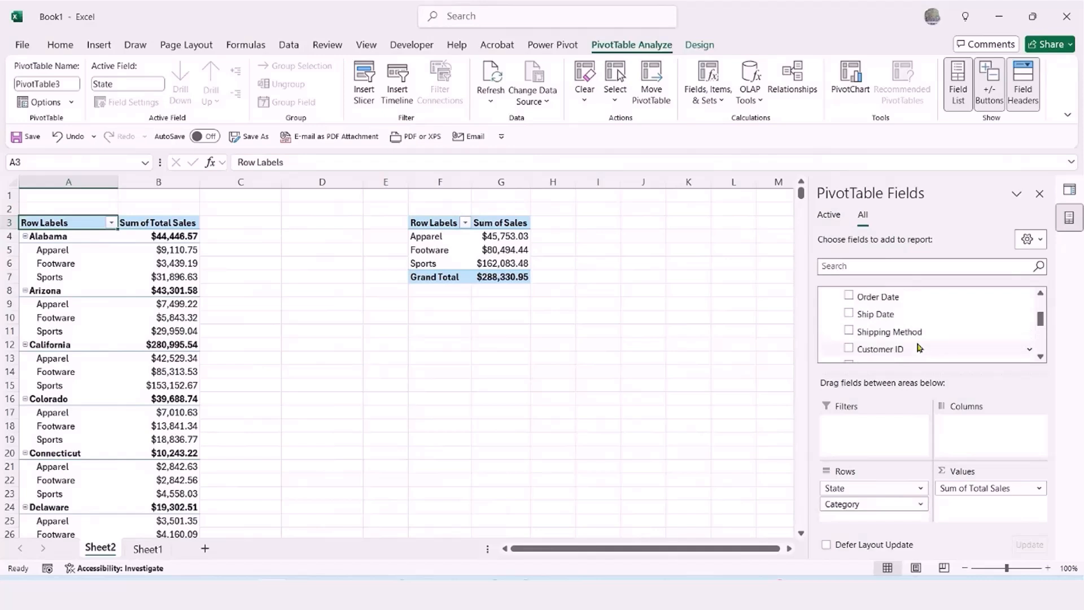
pyautogui.scroll(2, 917, 347)
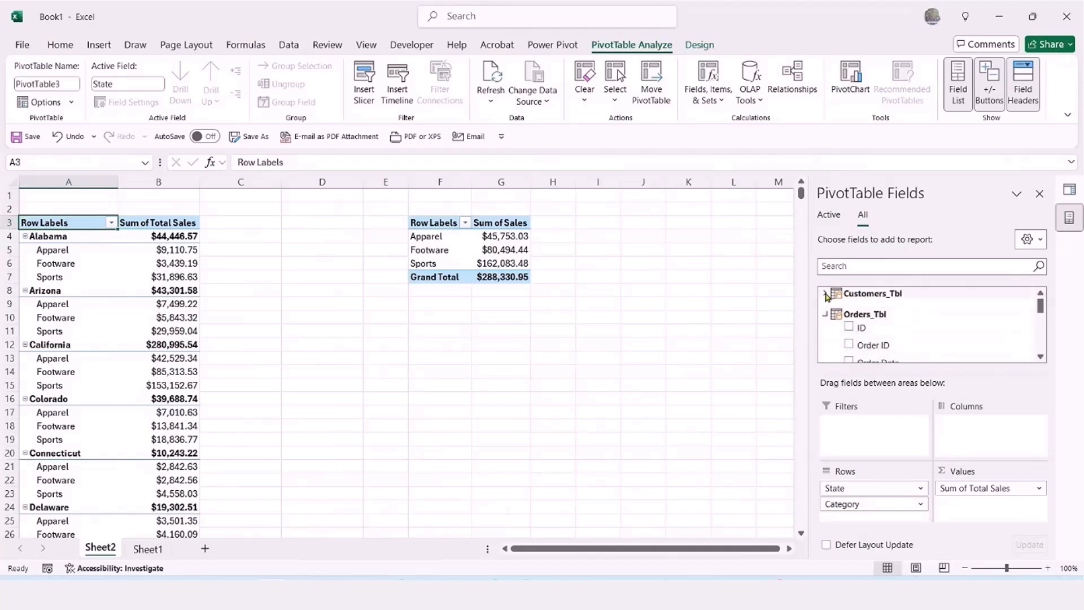
pyautogui.click(825, 314)
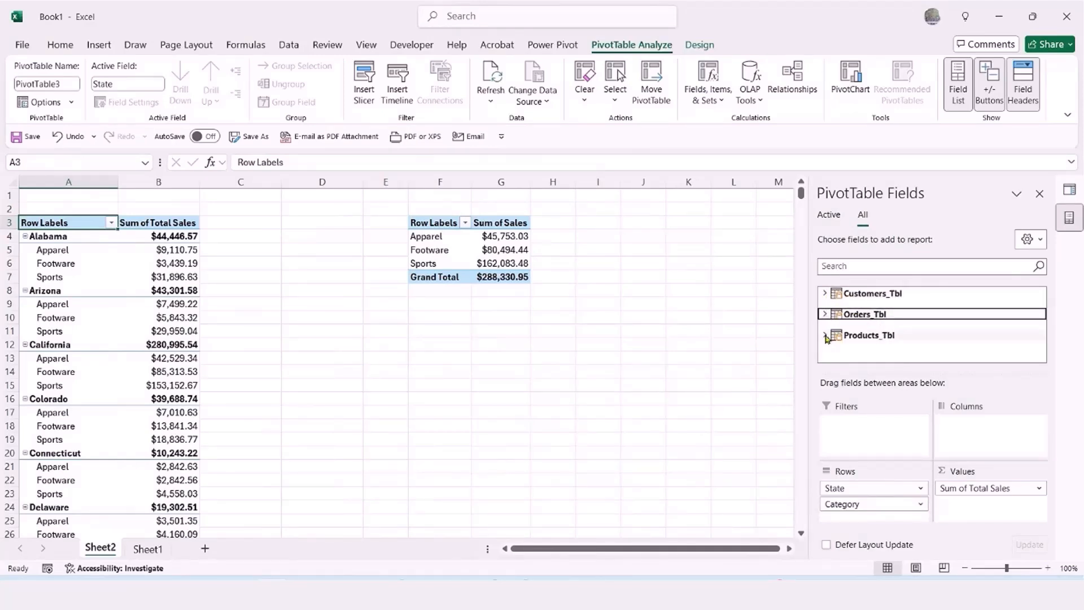
pyautogui.click(824, 336)
pyautogui.scroll(-1, 885, 331)
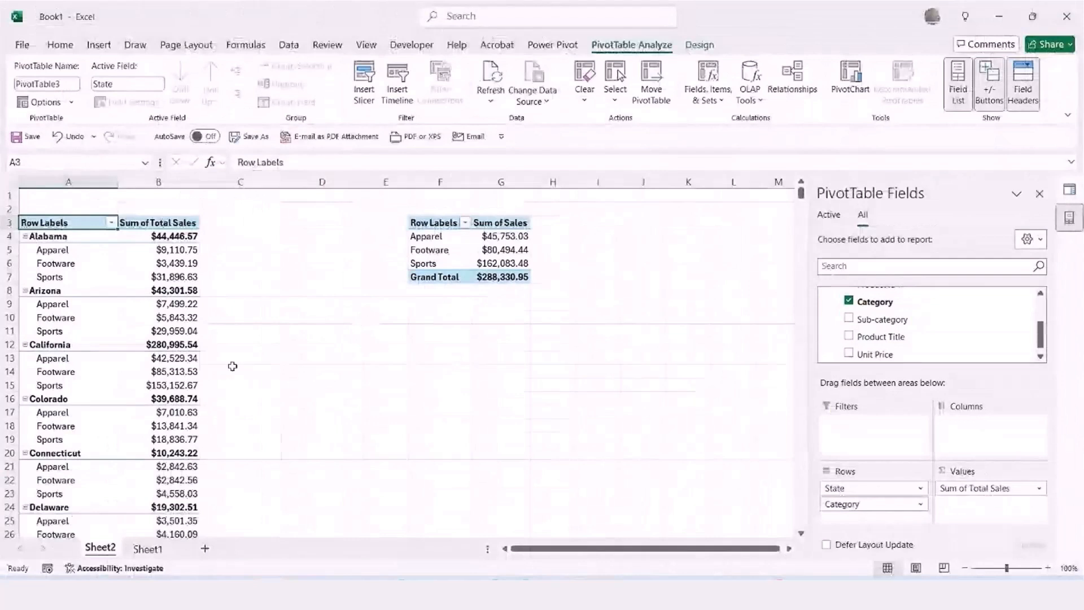
pyautogui.moveTo(172, 360)
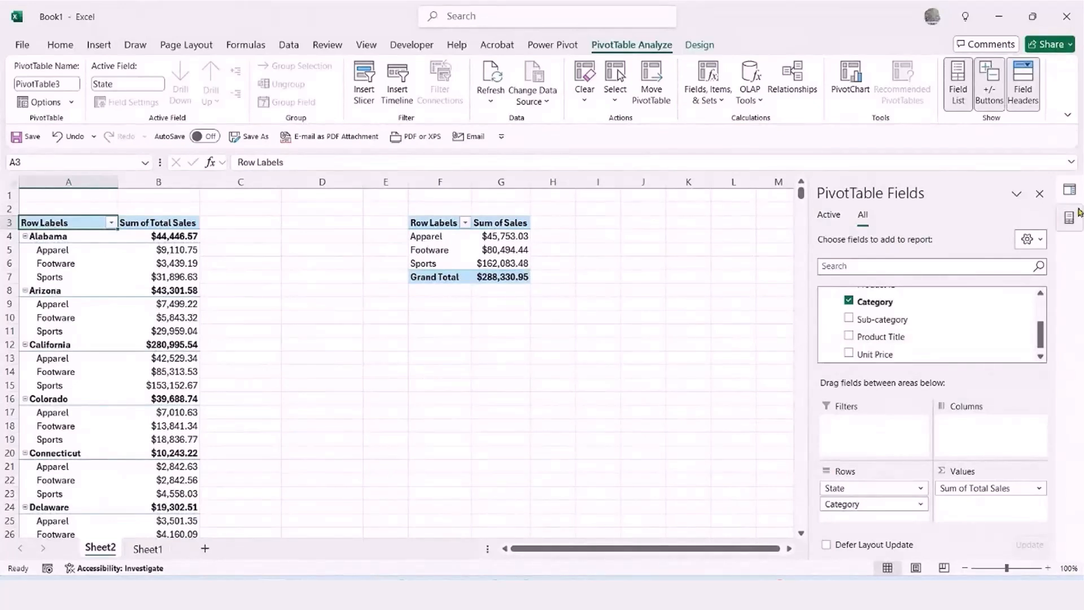
pyautogui.click(1069, 189)
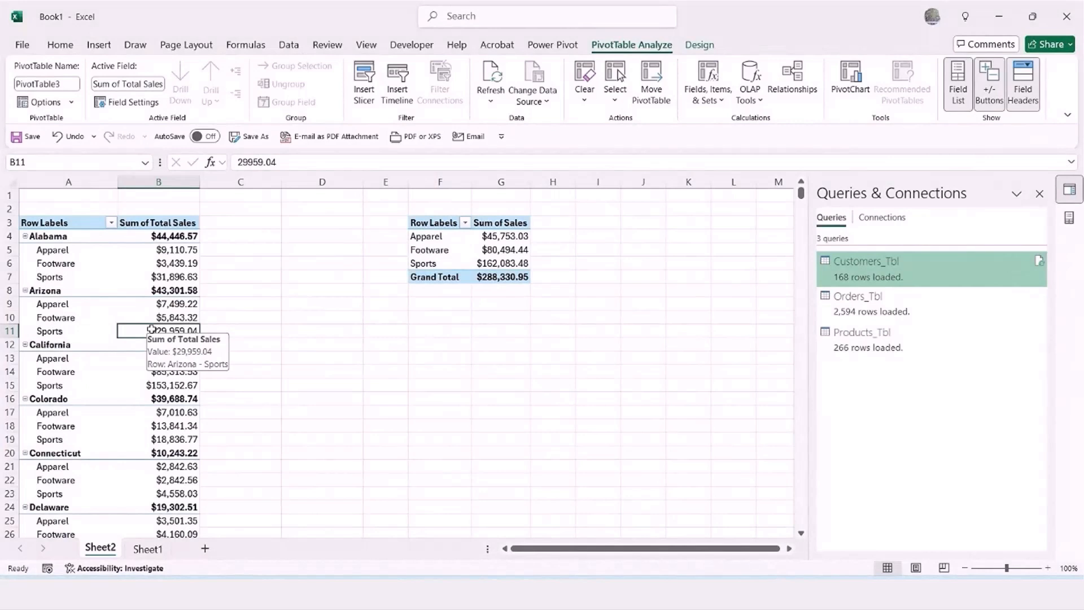
# Create a new blank workbook, start importing the Customers workbook from file, and preview its Customers_Tbl table.
pyautogui.hotkey('ctrl', 'n')
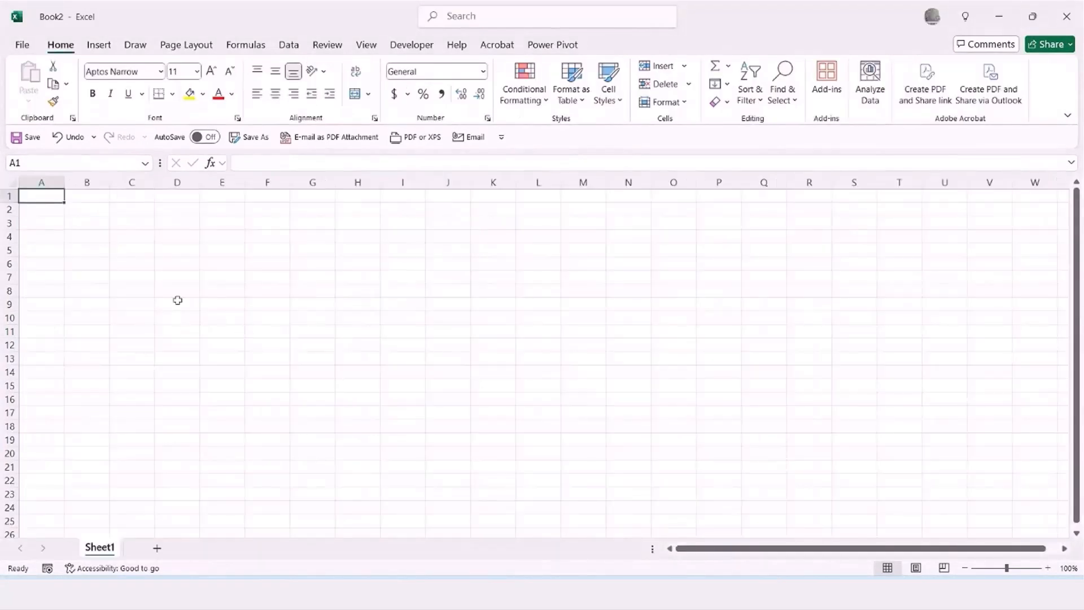
pyautogui.click(291, 47)
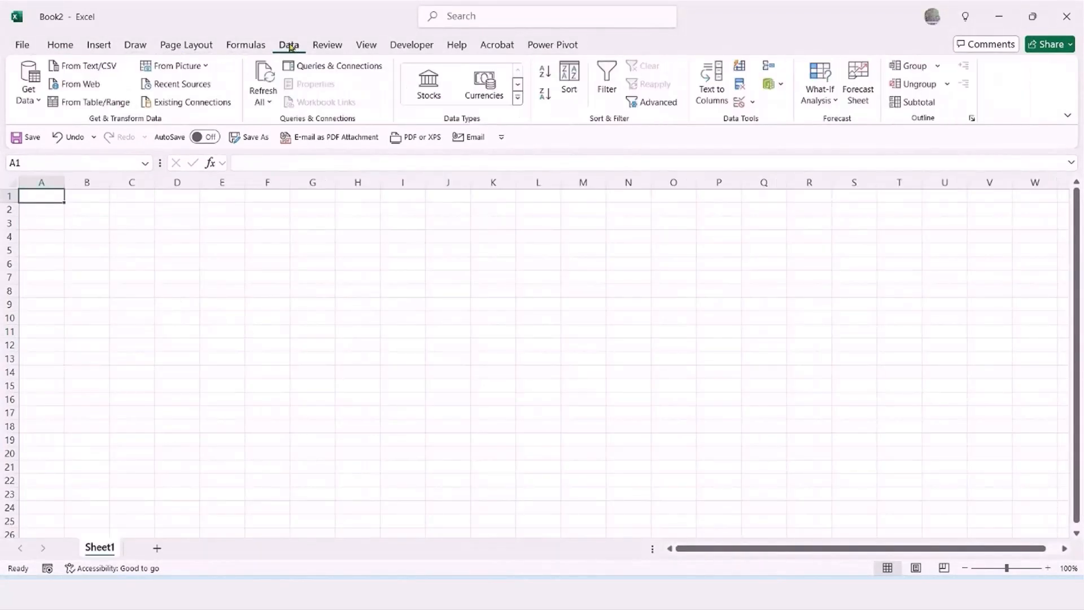
pyautogui.click(25, 94)
pyautogui.moveTo(158, 123)
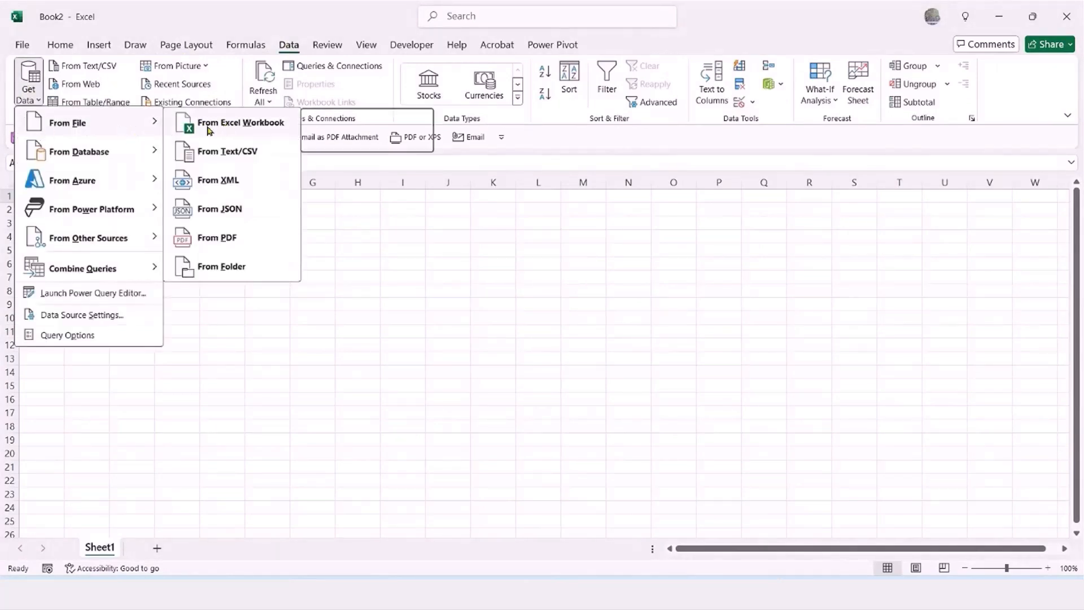
pyautogui.click(209, 130)
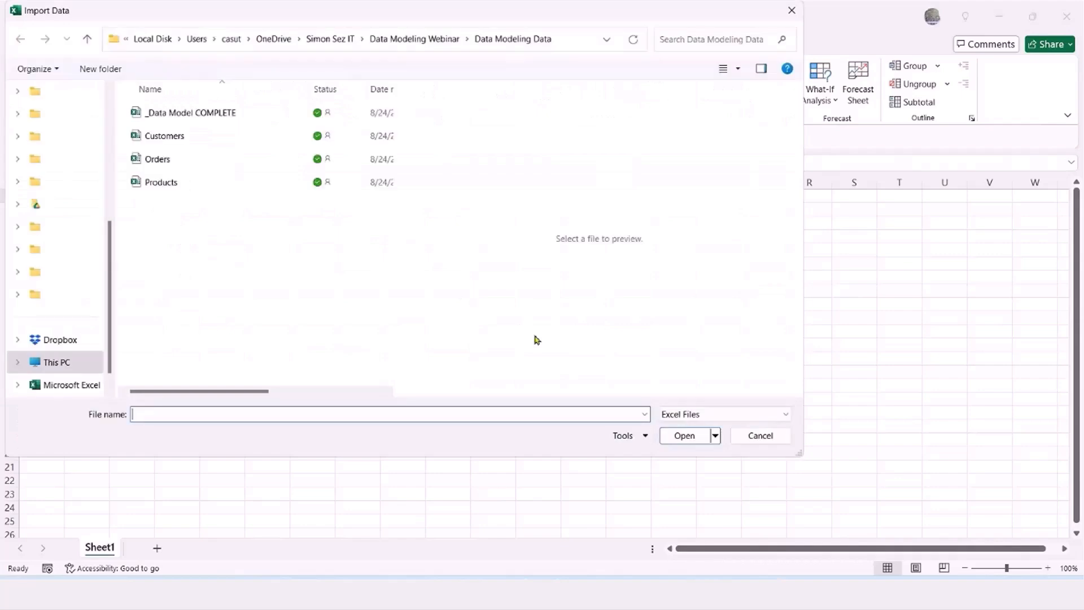
pyautogui.doubleClick(153, 136)
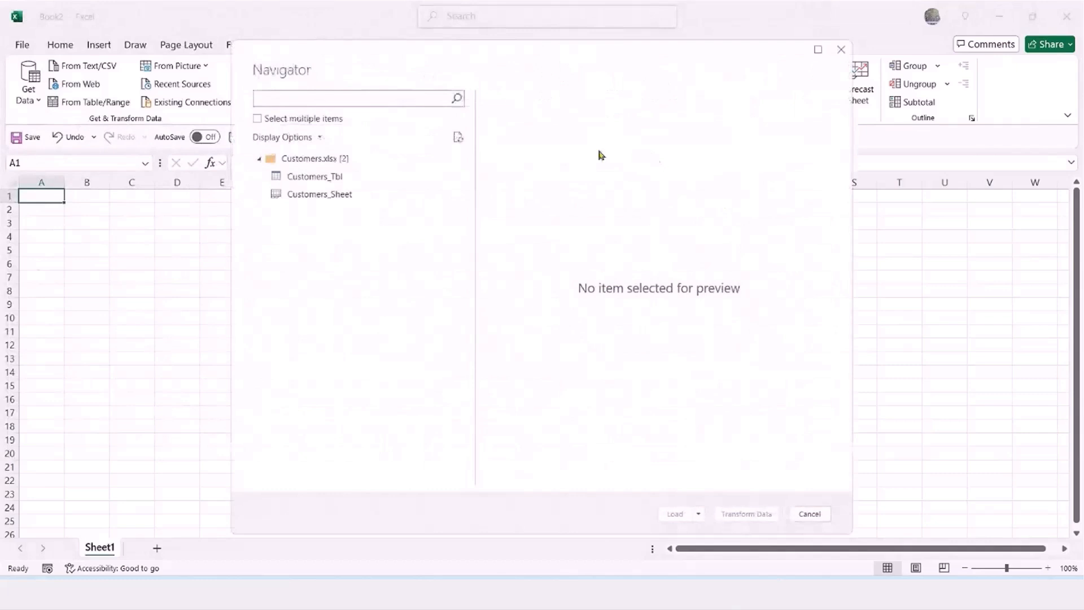
pyautogui.click(361, 177)
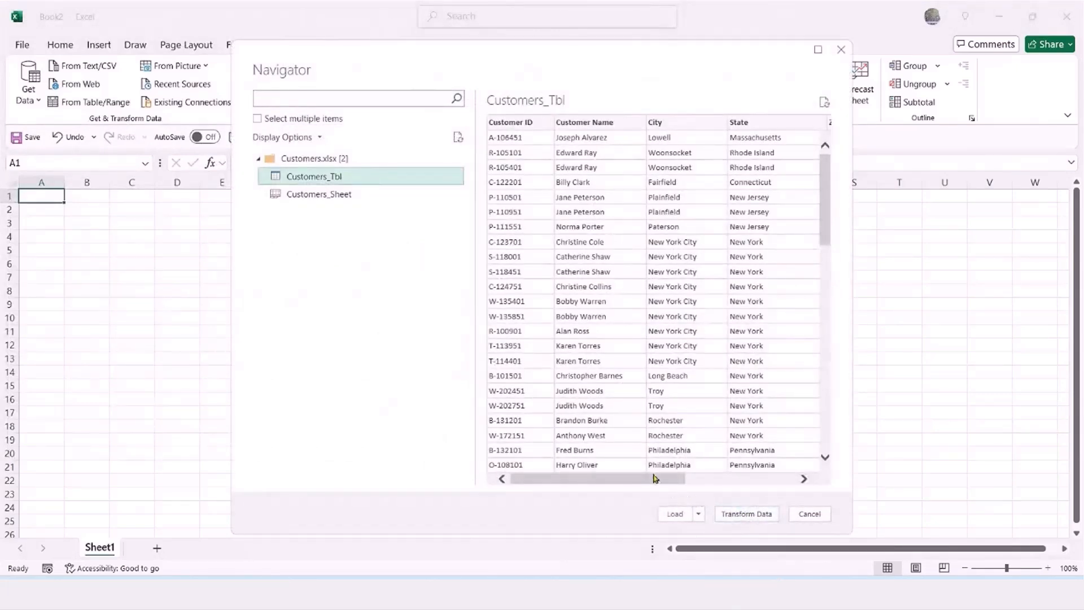
pyautogui.moveTo(656, 477); pyautogui.dragTo(617, 491)
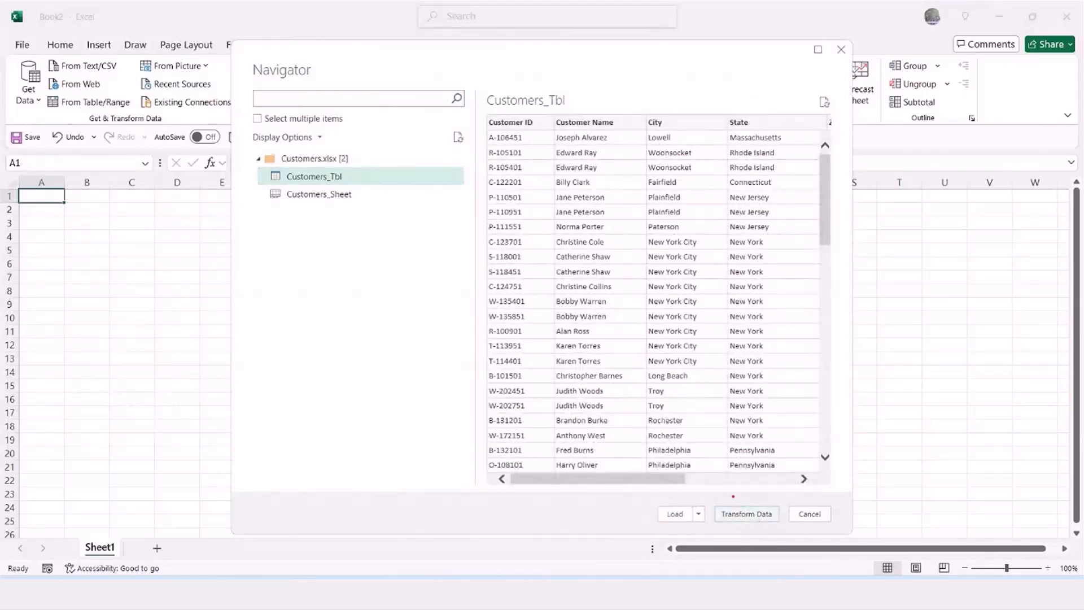
pyautogui.moveTo(726, 497)
pyautogui.mouseDown()
pyautogui.moveTo(779, 528)
pyautogui.moveTo(729, 528)
pyautogui.mouseUp()
pyautogui.press('Escape')
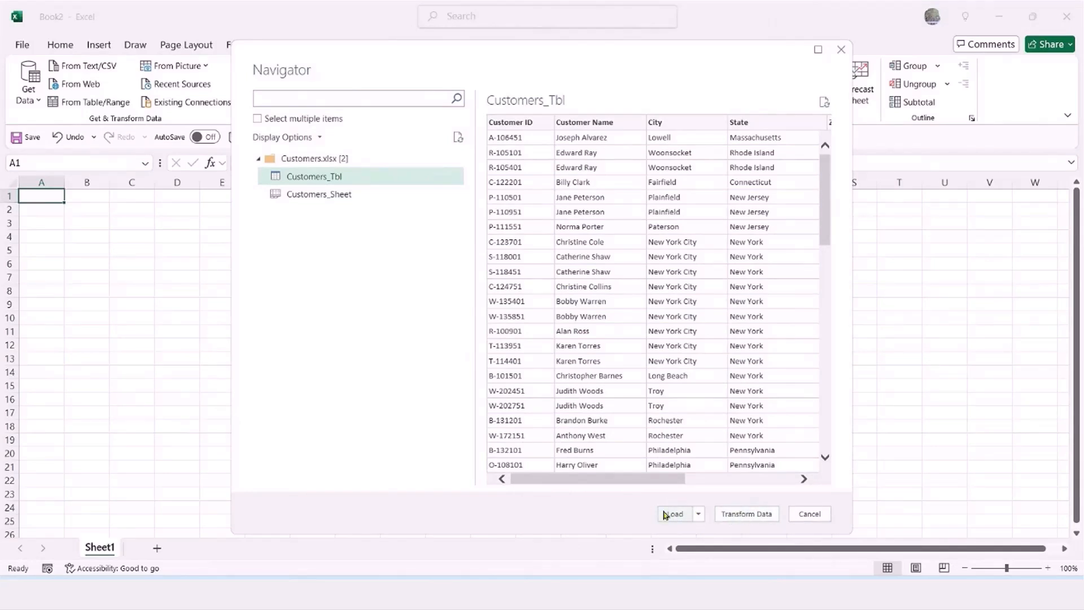
# Review the options for where and how to load Customers_Tbl, and cancel the import.
pyautogui.click(700, 515)
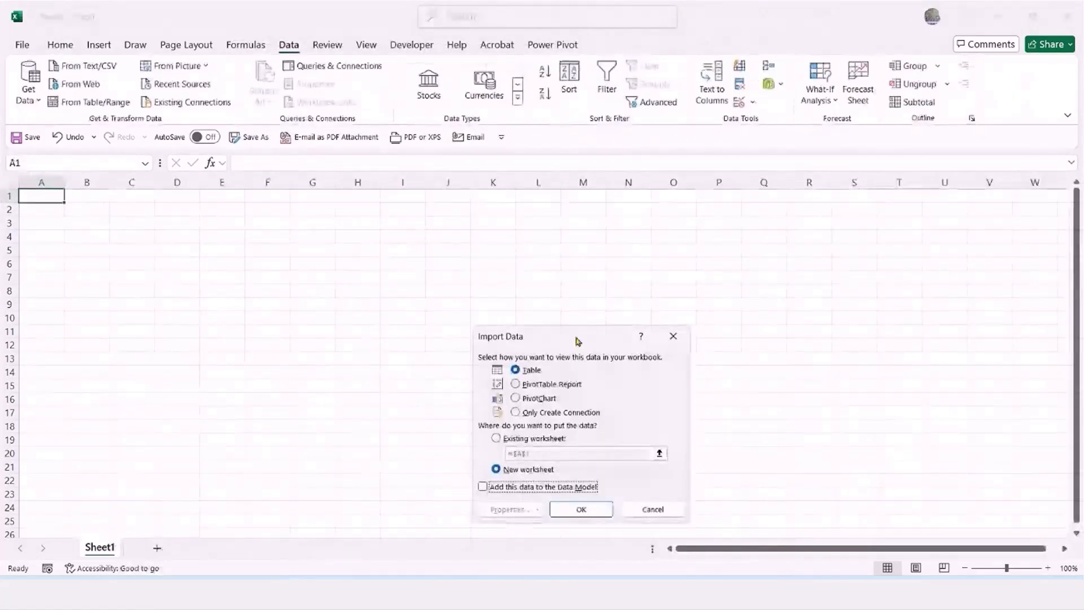
pyautogui.moveTo(455, 202); pyautogui.dragTo(450, 193)
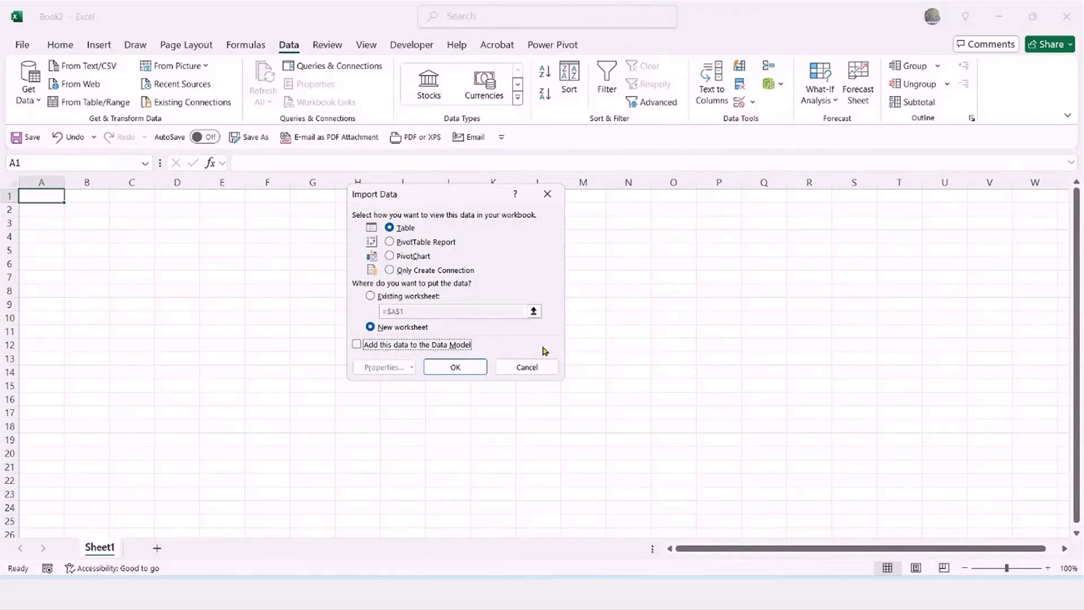
pyautogui.click(529, 367)
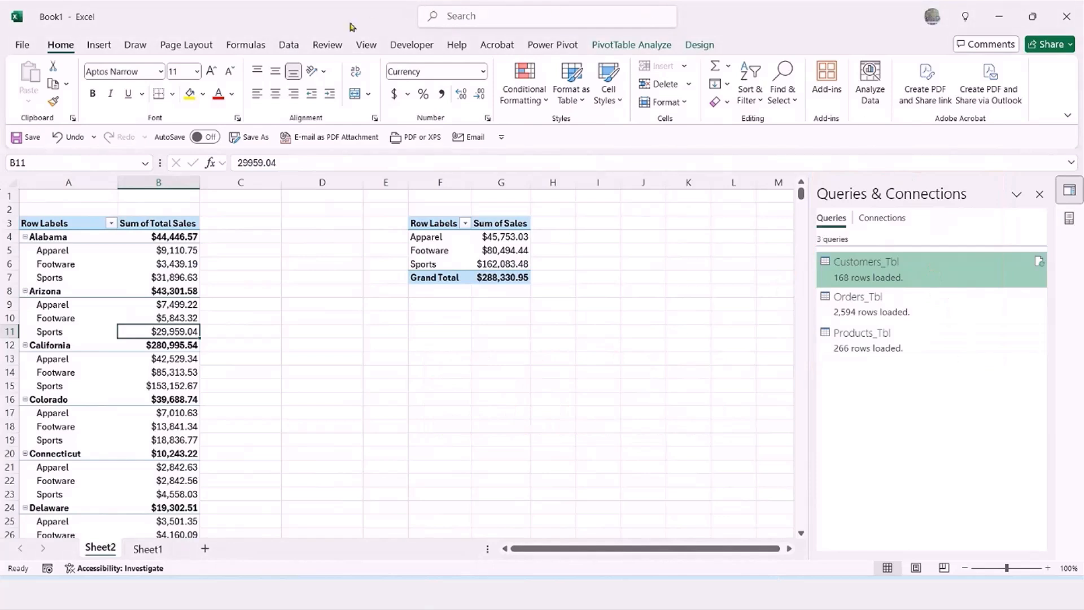
# Review the commands for managing the Data Model and its relationships in Book1, and select empty cell F15.
pyautogui.click(291, 45)
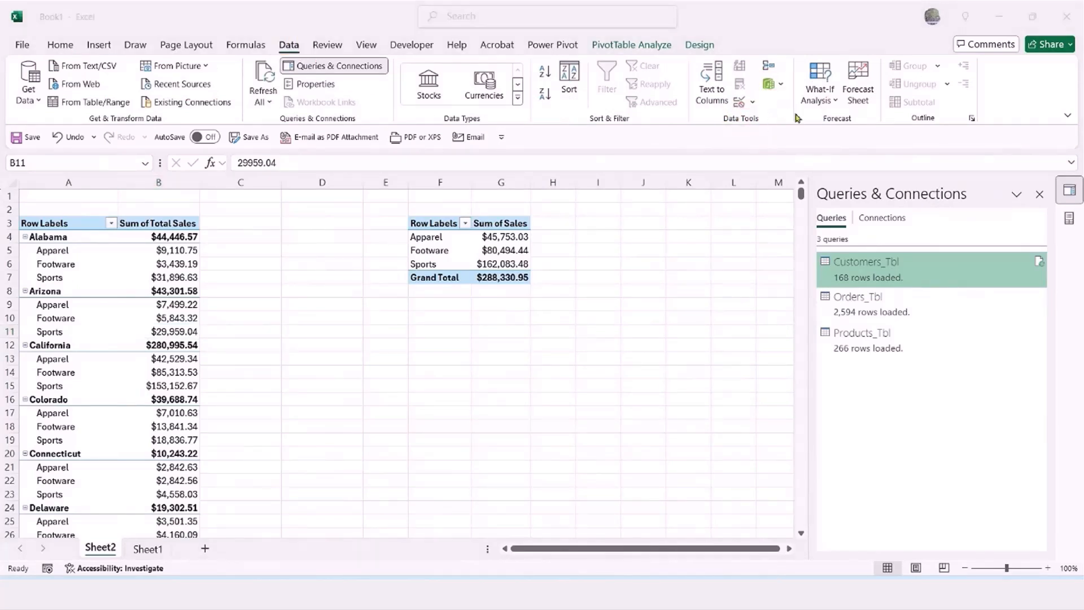
pyautogui.click(775, 85)
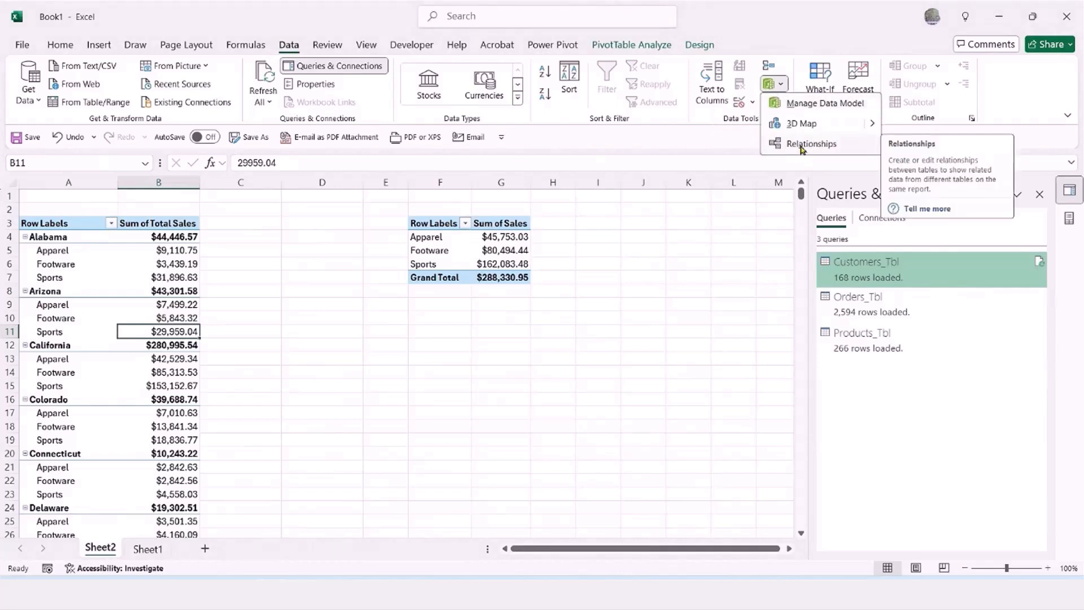
pyautogui.click(811, 107)
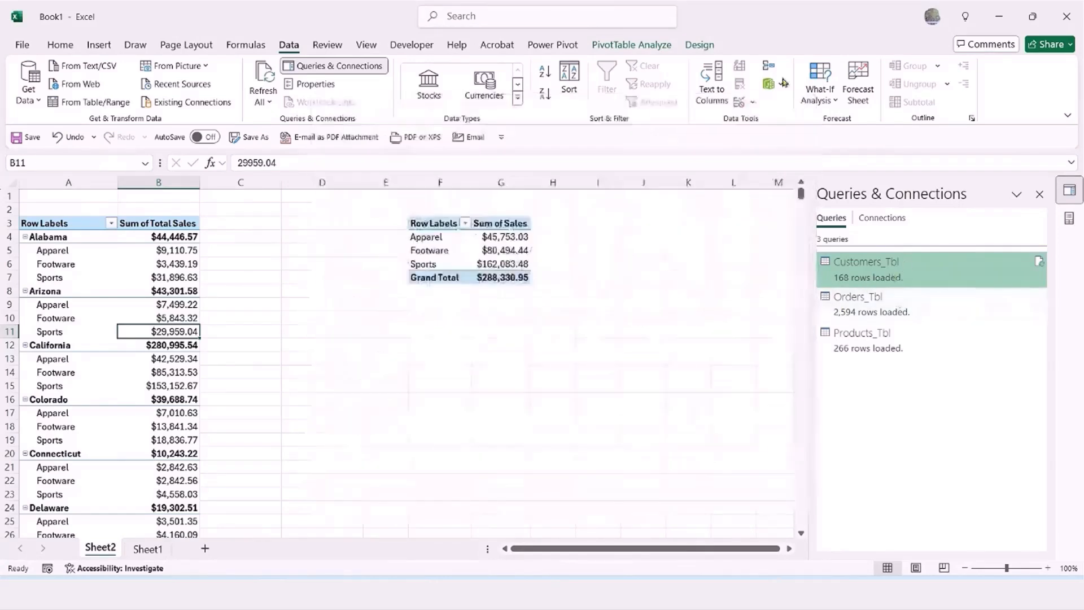
pyautogui.click(452, 387)
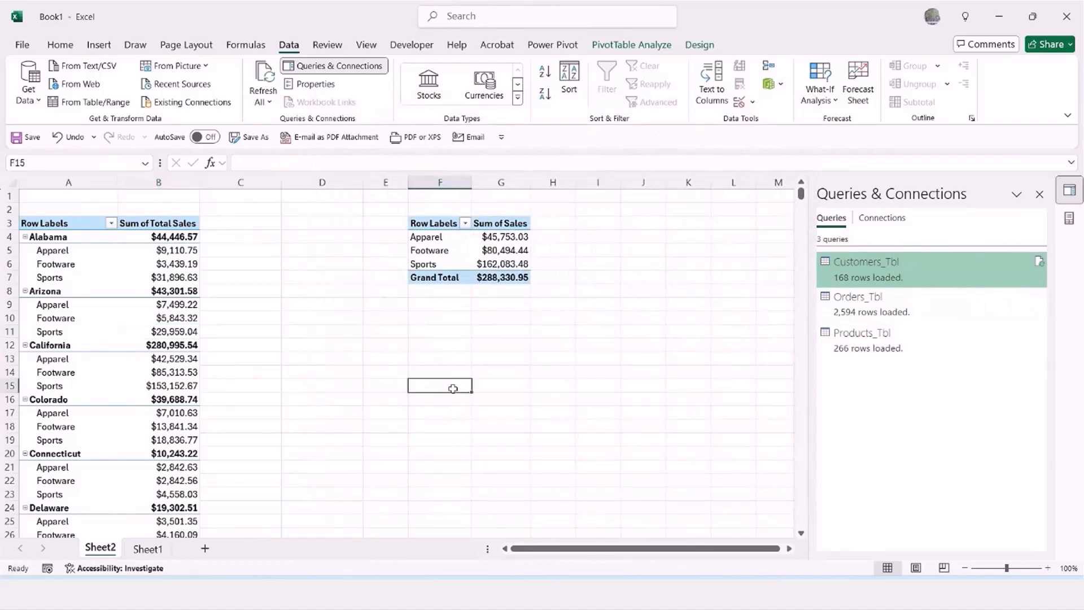